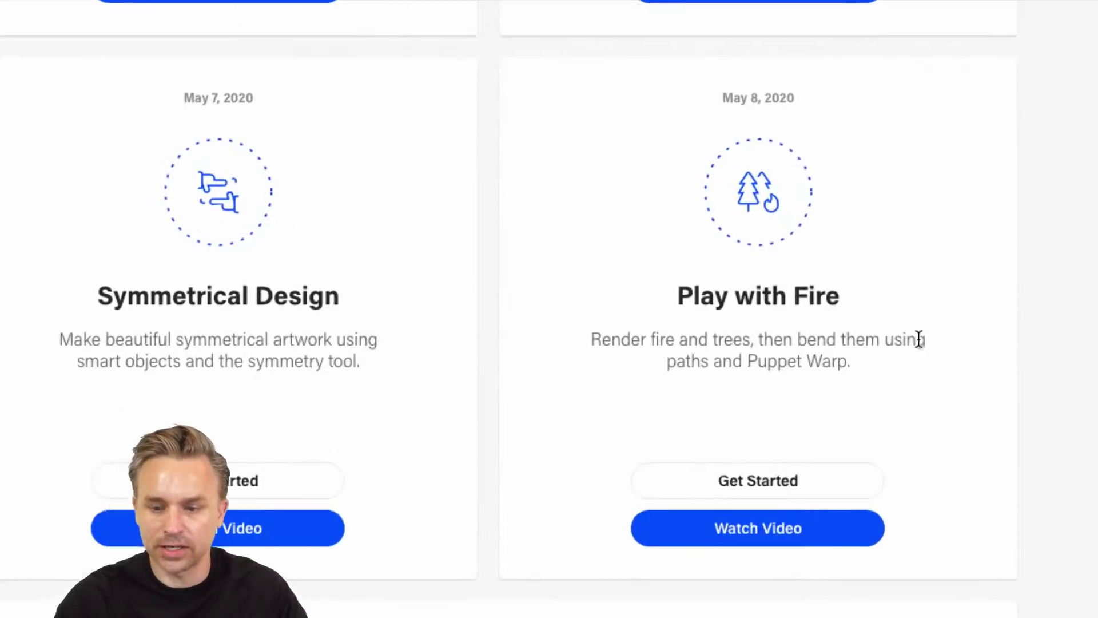
Step: Open the starter files for the May 8 Play with Fire challenge and preview PlaywithFire.psd
click(637, 499)
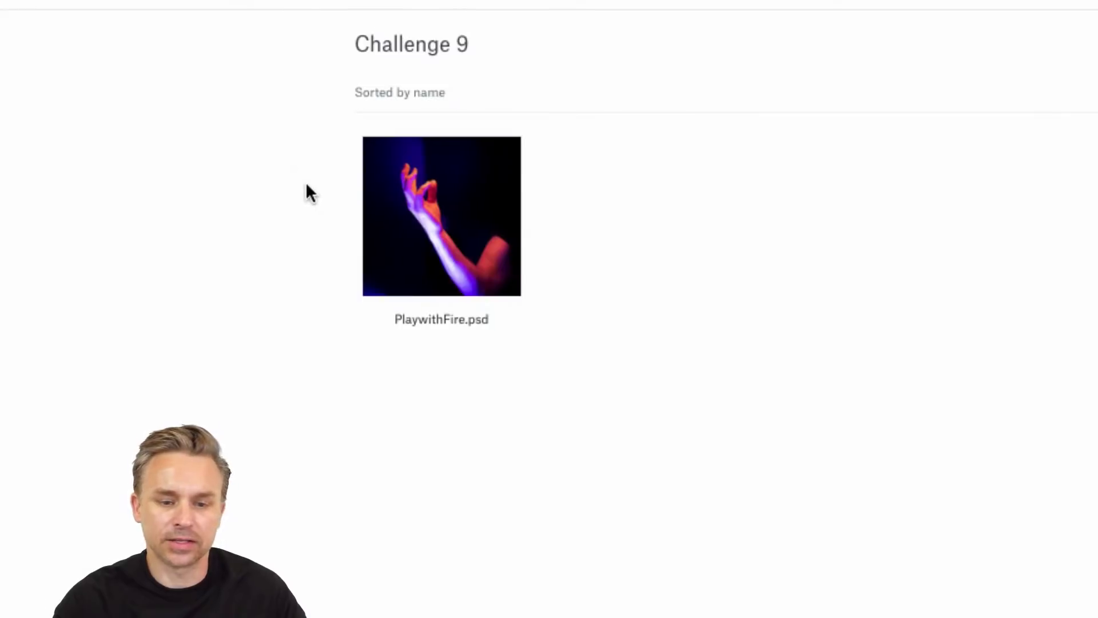
click(433, 216)
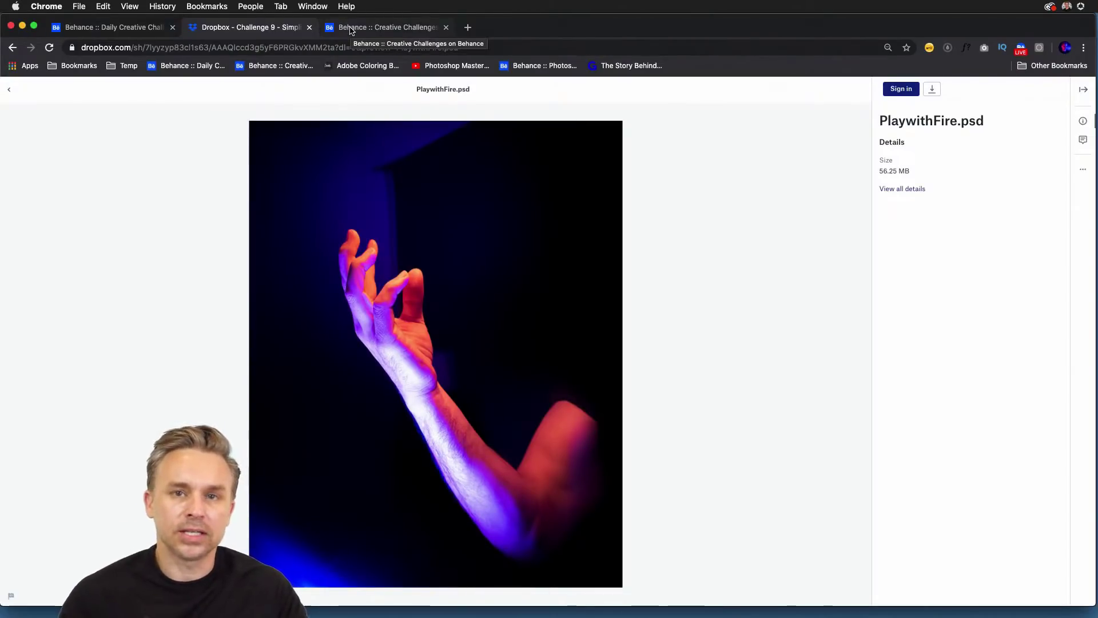
Step: Look over the Photoshop creative challenges gallery on Behance, including its web address
click(351, 31)
scroll(301, 182, down, 2)
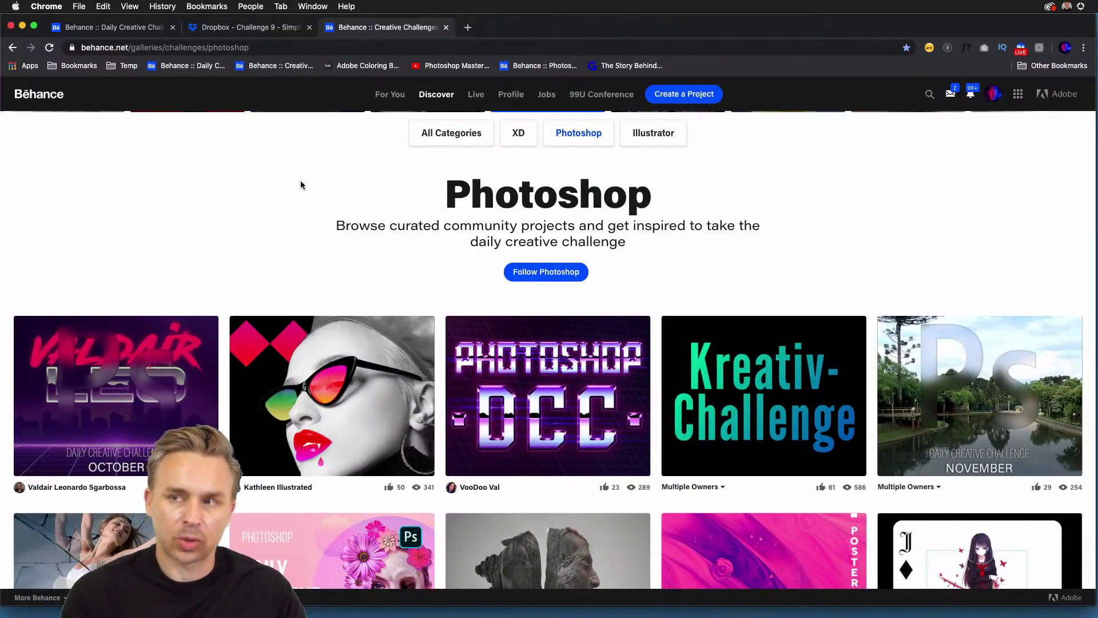
scroll(300, 185, down, 2)
scroll(301, 184, up, 4)
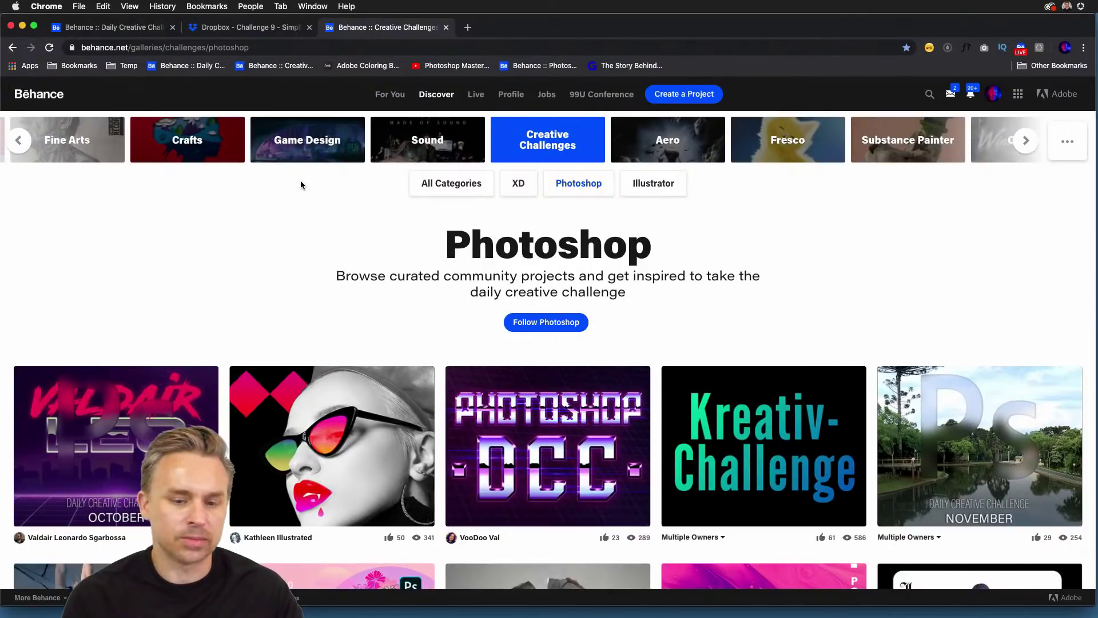
click(270, 47)
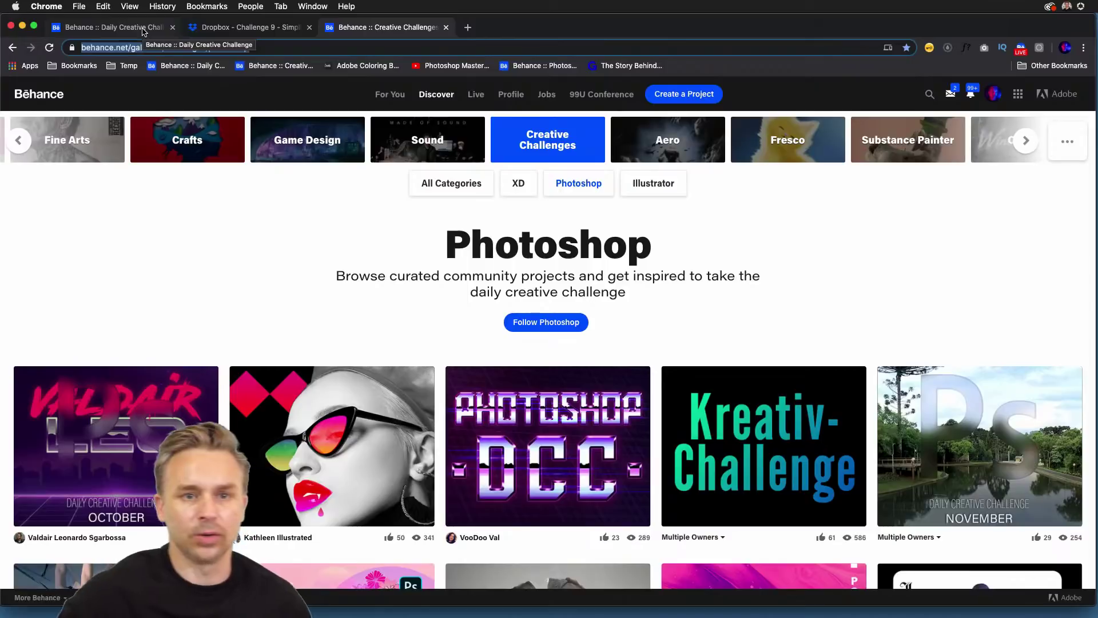
Step: Return to the Dropbox preview and download PlaywithFire.psd directly
click(246, 28)
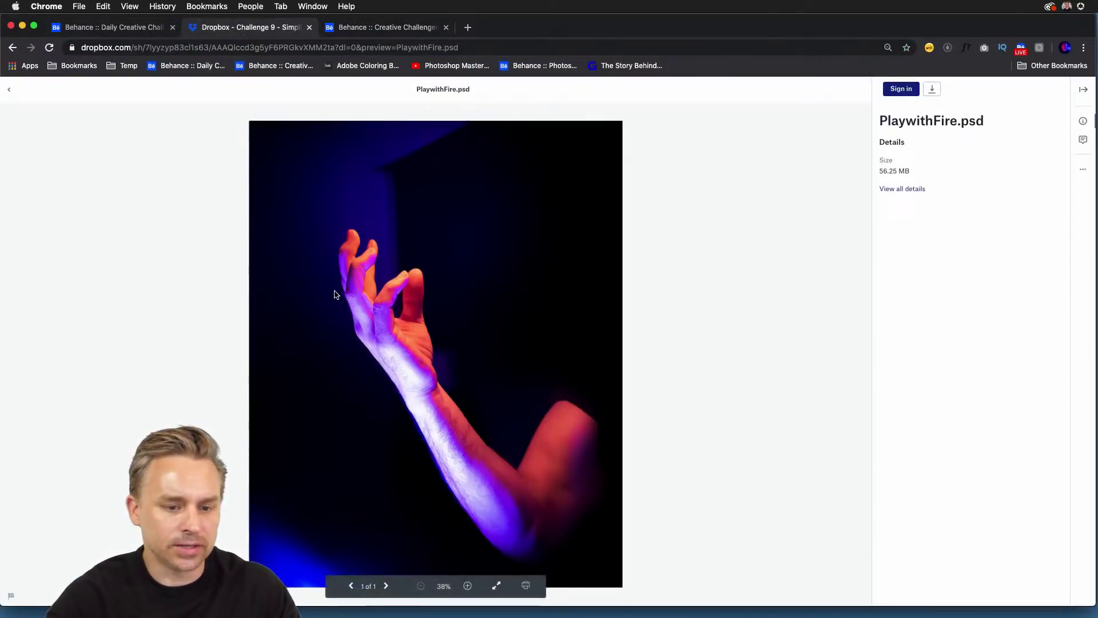
click(931, 89)
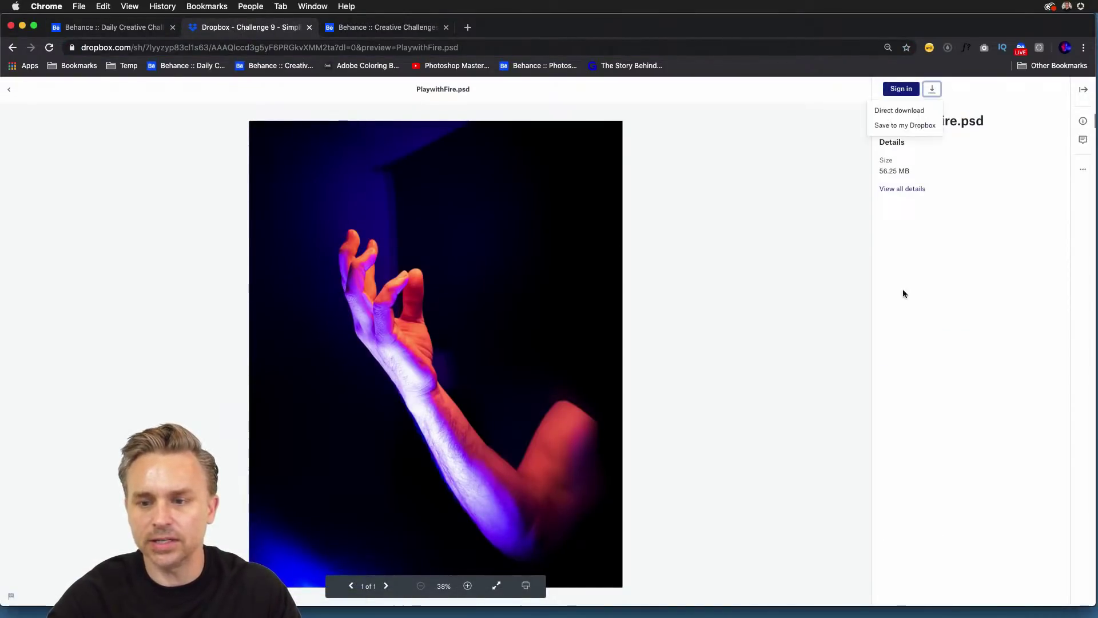
click(909, 110)
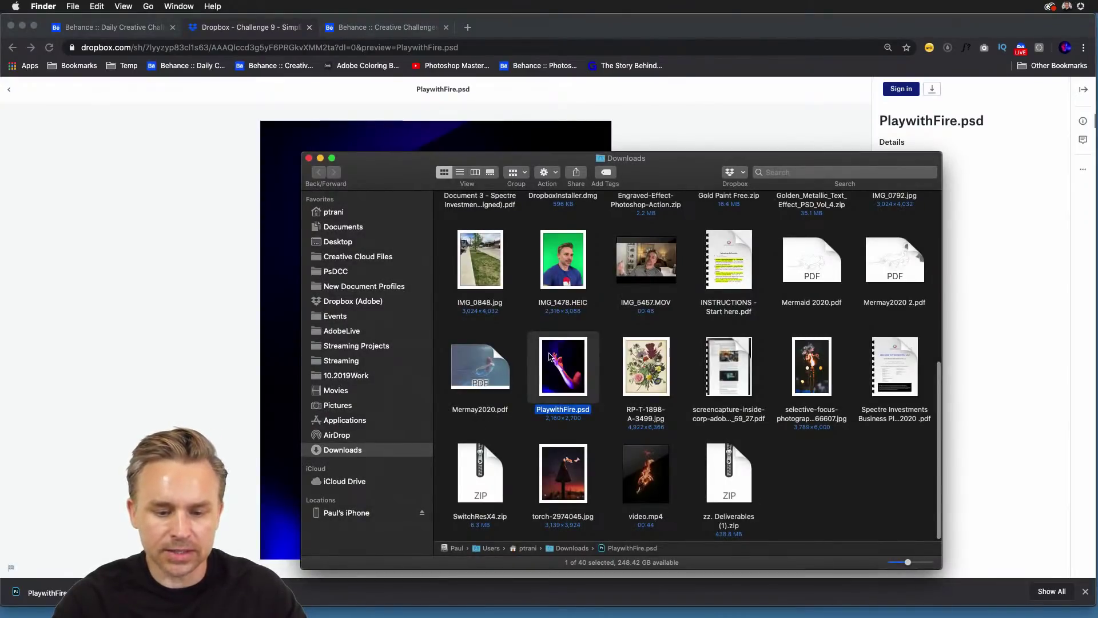
Step: Switch to Photoshop, bring up the PlaywithFire.psd document, check its history and return to its layers
click(278, 605)
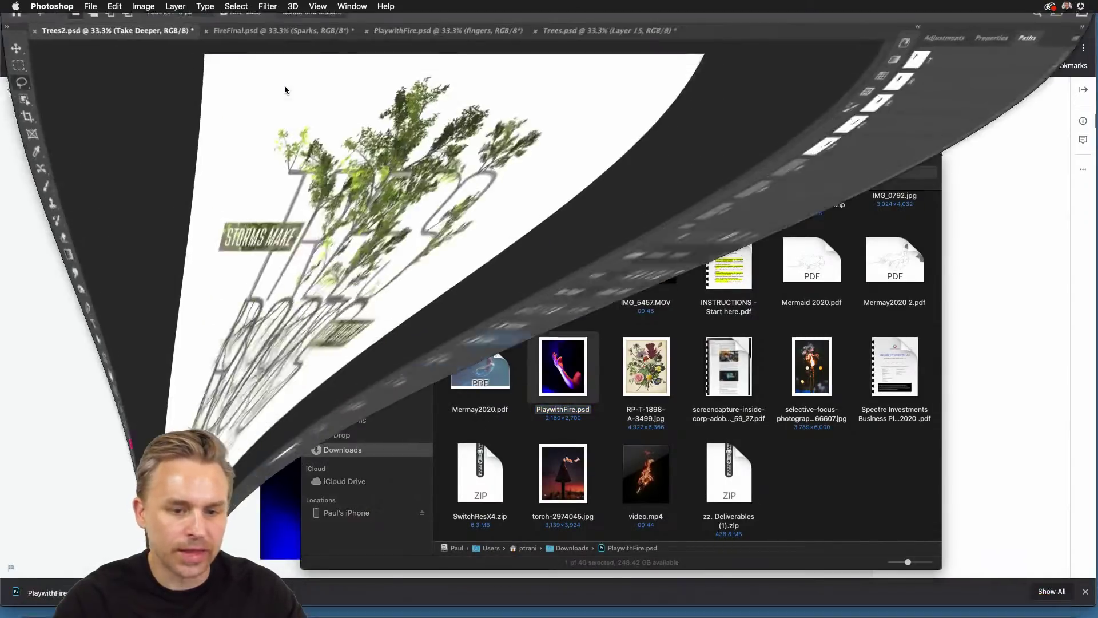
click(416, 59)
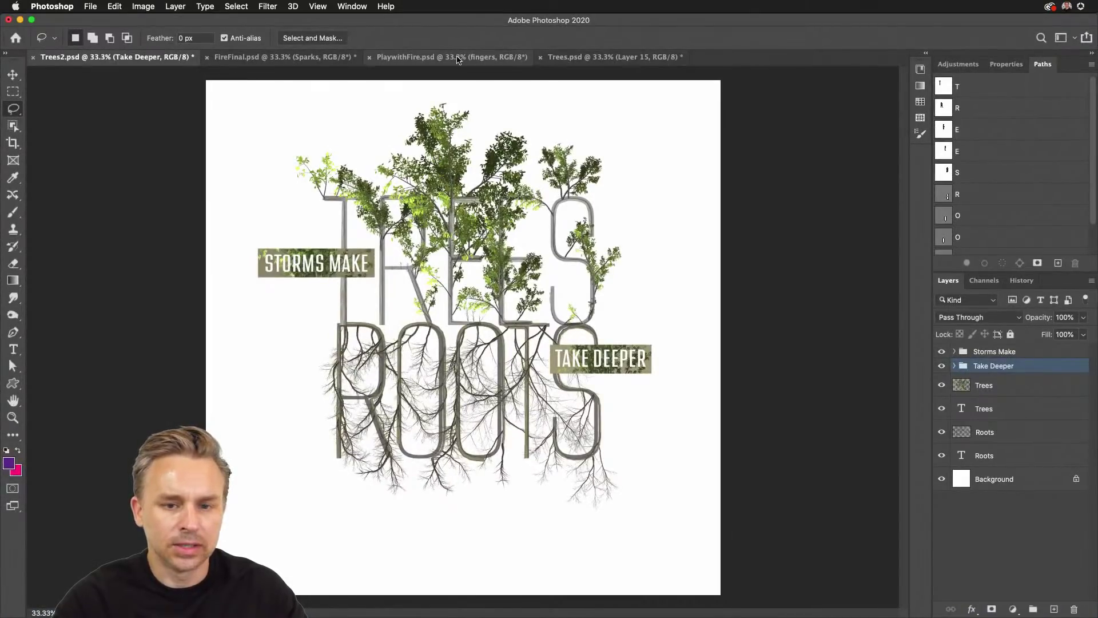
click(1022, 281)
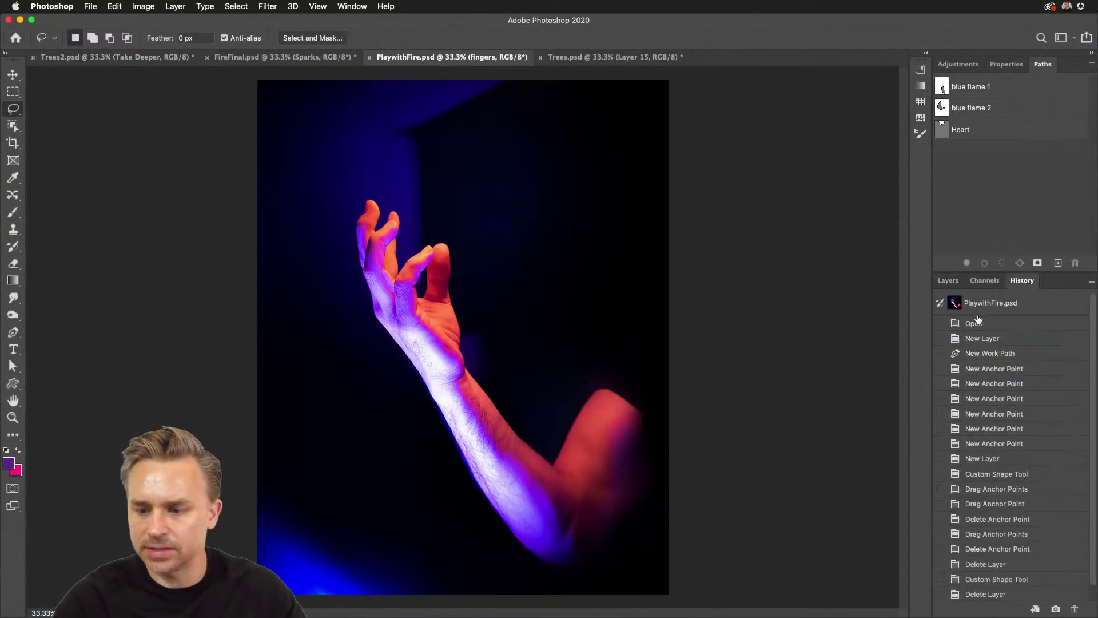
click(947, 282)
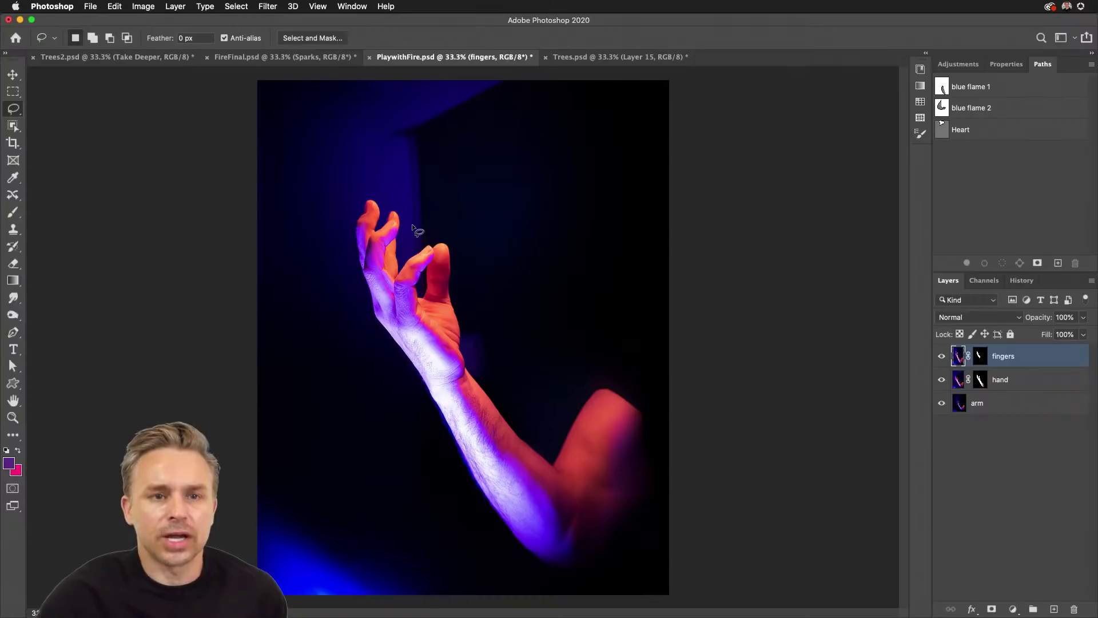
Step: Switch to Discord, move its window off the hand in the image, and open the Adobe Photoshop server
mouse_move(766, 608)
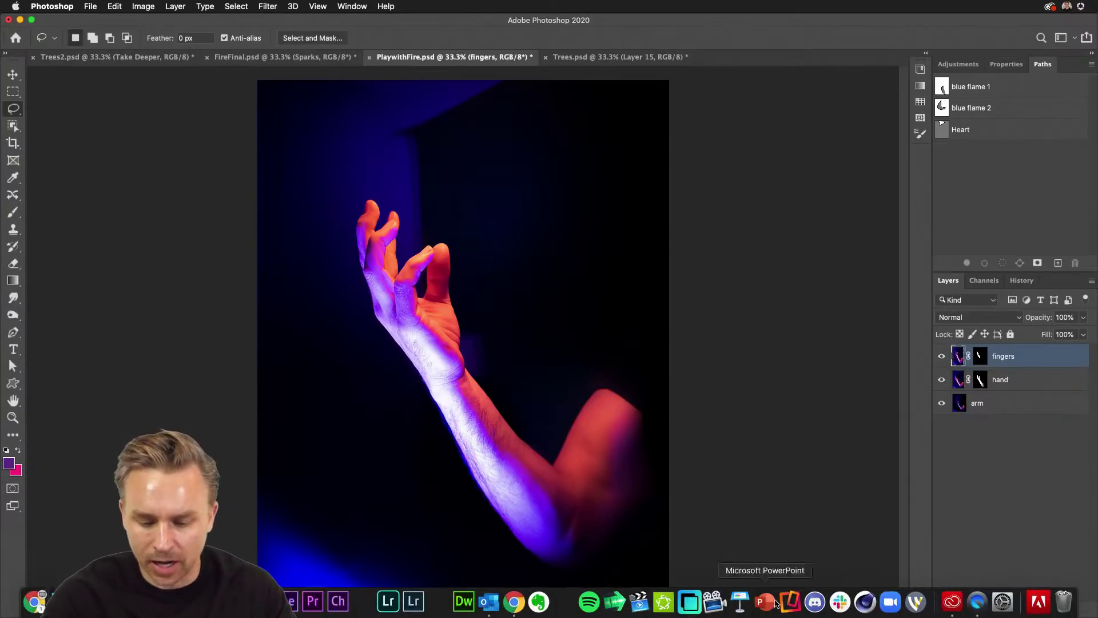
click(814, 602)
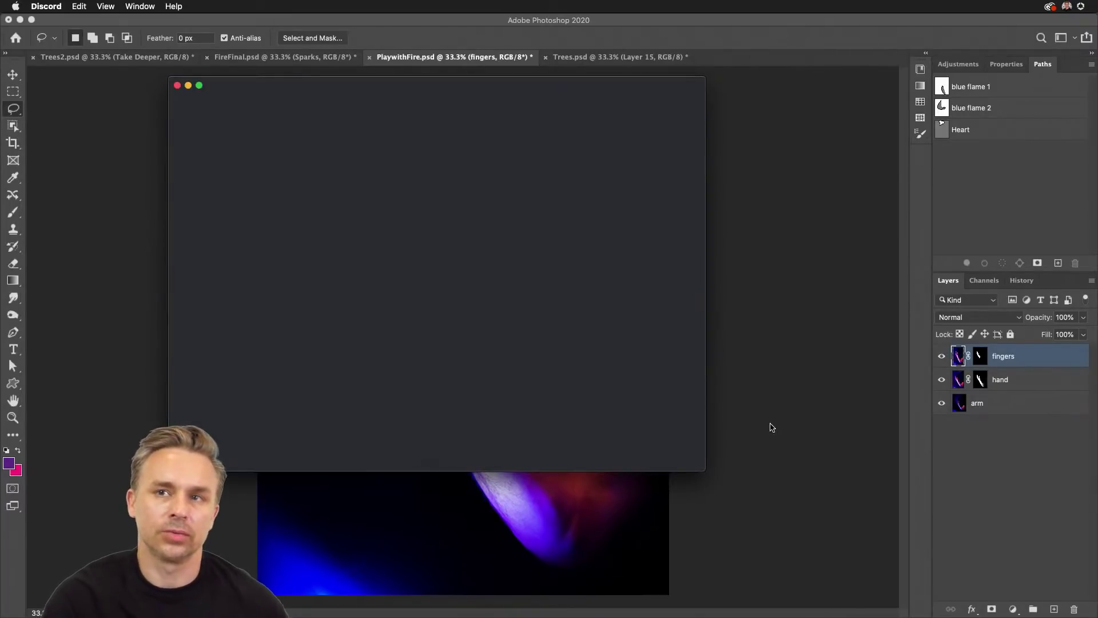
drag(269, 84, 612, 154)
click(525, 227)
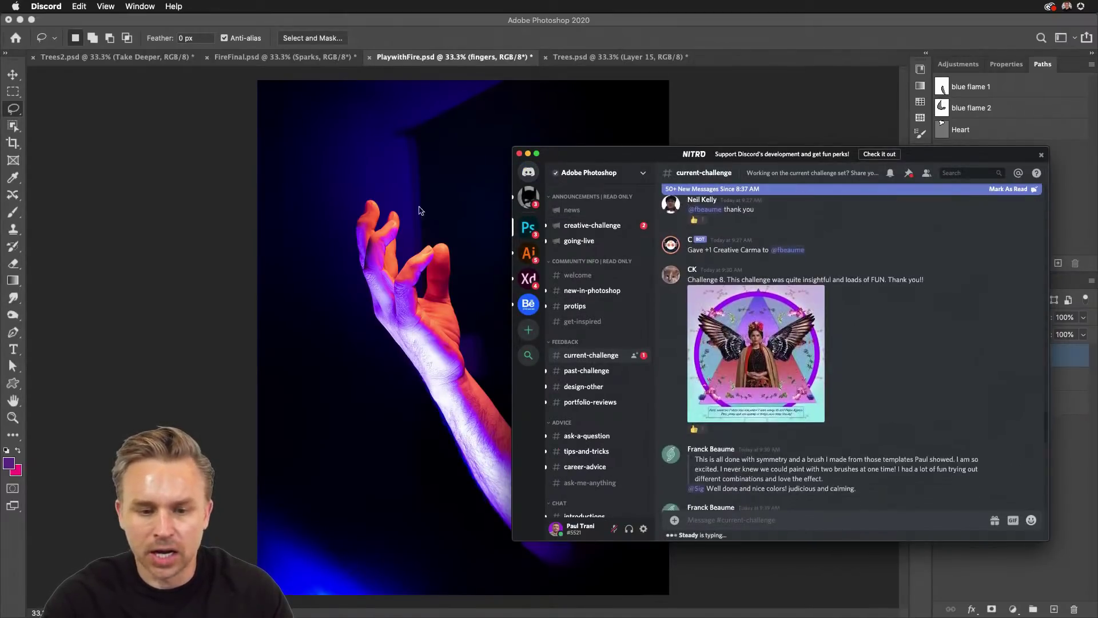
Step: Look through the creative-challenge, current-challenge and ask-a-question channels, and return to the PlaywithFire.psd document in Photoshop
click(575, 224)
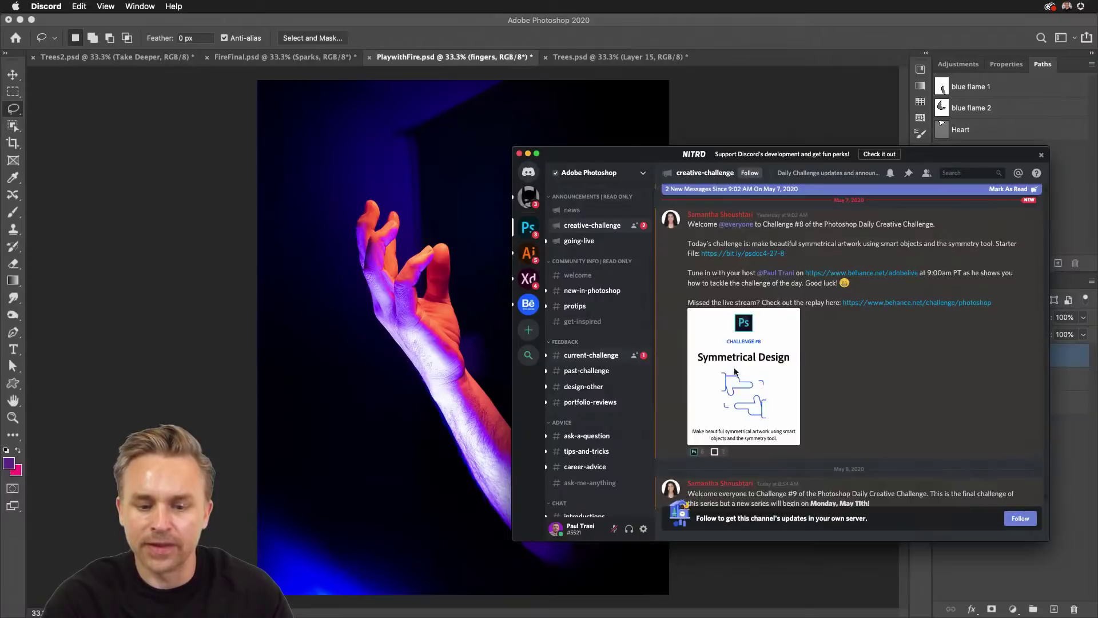
click(579, 358)
scroll(827, 383, down, 15)
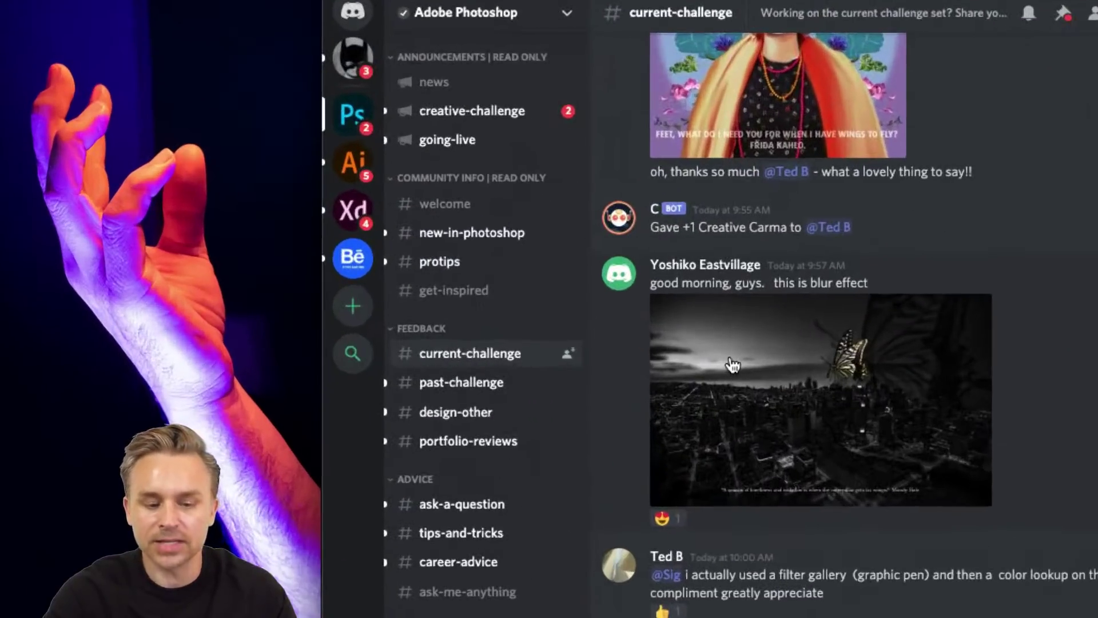
click(449, 505)
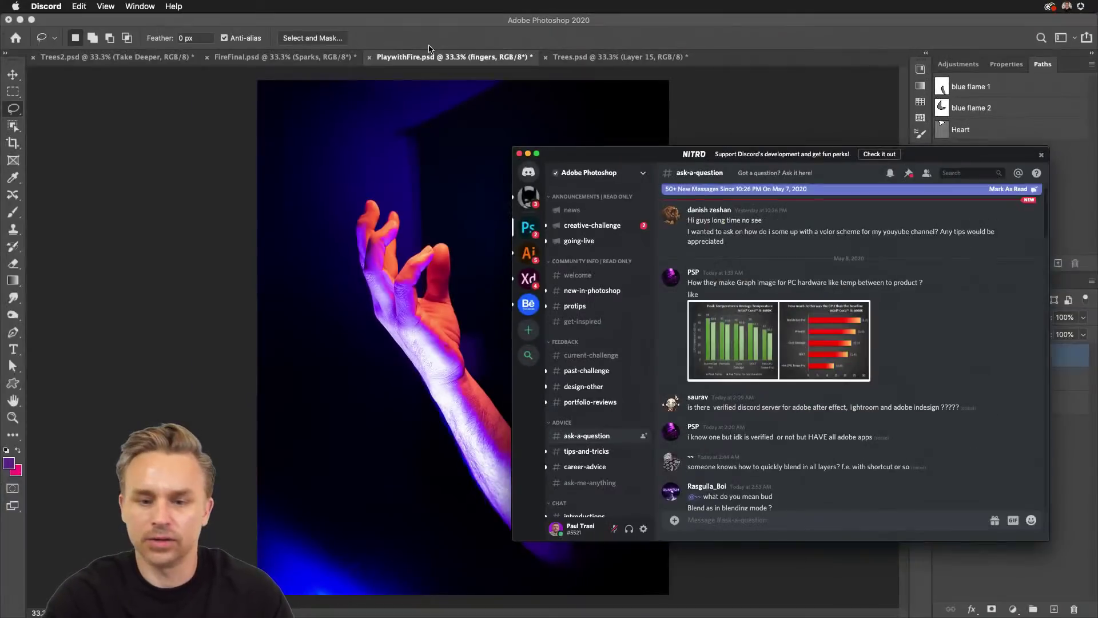
click(387, 173)
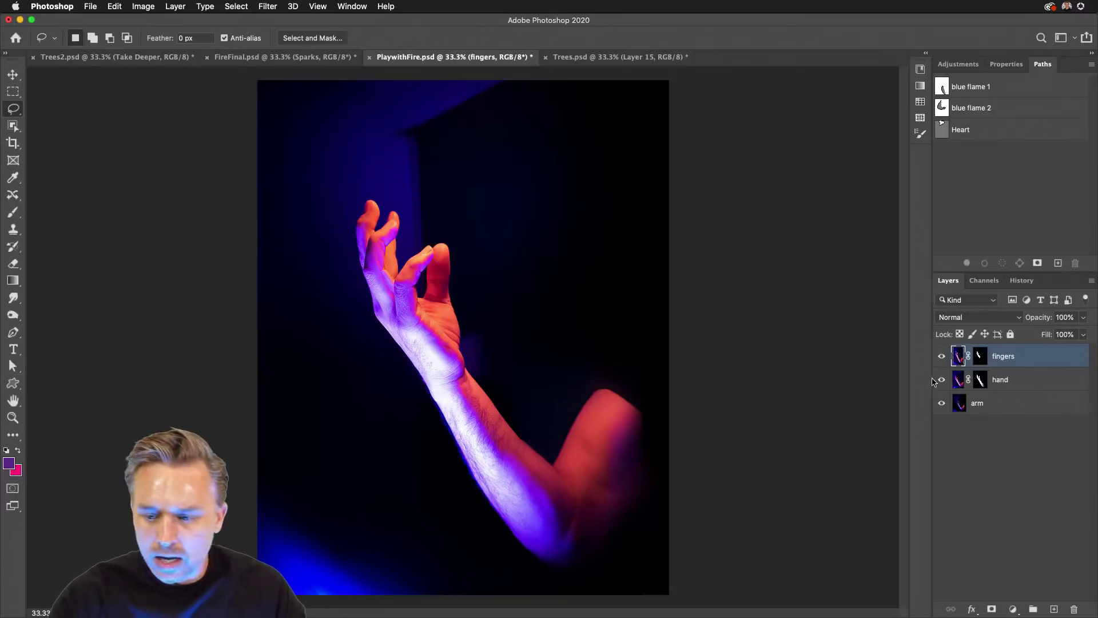
Step: Add a new layer above fingers and draw an open S-shaped six-point path around the hand and forearm with the Curvature Pen Tool
click(1053, 608)
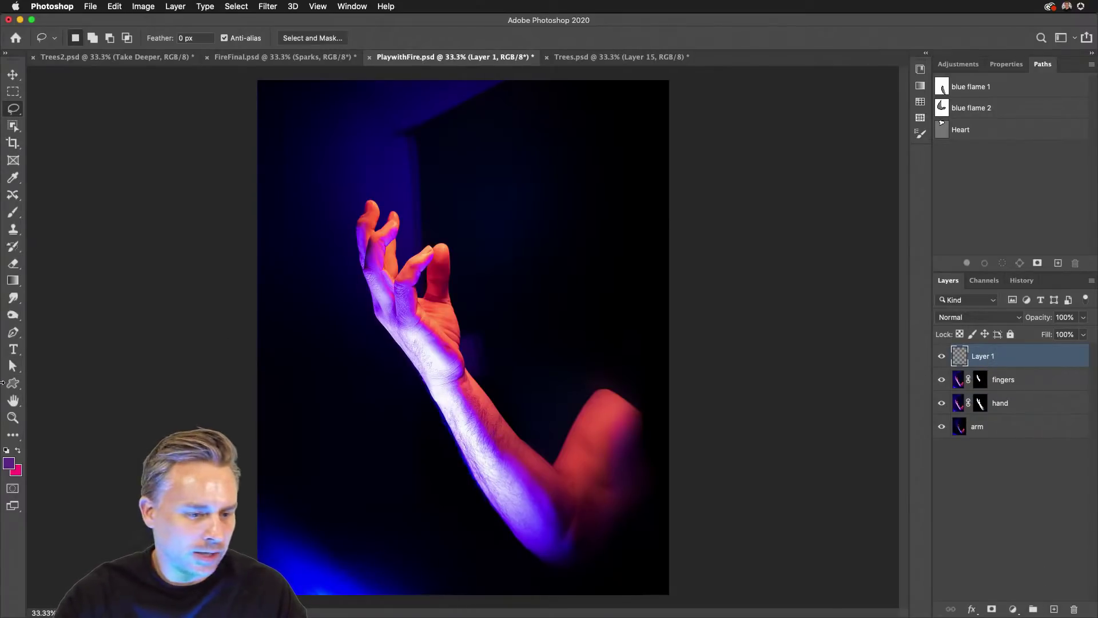
click(13, 332)
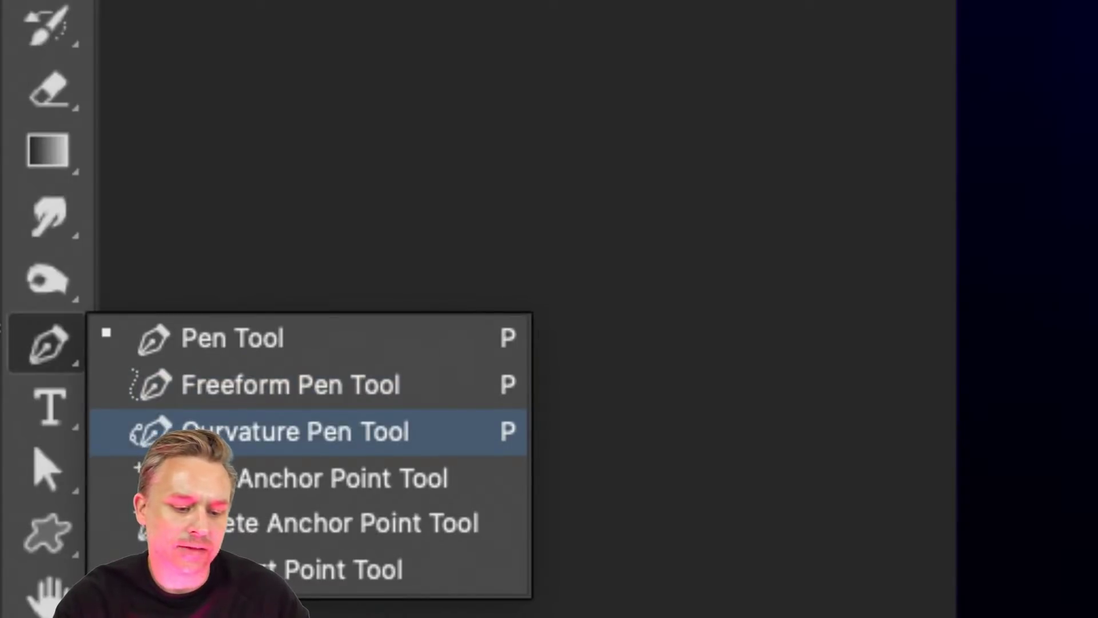
click(220, 434)
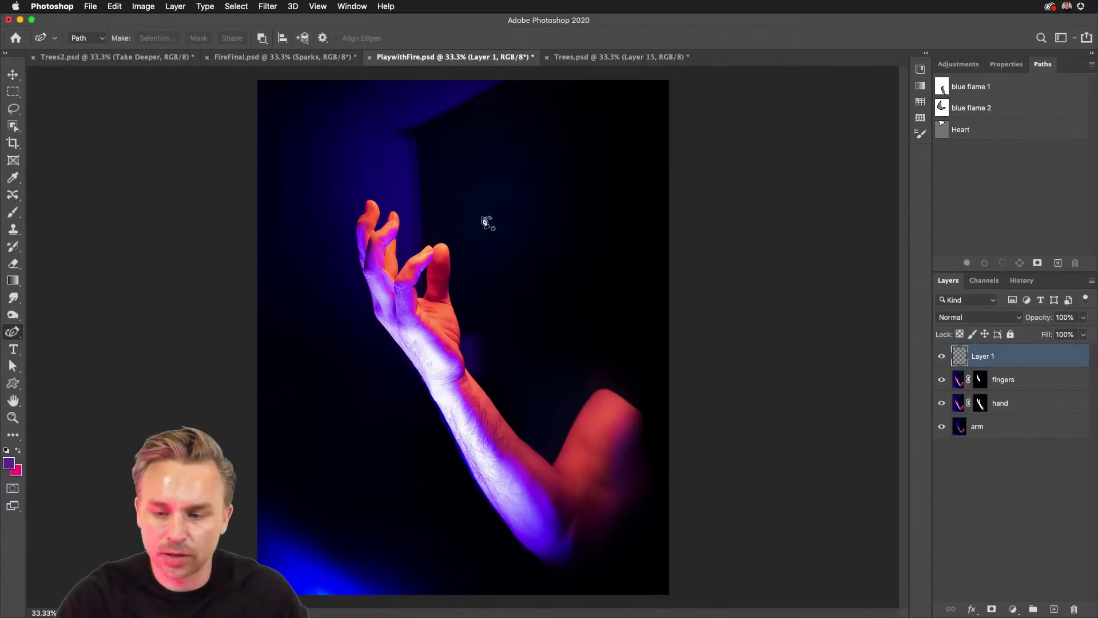
click(413, 169)
click(335, 225)
click(444, 309)
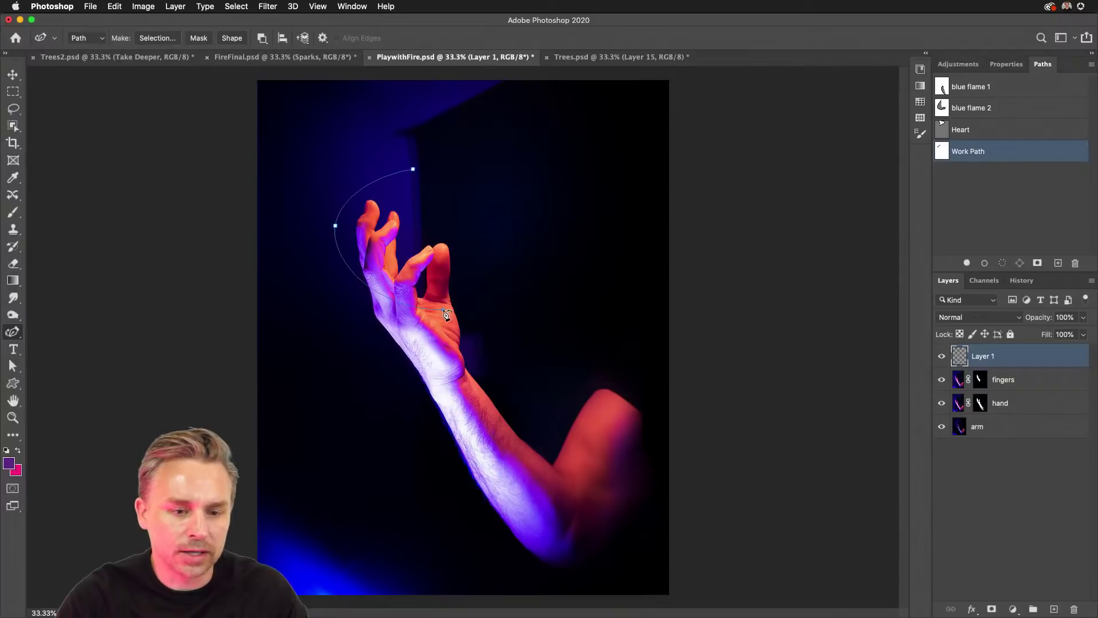
click(513, 270)
click(559, 399)
click(407, 428)
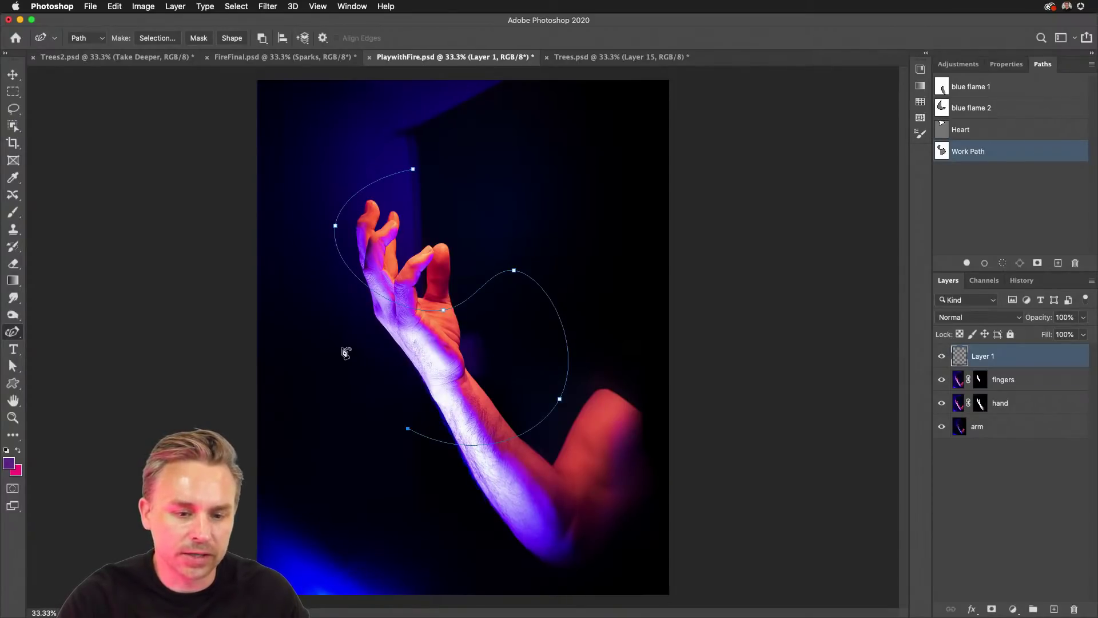
Step: Return to the Curvature Pen Tool after a switch to the Move tool, and check that its mode is Path
click(12, 74)
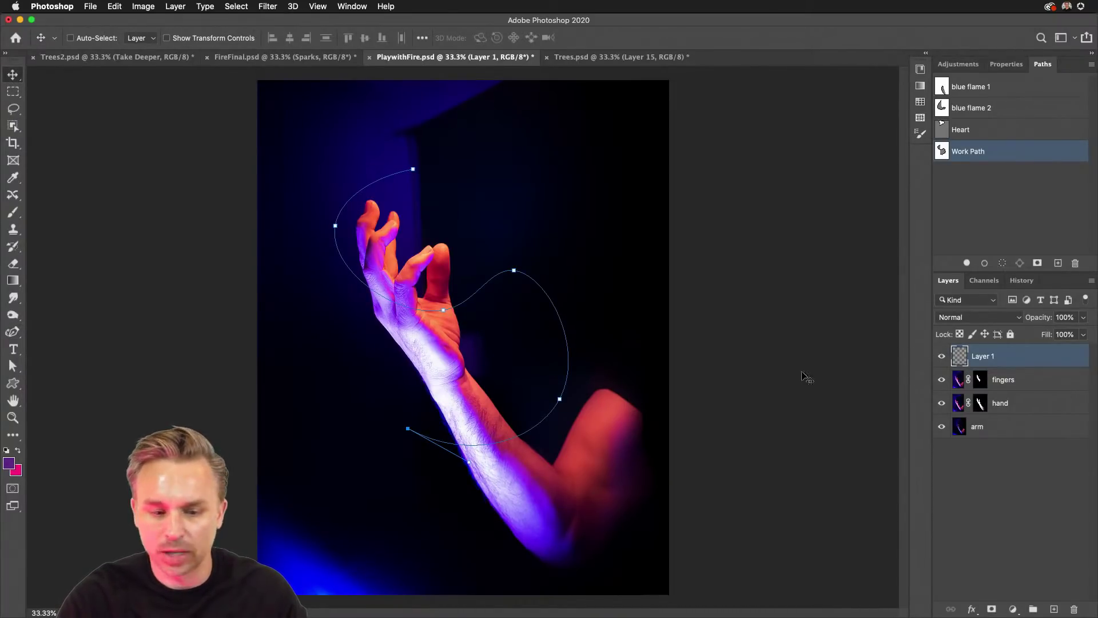
click(12, 331)
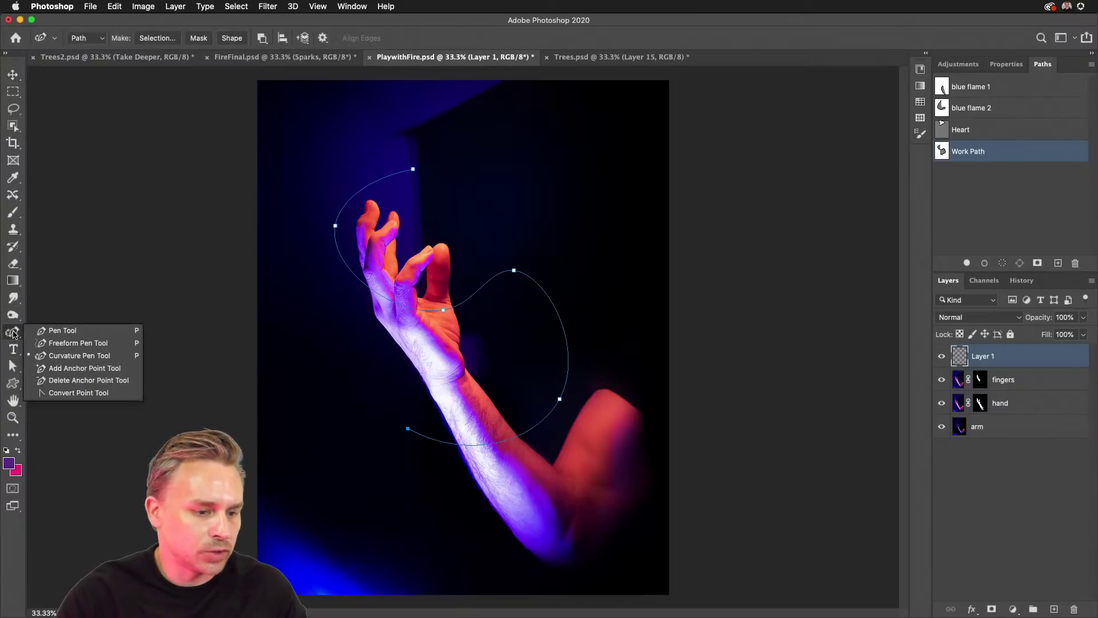
click(71, 355)
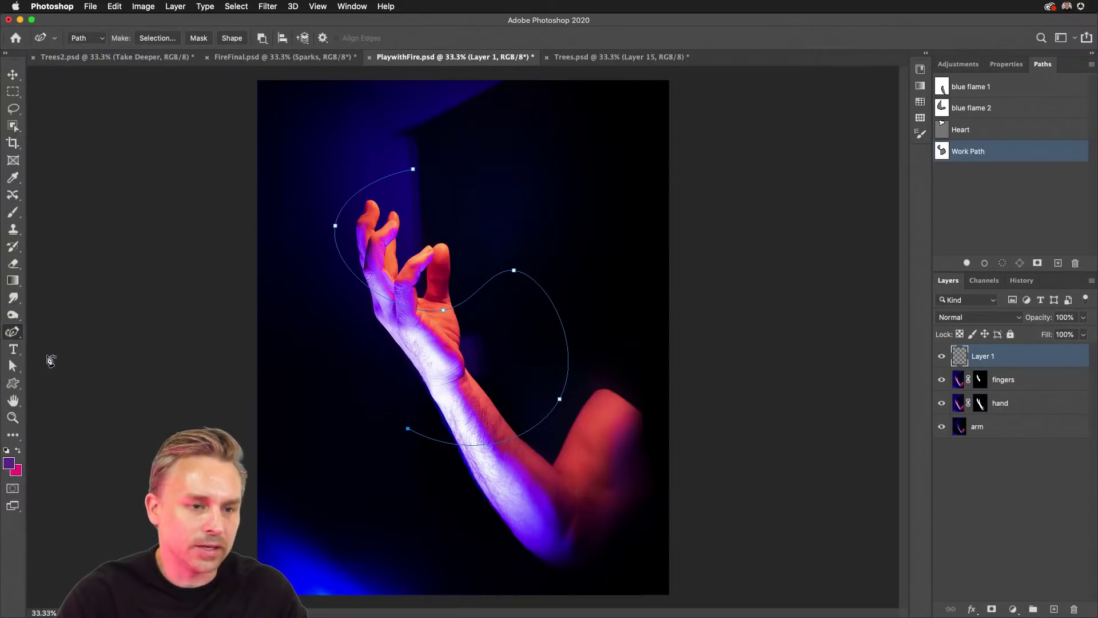
click(84, 38)
click(80, 36)
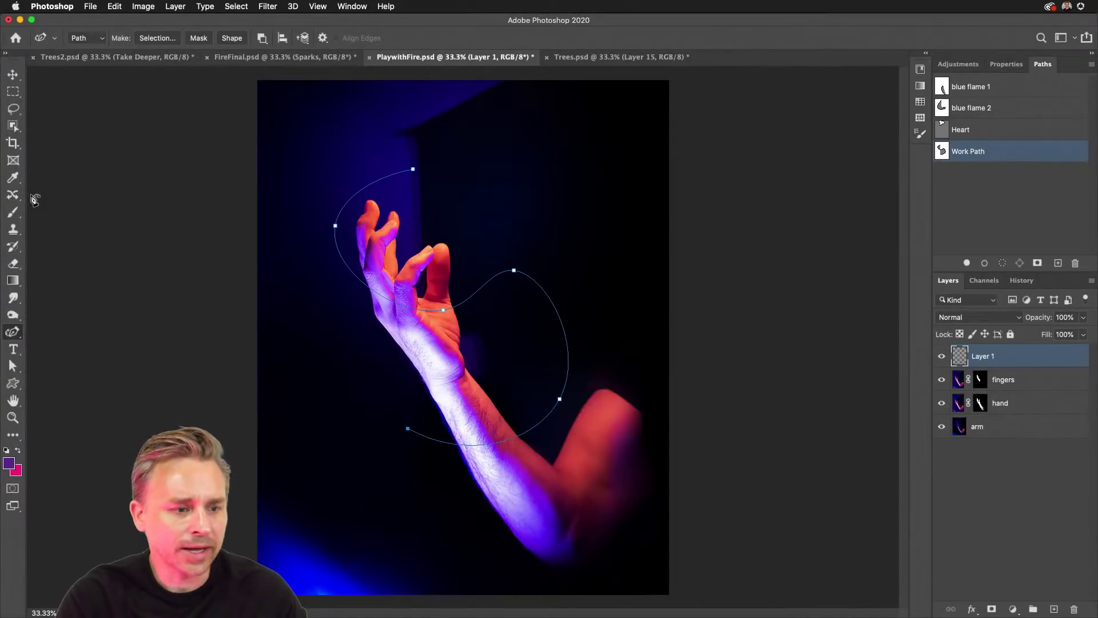
Step: Start the Flame render filter on the new layer using the S-shaped path, accepting the path-length warning
click(245, 3)
mouse_move(270, 5)
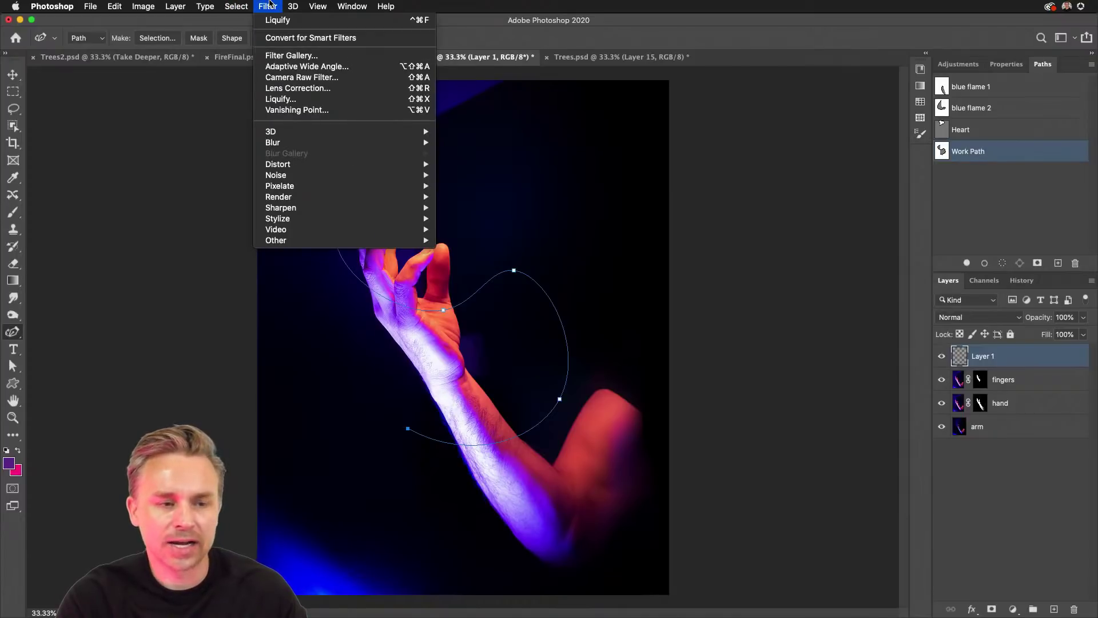
mouse_move(285, 197)
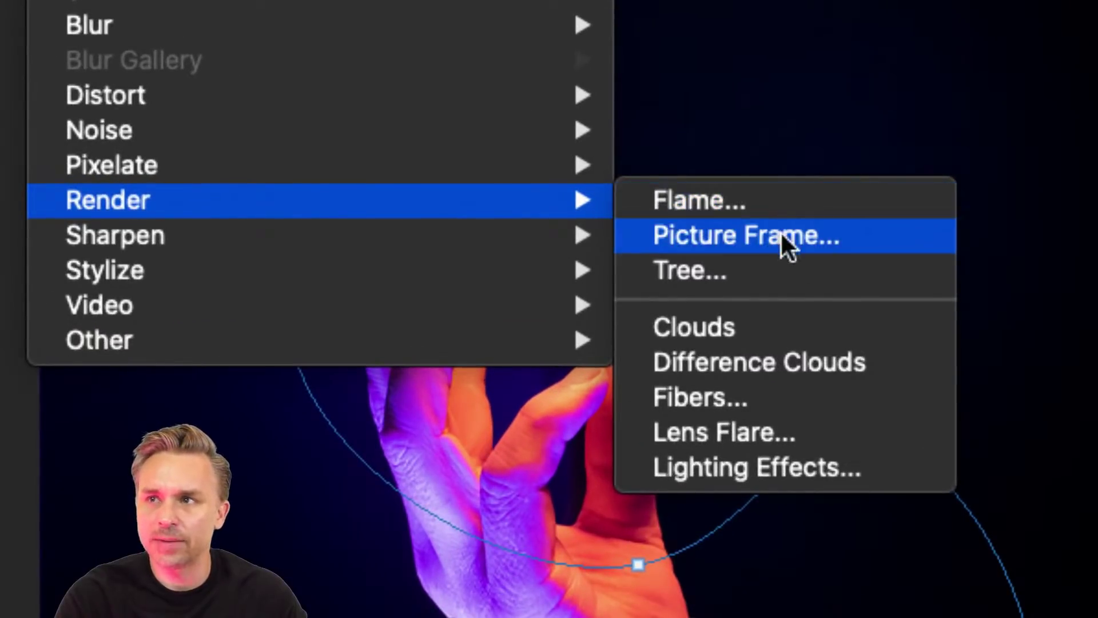
click(760, 203)
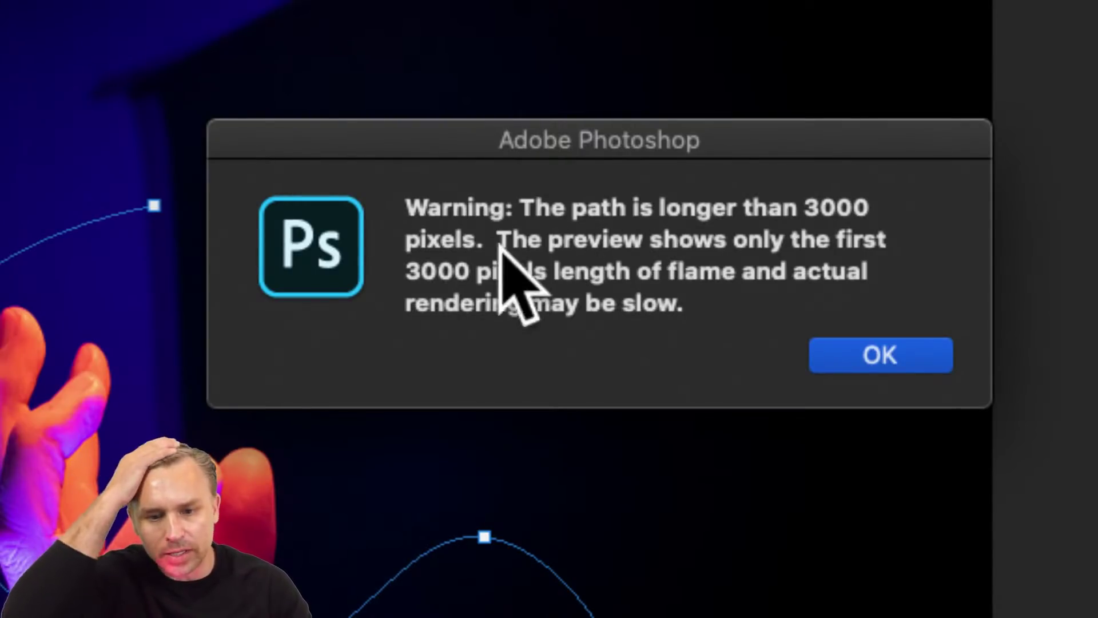
click(879, 355)
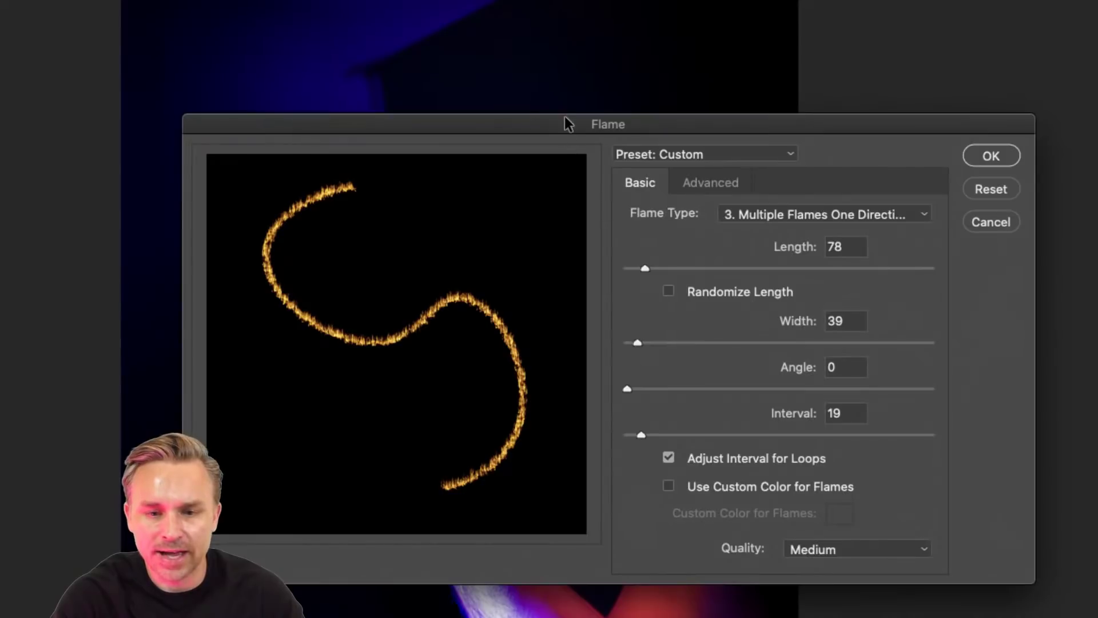
Step: Set the flame type to 1. One Flame Along Path
drag(565, 117, 555, 100)
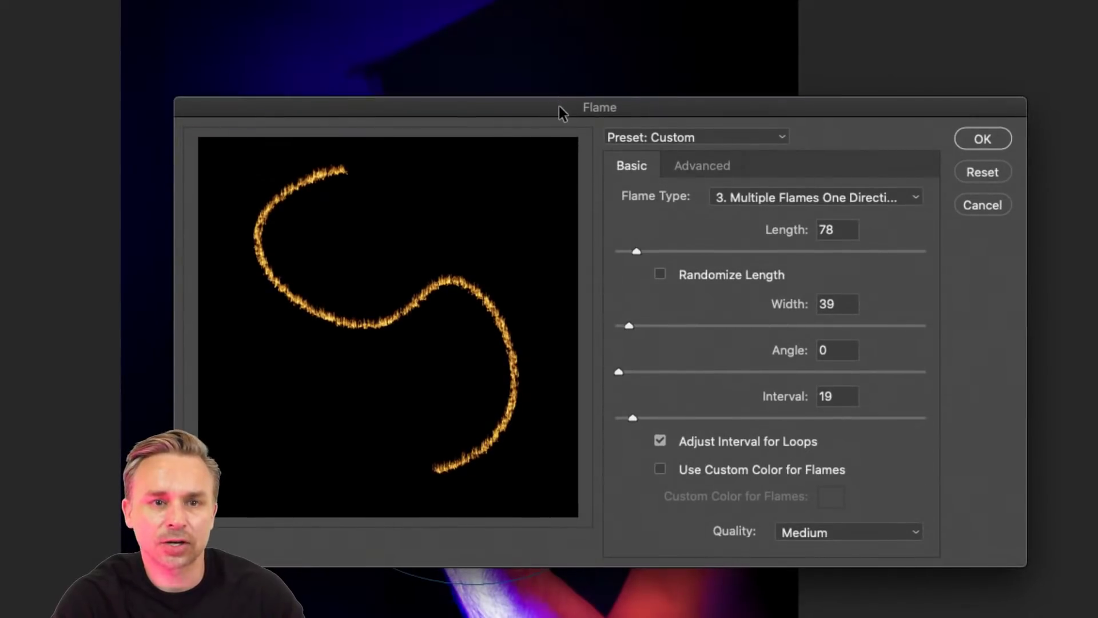
click(762, 197)
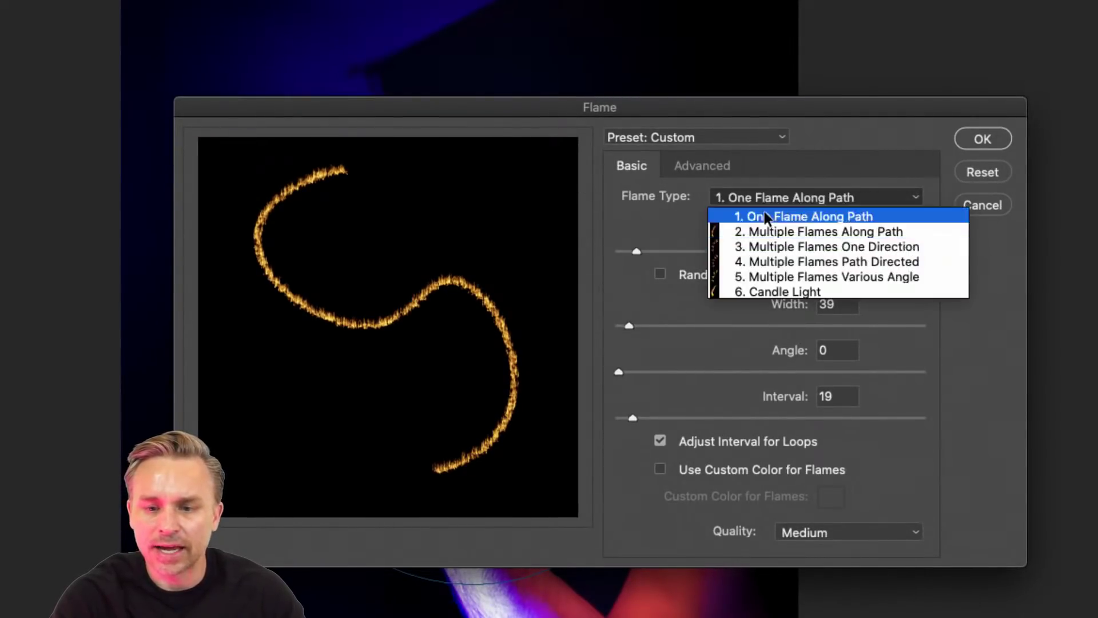
click(764, 211)
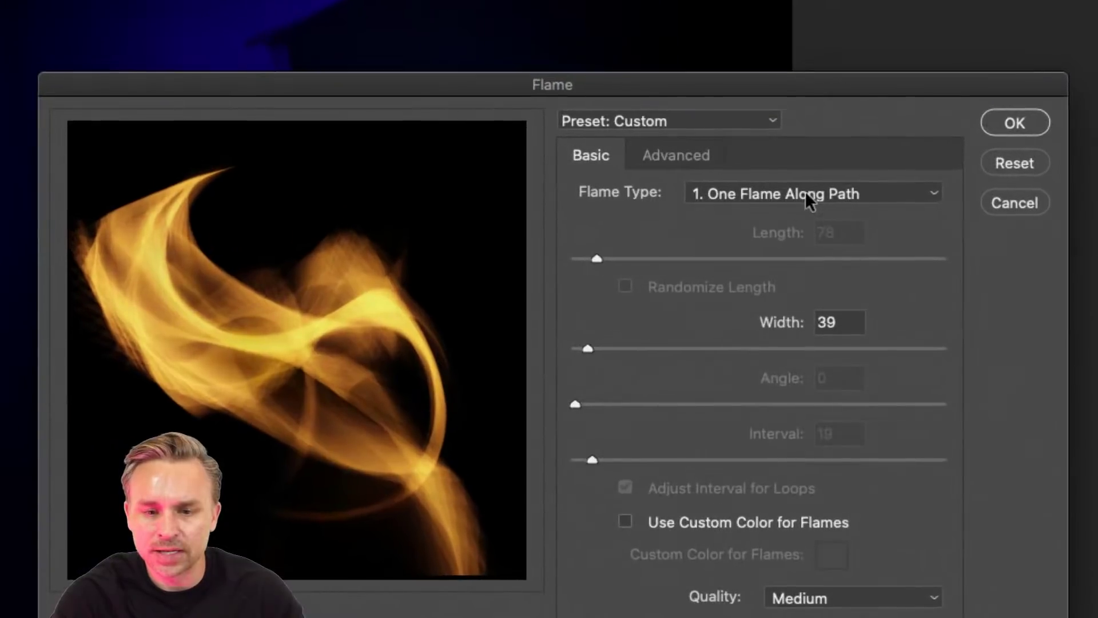
Step: Try the flame types 2. Multiple Flames Along Path and 3. Multiple Flames One Direction in the preview
click(812, 198)
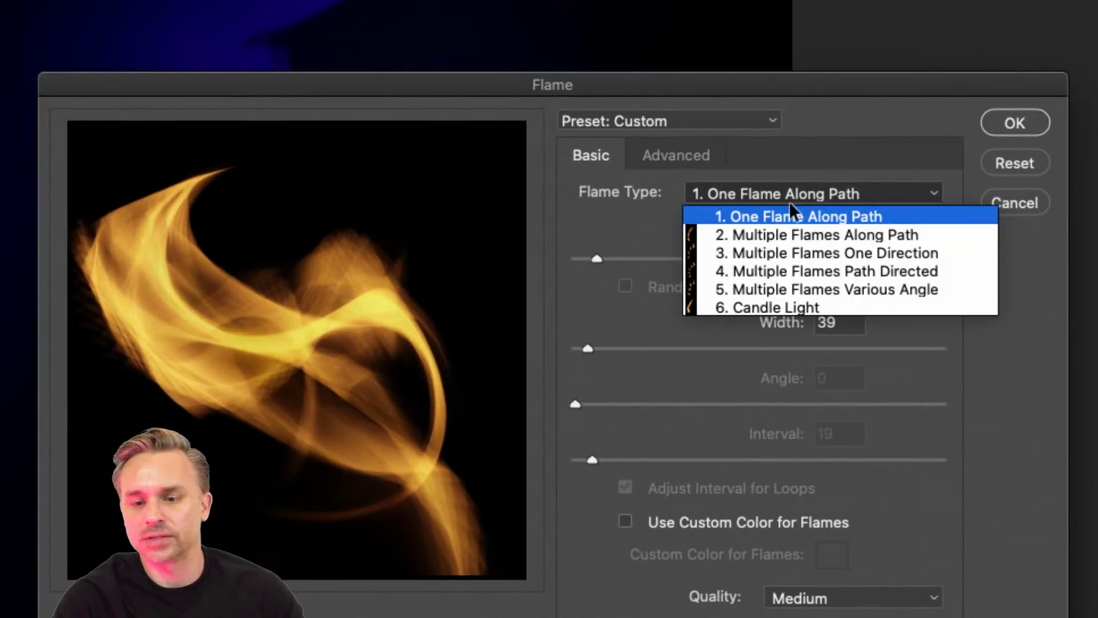
click(790, 235)
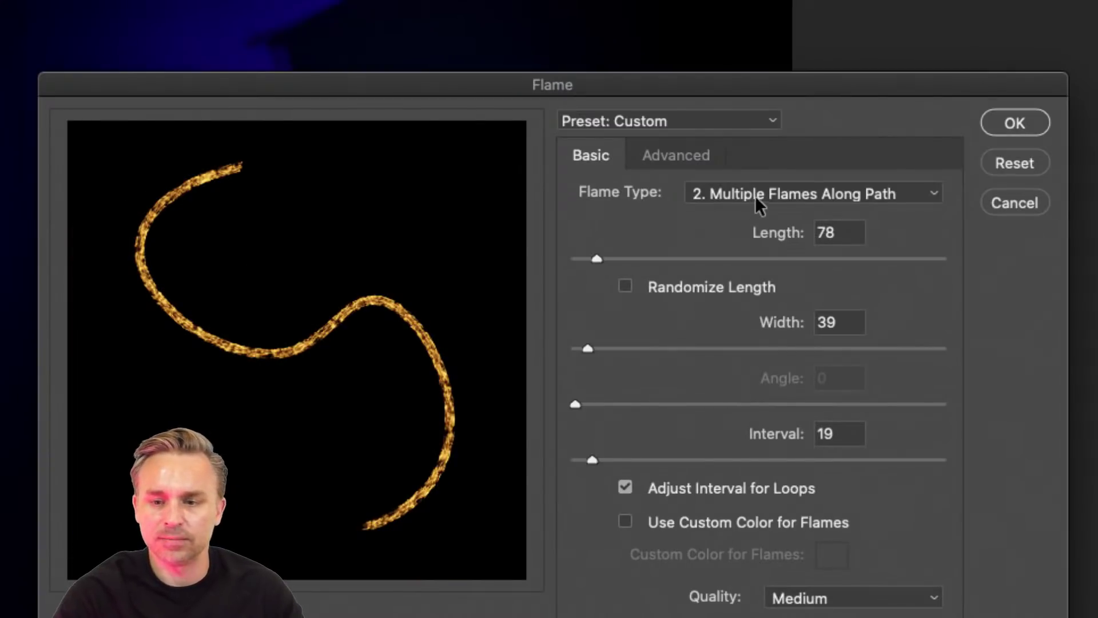
click(766, 195)
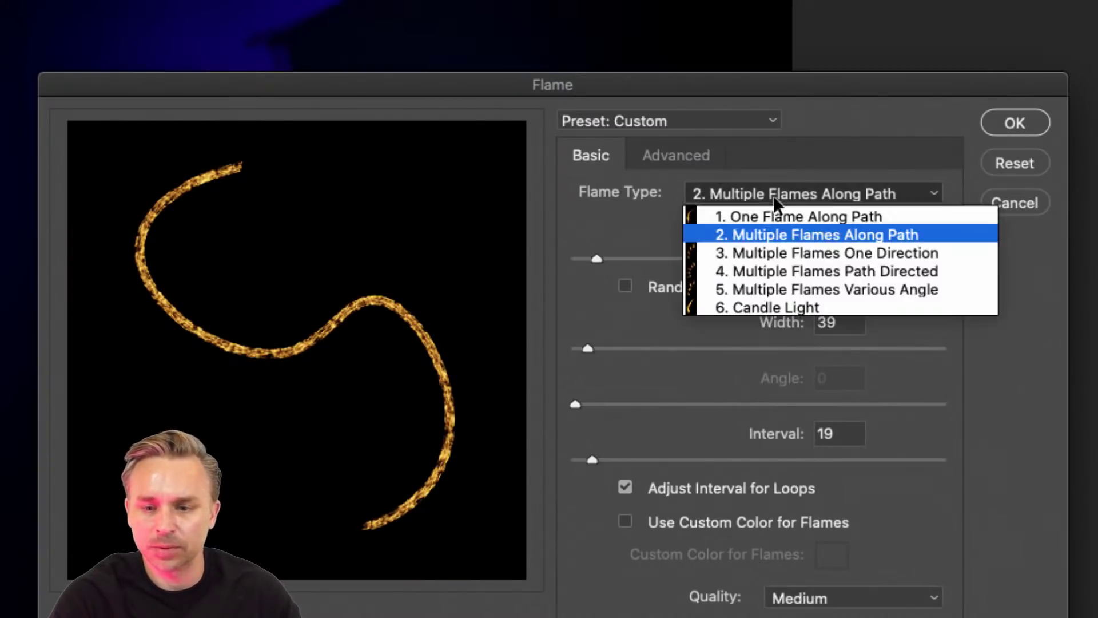
click(780, 250)
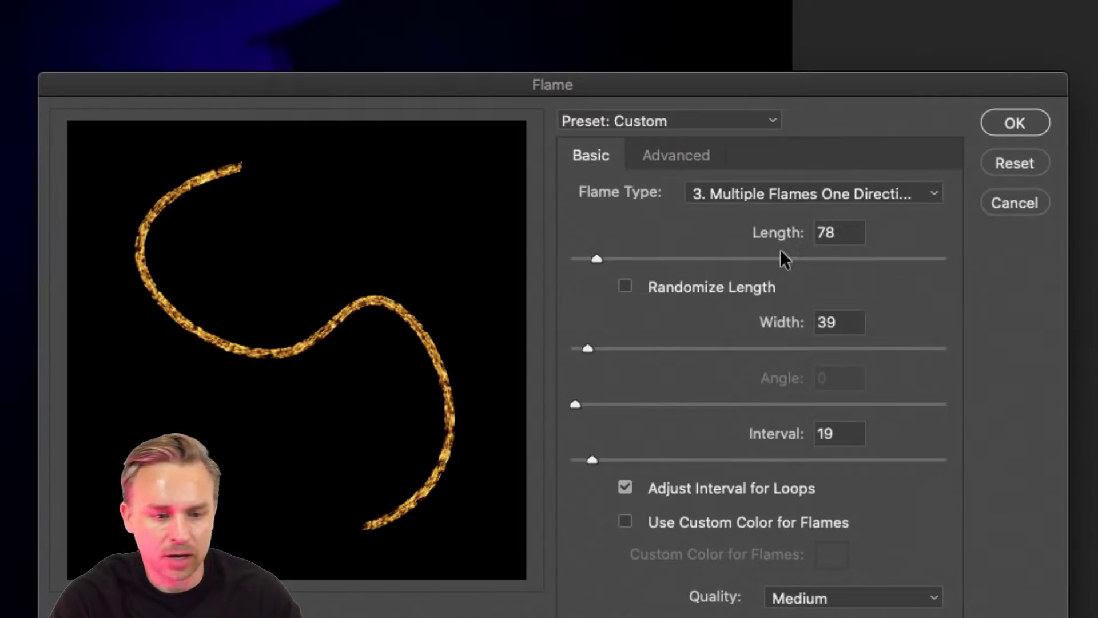
click(770, 197)
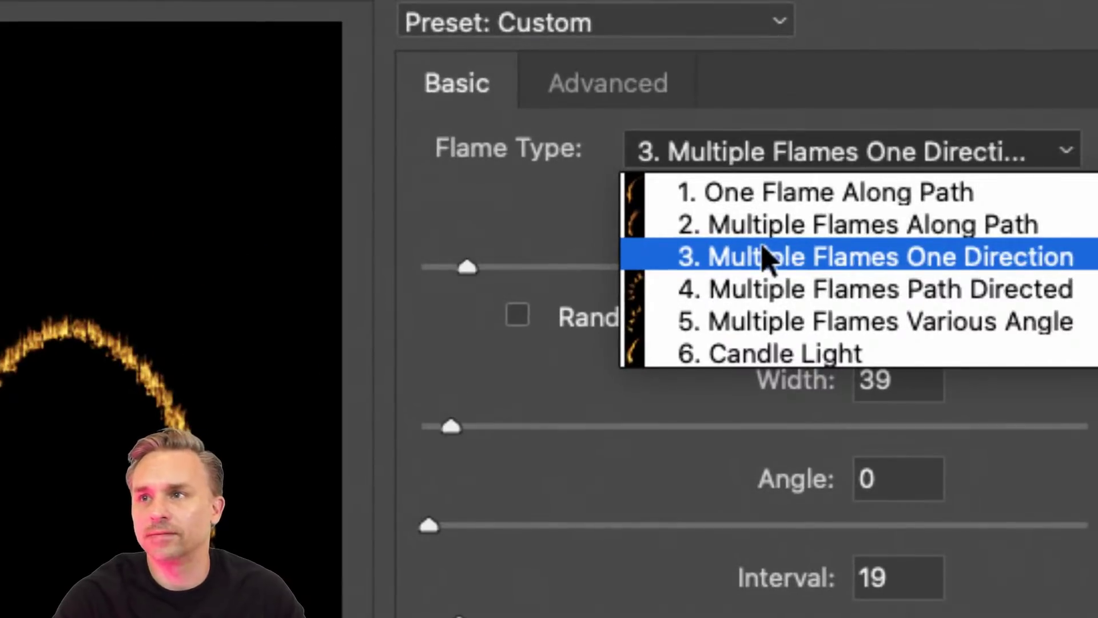
click(766, 257)
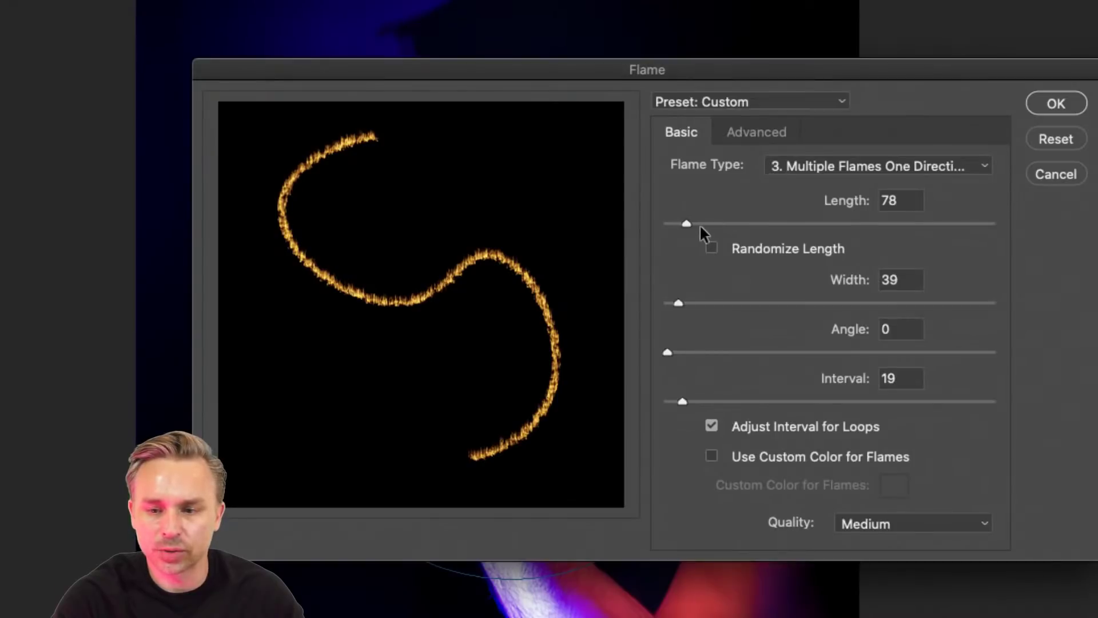
Step: Set the flame length to 236 and the flame width to 153
click(704, 223)
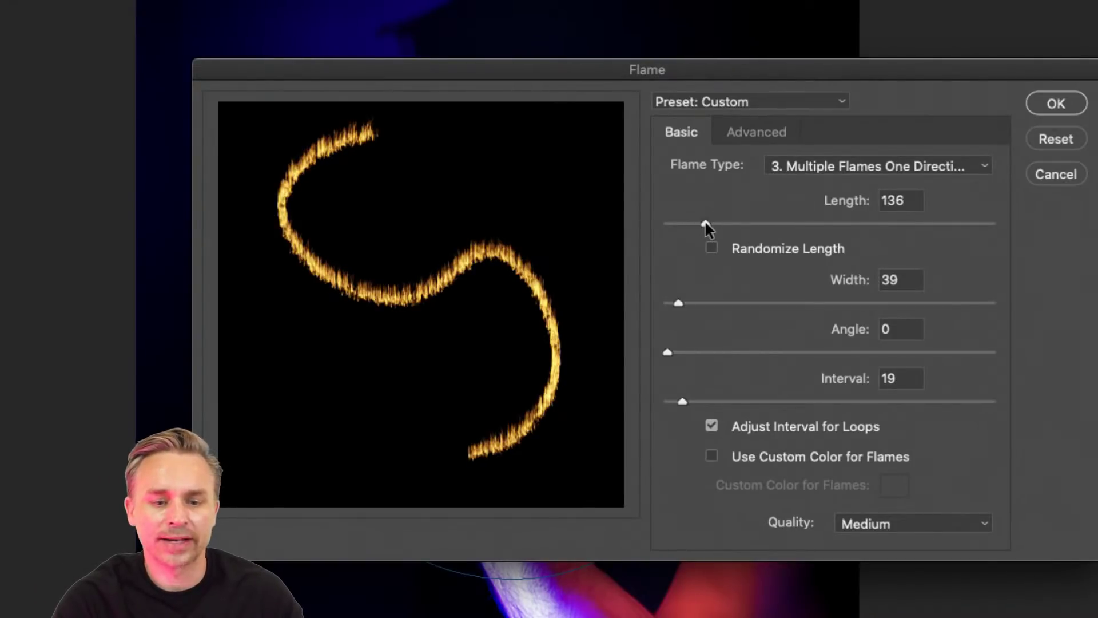
click(697, 303)
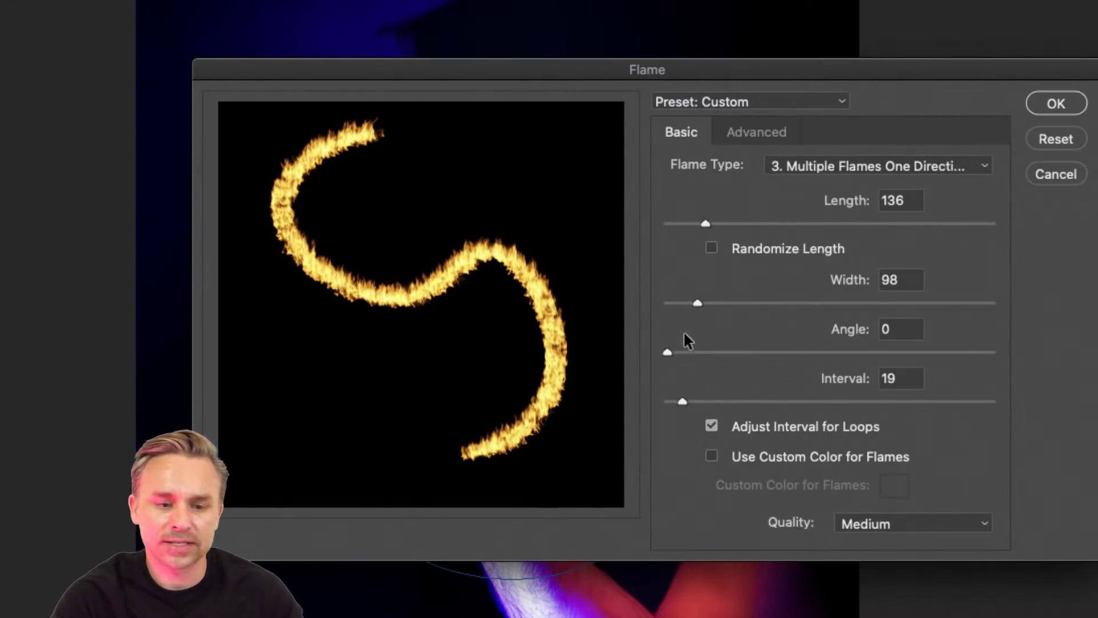
click(738, 224)
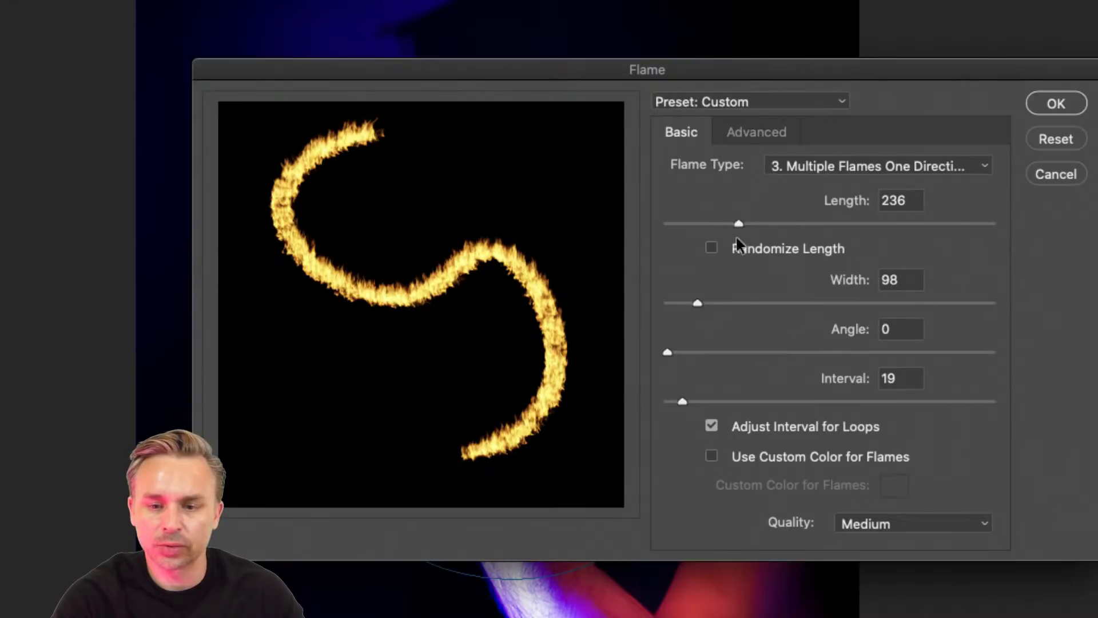
click(722, 303)
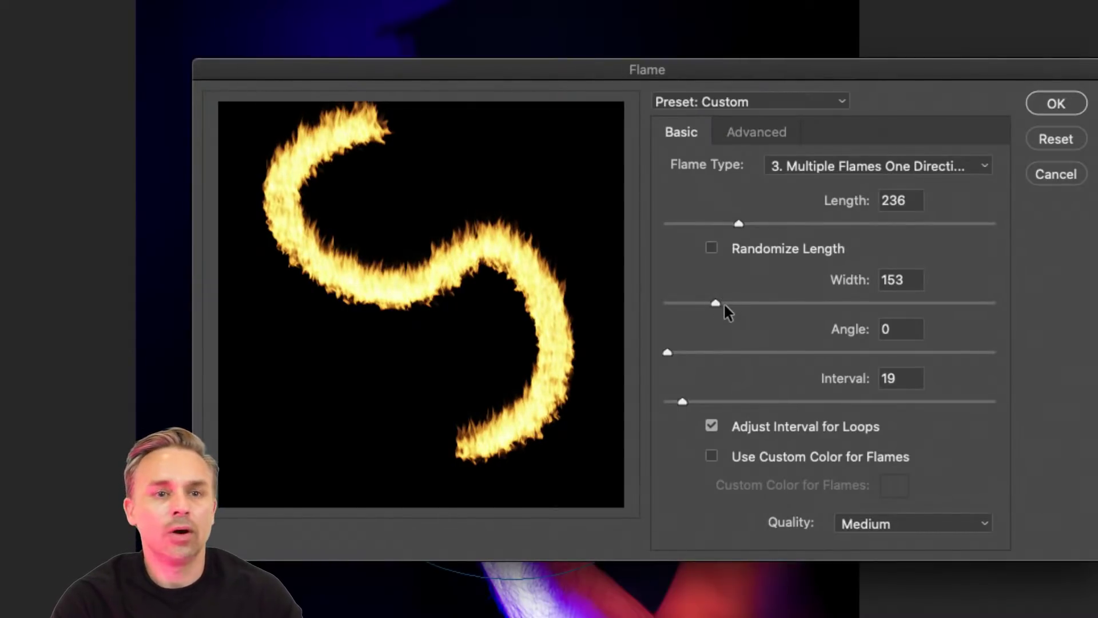
Step: Set the flame type back to 1. One Flame Along Path and render the flame with a custom blue color
click(831, 171)
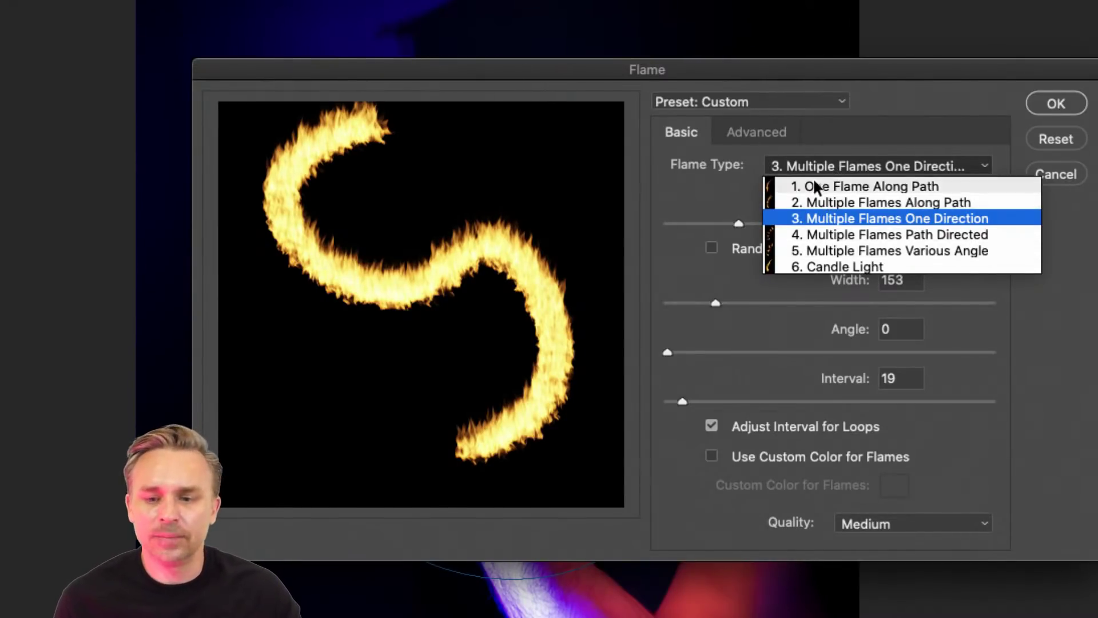
click(833, 186)
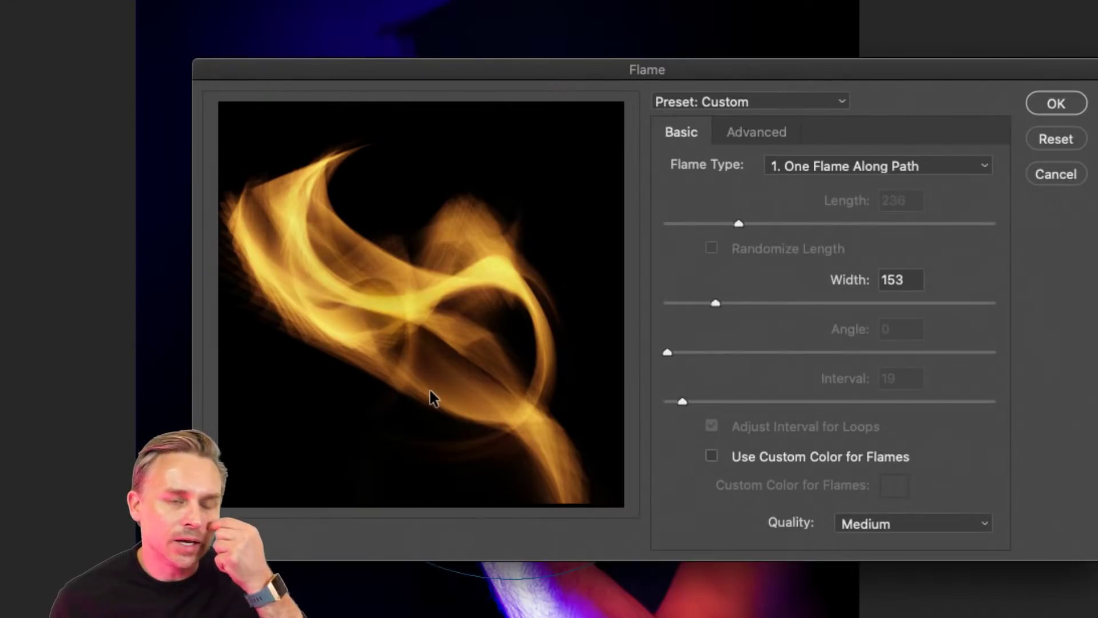
click(711, 456)
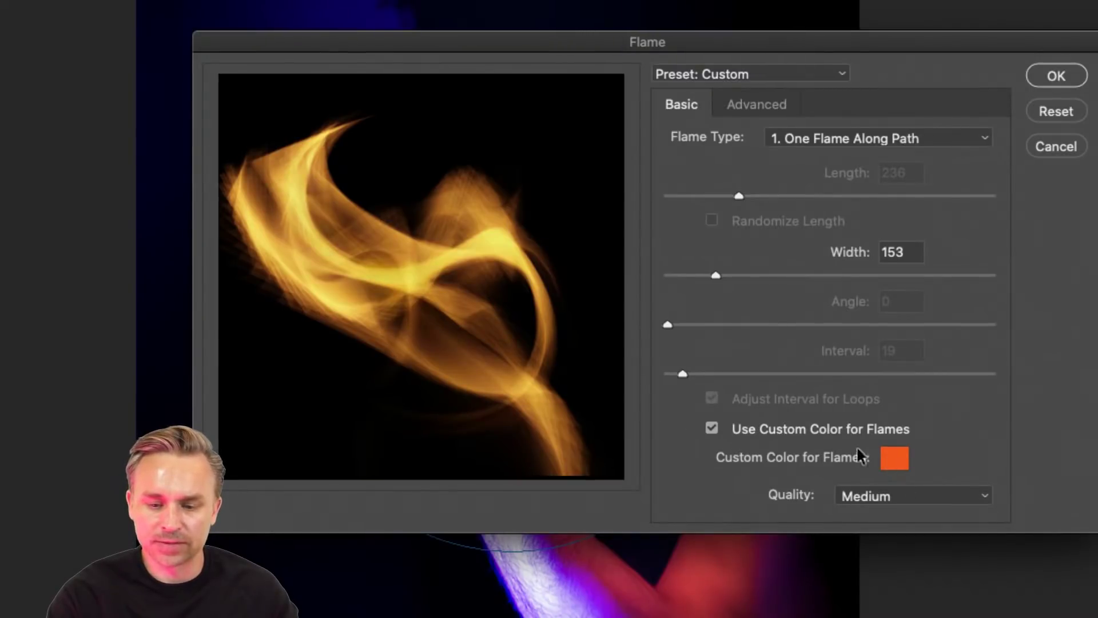
click(885, 457)
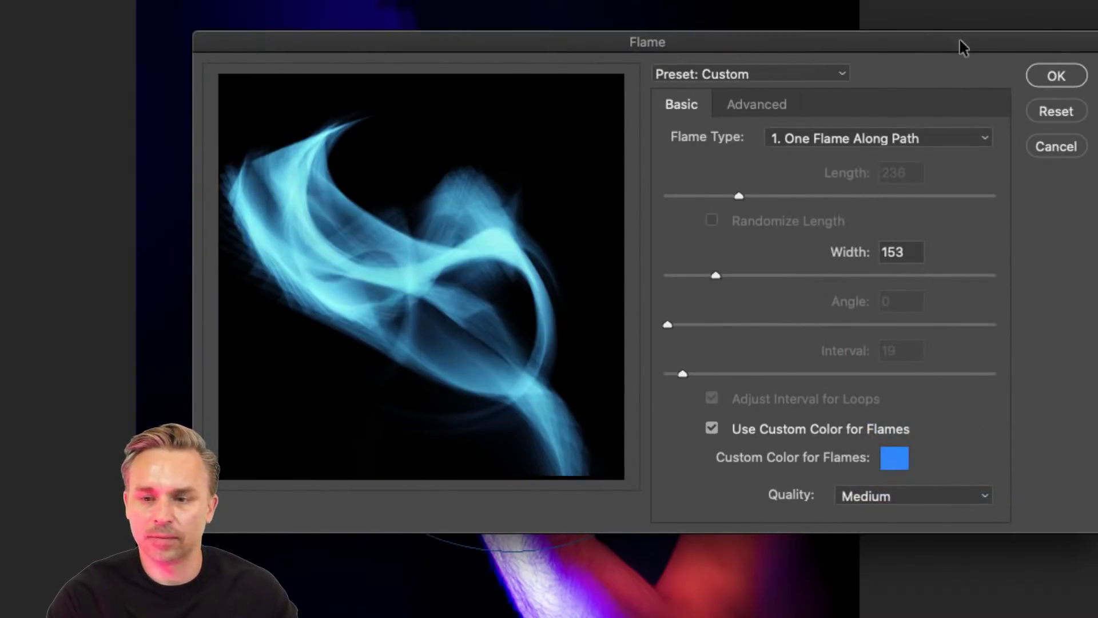
click(1052, 83)
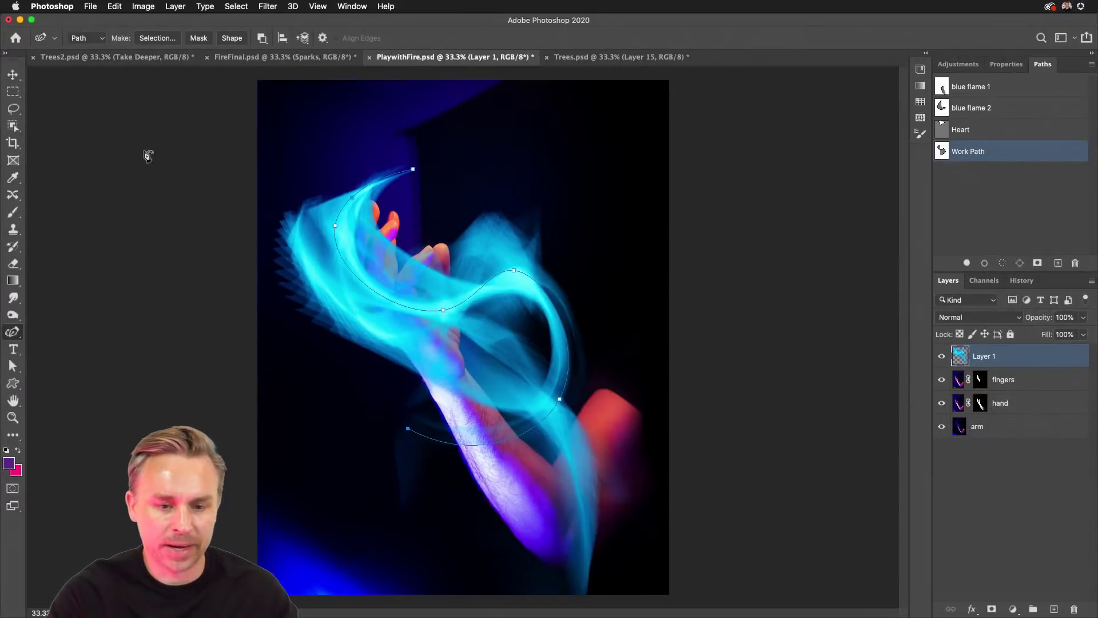
Step: Switch to the Move tool and shift the blue flame on Layer 1 down and to the right of its Work Path
click(963, 183)
click(13, 74)
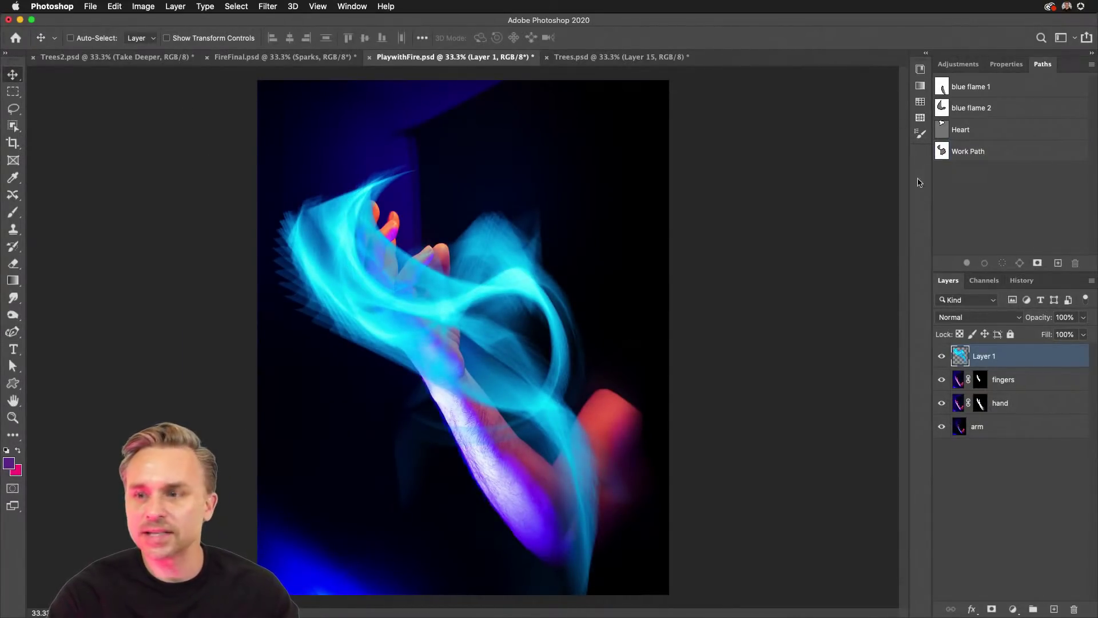
click(969, 152)
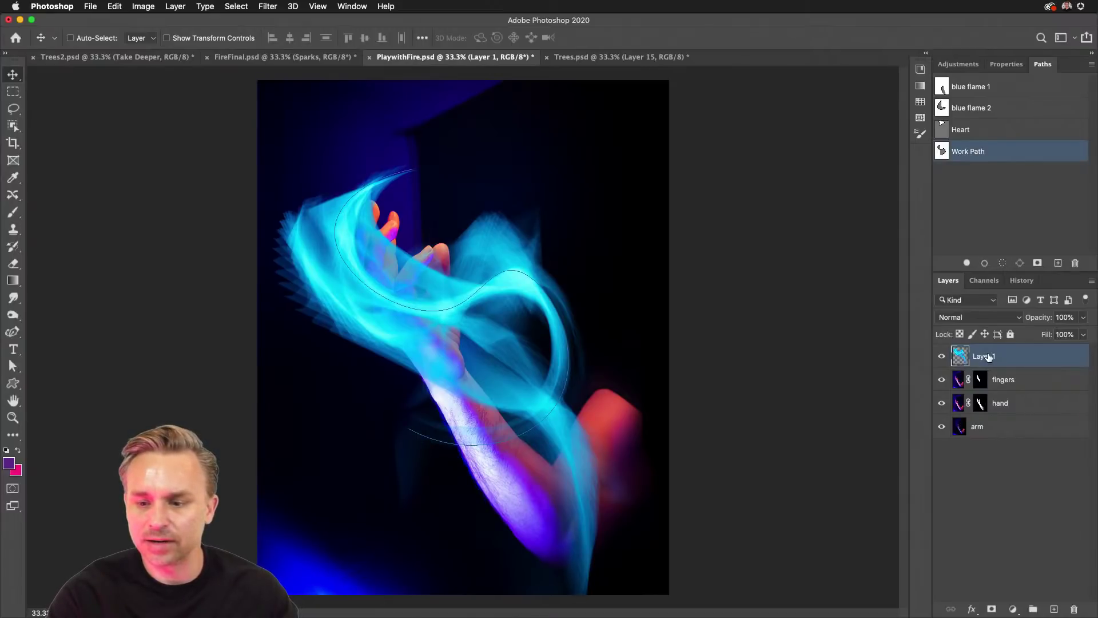
click(1057, 262)
click(969, 172)
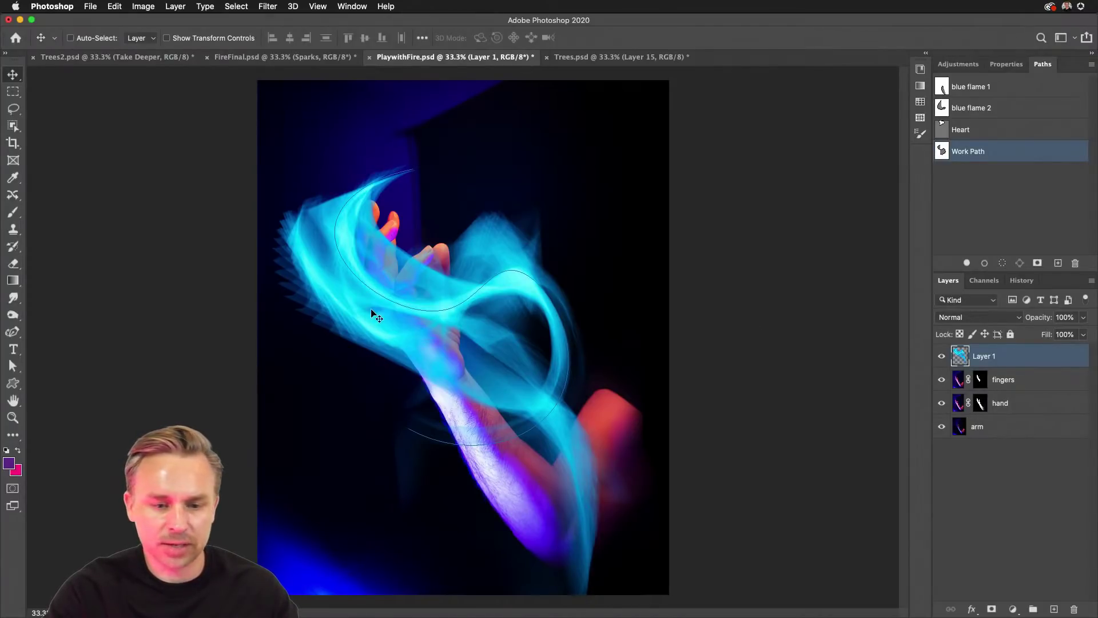
drag(380, 280, 406, 326)
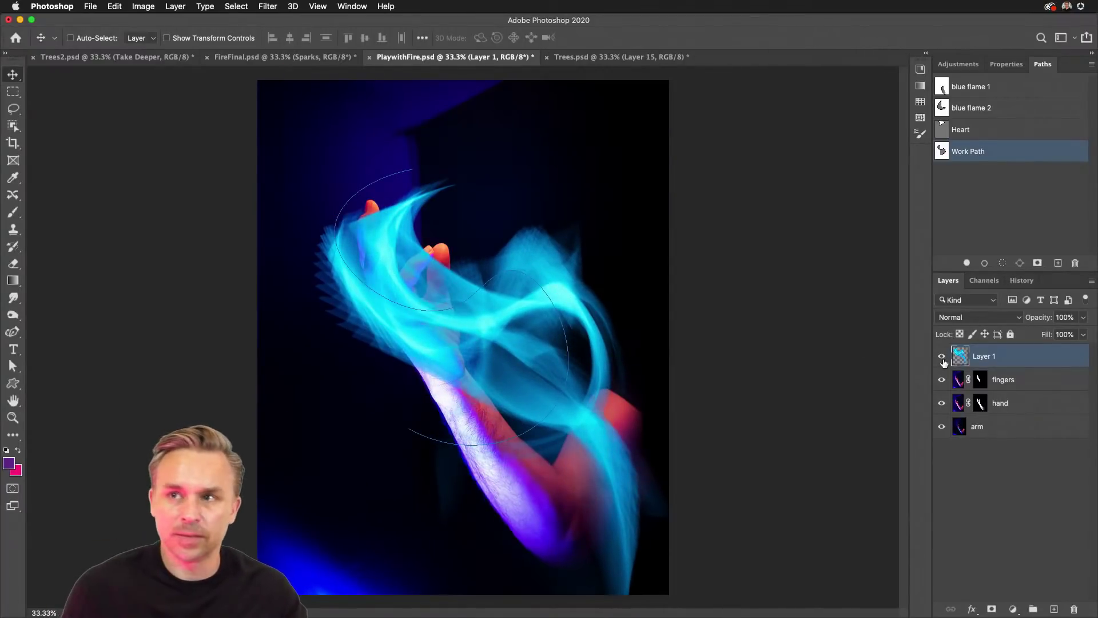
Step: Hide Layer 1 and add a new empty layer above it
click(941, 356)
click(1054, 608)
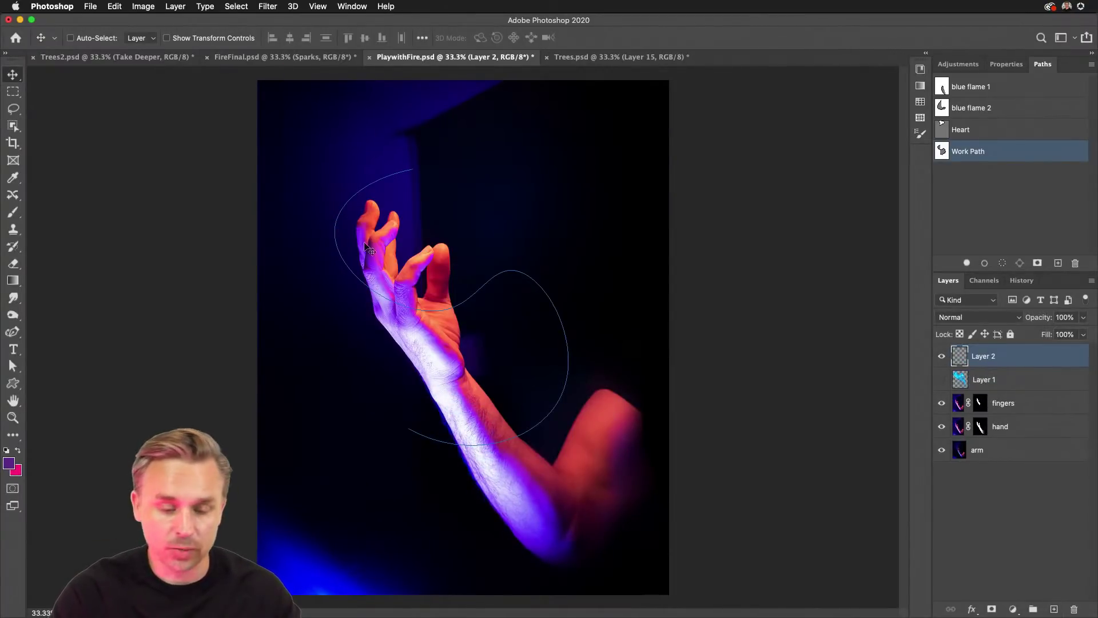
Step: Delete the Work Path and switch from the Curvature Pen Tool to the standard Pen Tool
drag(1010, 152, 1075, 263)
click(12, 333)
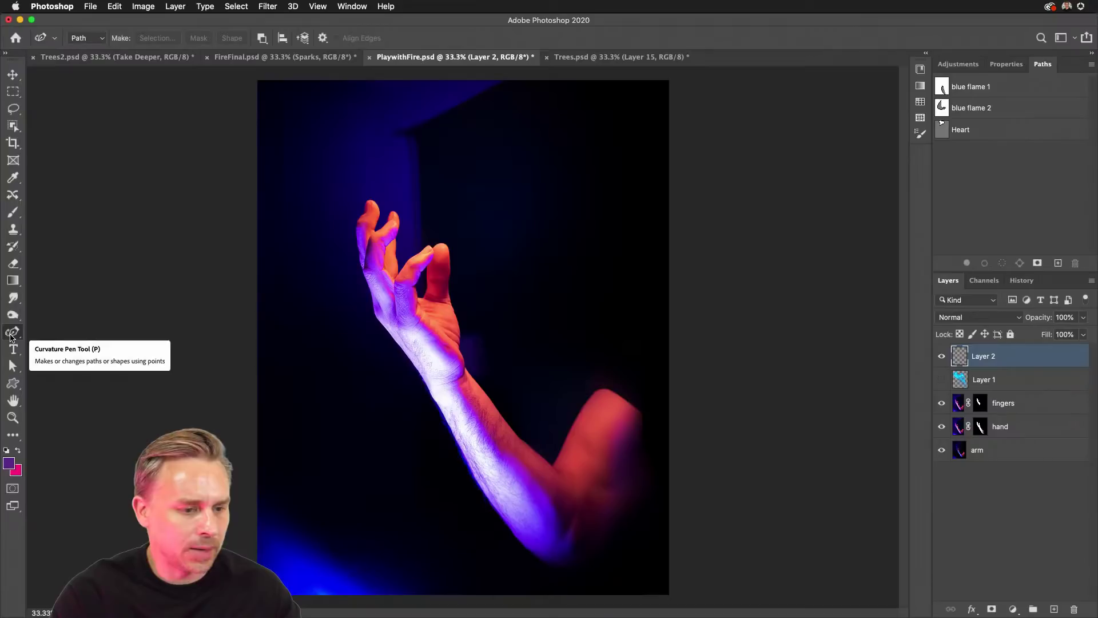
right_click(13, 331)
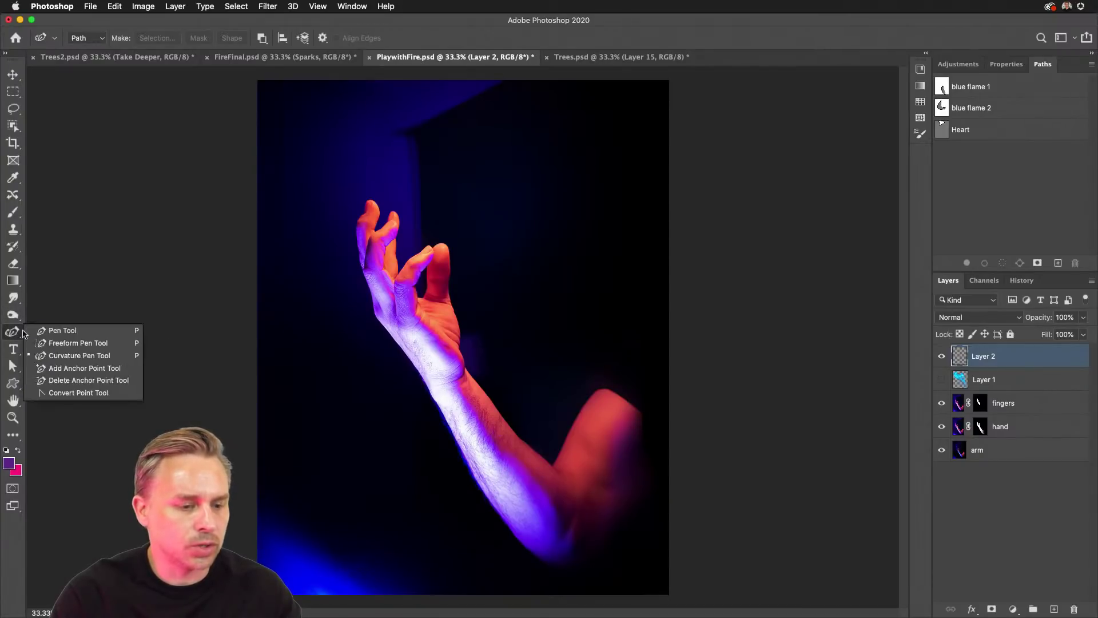
click(55, 330)
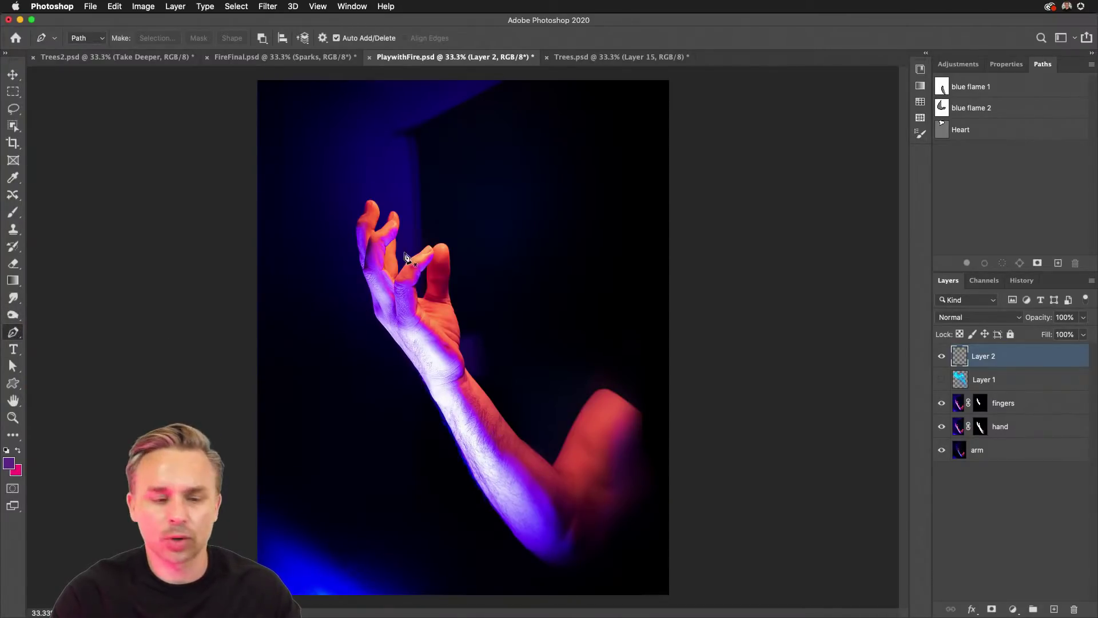
Step: Draw an open four-point curved path winding from above the fingers across the wrist to below the forearm, redoing the third point once
click(443, 190)
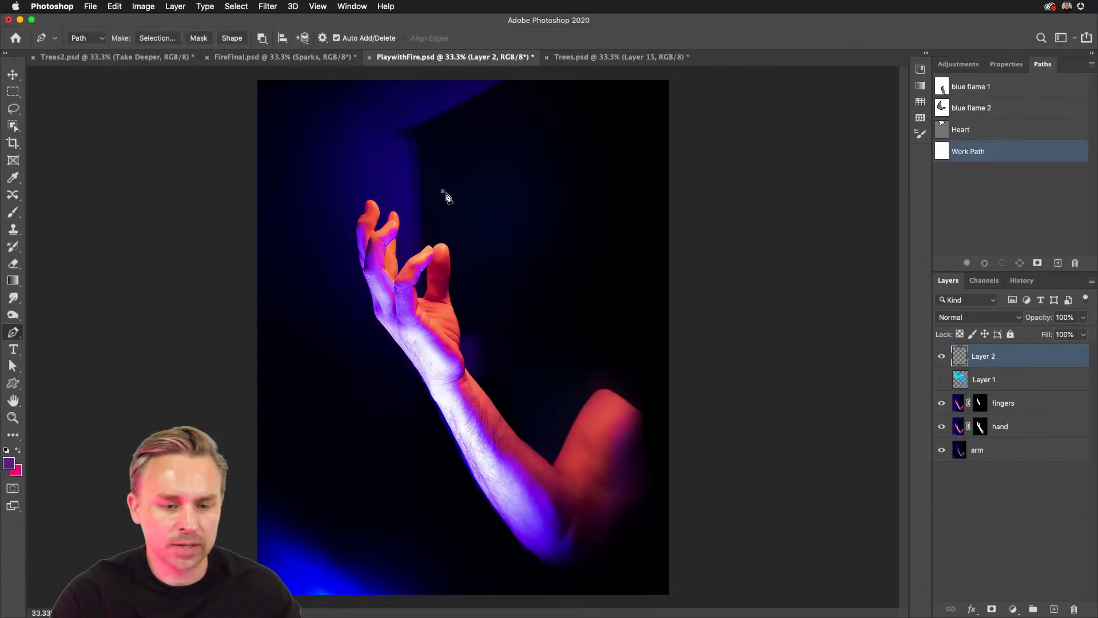
drag(342, 335, 371, 376)
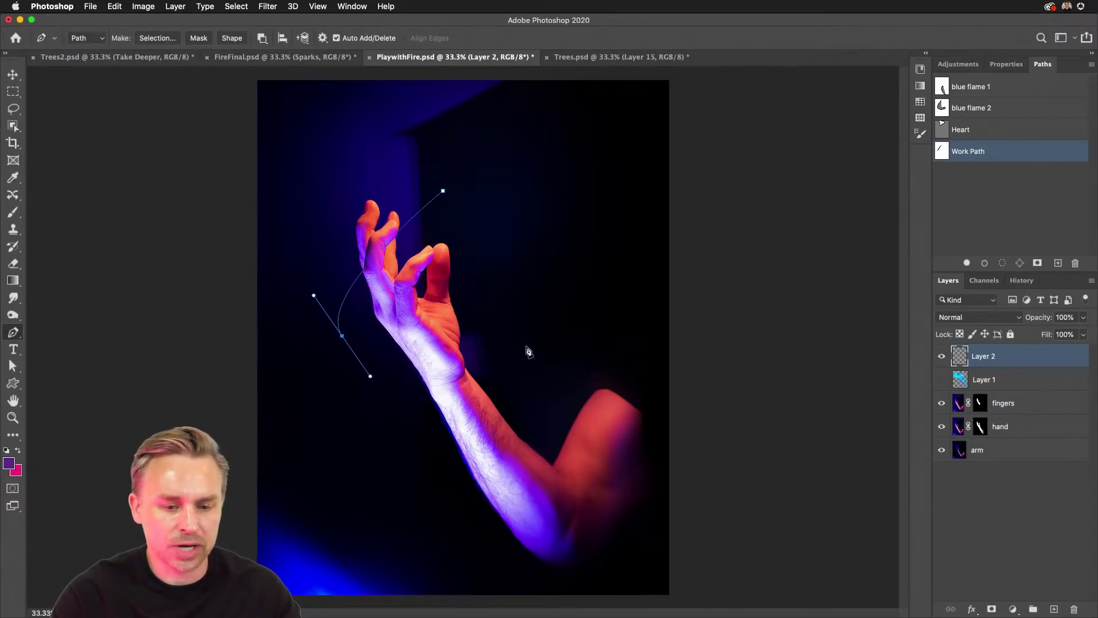
drag(531, 349, 563, 397)
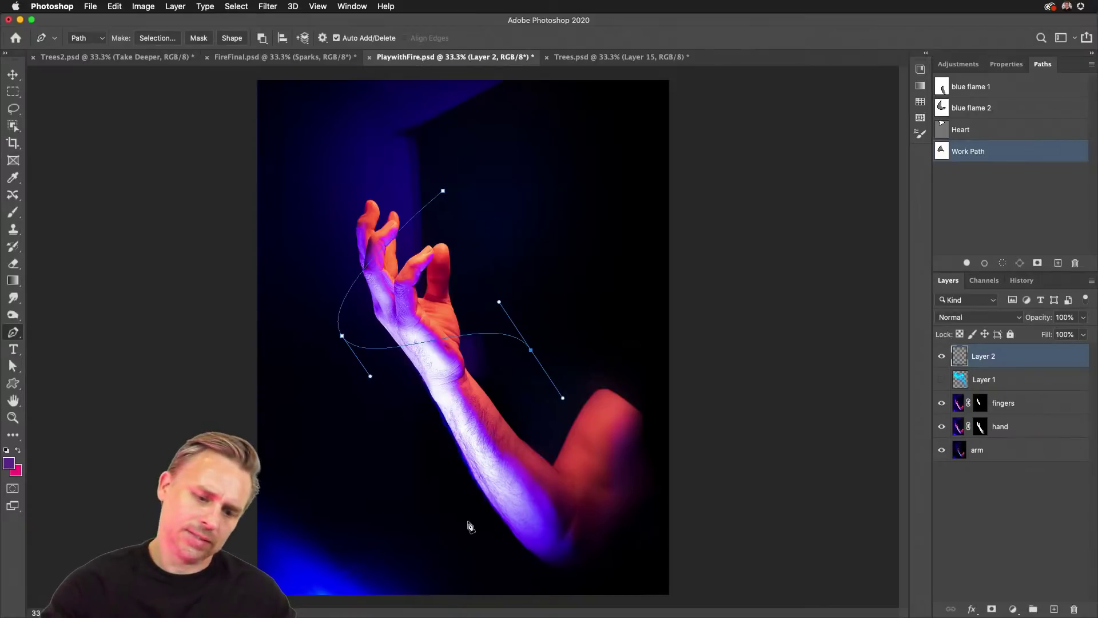
key(super+z)
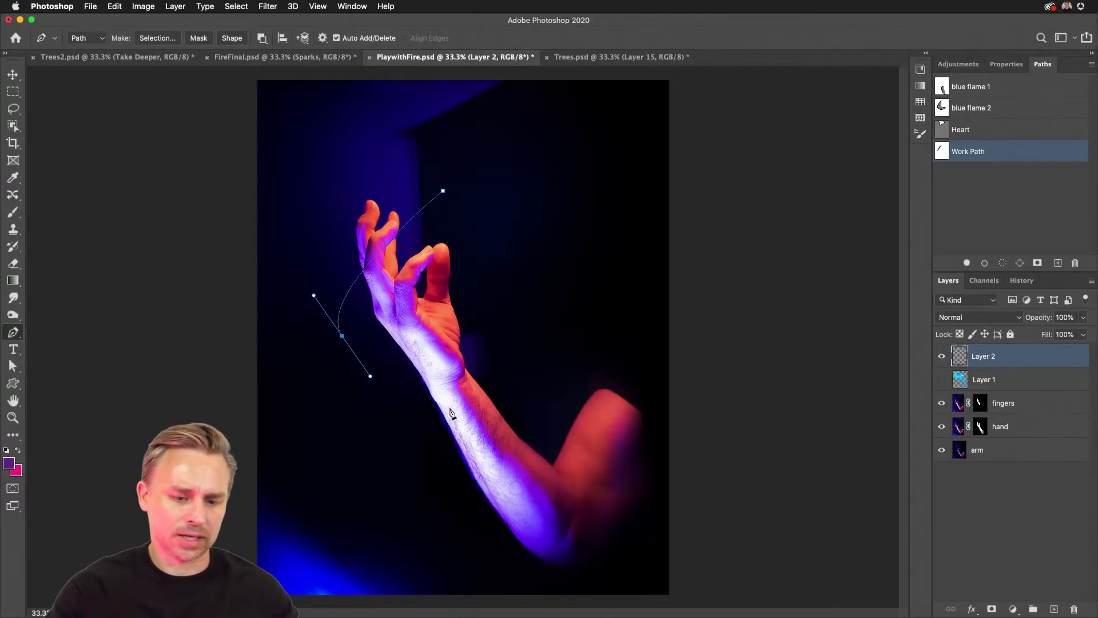
drag(509, 331, 524, 373)
drag(474, 556, 561, 599)
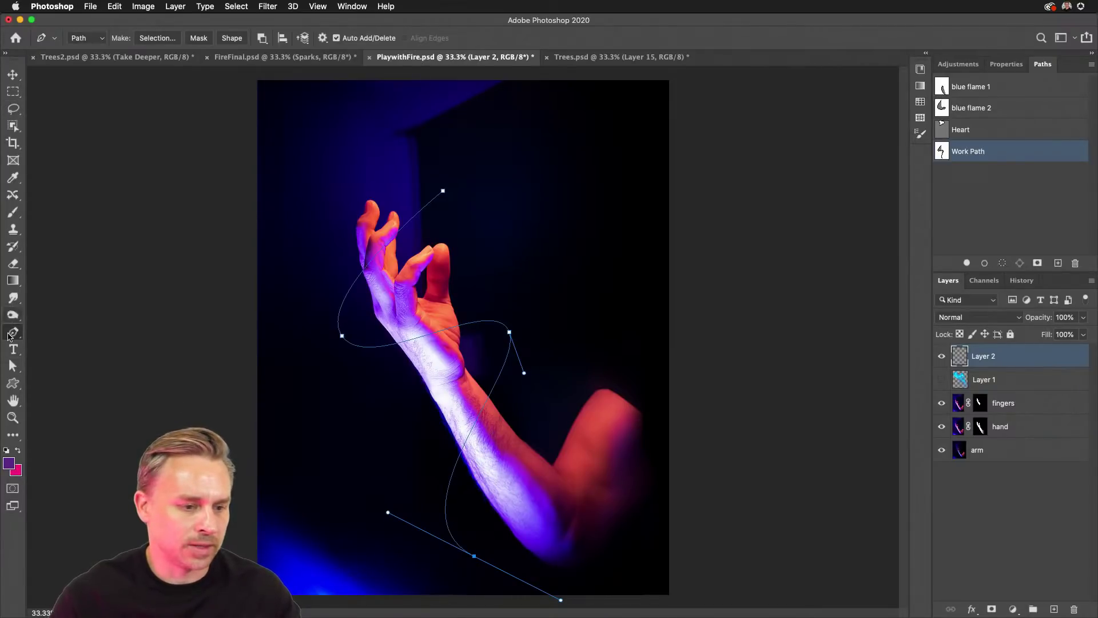
Step: Reshape the path by moving its end point and third point slightly lower and lengthening the third point's direction handles
drag(9, 337, 63, 395)
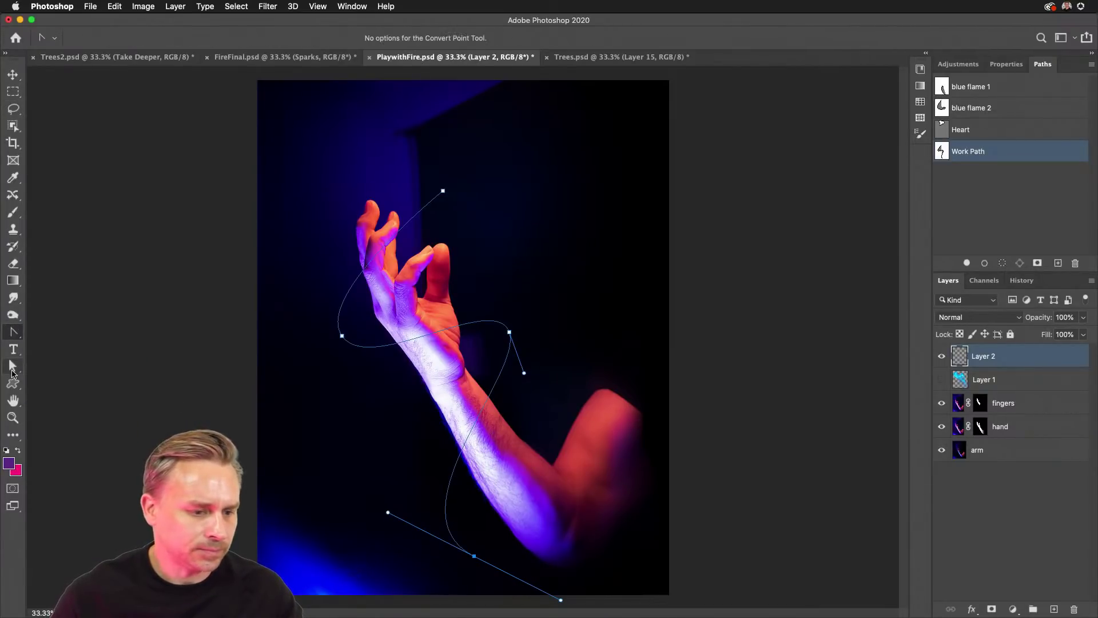
drag(13, 367, 52, 365)
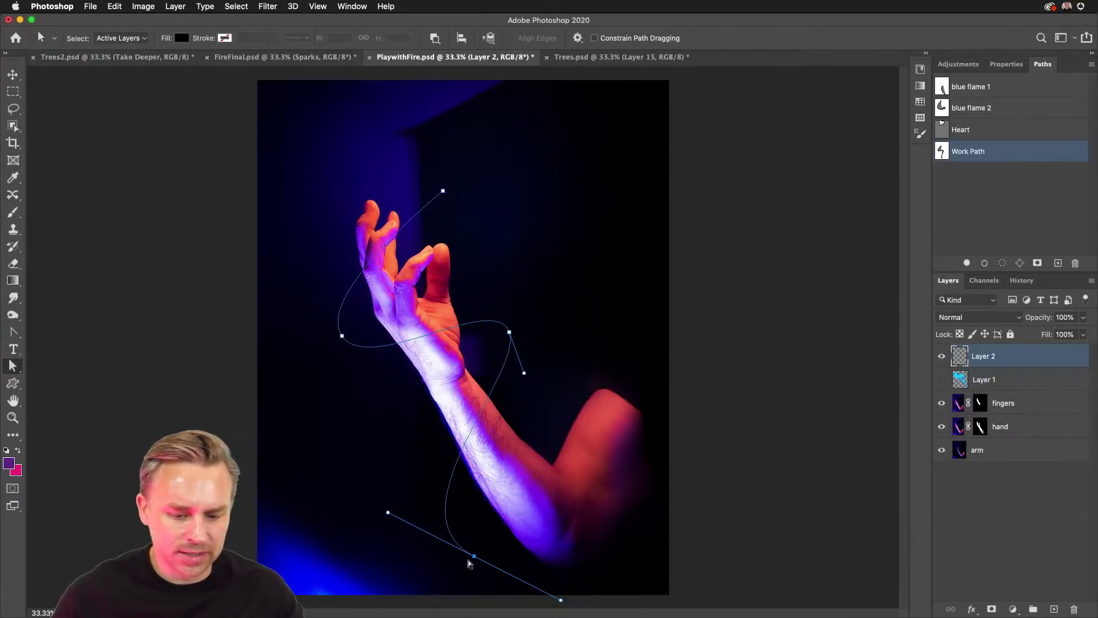
drag(474, 559, 502, 577)
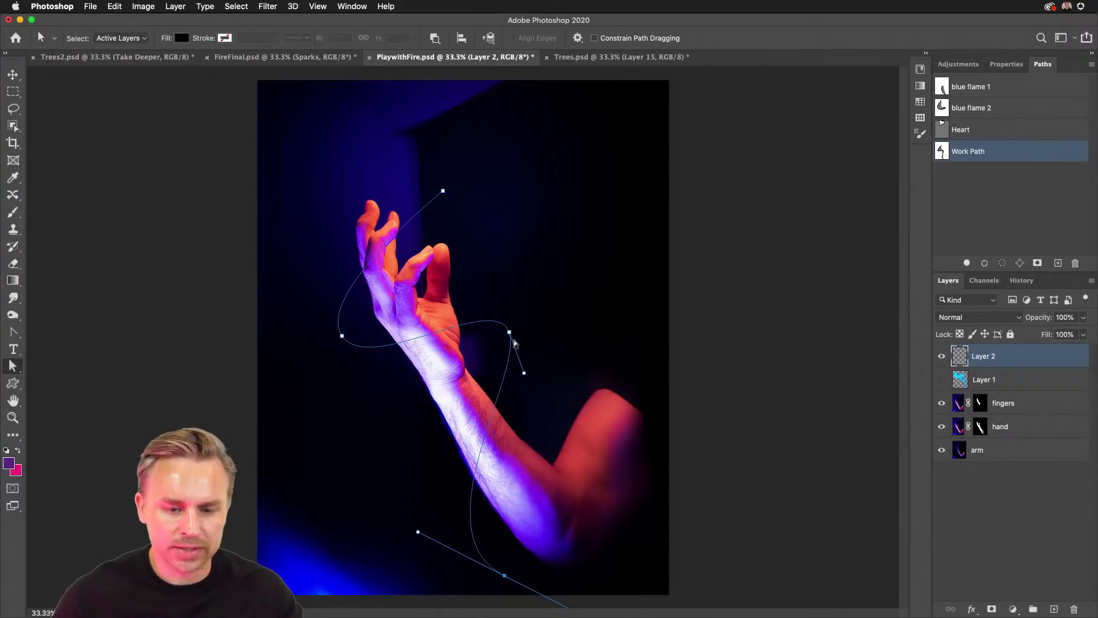
drag(511, 334, 515, 364)
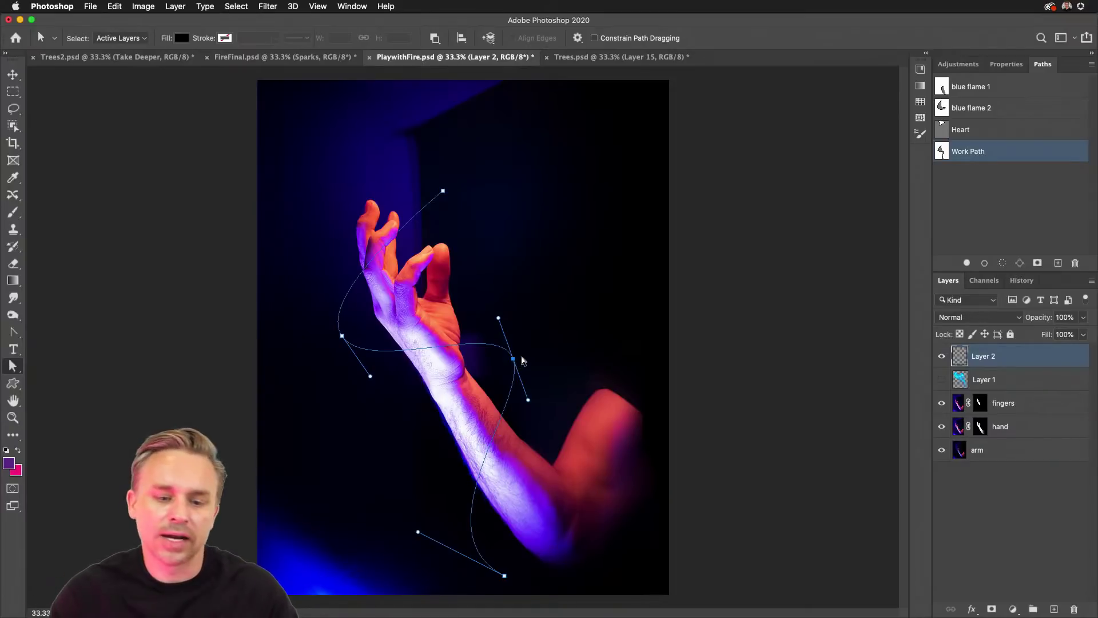
drag(497, 321, 491, 312)
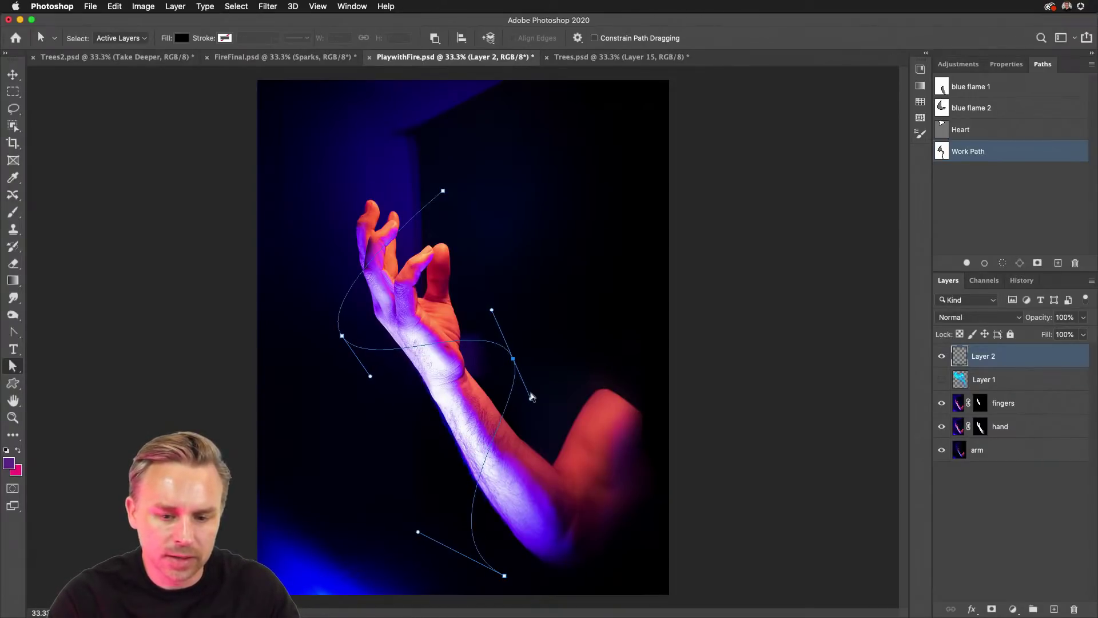
drag(531, 397, 536, 413)
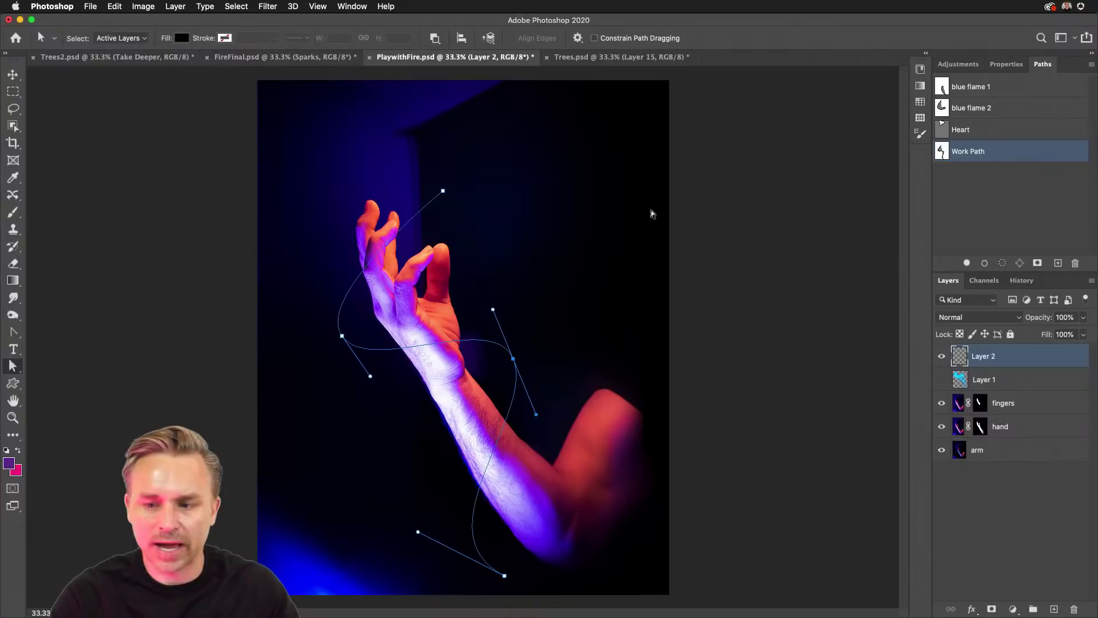
Step: Open the Flame filter on Layer 2, turn off the custom flame color, and set the type to Multiple Flames Along Path
click(264, 6)
mouse_move(273, 189)
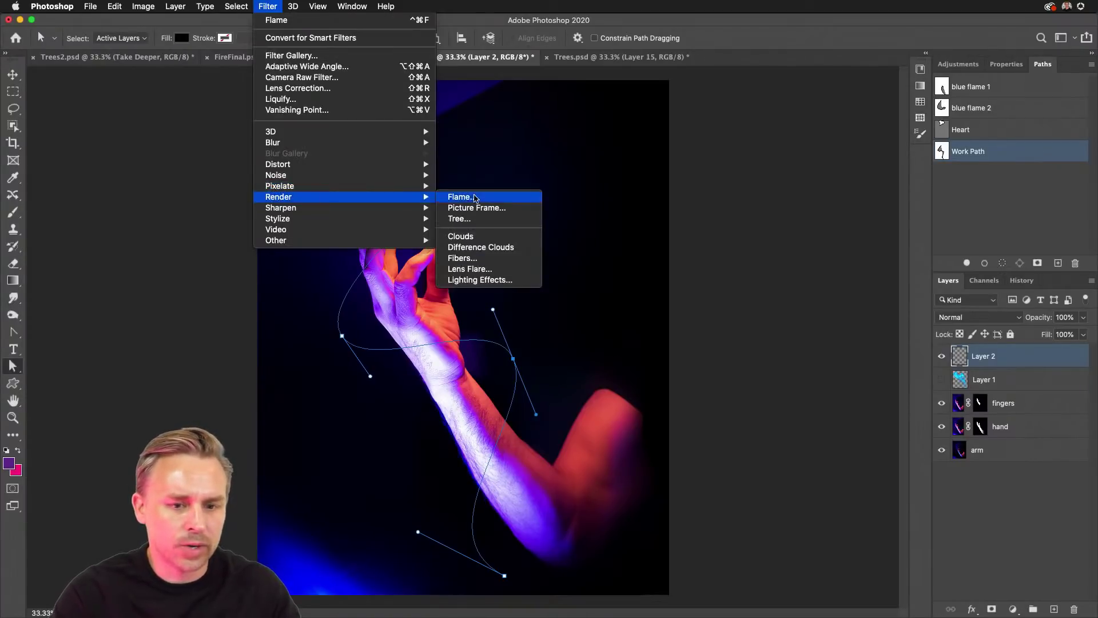
click(476, 197)
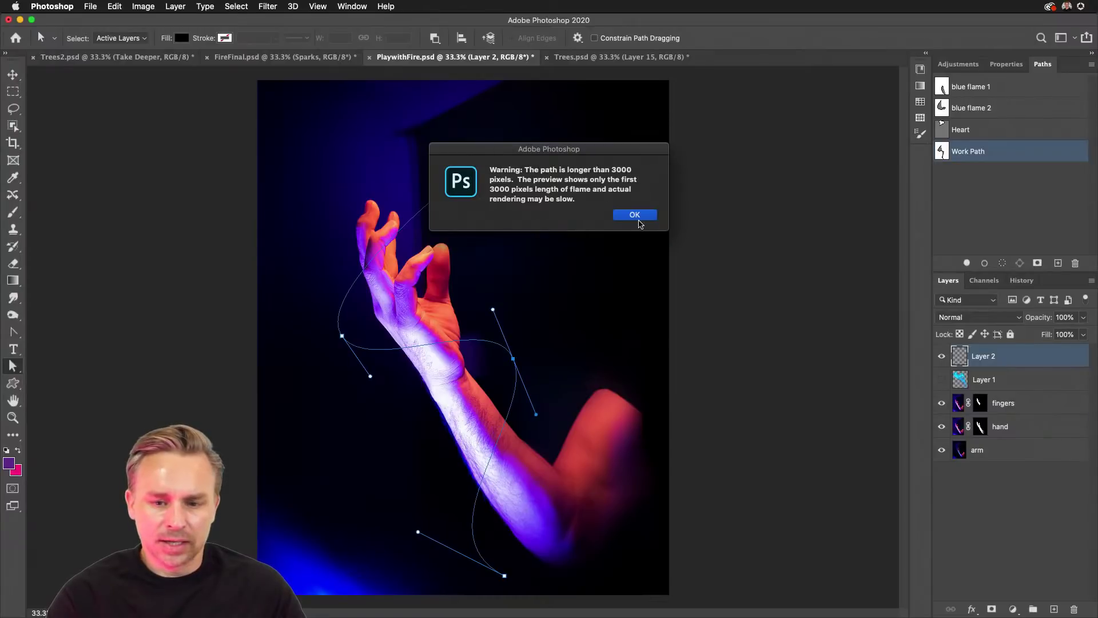
click(639, 222)
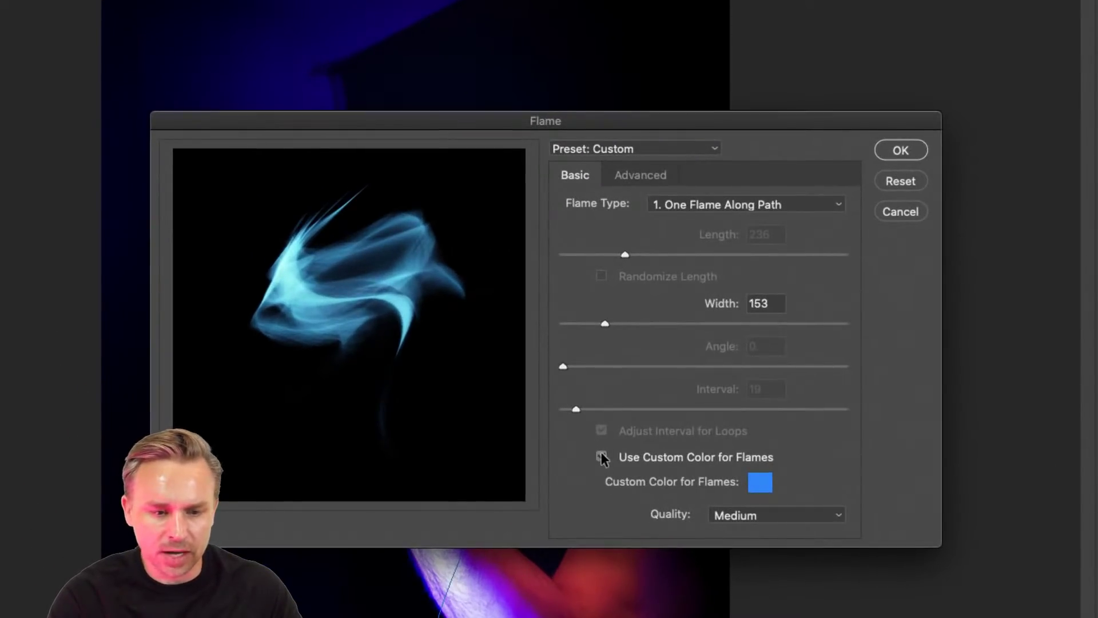
click(601, 456)
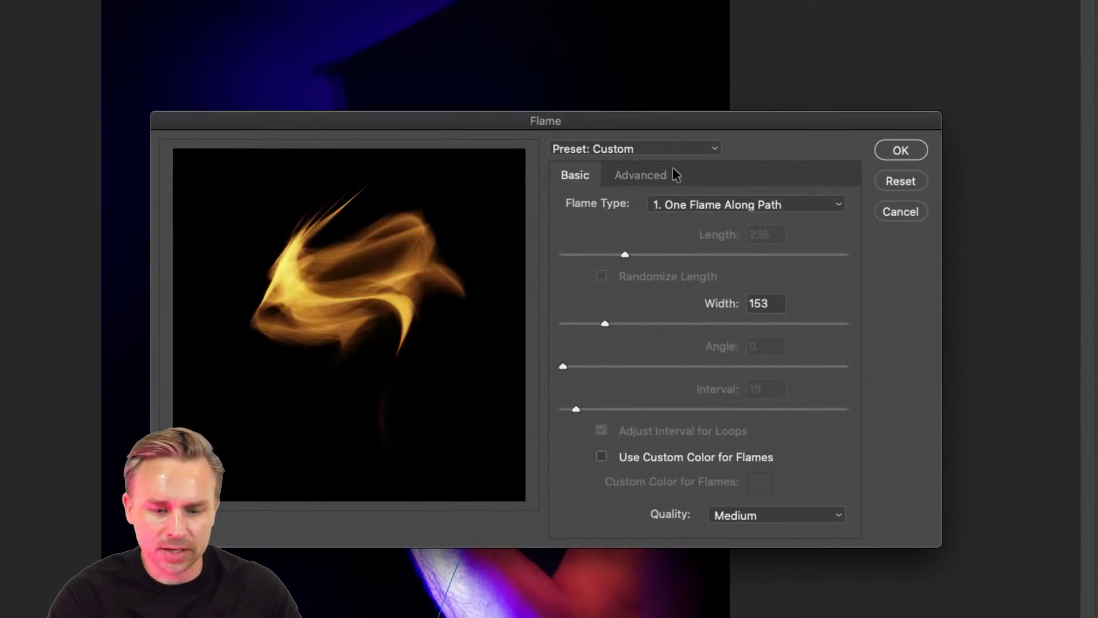
click(668, 206)
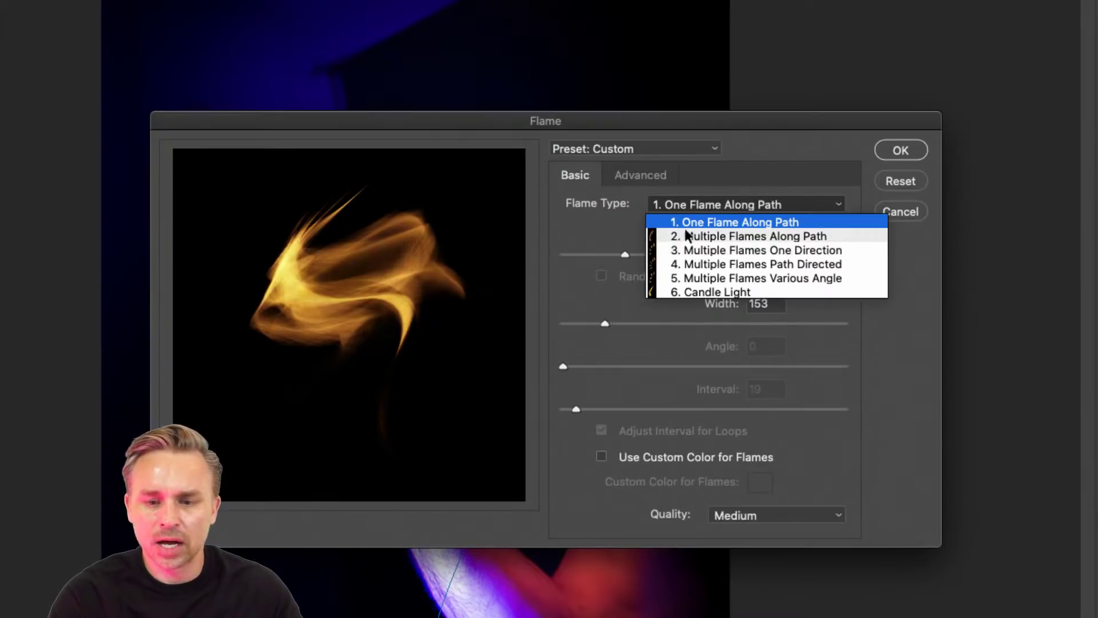
click(685, 234)
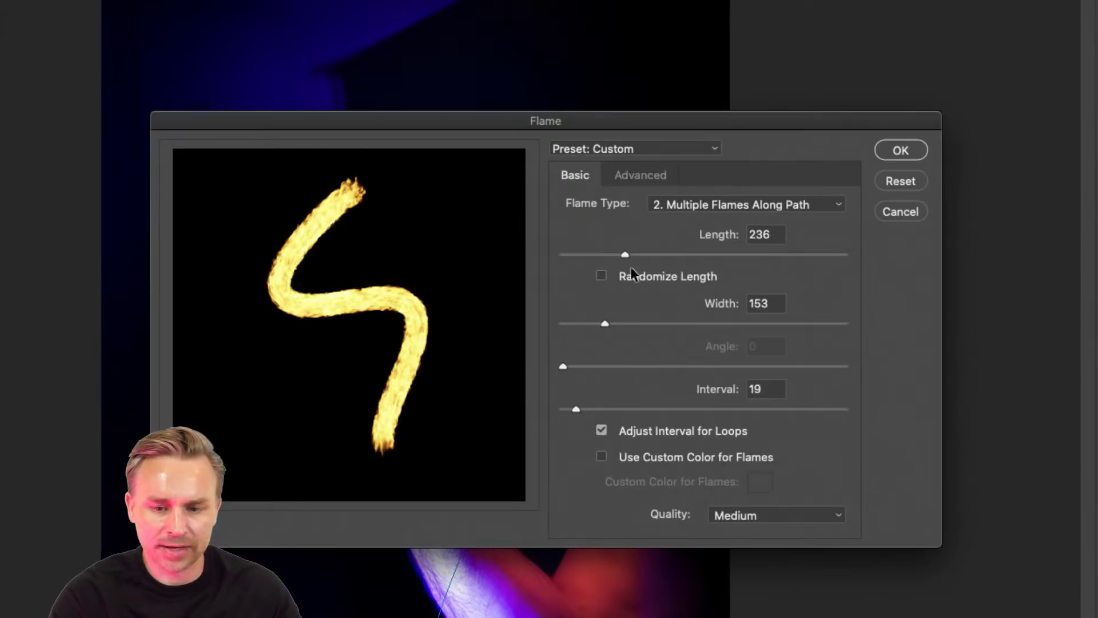
Step: Try flame widths of 243 and 397 with lengths of 133 and 218 and an interval of 13
click(629, 324)
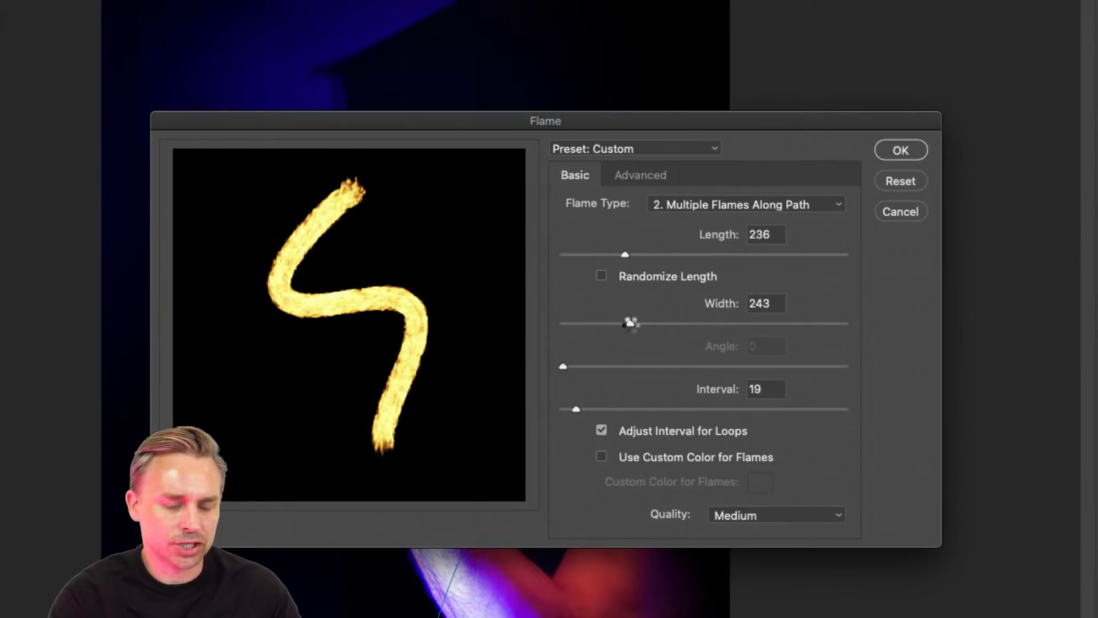
click(595, 255)
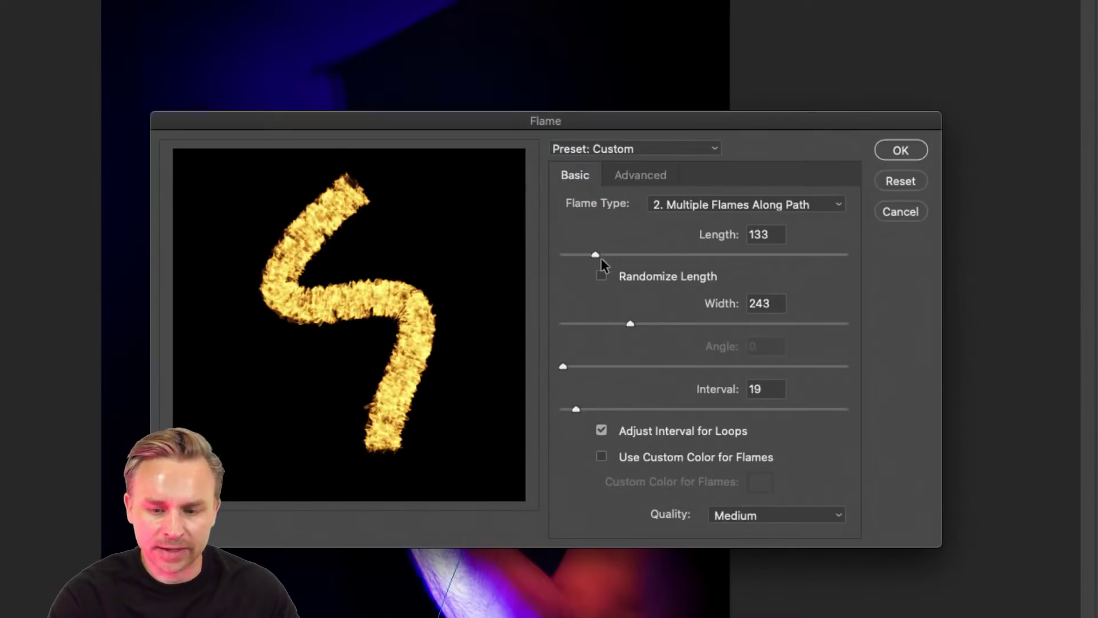
click(567, 409)
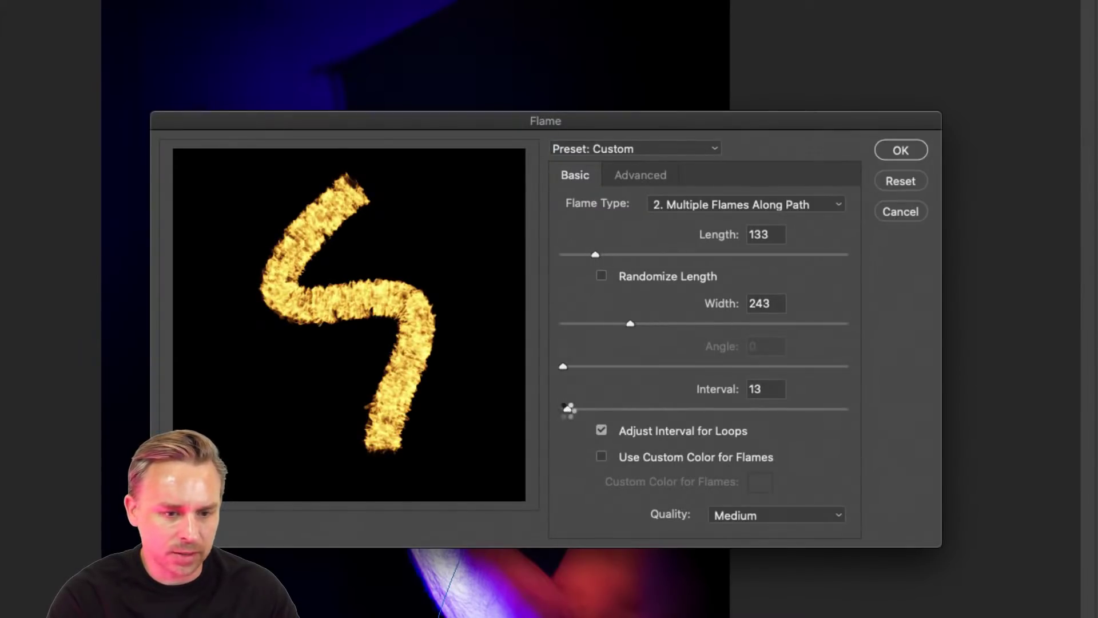
click(619, 255)
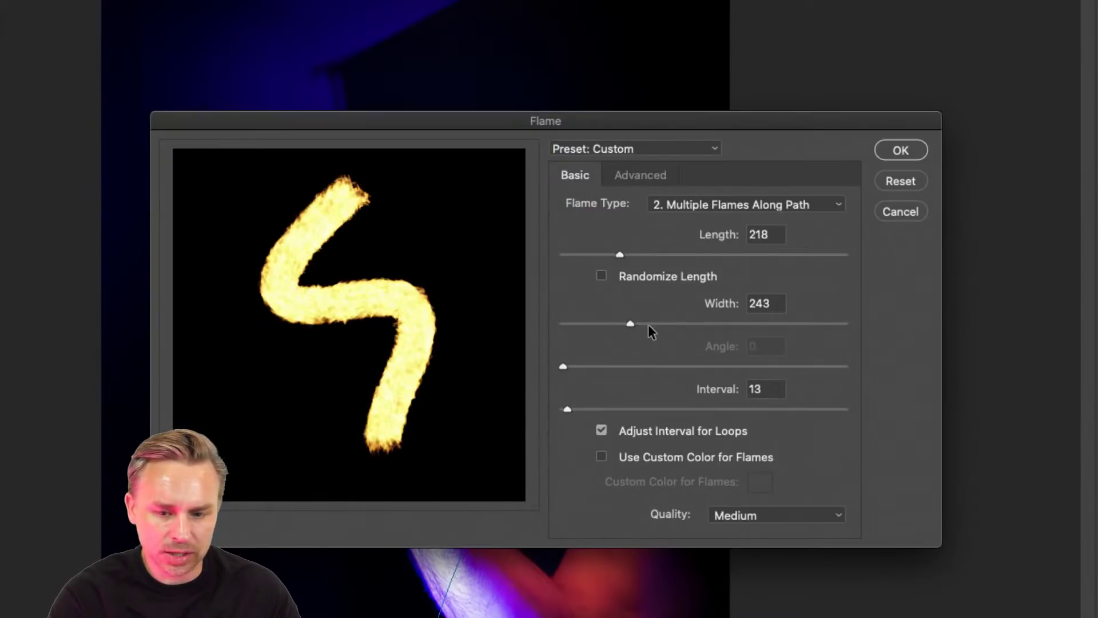
click(673, 323)
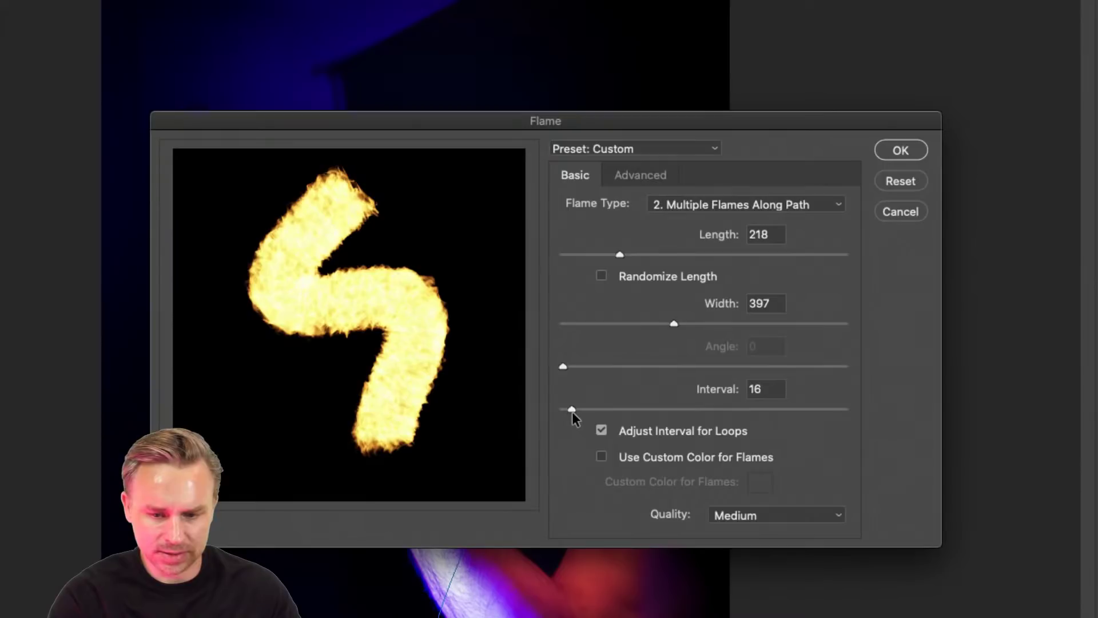
Step: Set the flame interval to 27, width to 218 and length to 212, and render the flames along the path
drag(576, 409, 588, 411)
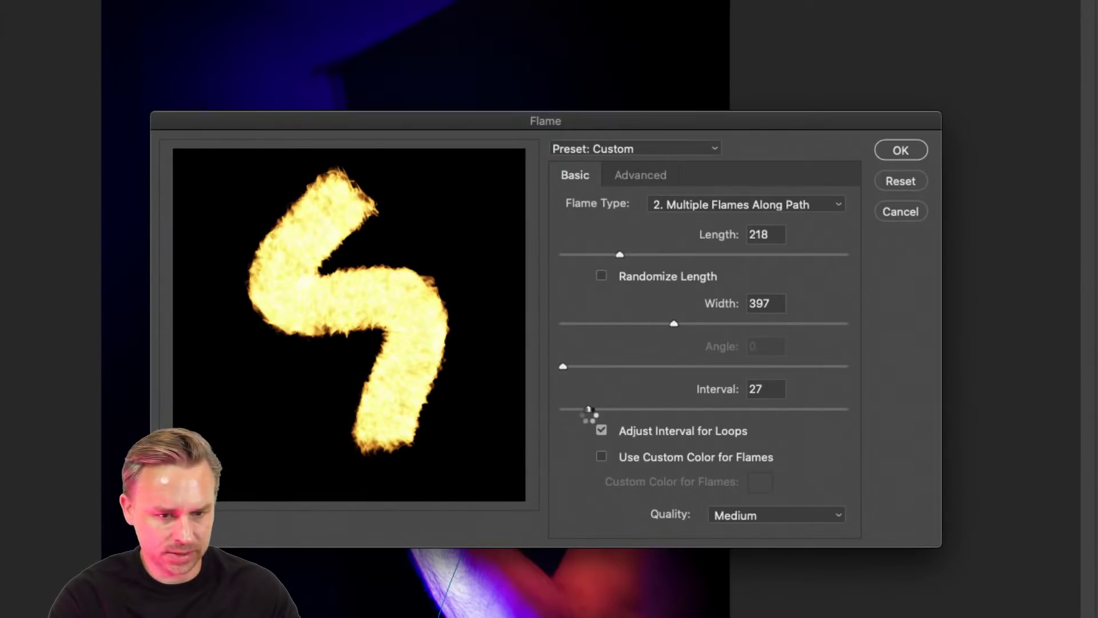
click(623, 324)
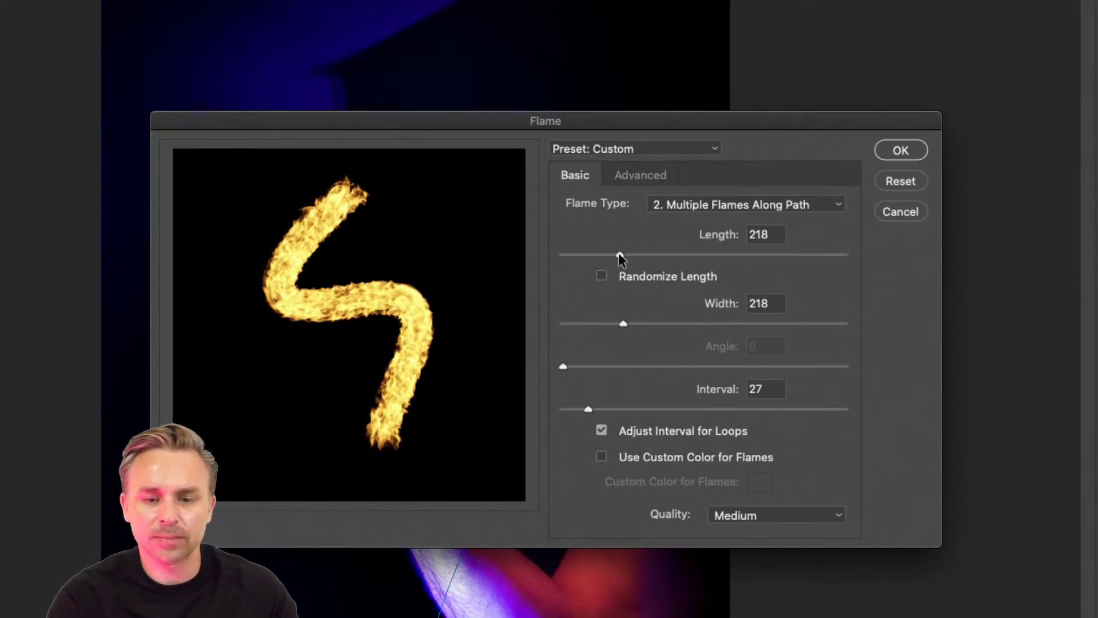
mouse_move(619, 253)
mouse_down()
mouse_move(664, 254)
mouse_move(599, 255)
mouse_move(618, 255)
mouse_up()
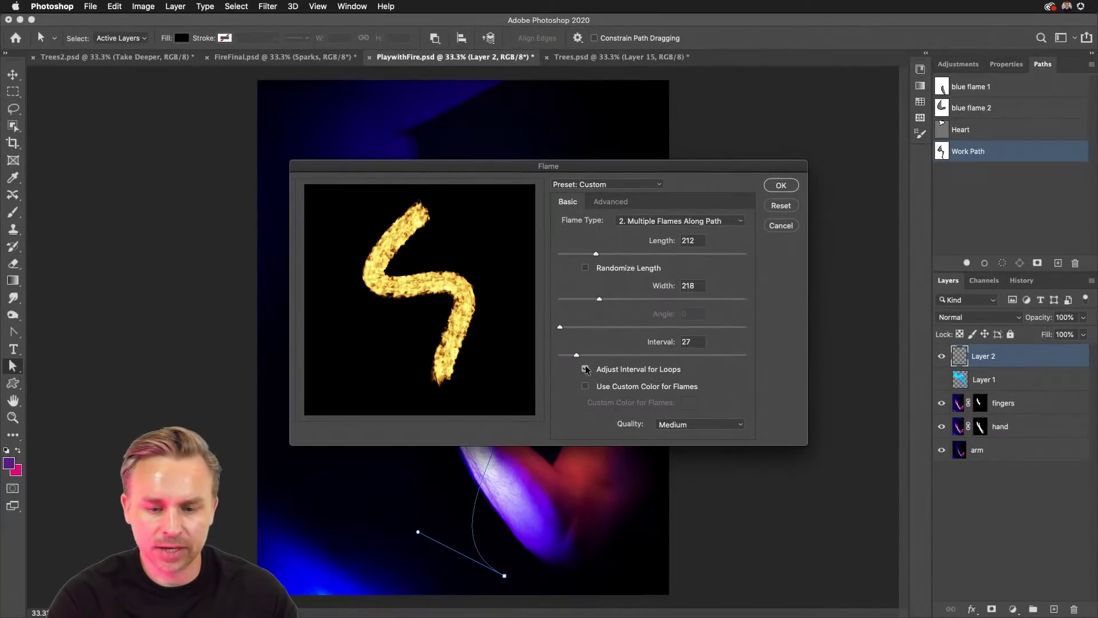
click(780, 186)
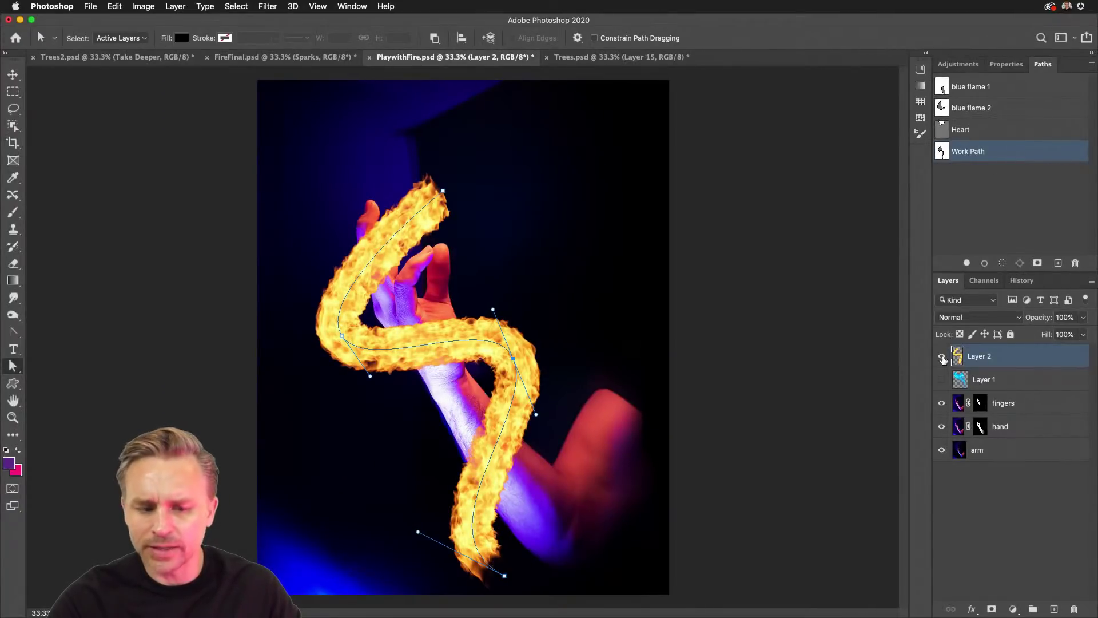
Step: Deselect the work path and start Puppet Warp on the flame, placing four pins at its two ends and two bends
click(998, 245)
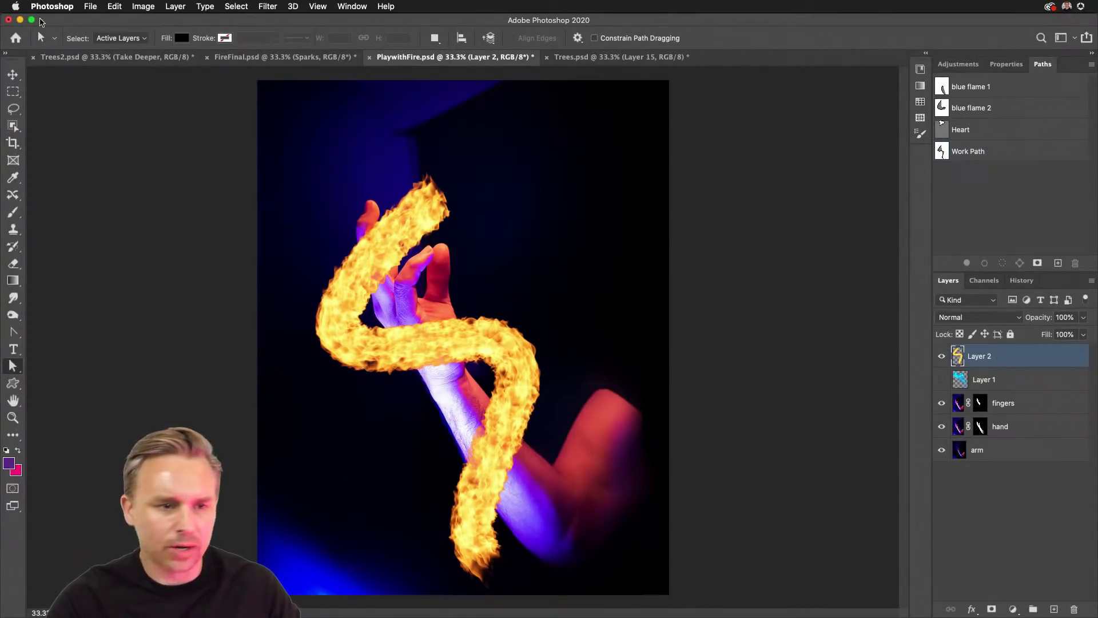
click(116, 7)
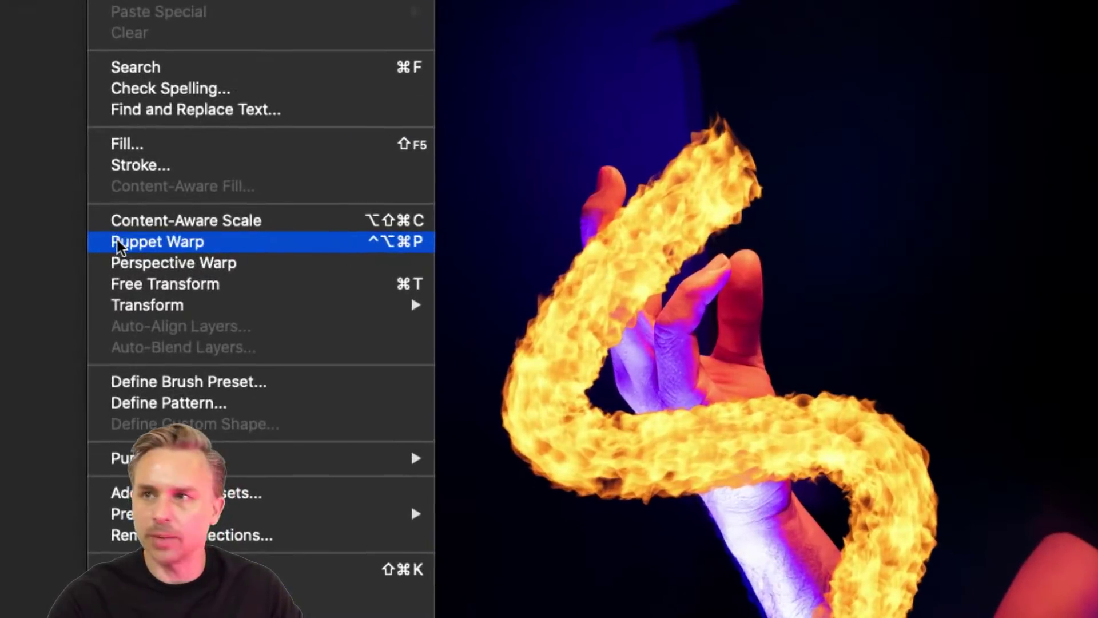
click(117, 241)
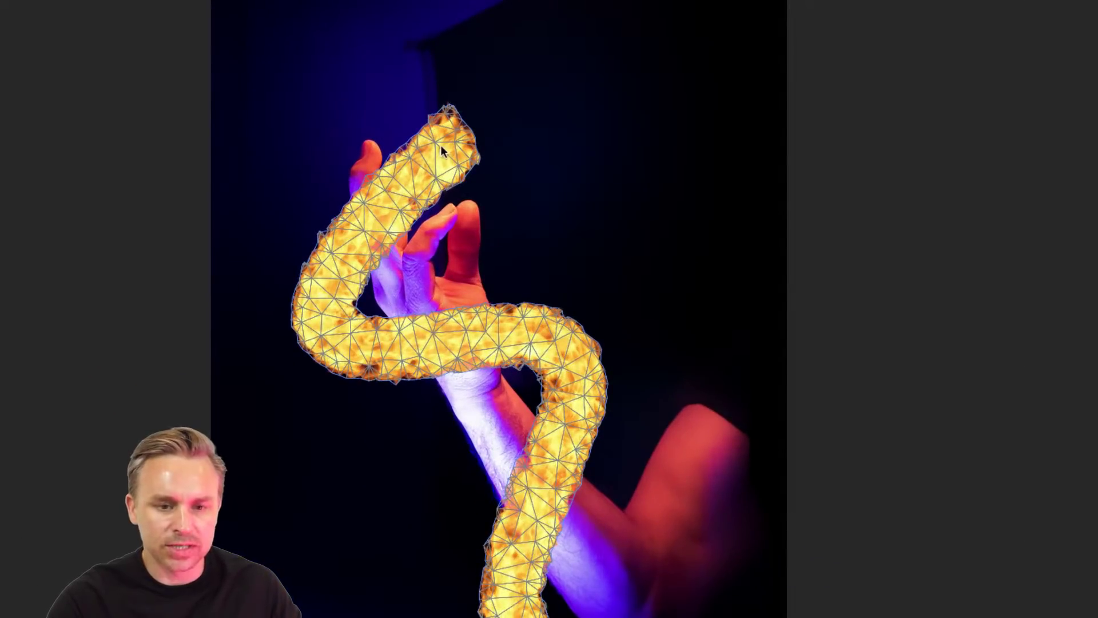
click(452, 149)
click(331, 314)
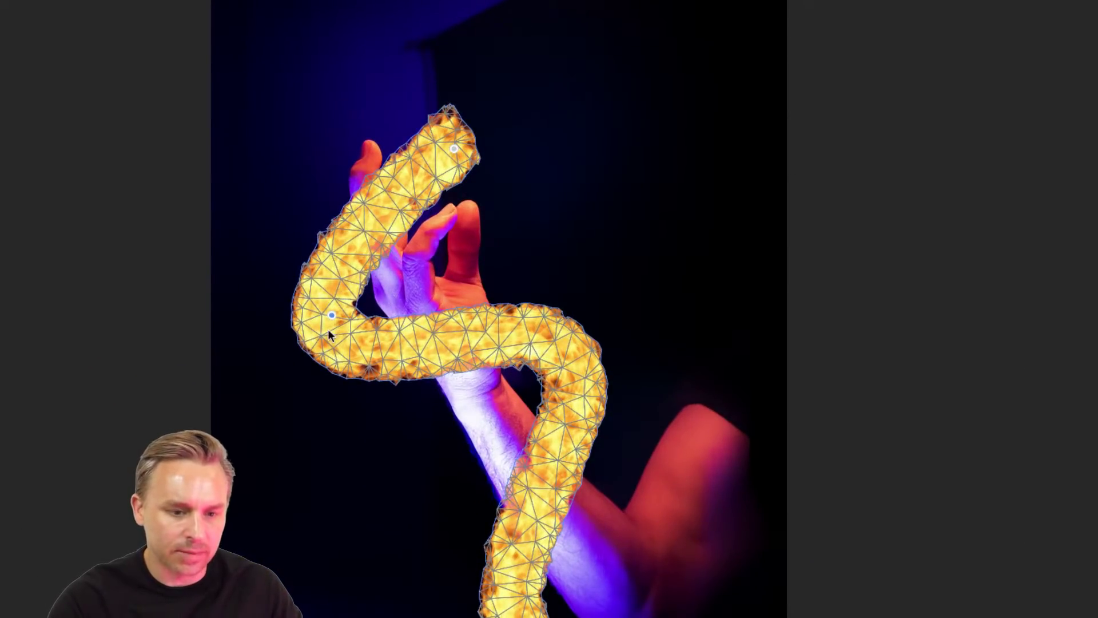
click(555, 347)
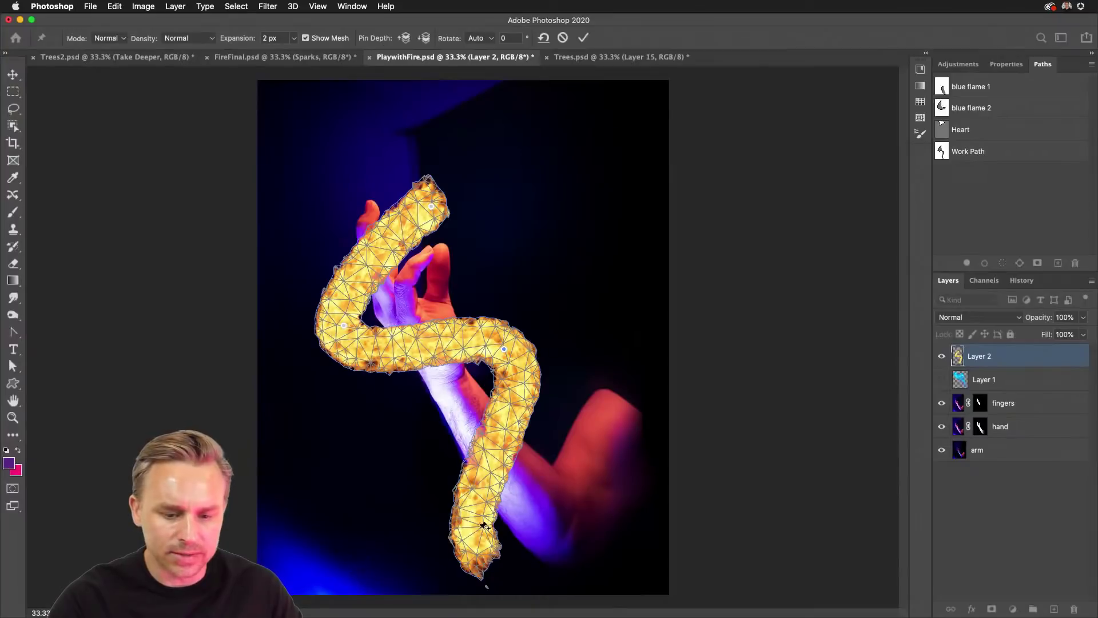
click(471, 526)
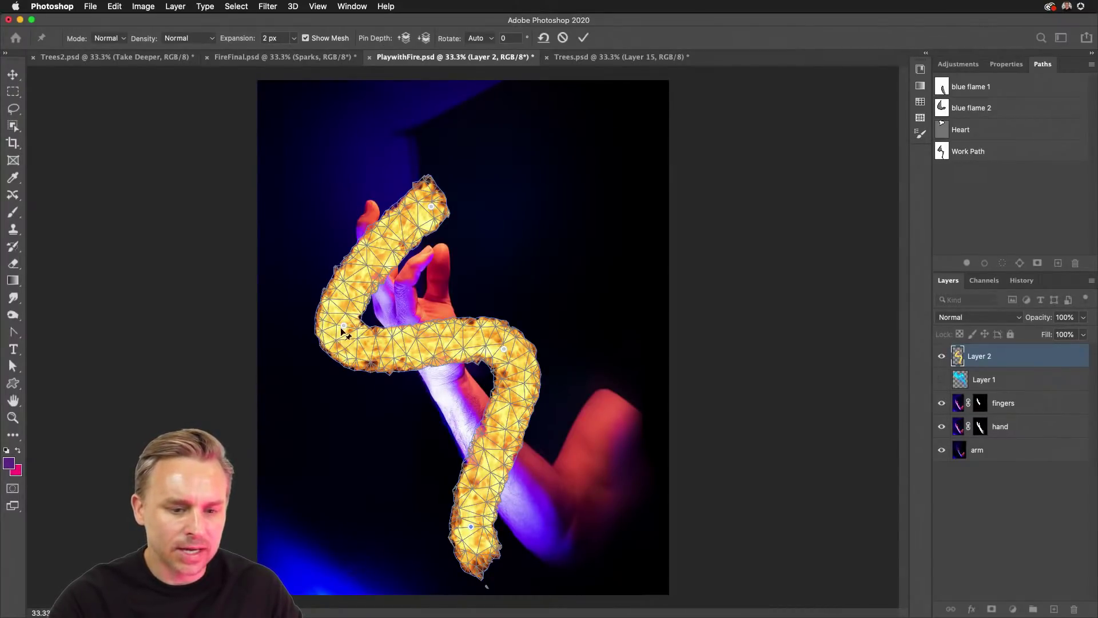
Step: Set the Puppet Warp mode to Distort and reshape the flame, lowering its upper end toward the thumb and broadening both bends
mouse_move(343, 326)
mouse_down()
mouse_move(339, 348)
mouse_move(343, 319)
mouse_move(348, 334)
mouse_up()
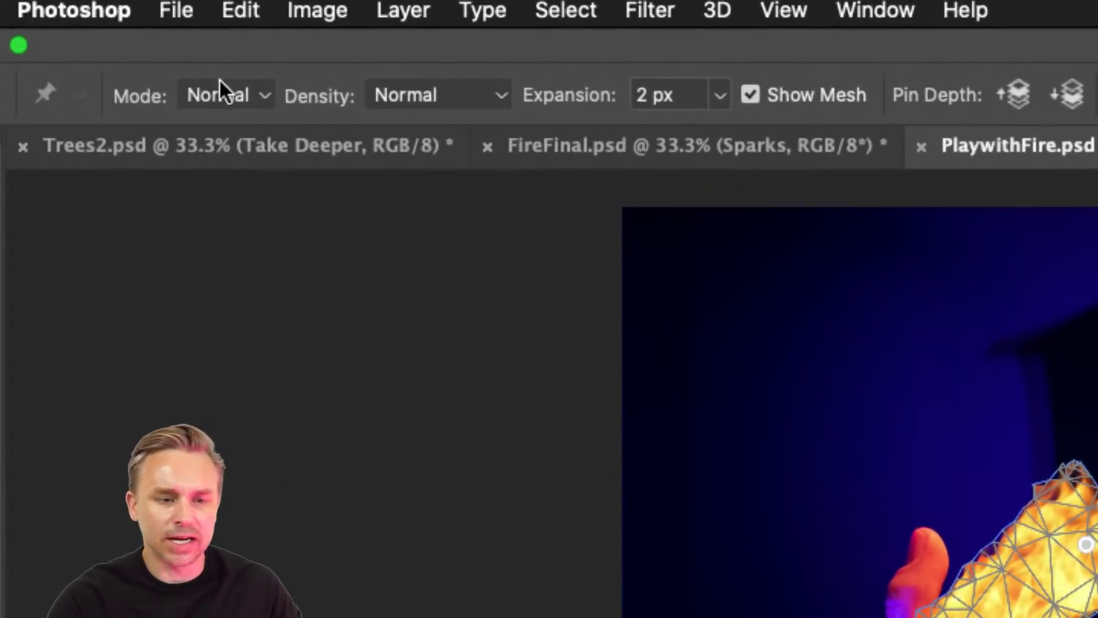
click(105, 38)
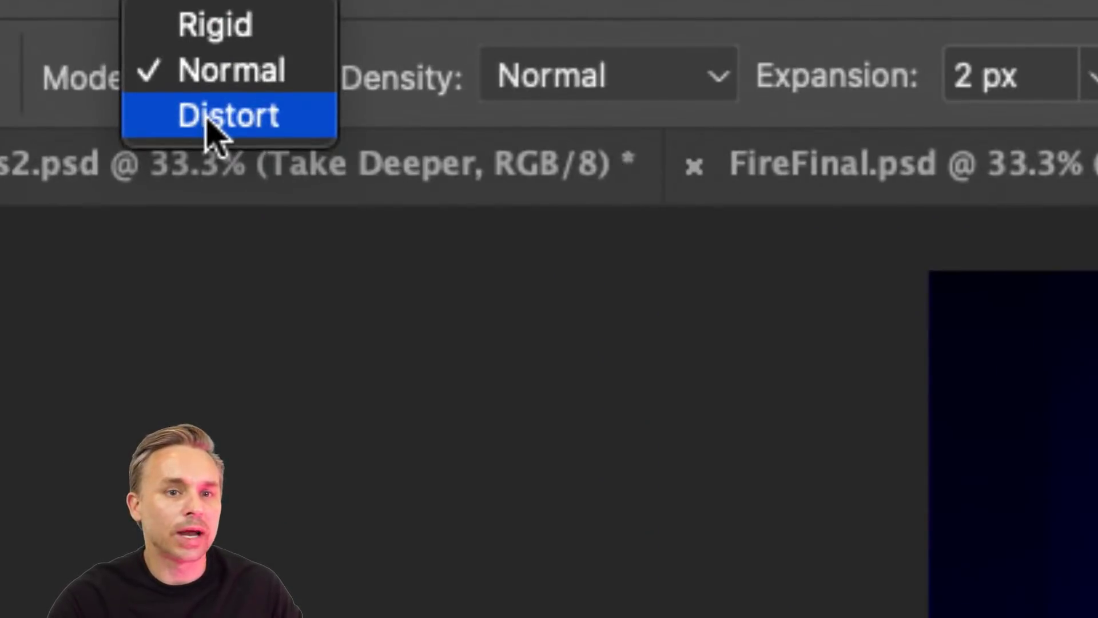
click(215, 132)
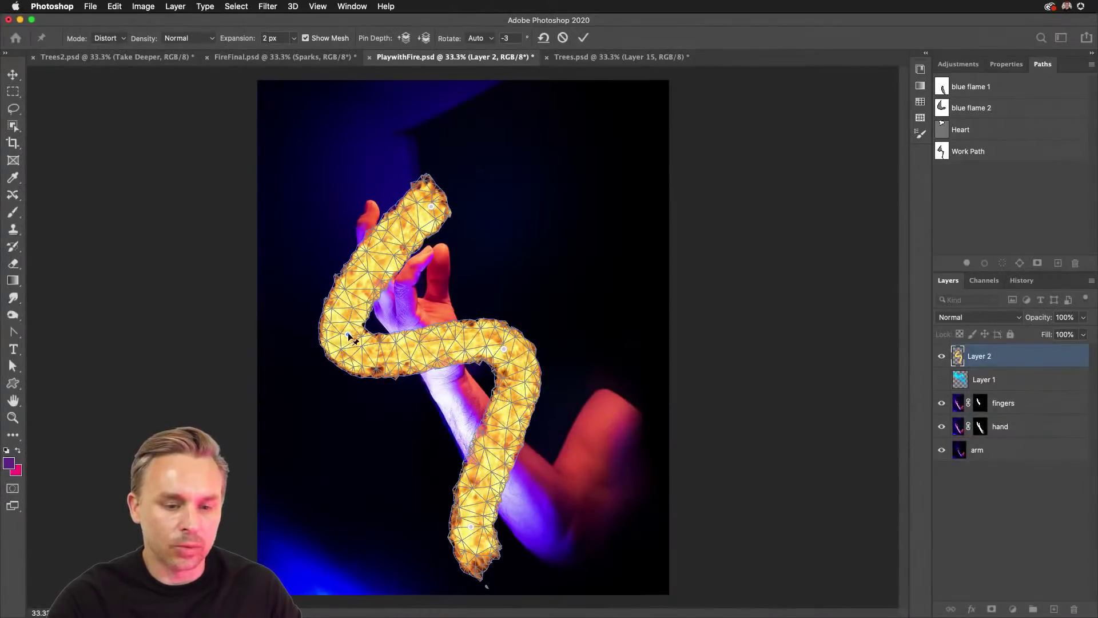
drag(347, 336, 339, 339)
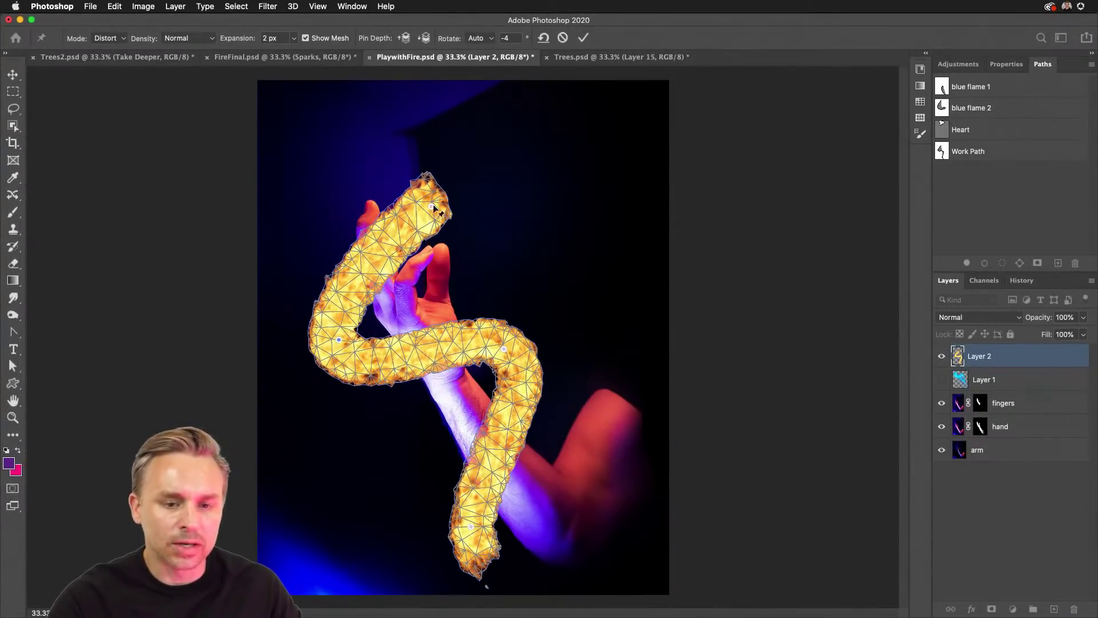
drag(433, 209, 432, 257)
mouse_move(505, 353)
mouse_down()
mouse_move(506, 343)
mouse_move(501, 362)
mouse_up()
drag(327, 343, 311, 351)
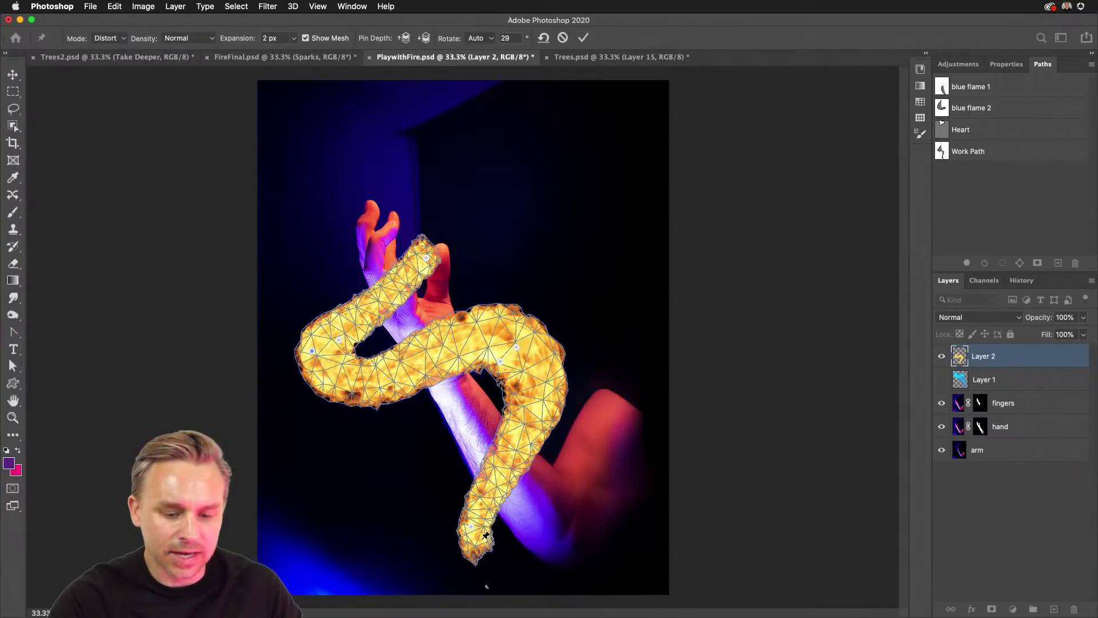
Step: Shift the flame's lower tail rightward onto the forearm with its pins and commit the Puppet Warp
drag(470, 527, 505, 533)
click(503, 526)
click(510, 490)
drag(510, 490, 517, 498)
key(Return)
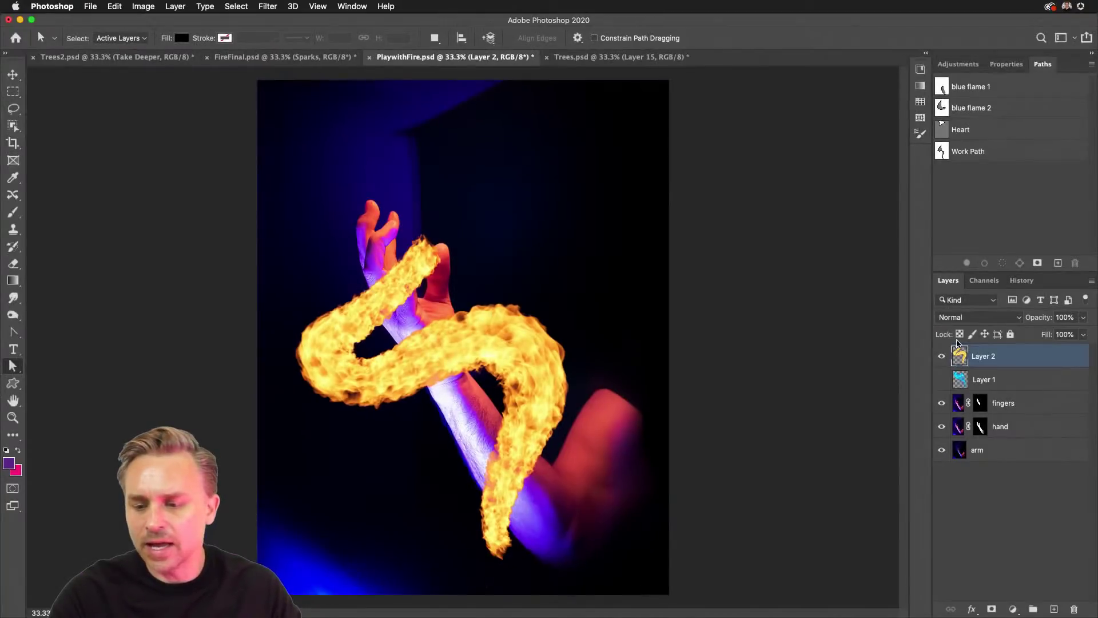
Step: Hide the hand and arm layers and toggle Layer 2 to examine the fingers cutout alone and beneath the flame
click(942, 356)
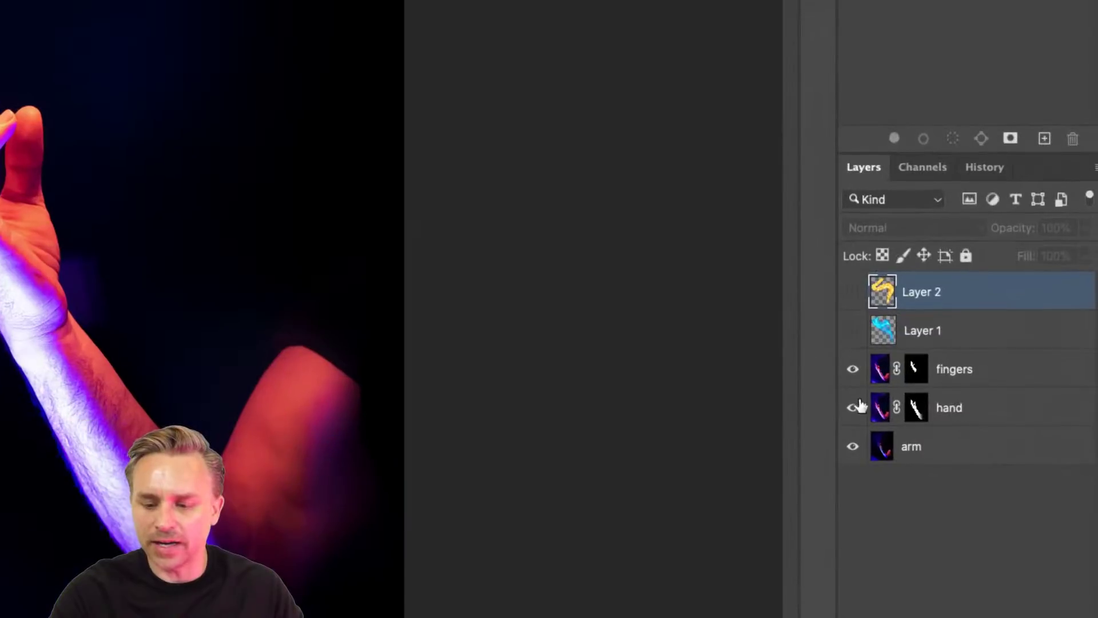
click(941, 426)
click(942, 450)
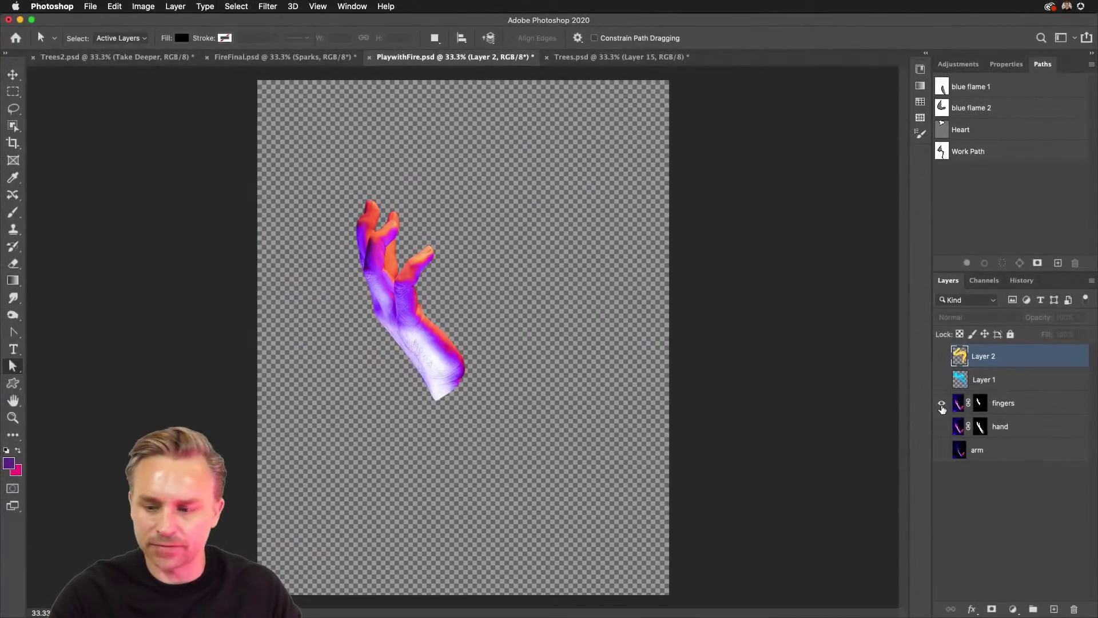
click(942, 355)
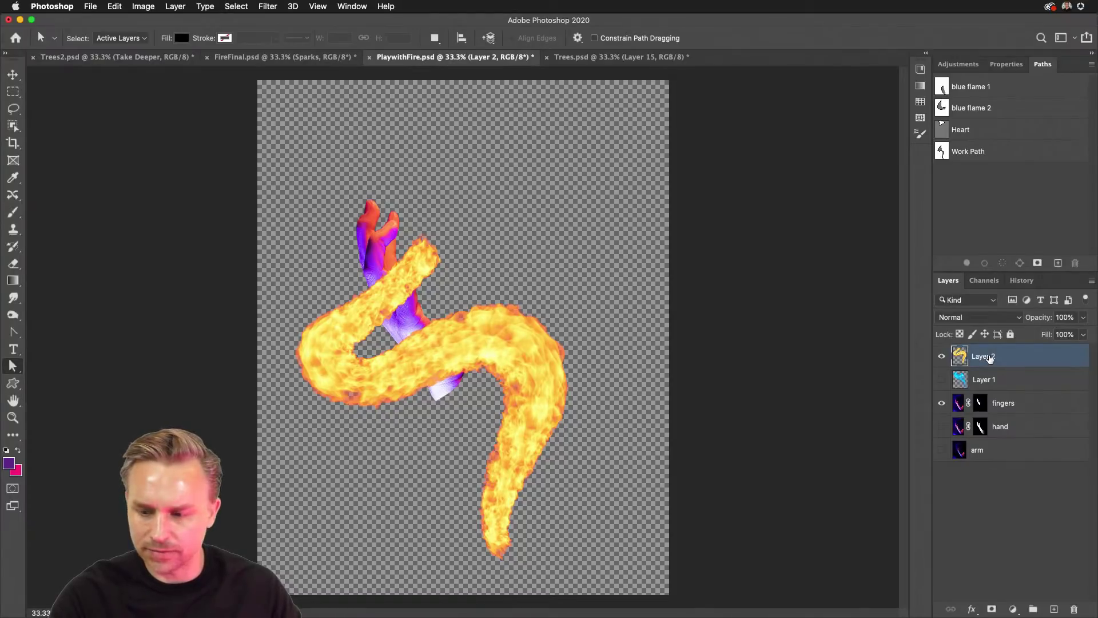
Step: Move the flame slightly right and down over the wrist, and show the hand and arm layers
key(v)
mouse_move(306, 288)
mouse_down()
mouse_move(328, 329)
mouse_move(320, 290)
mouse_up()
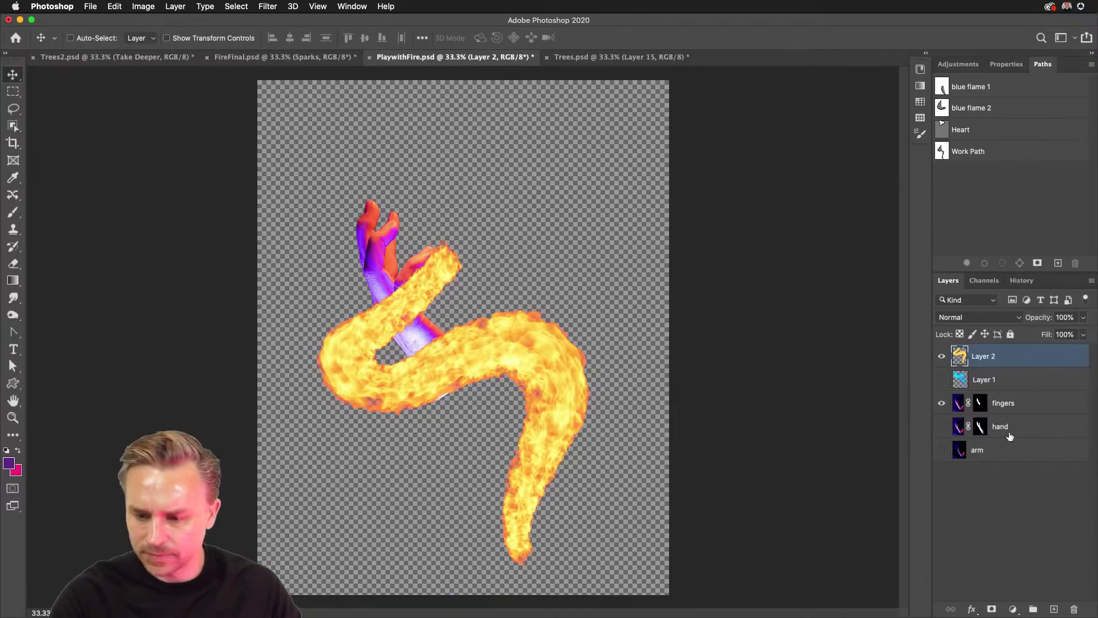
click(942, 426)
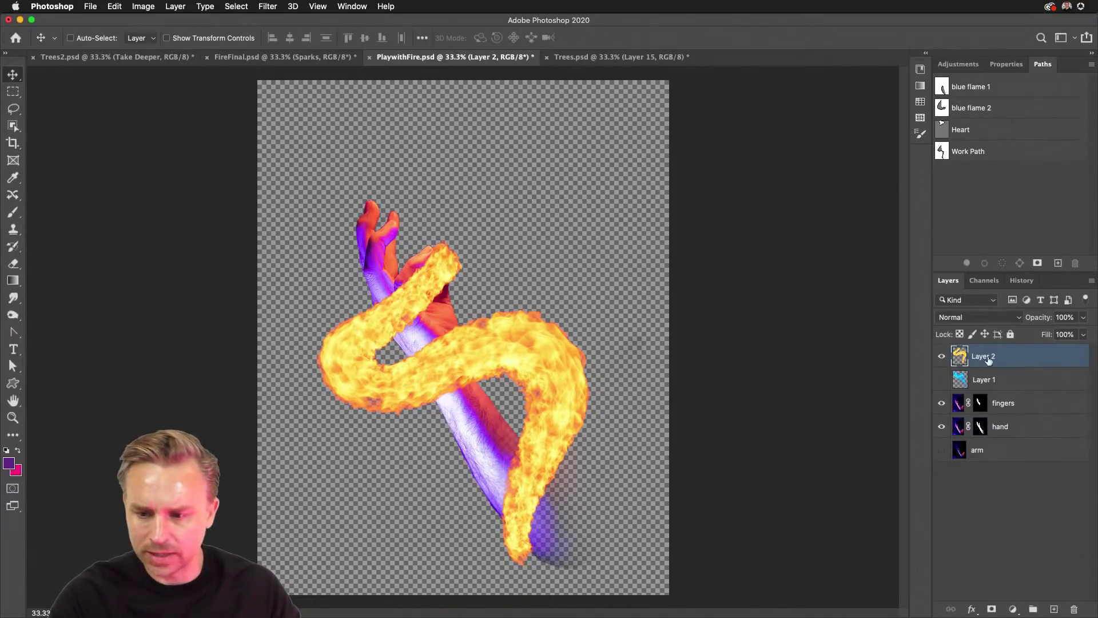
click(942, 450)
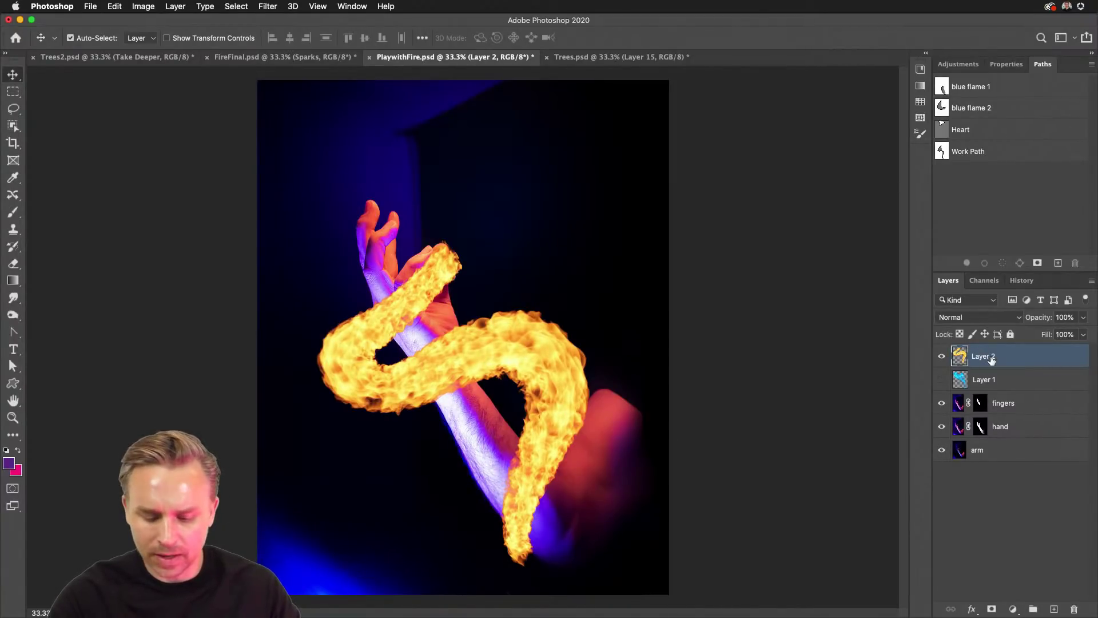
Step: Duplicate the Layer 2 flame to between the hand and arm layers, and move both flame layers together up and left
drag(976, 360, 1011, 461)
click(942, 356)
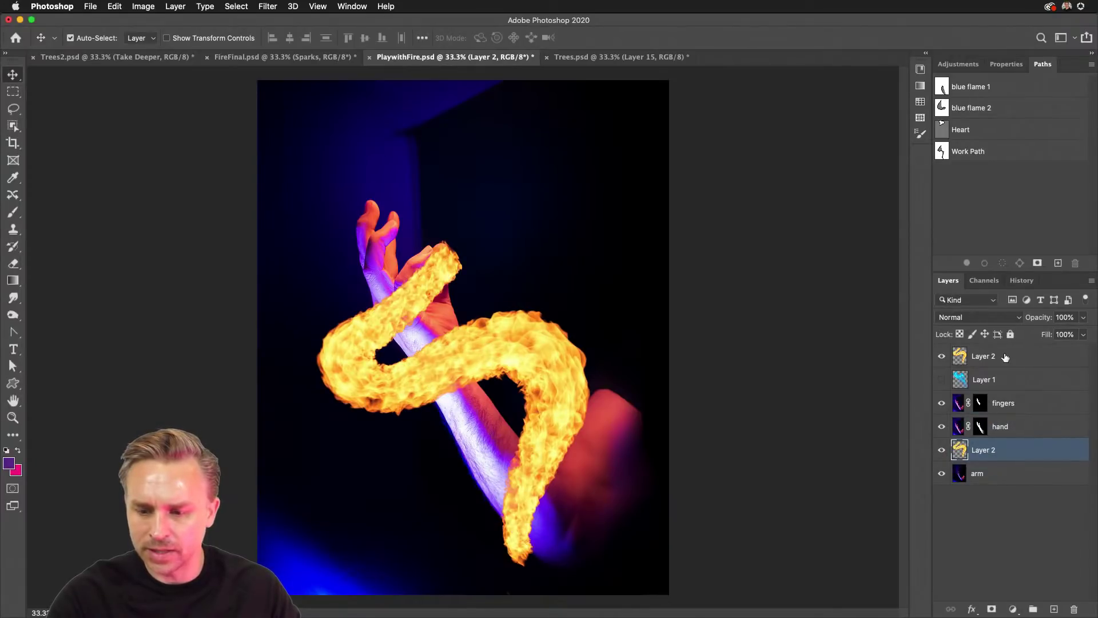
super+click(1005, 357)
drag(386, 376, 361, 346)
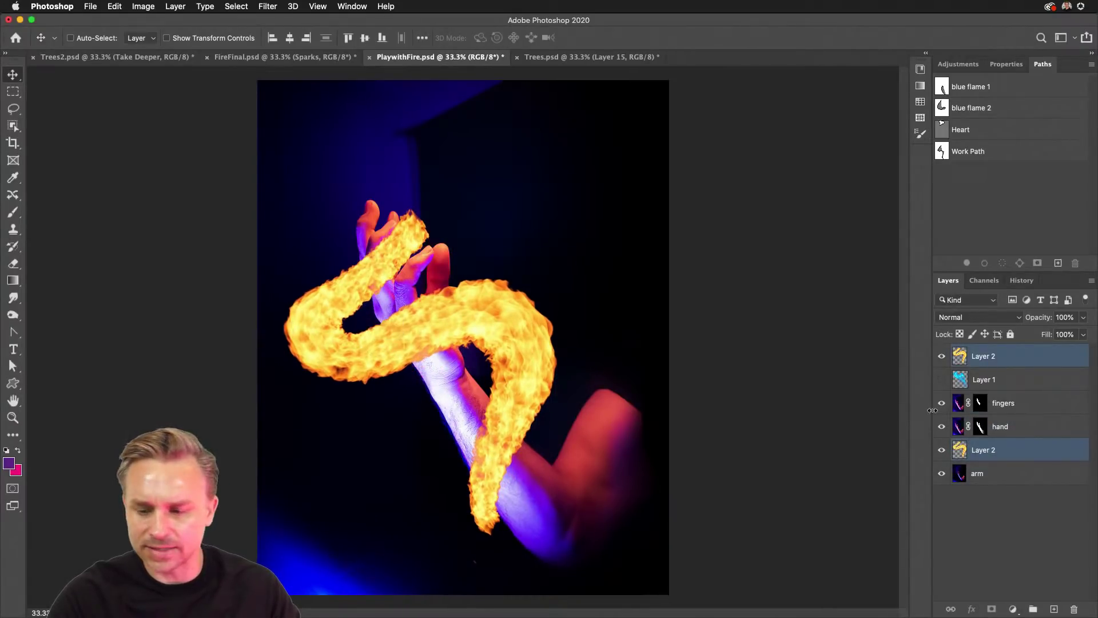
Step: Rotate both selected flame layers slightly clockwise, and toggle the top Layer 2 to check how the flame passes behind the hand
key(super+t)
drag(269, 201, 315, 180)
key(Return)
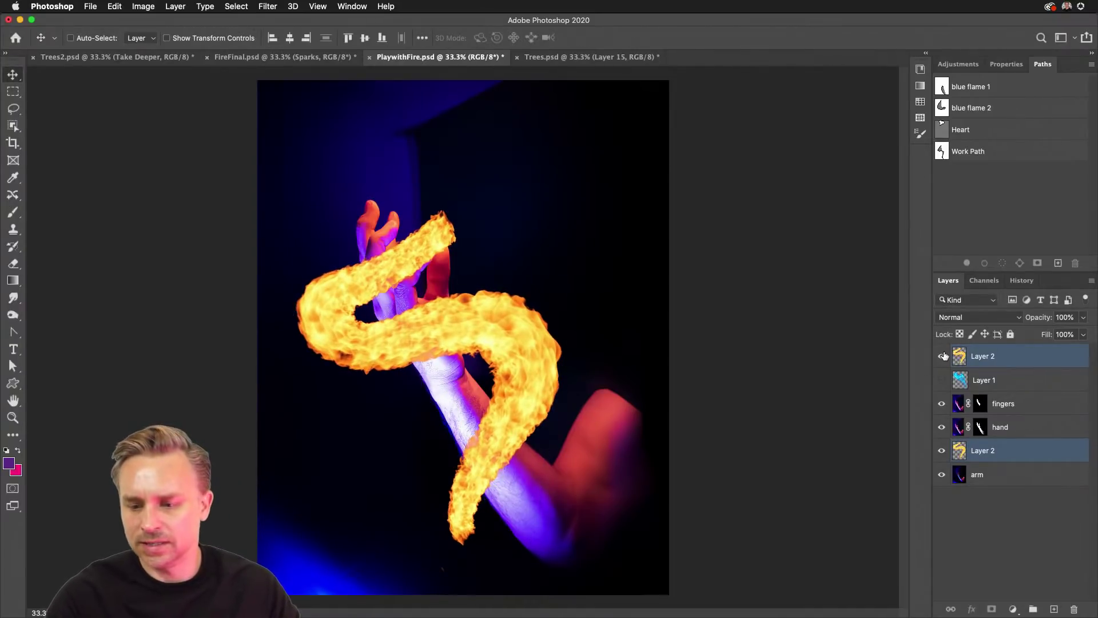
click(943, 356)
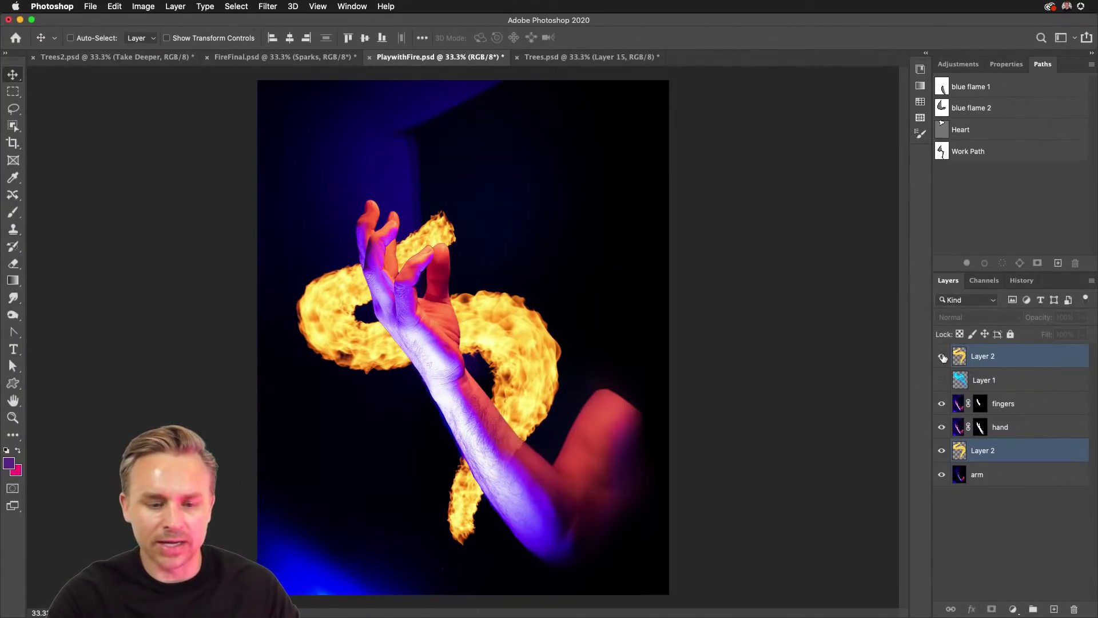
click(943, 356)
Step: Add a layer mask to the top Layer 2 and paint black with a 500 px brush over the forearm and fingers to hide the flame there
click(991, 356)
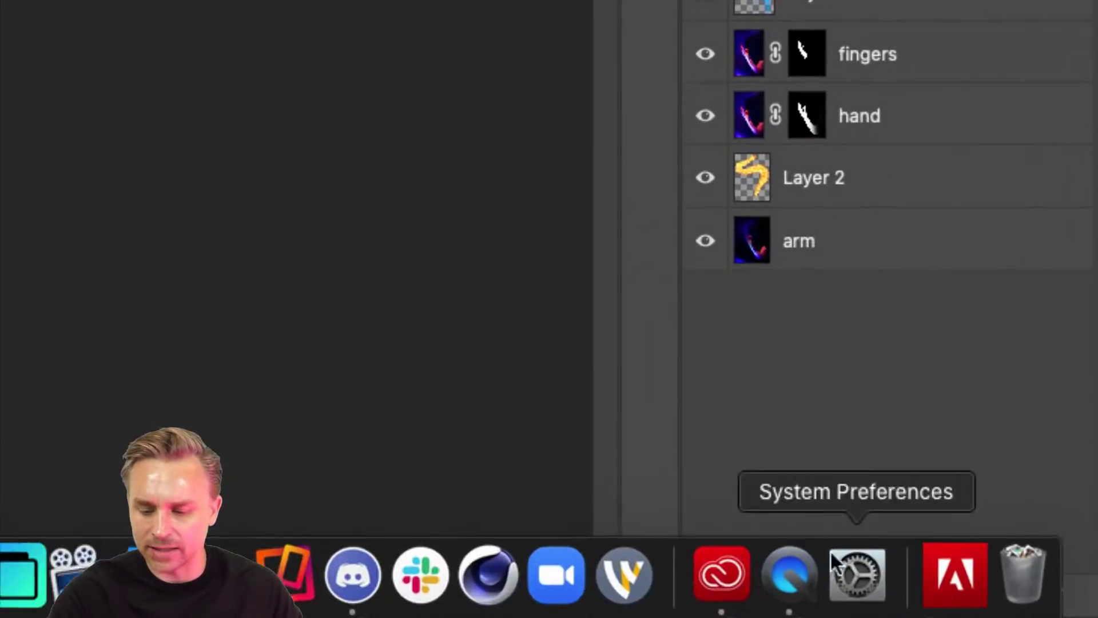
click(837, 598)
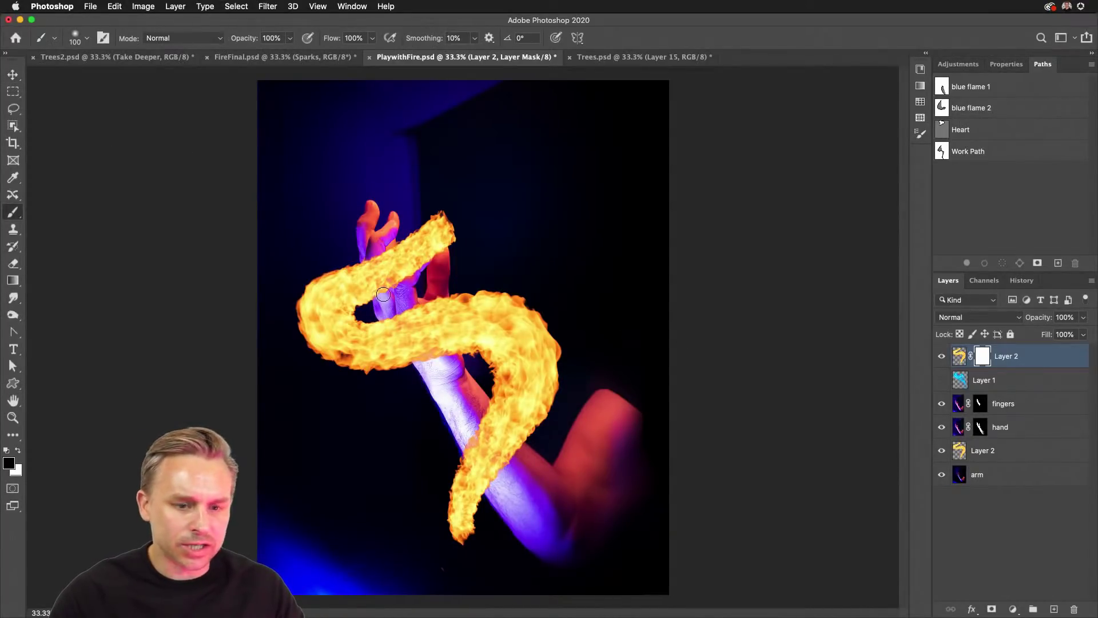
drag(383, 294, 389, 260)
key(bracketright)
key(bracketright)
key(bracketright)
key(bracketright)
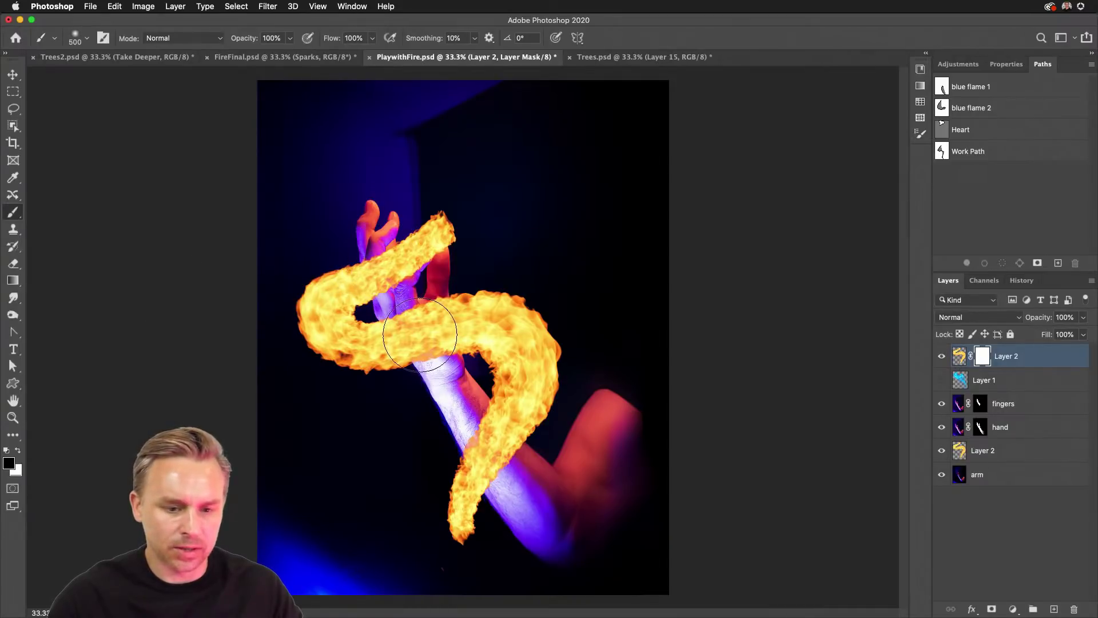
mouse_move(419, 345)
mouse_down()
mouse_move(483, 416)
mouse_move(461, 411)
mouse_move(511, 474)
mouse_move(479, 424)
mouse_move(492, 458)
mouse_up()
mouse_move(395, 240)
mouse_down()
mouse_move(400, 269)
mouse_move(400, 244)
mouse_move(420, 243)
mouse_up()
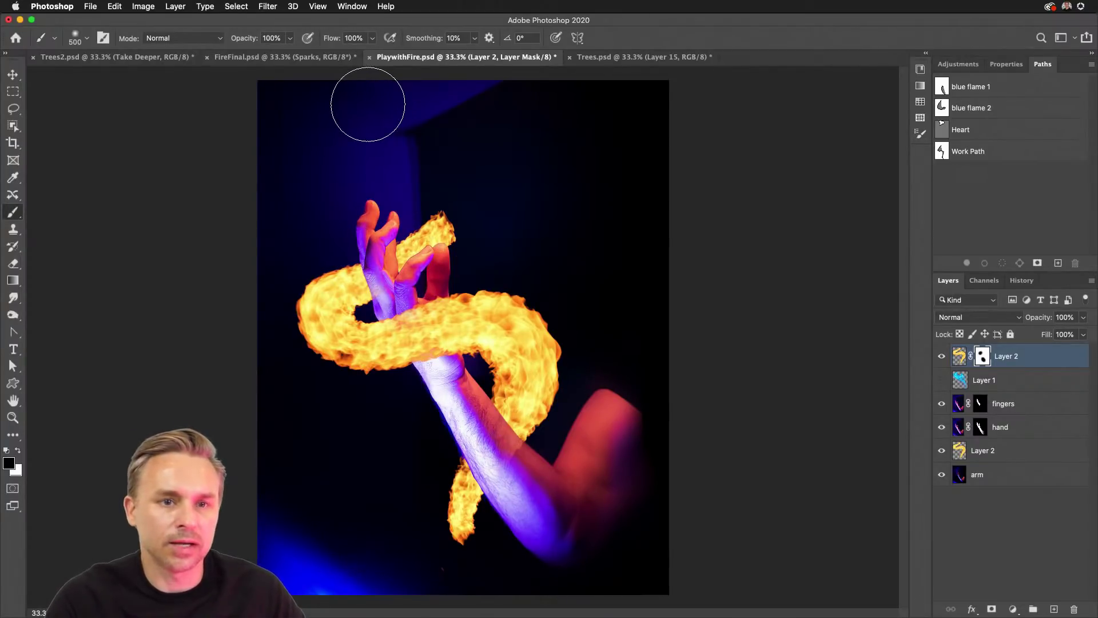
Step: Add a Hue/Saturation adjustment clipped to the top Layer 2 and set its hue to -46
key(super+2)
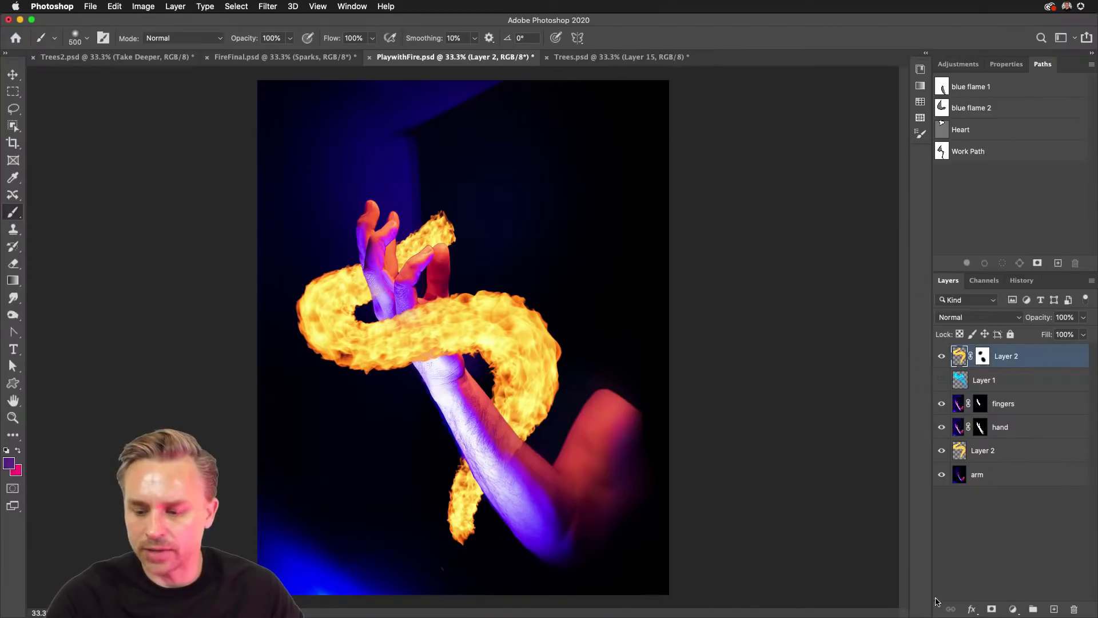
click(1013, 609)
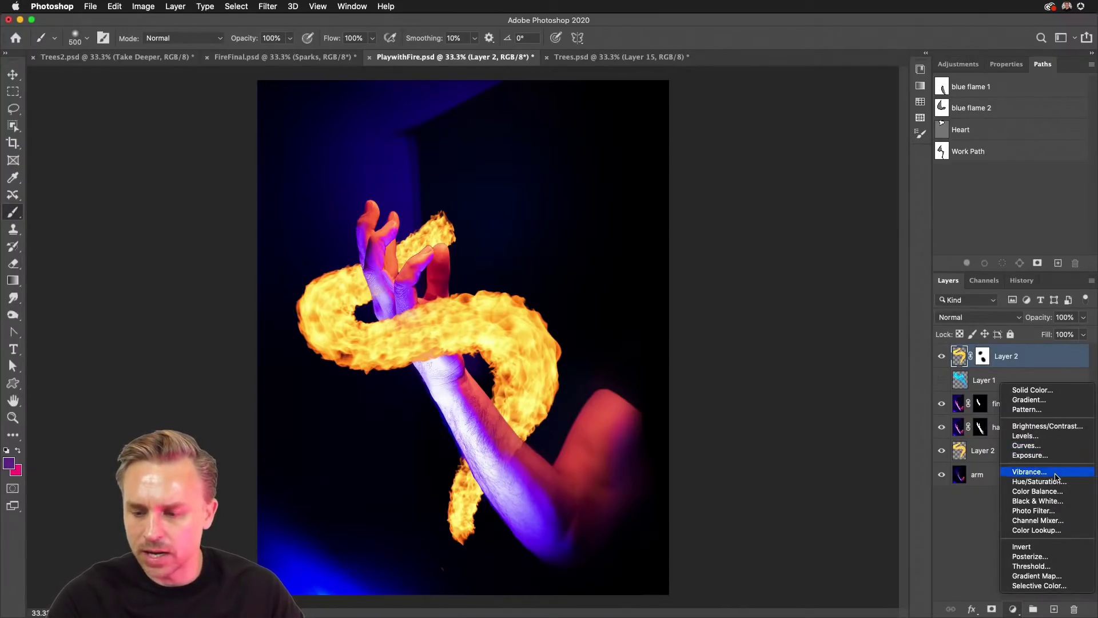
click(1057, 483)
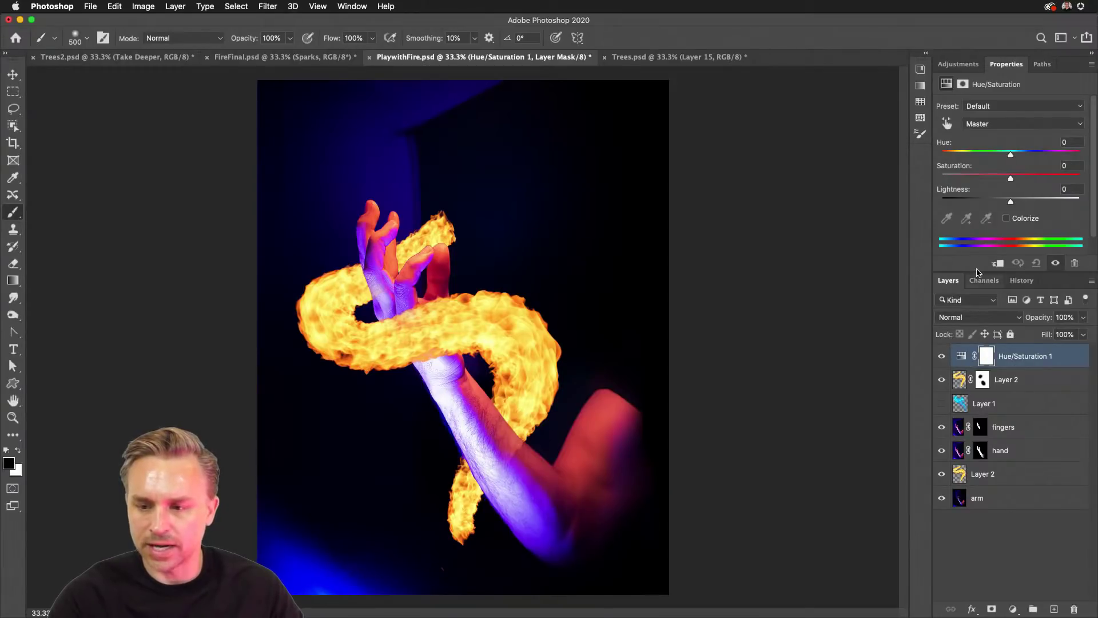
drag(1007, 156, 995, 156)
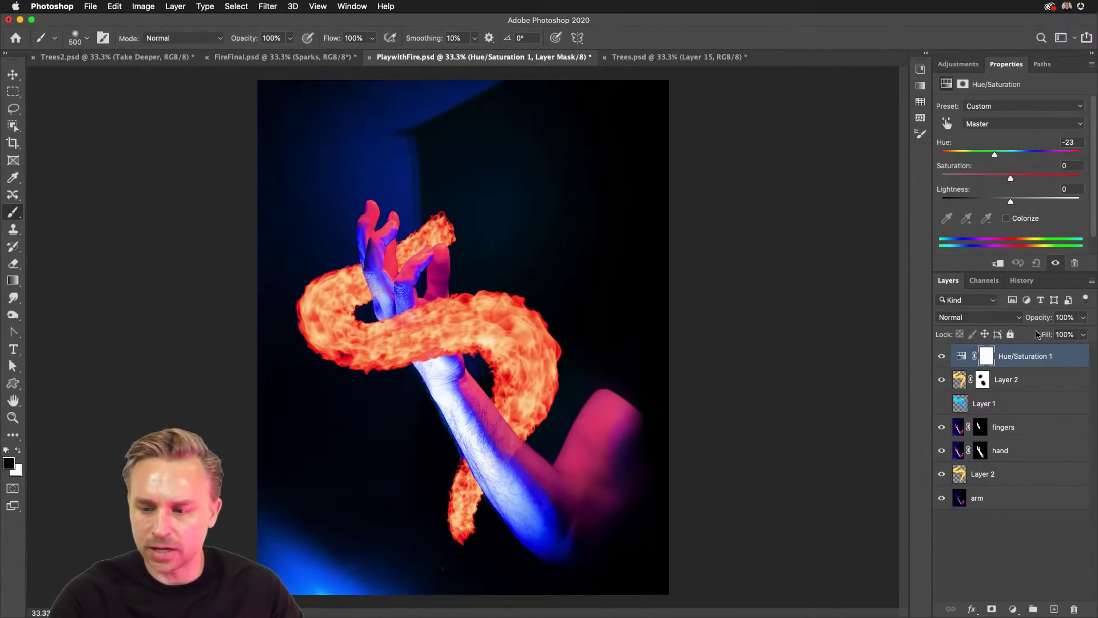
alt+click(1038, 368)
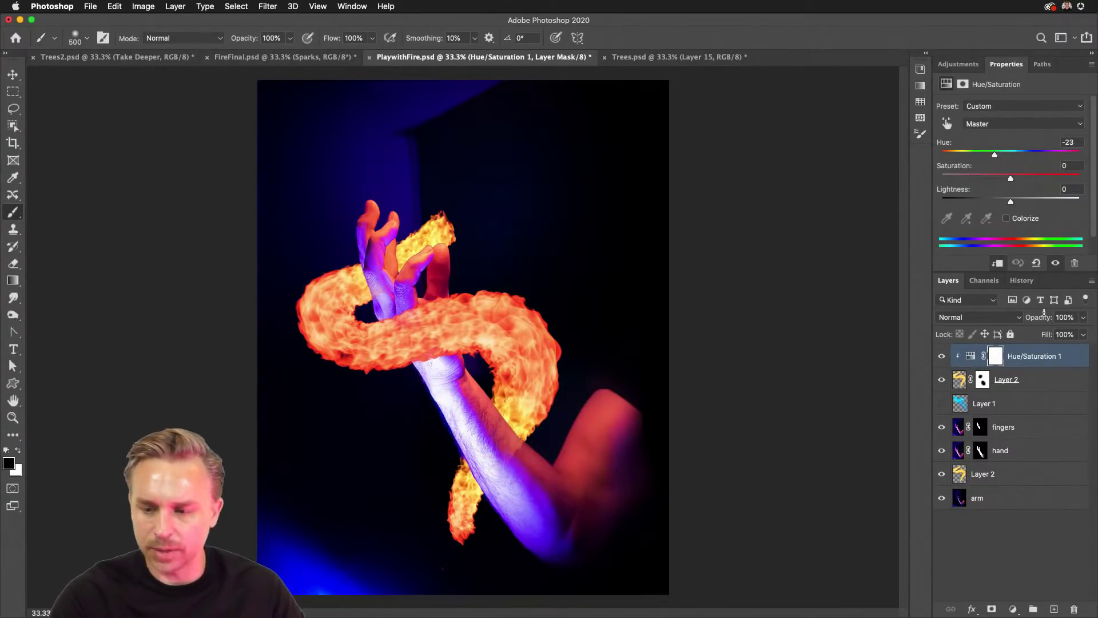
mouse_move(995, 157)
mouse_down()
mouse_move(984, 158)
mouse_move(1005, 158)
mouse_move(984, 158)
mouse_up()
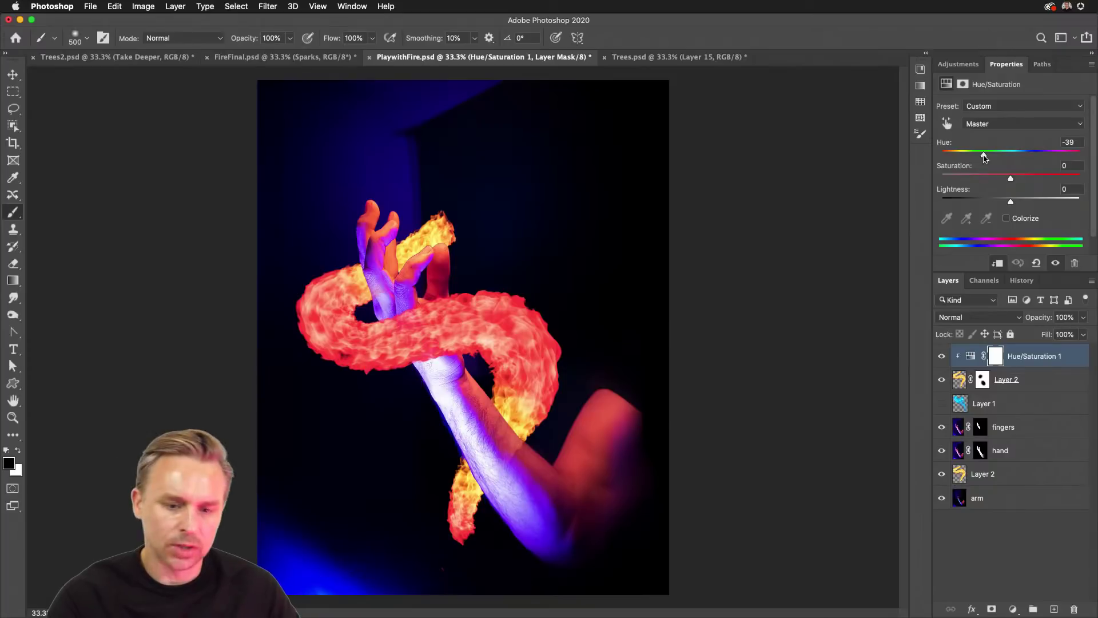
mouse_move(983, 158)
mouse_down()
mouse_move(1022, 158)
mouse_move(975, 158)
mouse_up()
drag(960, 160, 981, 161)
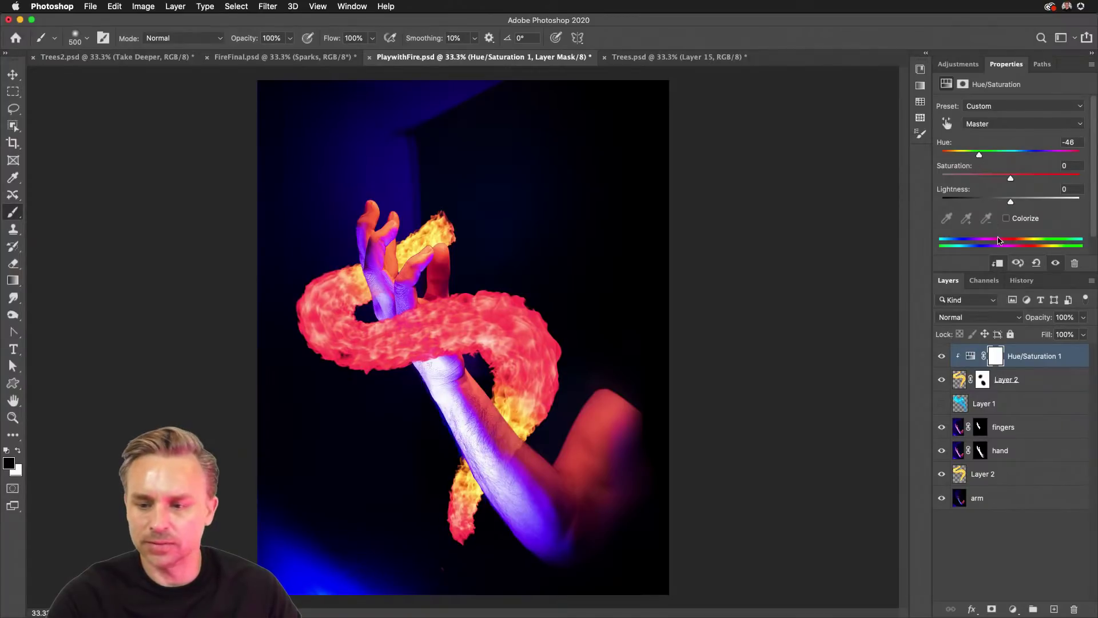
Step: Paint black on the Hue/Saturation mask with a 600 px brush to remove the hue shift from the flame's left loop and middle
key(super+2)
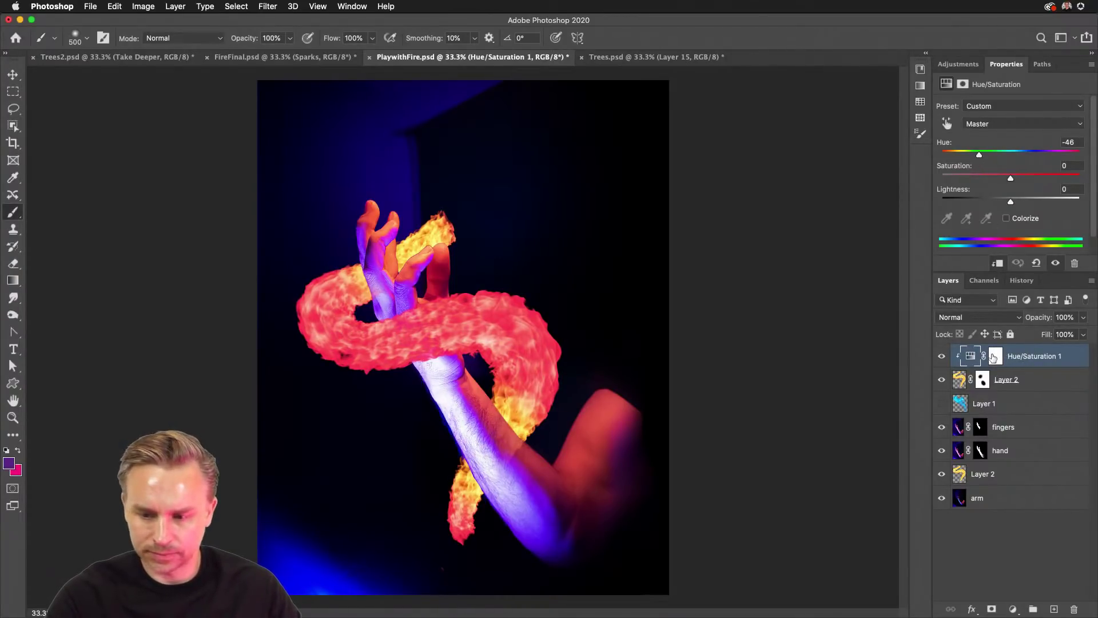
click(995, 355)
key(bracketright)
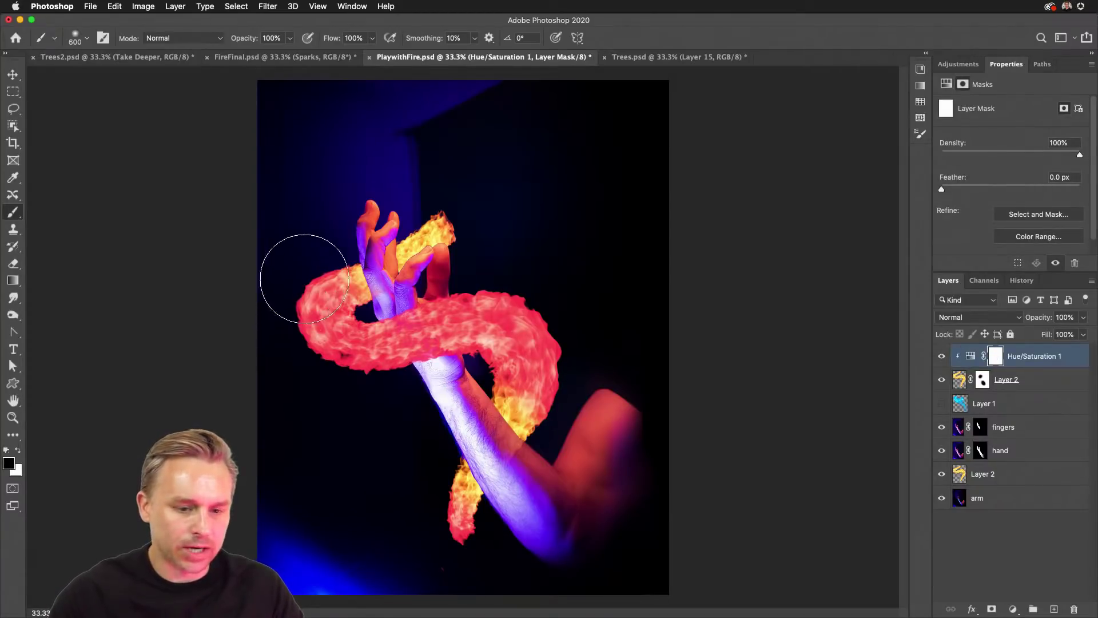
mouse_move(304, 279)
mouse_down()
mouse_move(469, 320)
mouse_move(429, 408)
mouse_move(422, 524)
mouse_up()
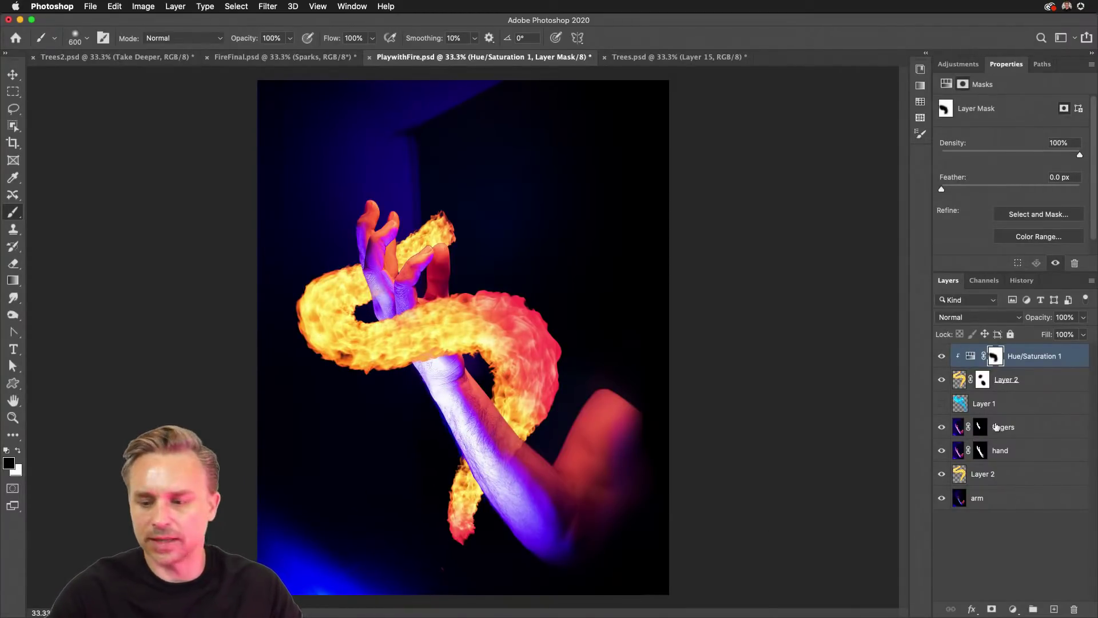
Step: Duplicate the Hue/Saturation adjustment and clip the copy to the lower Layer 2 beneath the hand layer
click(1046, 357)
key(super+j)
drag(1041, 360, 1036, 486)
alt+click(1033, 484)
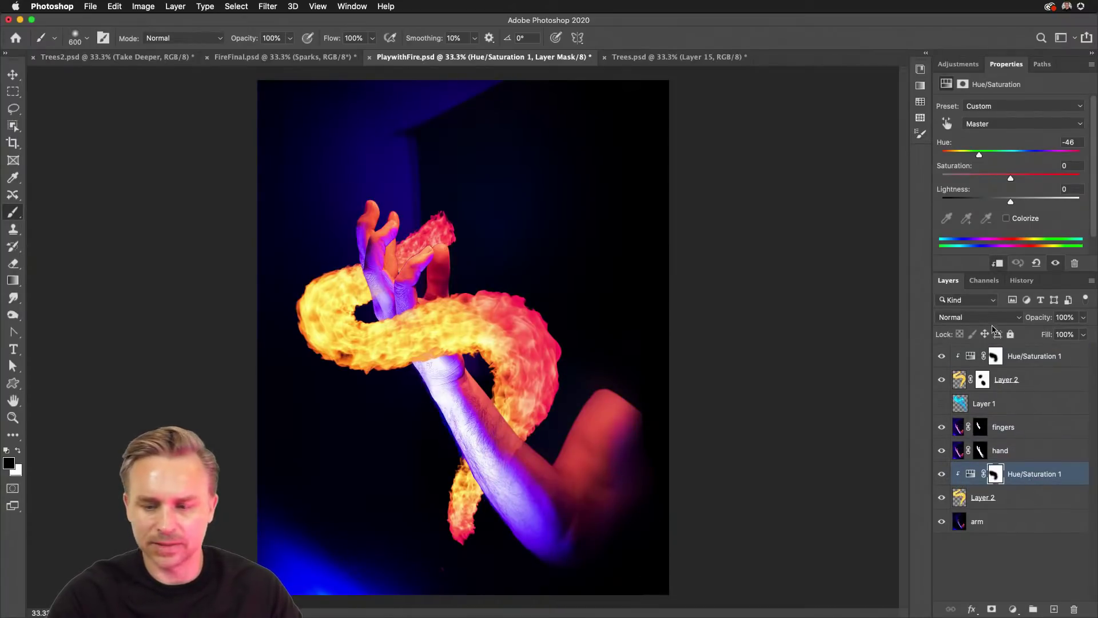
Step: Duplicate the top Hue/Saturation adjustment, delete the copy's mask, and clip it to the top flame with a hue of -137
click(1015, 364)
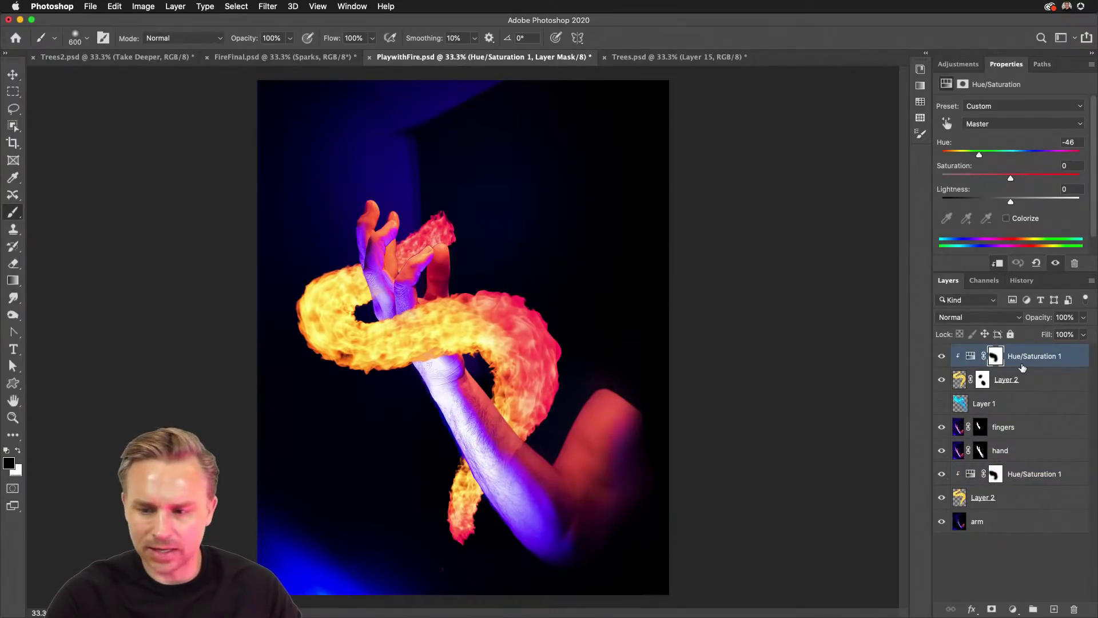
key(super+j)
right_click(986, 358)
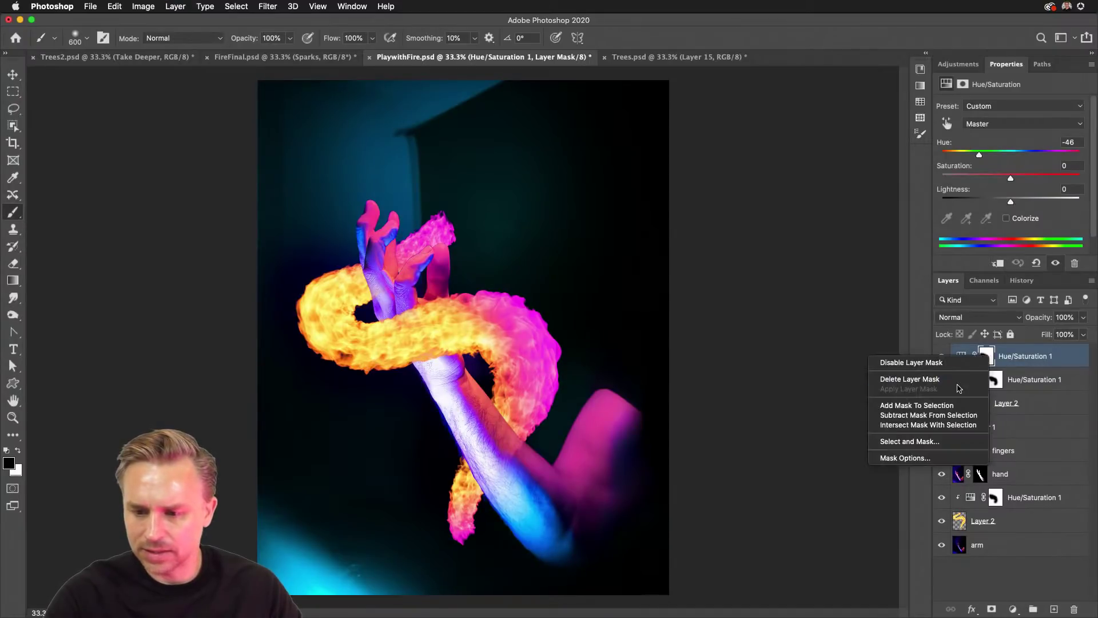
click(961, 381)
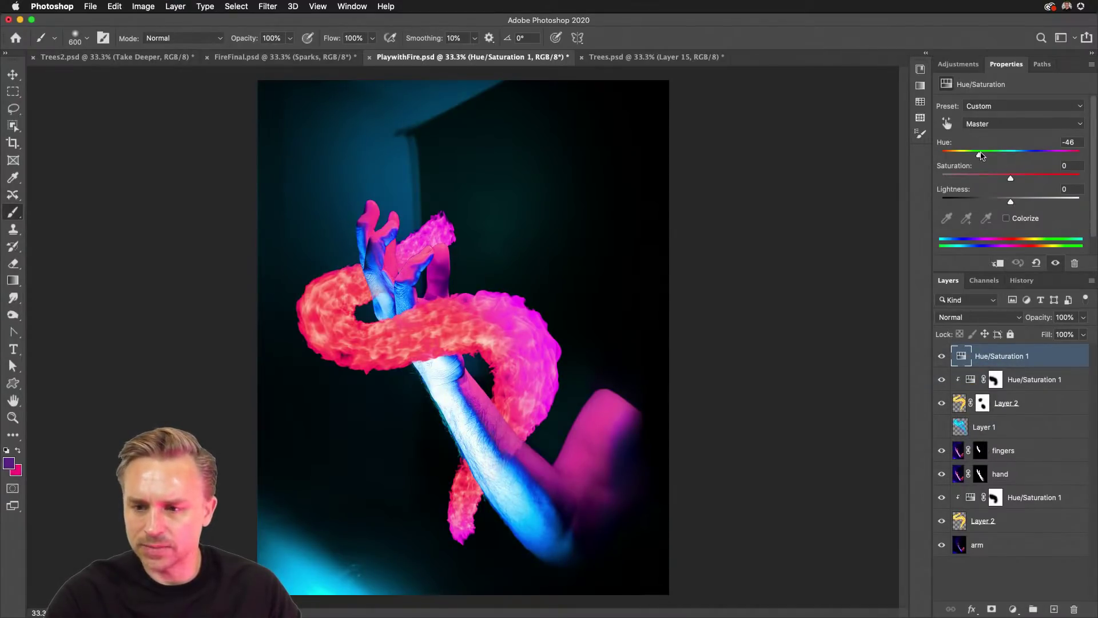
drag(982, 155, 1039, 154)
alt+click(1018, 364)
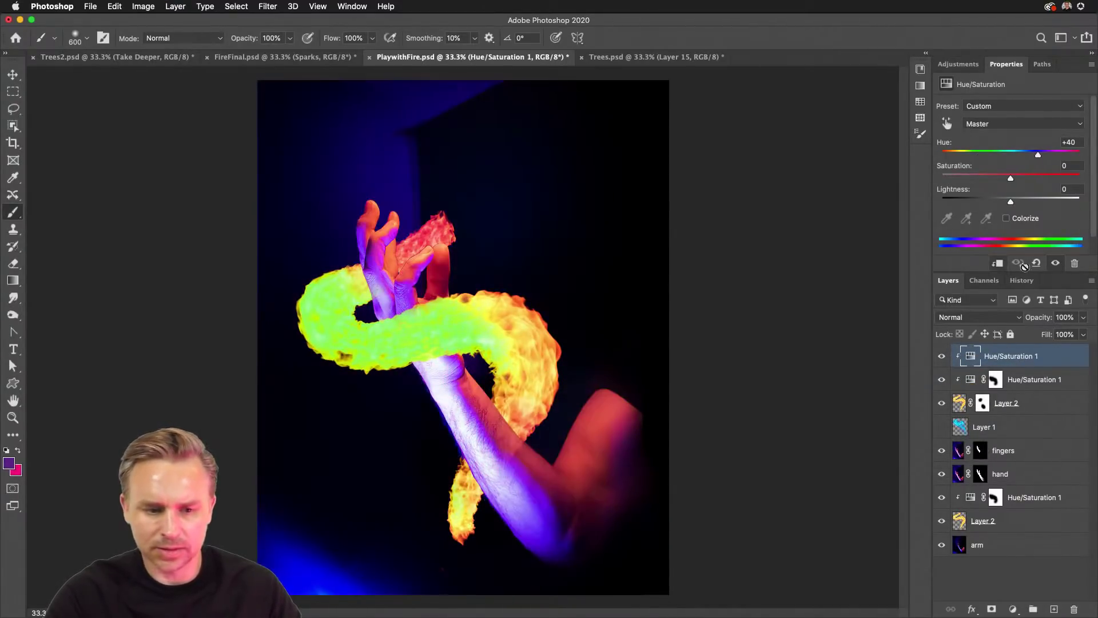
drag(1042, 155, 953, 155)
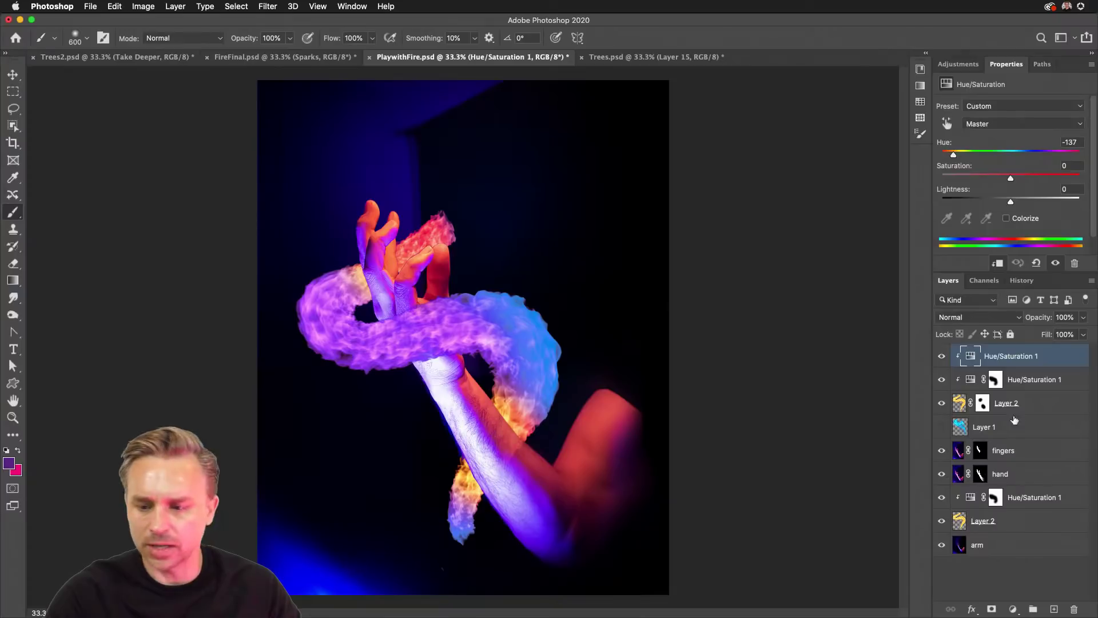
Step: Add a mask to the top Hue/Saturation adjustment and paint black over the flame's middle and right curve, leaving purple on the left loop
click(994, 611)
key(d)
key(x)
mouse_move(471, 216)
mouse_down()
mouse_move(549, 377)
mouse_move(366, 320)
mouse_move(400, 320)
mouse_up()
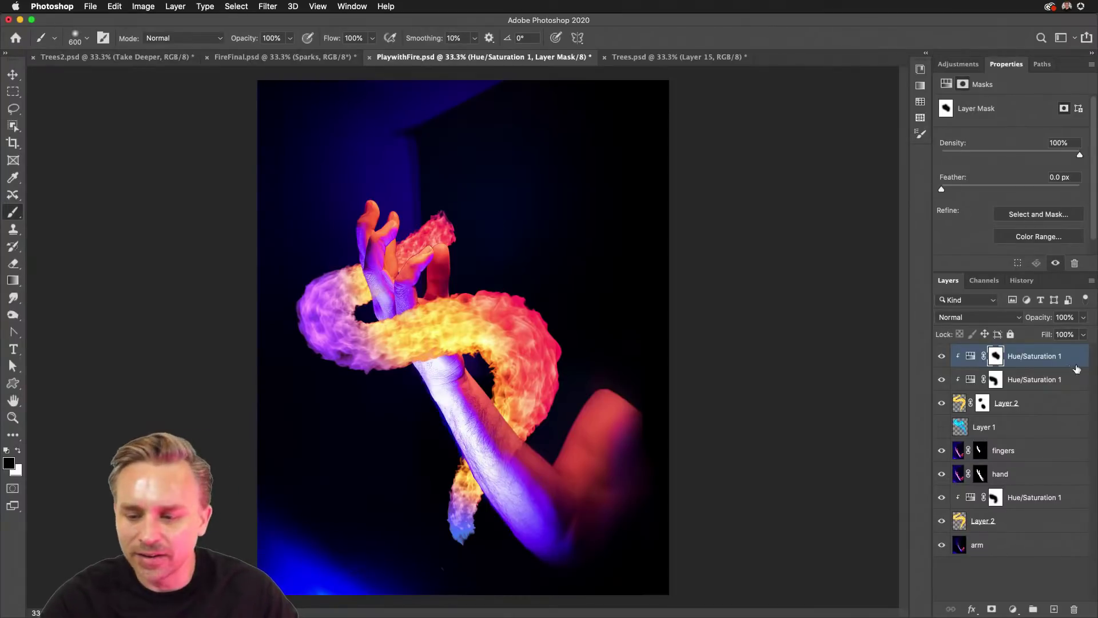
Step: Add a new empty layer on top, and preview the Heart path and Work Path before deselecting them
click(1054, 610)
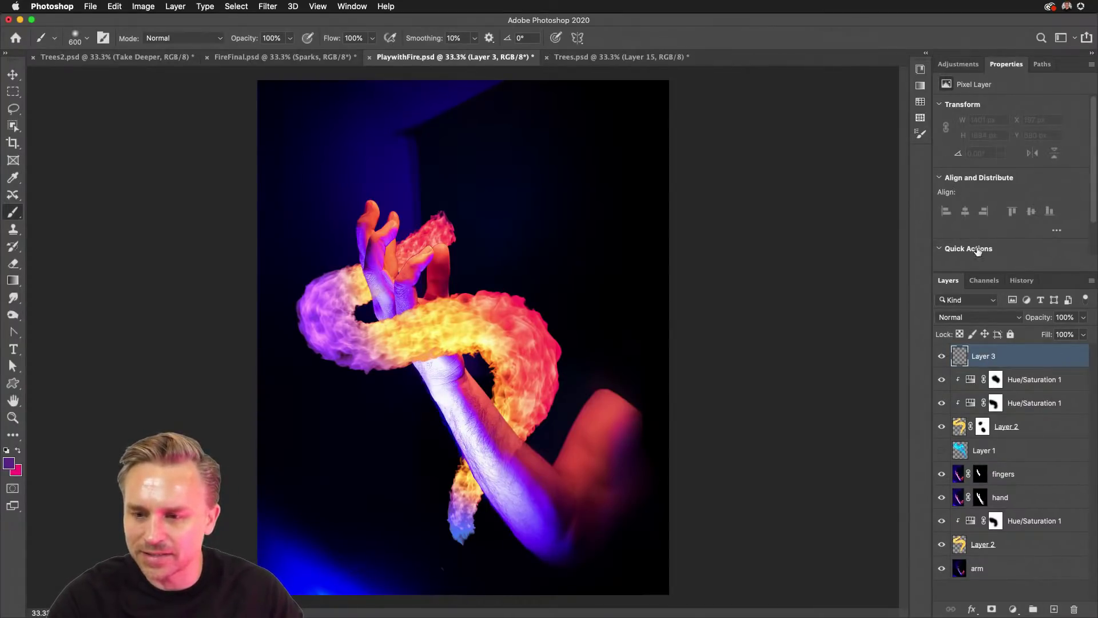
click(1040, 64)
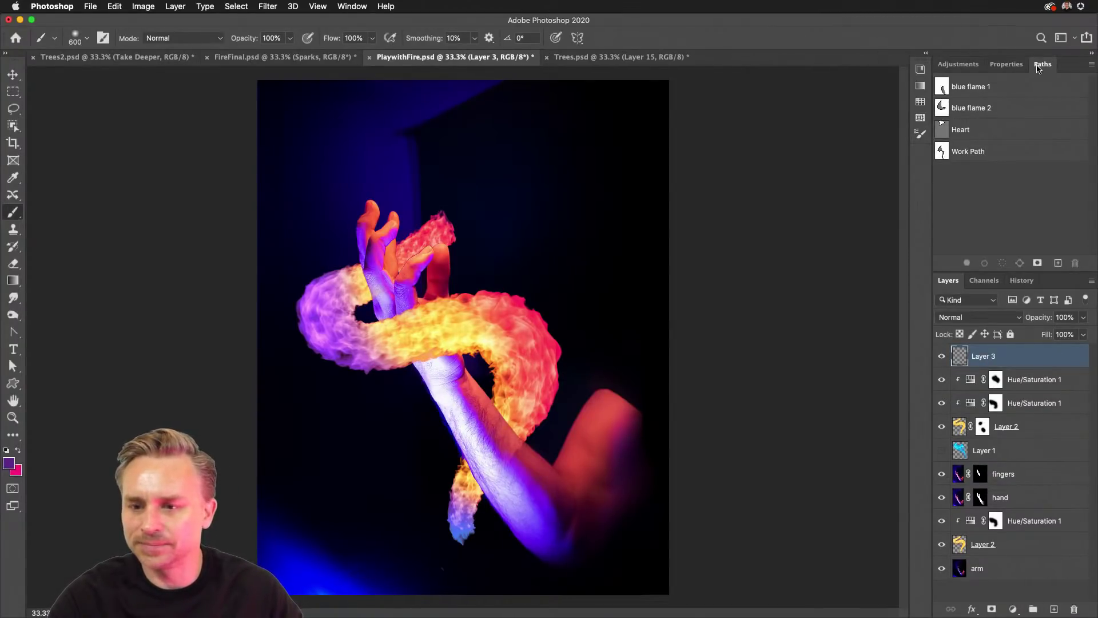
click(962, 131)
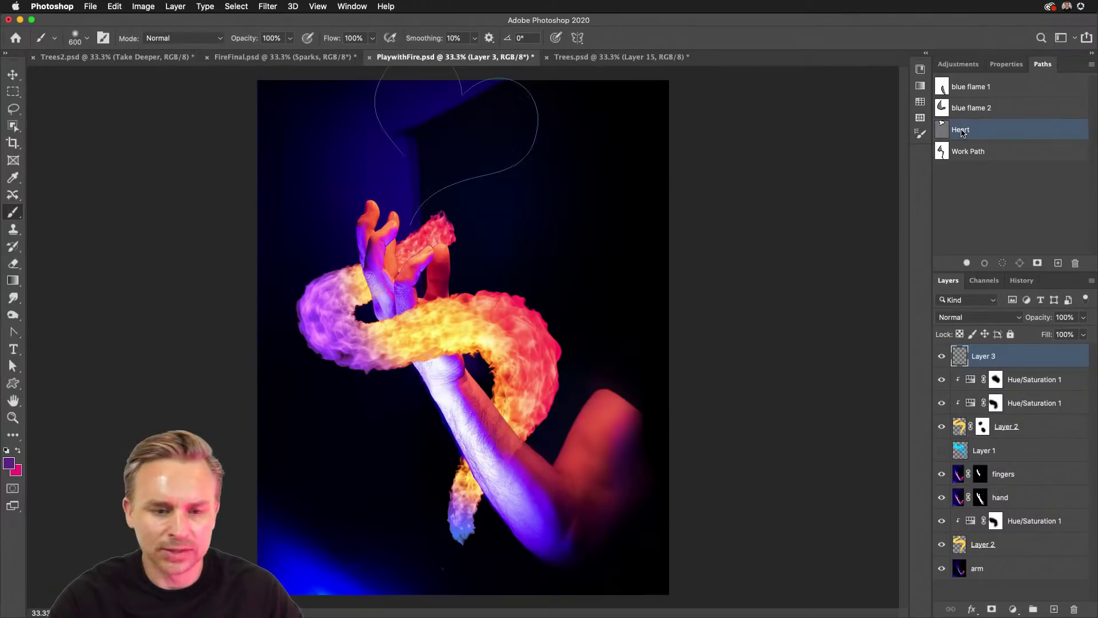
click(985, 150)
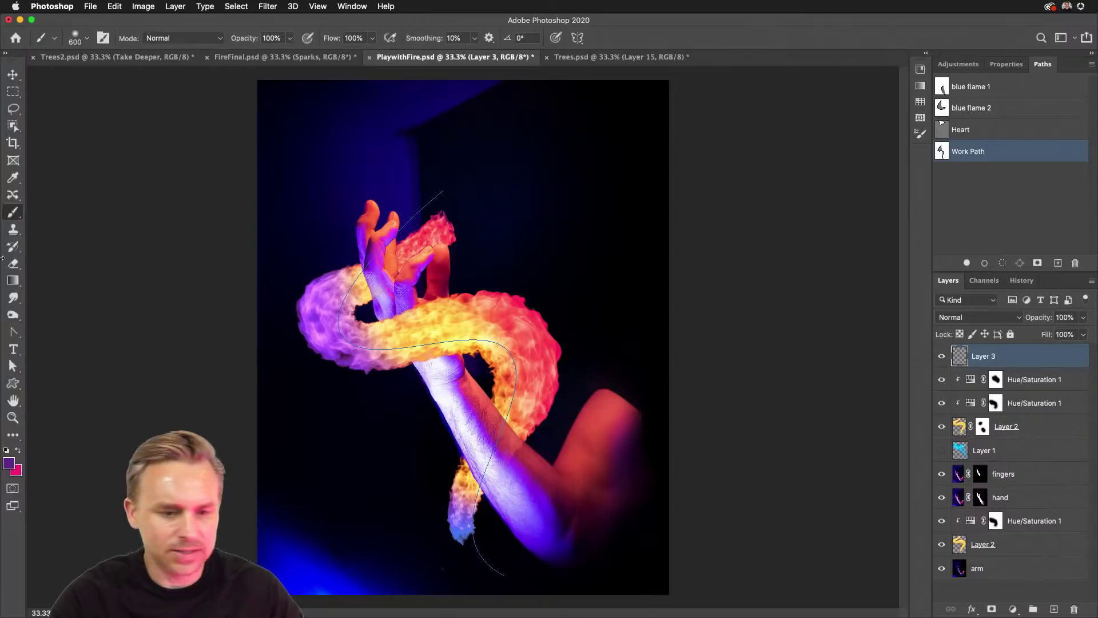
click(1008, 237)
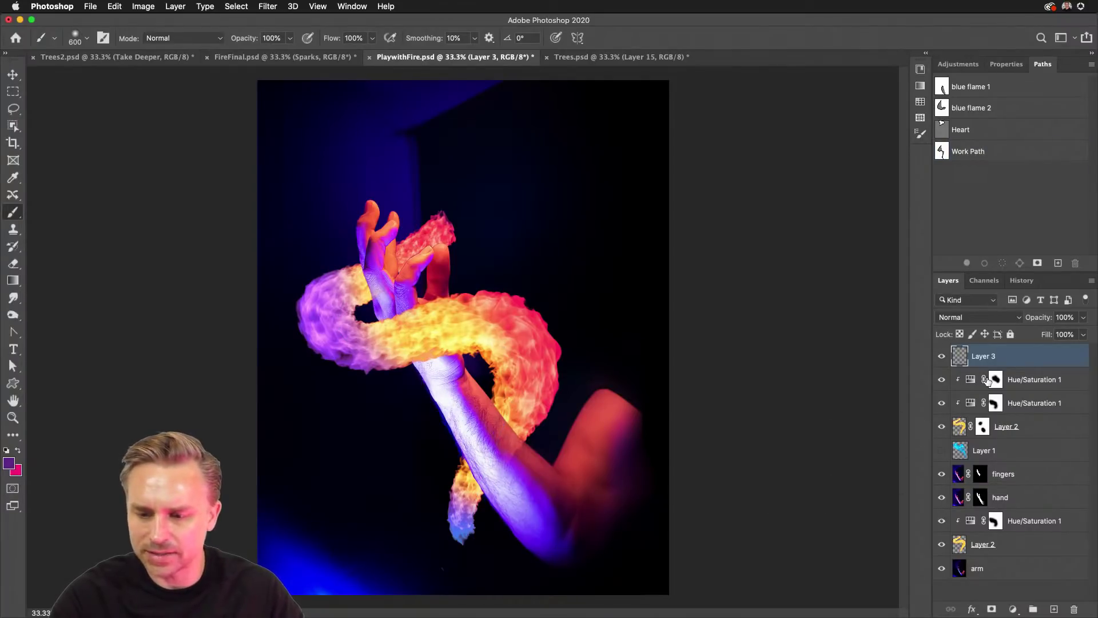
Step: Activate the Custom Shape tool and browse its shape picker and display options, leaving the heart shape chosen
click(12, 383)
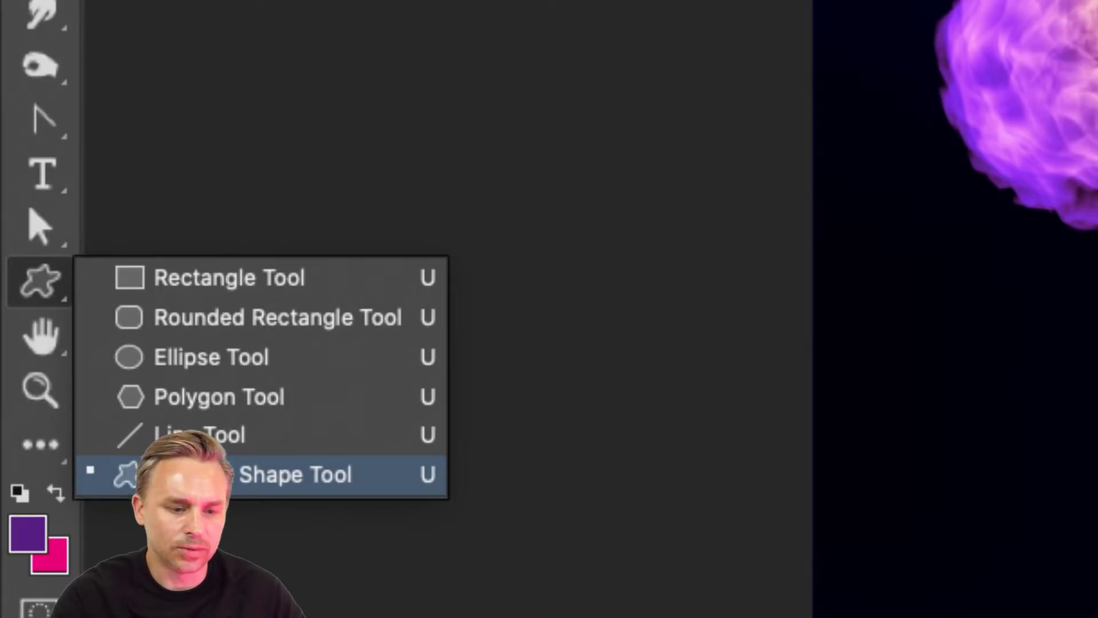
click(189, 474)
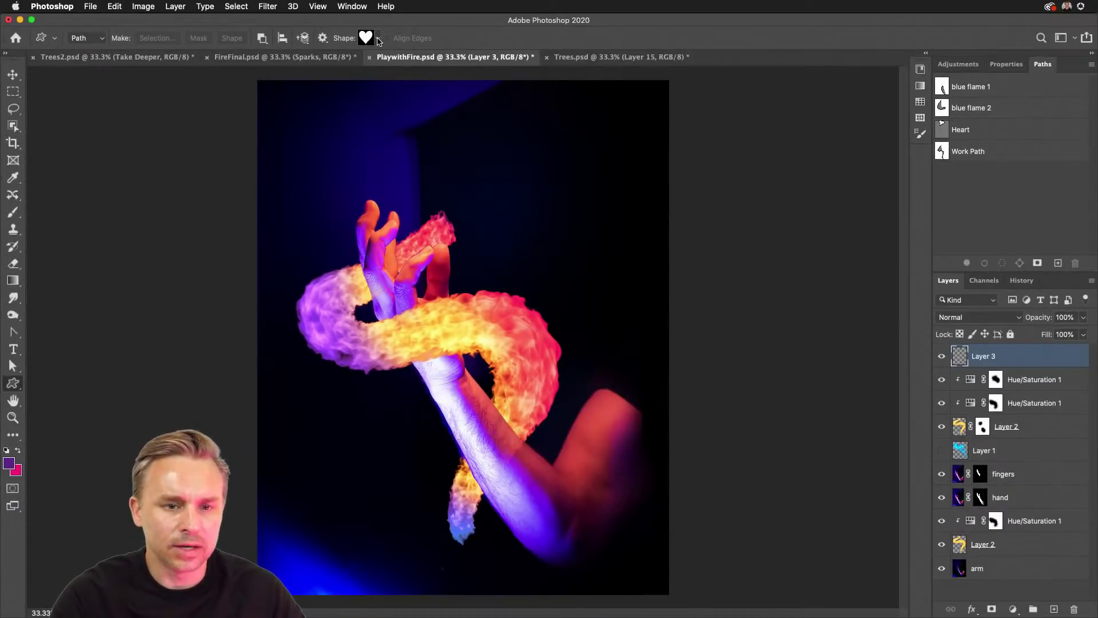
click(377, 38)
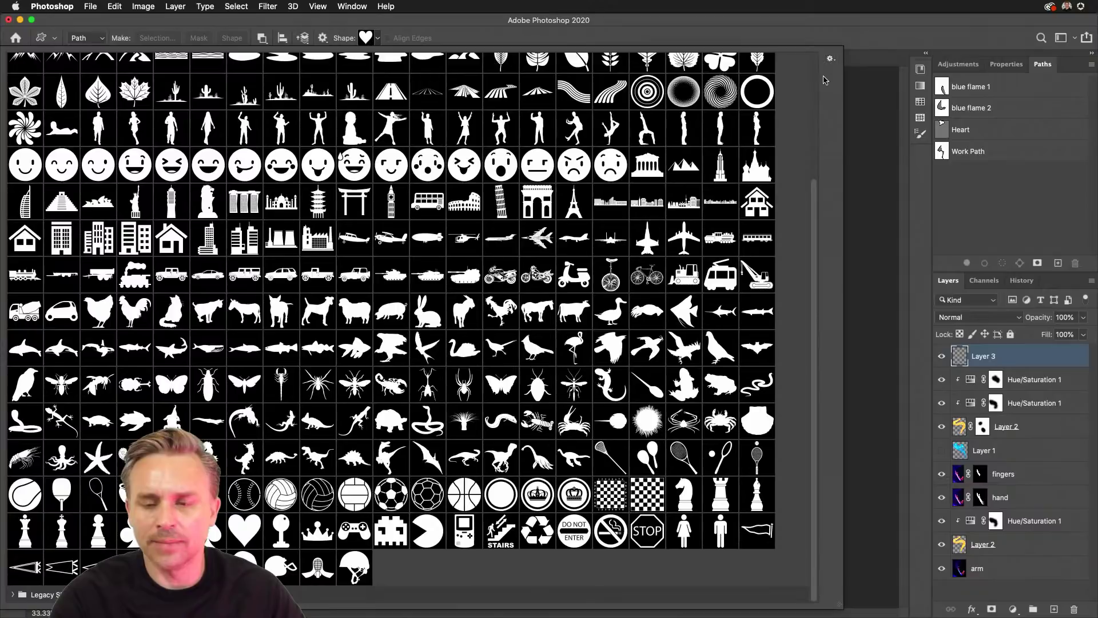
scroll(818, 73, up, 5)
click(830, 58)
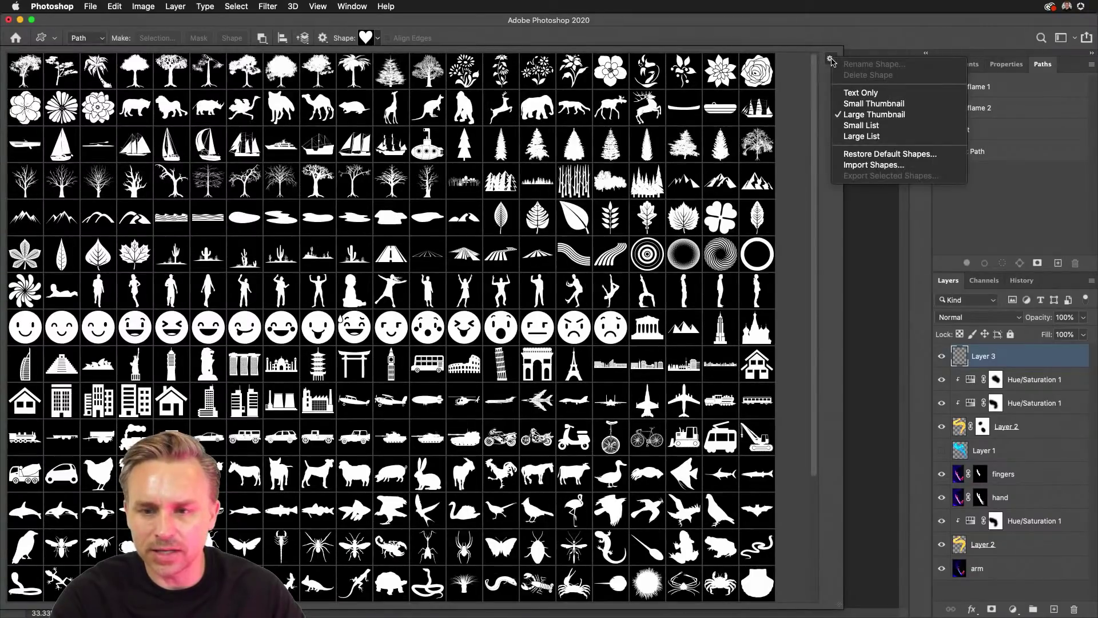
click(798, 88)
key(Escape)
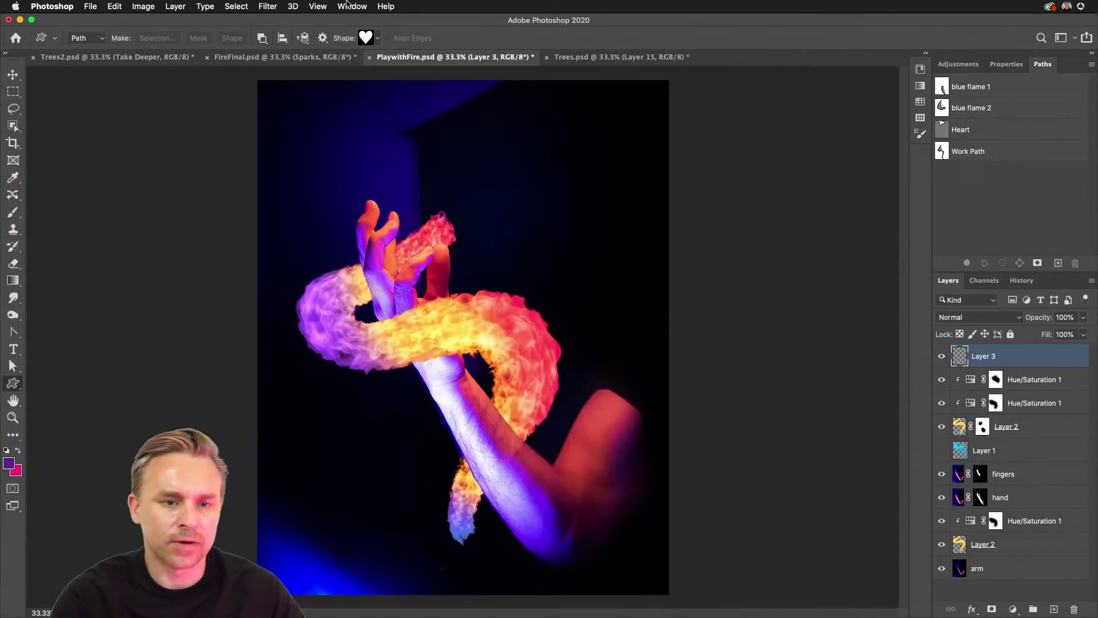
Step: Open the Shapes panel, review its display and Legacy Shapes and More options, and close it
click(352, 6)
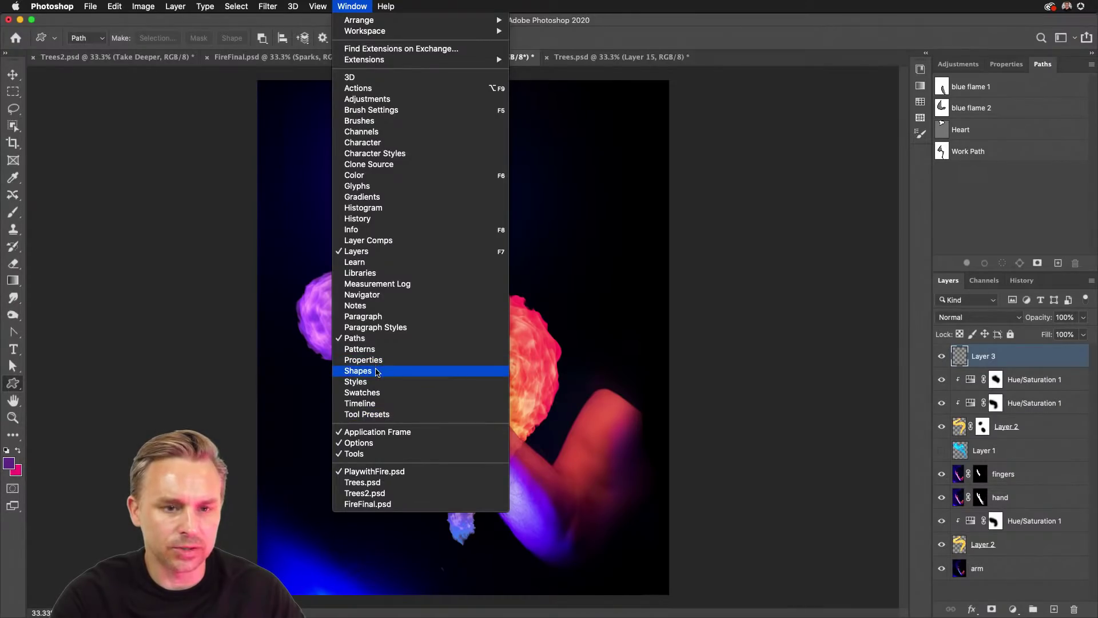
click(377, 371)
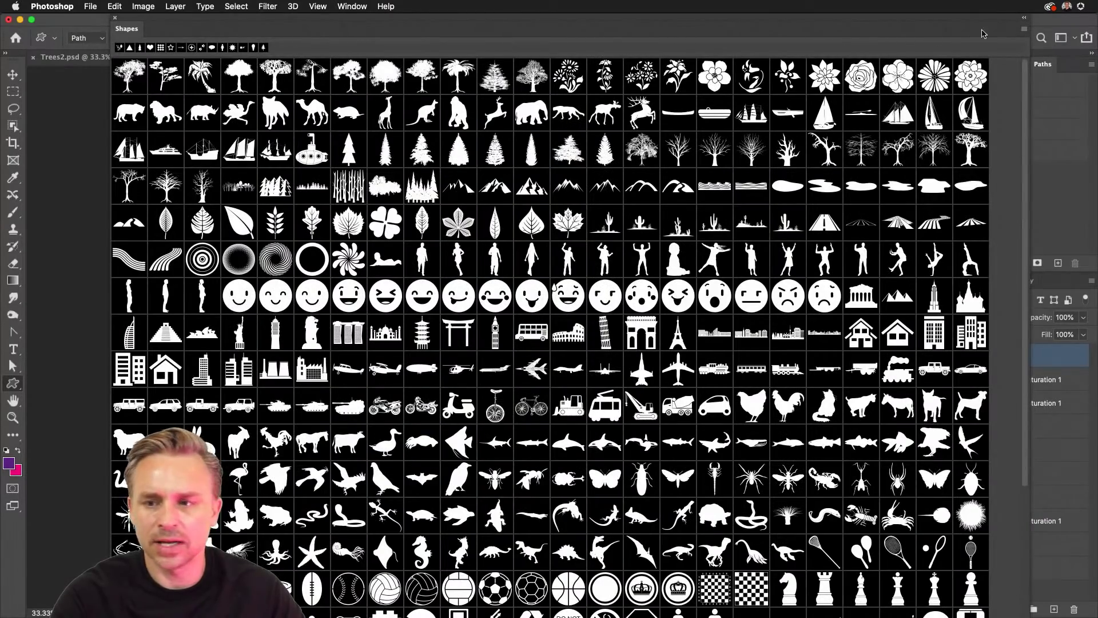
click(1024, 31)
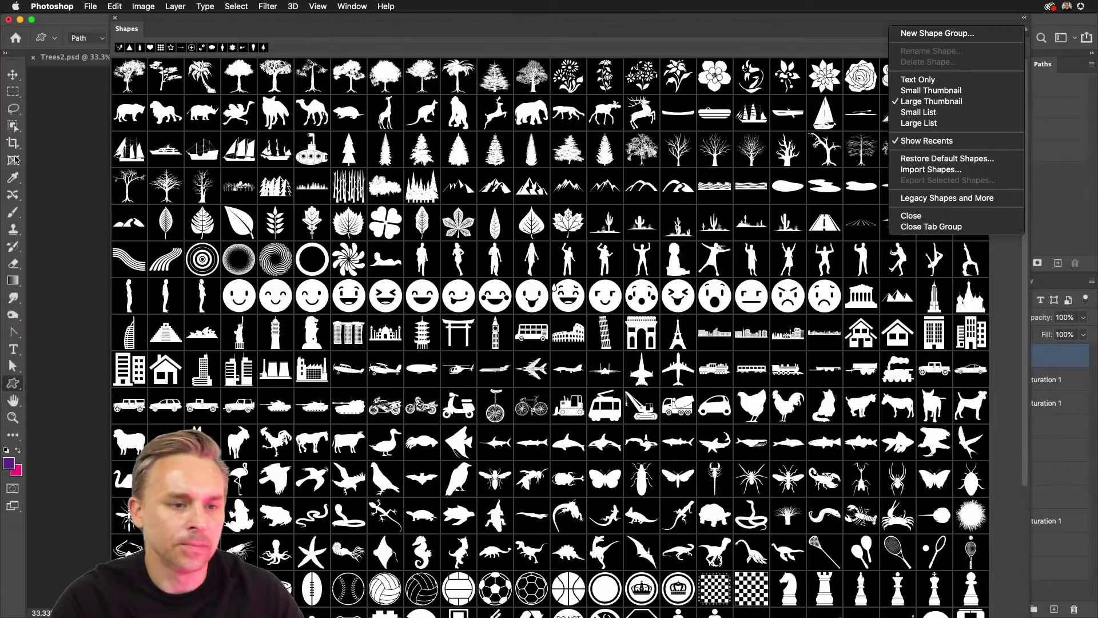
key(Escape)
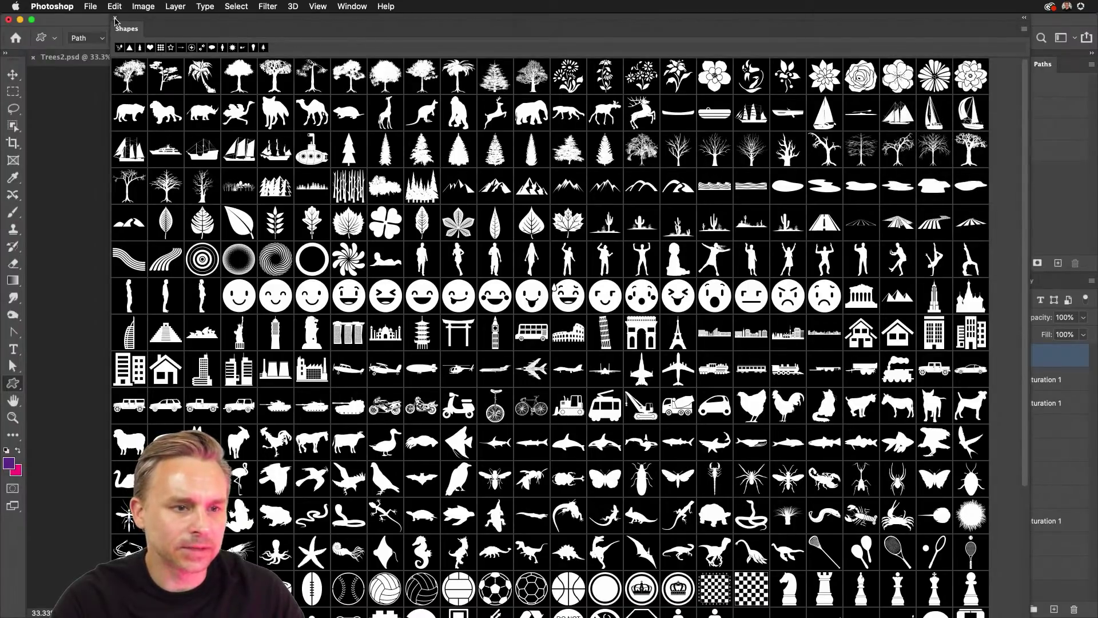
click(114, 21)
Step: Browse the custom shape picker, expand the legacy shapes, and choose the Heart Card shape
click(377, 38)
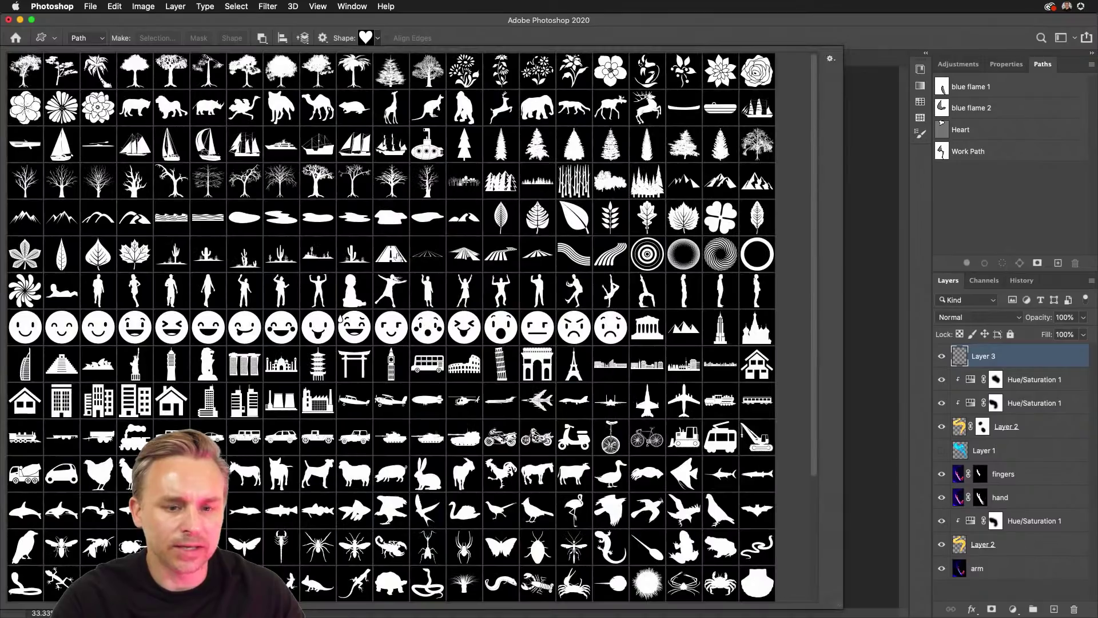
scroll(400, 326, down, 5)
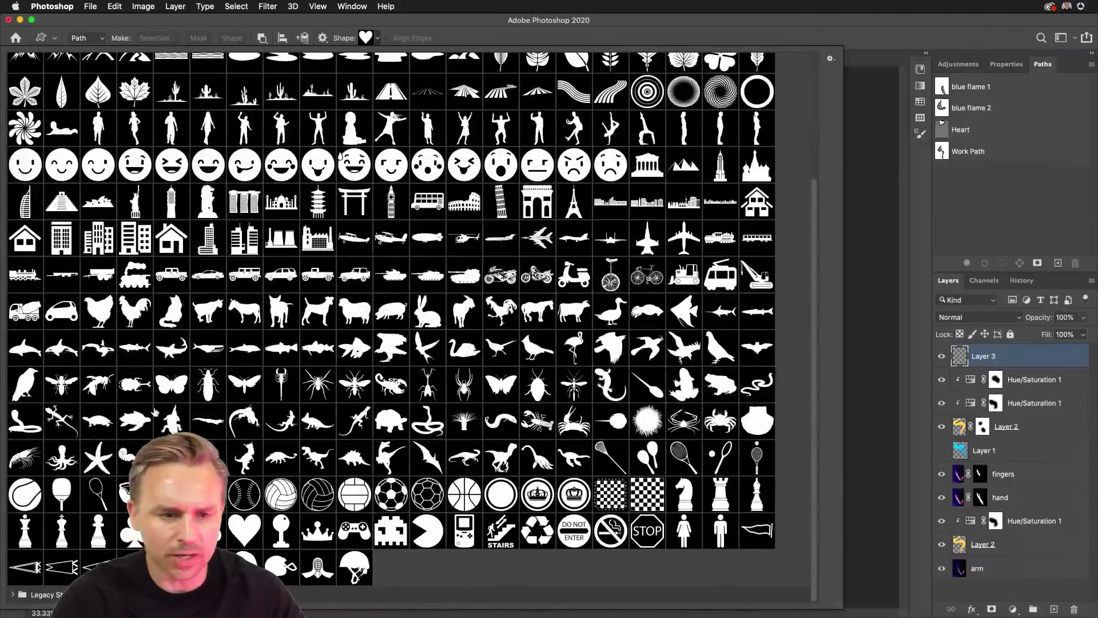
scroll(154, 412, down, 1)
scroll(154, 411, up, 5)
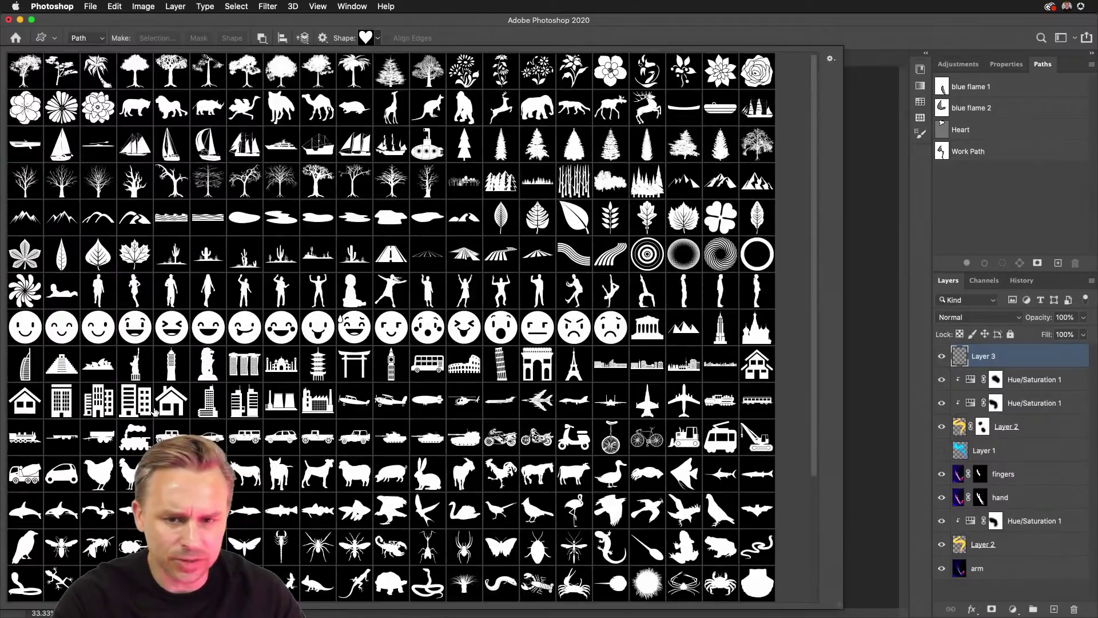
scroll(155, 411, down, 5)
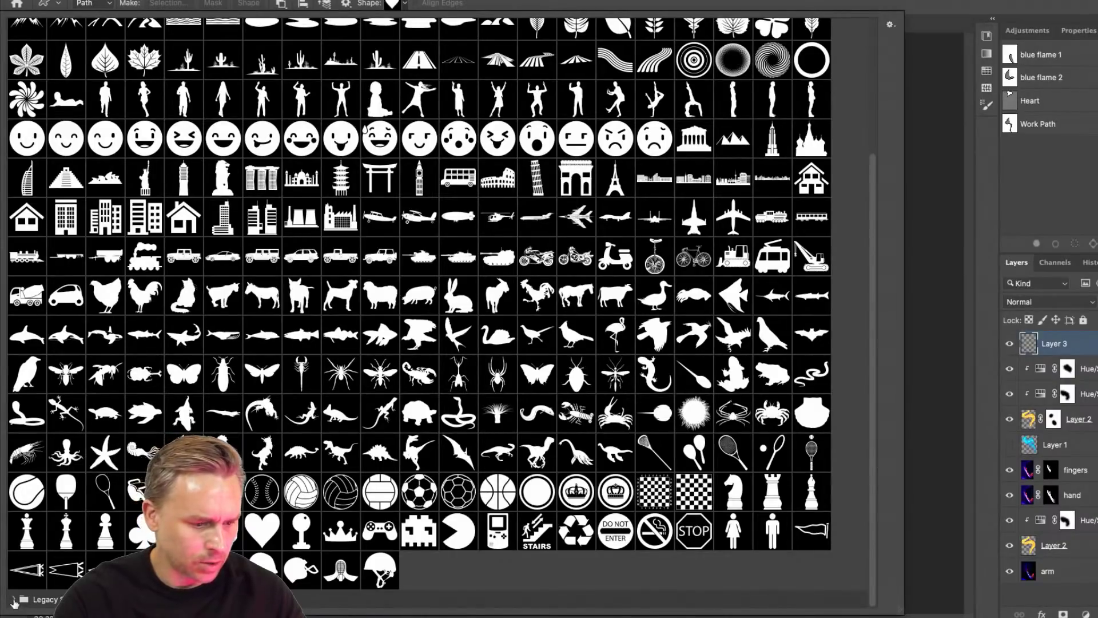
click(13, 599)
scroll(30, 606, down, 10)
scroll(227, 413, down, 2)
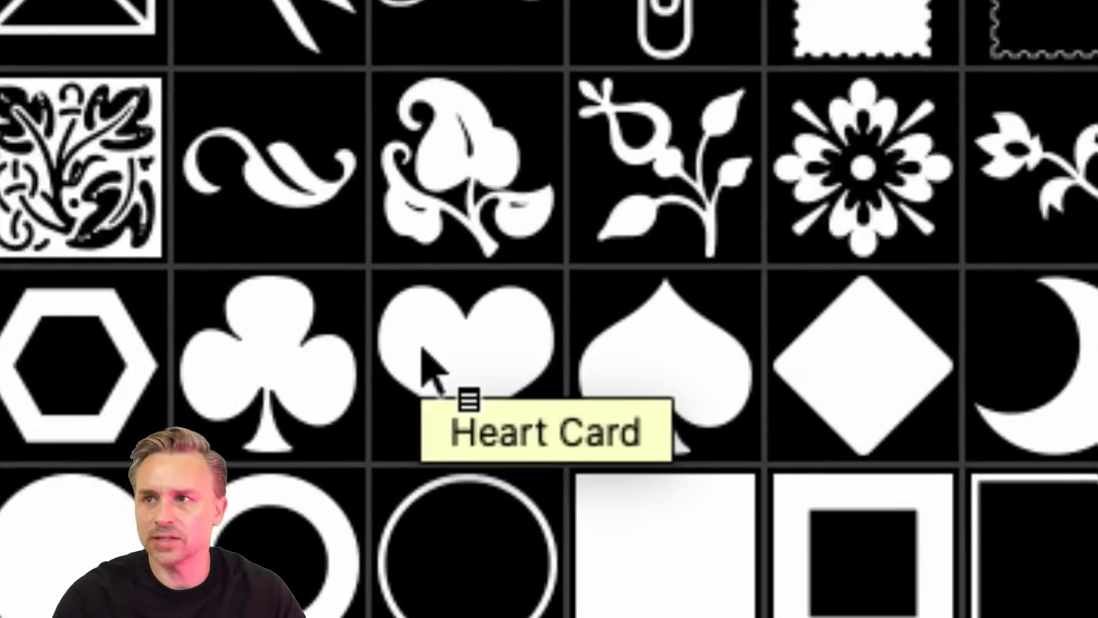
drag(425, 352, 432, 352)
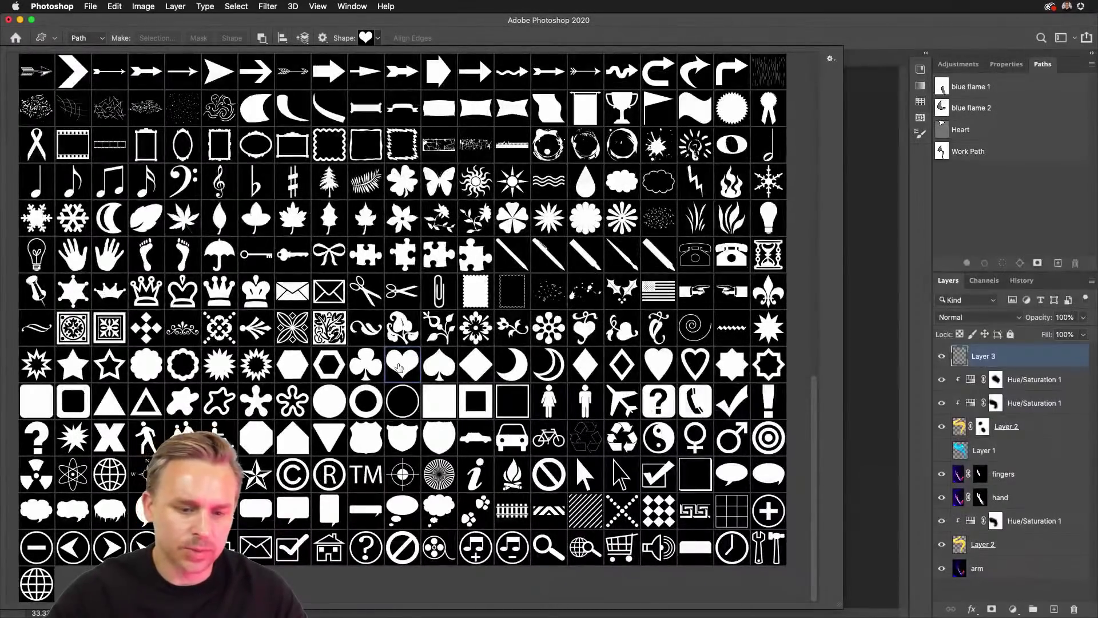
double_click(467, 358)
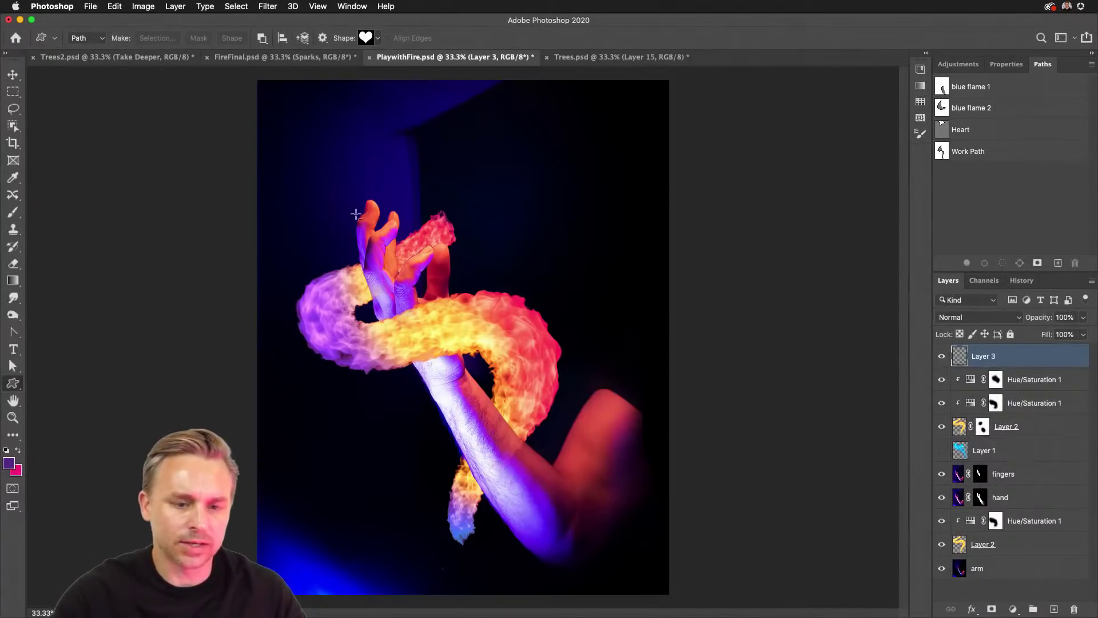
Step: Draw a heart in Path mode above the hand and rotate it clockwise by about 18 degrees
drag(369, 115, 548, 295)
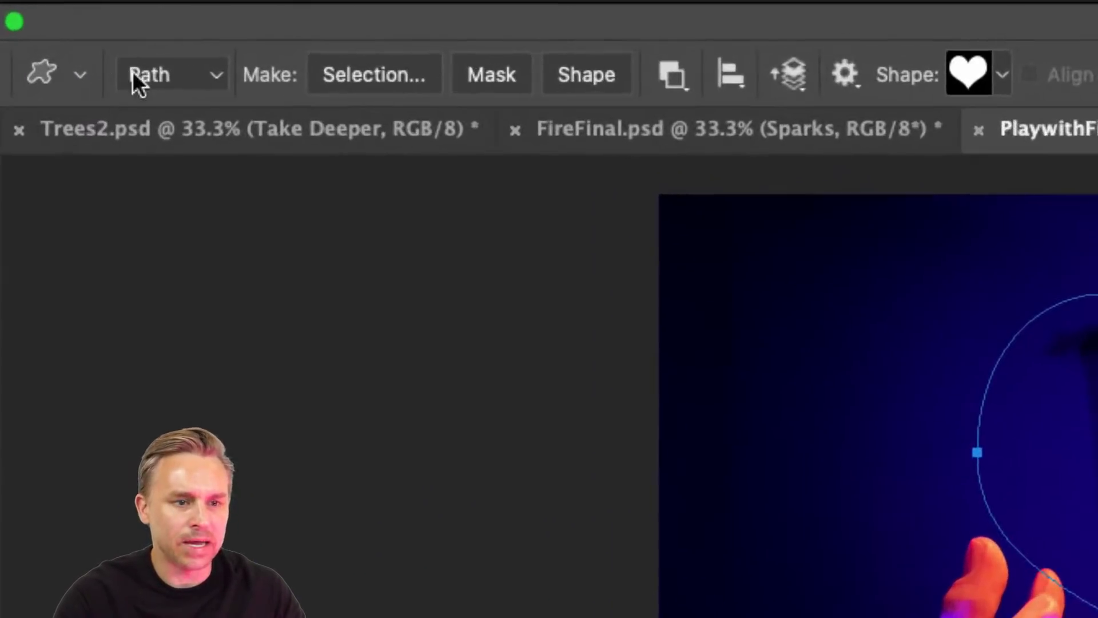
click(102, 51)
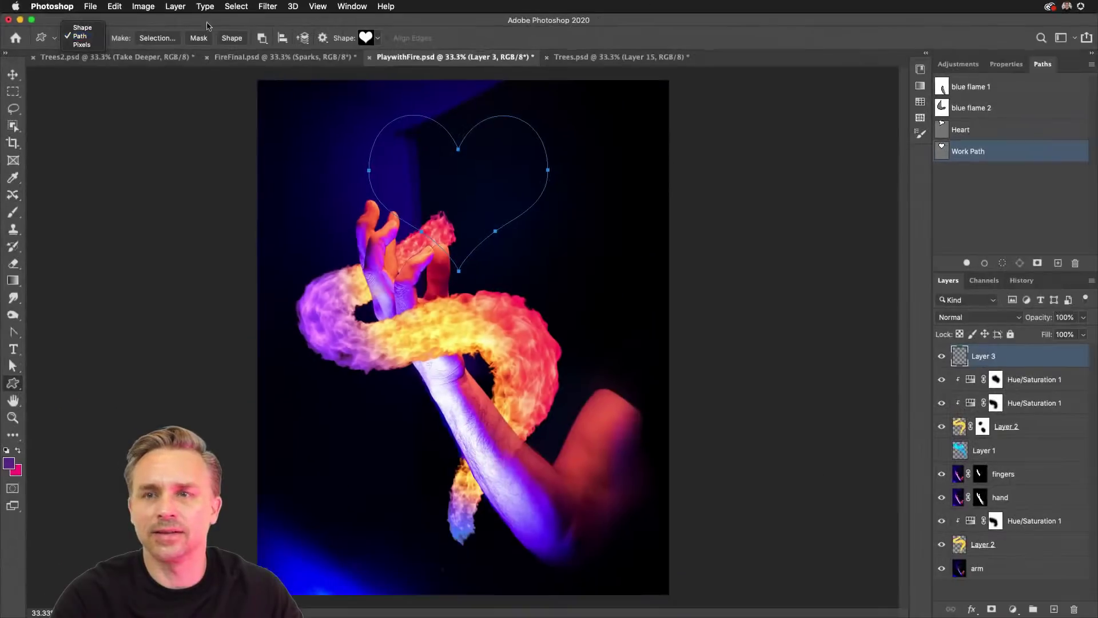
key(ctrl+Up)
click(501, 192)
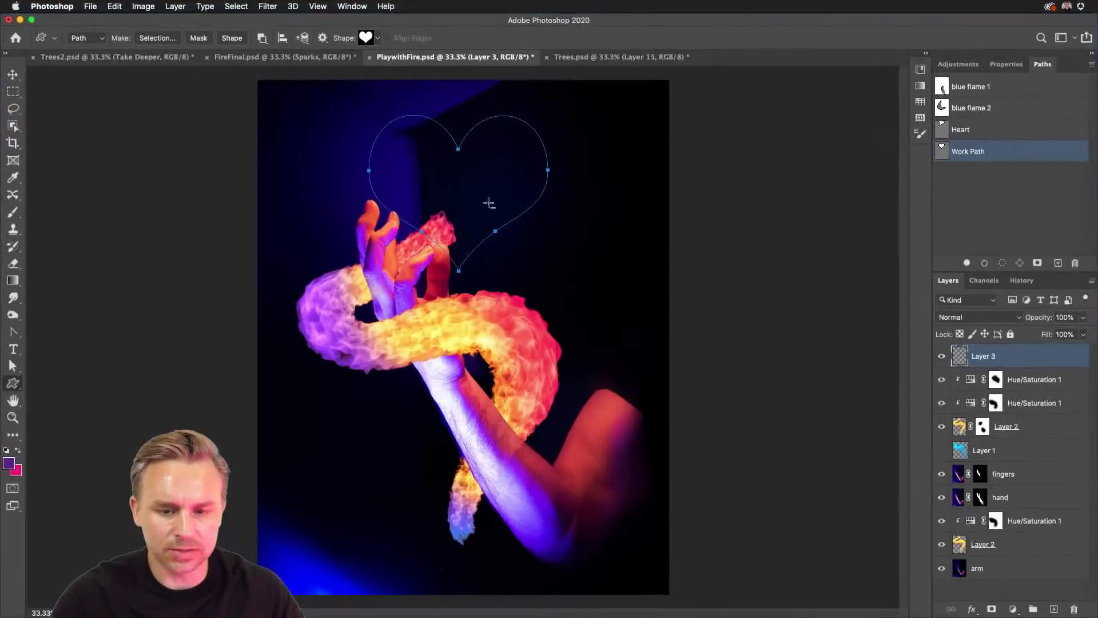
key(super+t)
drag(395, 274, 378, 247)
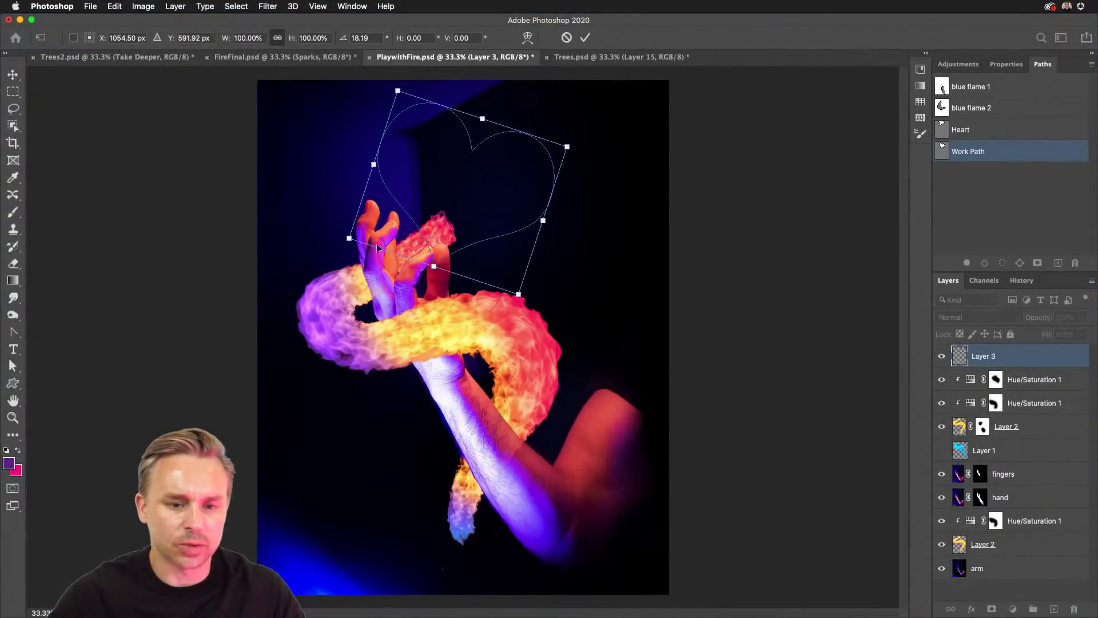
key(Return)
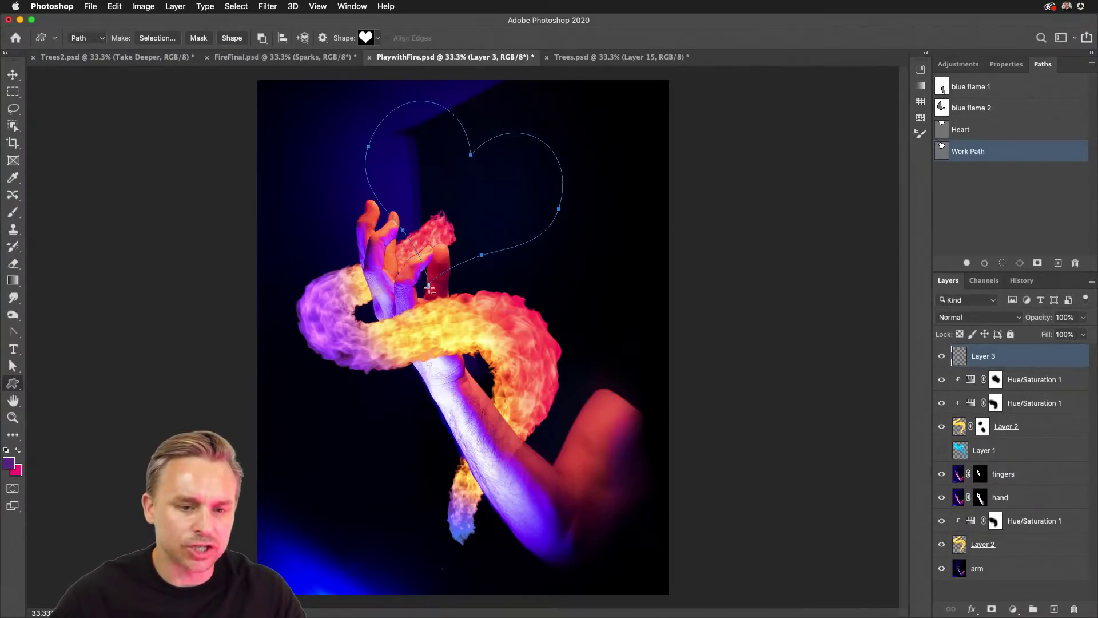
Step: Add an anchor point on the heart path's lower left side and remove the segment between it and the tip
click(12, 366)
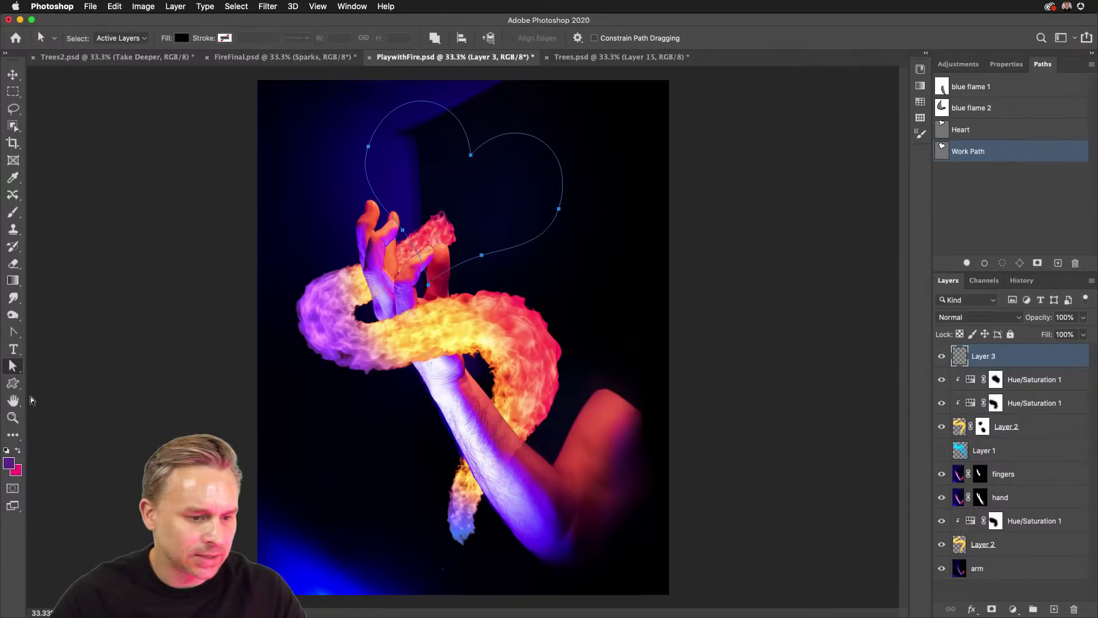
click(412, 242)
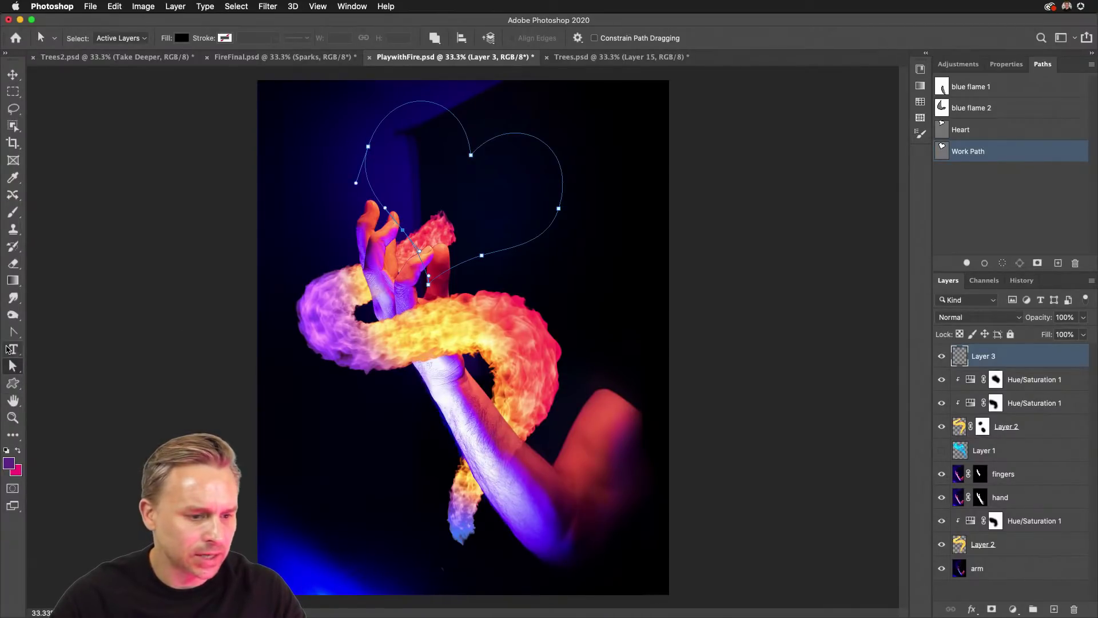
click(12, 332)
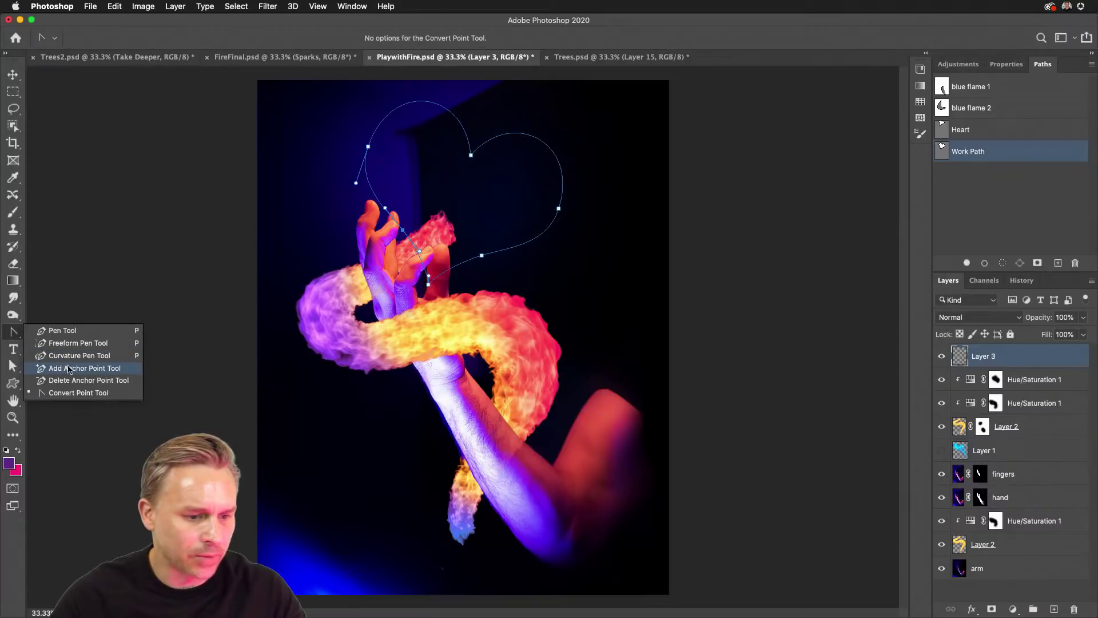
click(68, 369)
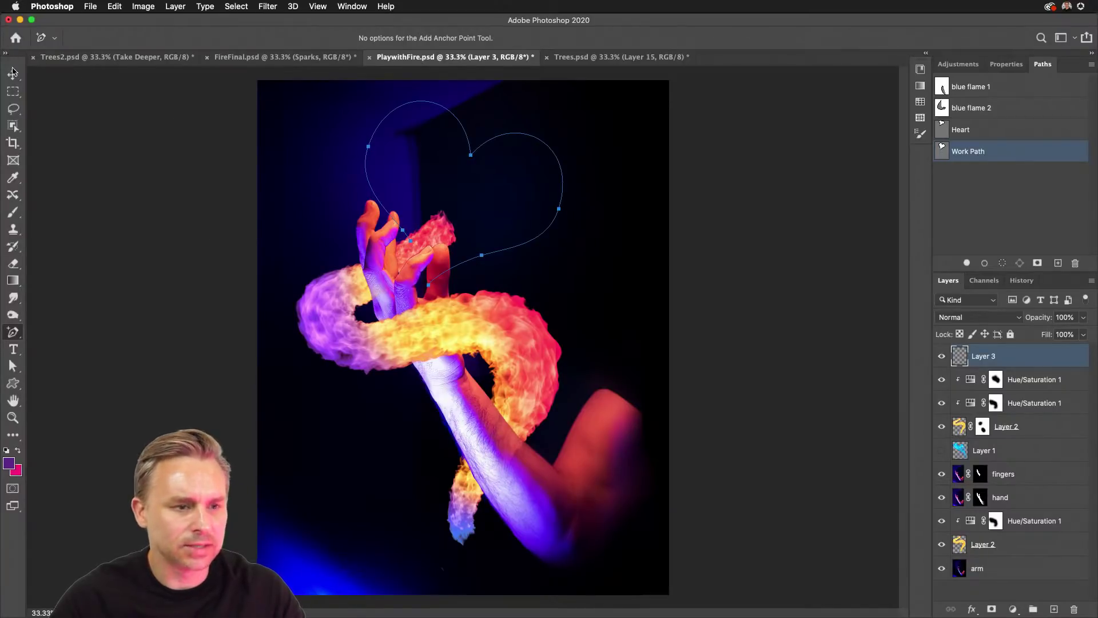
Step: Select all anchor points of the open heart path and move it down so its tip sits in the palm
key(v)
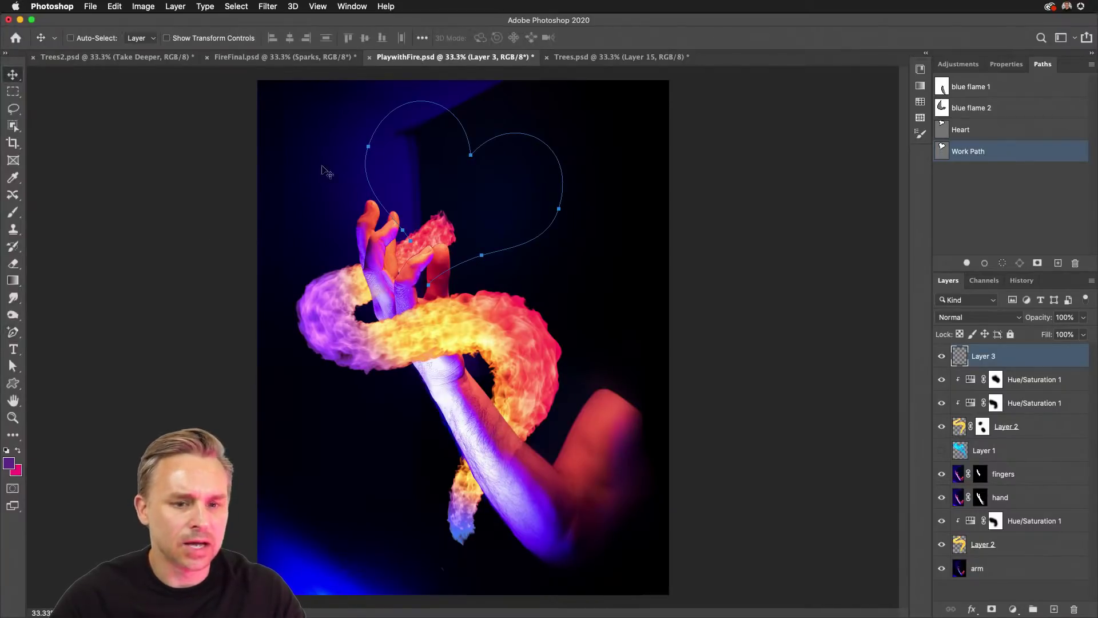
click(12, 366)
drag(434, 179, 484, 201)
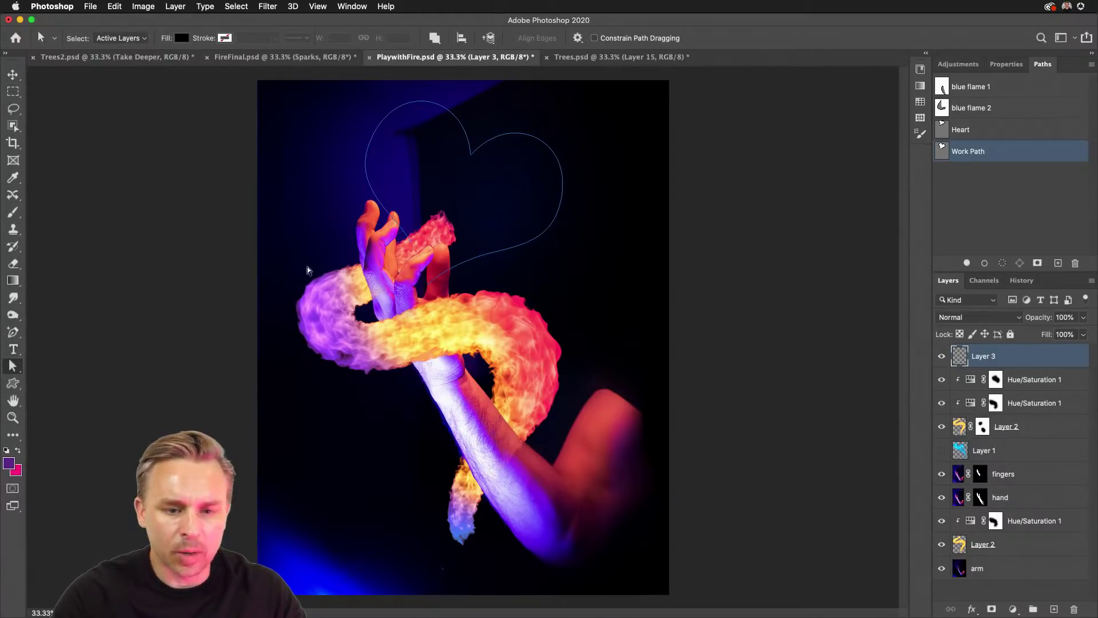
drag(364, 99, 601, 343)
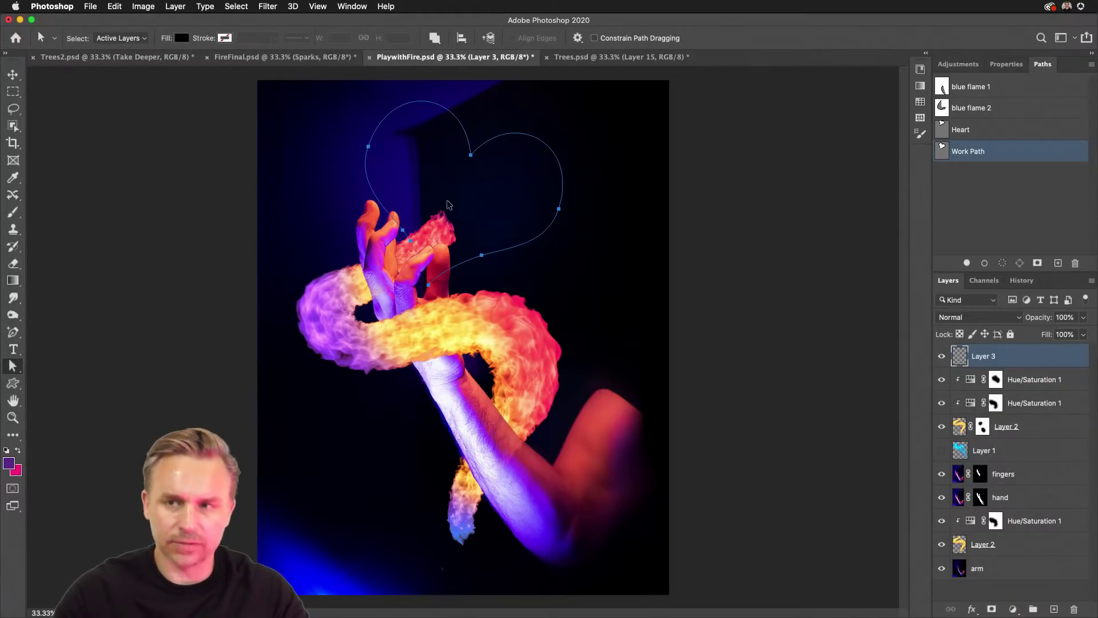
key(super+equal)
key(super+equal)
scroll(374, 243, up, 5)
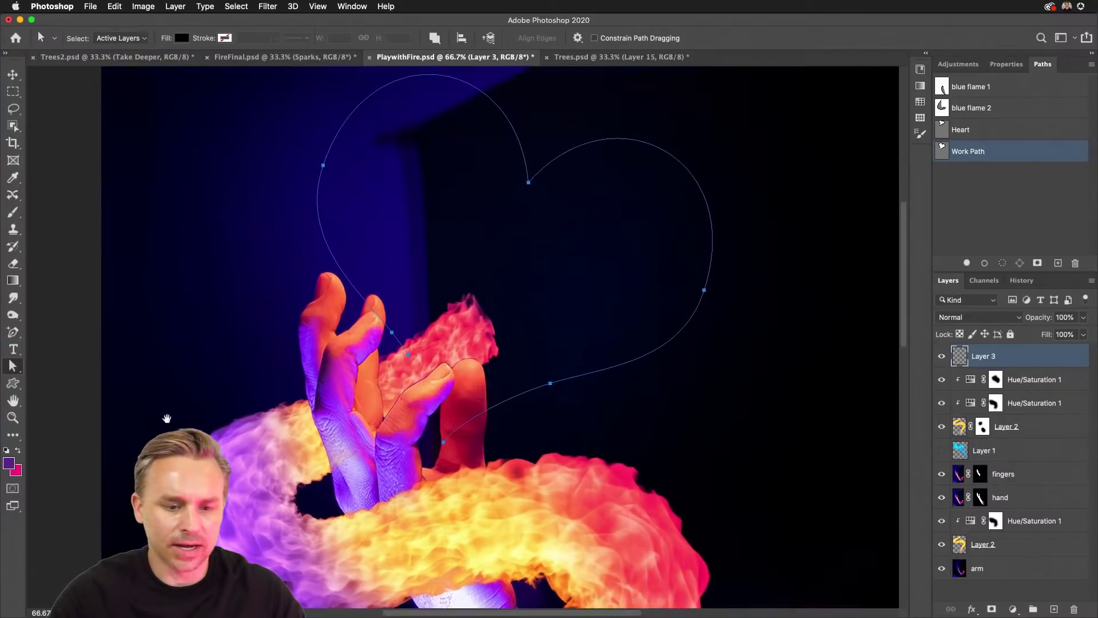
drag(374, 243, 595, 201)
drag(336, 484, 629, 268)
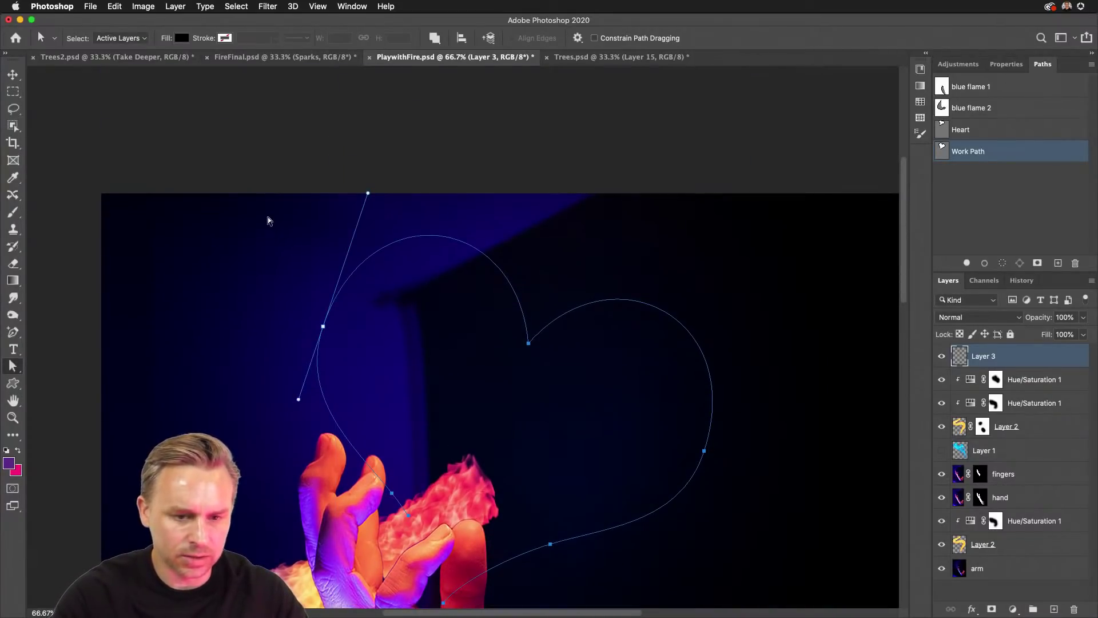
drag(270, 218, 809, 583)
drag(325, 286, 295, 177)
key(super+minus)
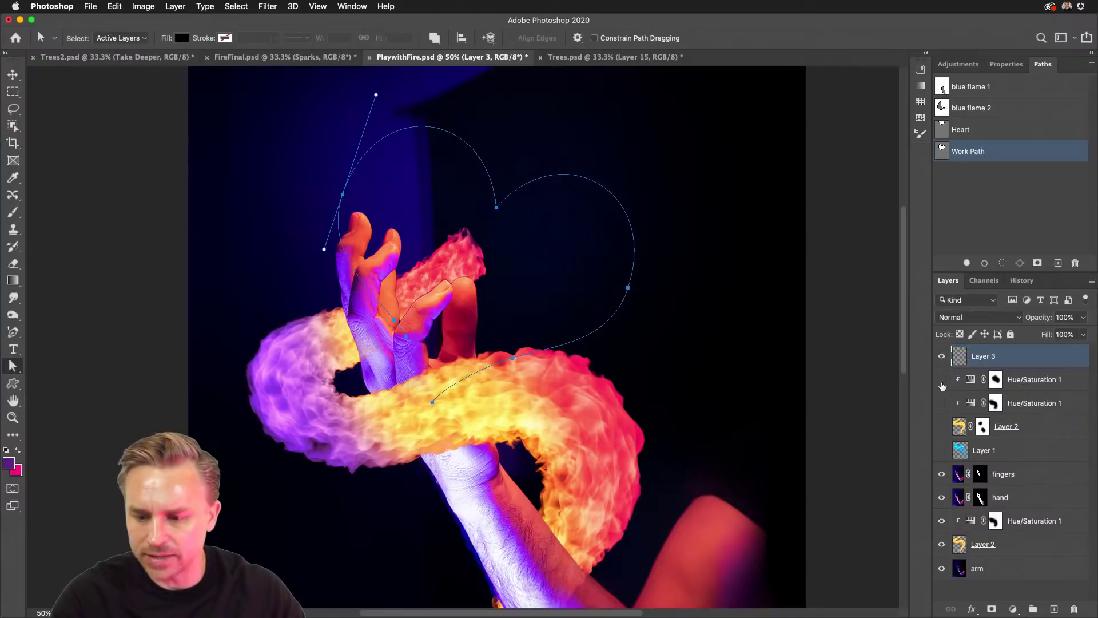
Step: Hide all layers between Layer 3 and arm, and open the Flame filter on Layer 3 for the heart path
click(941, 546)
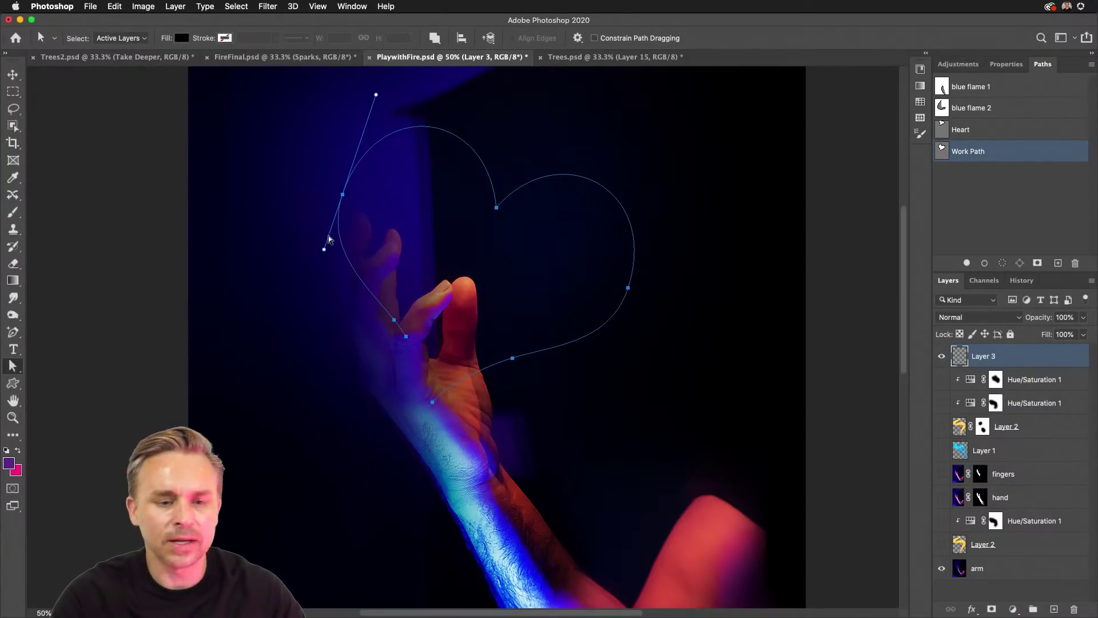
click(267, 6)
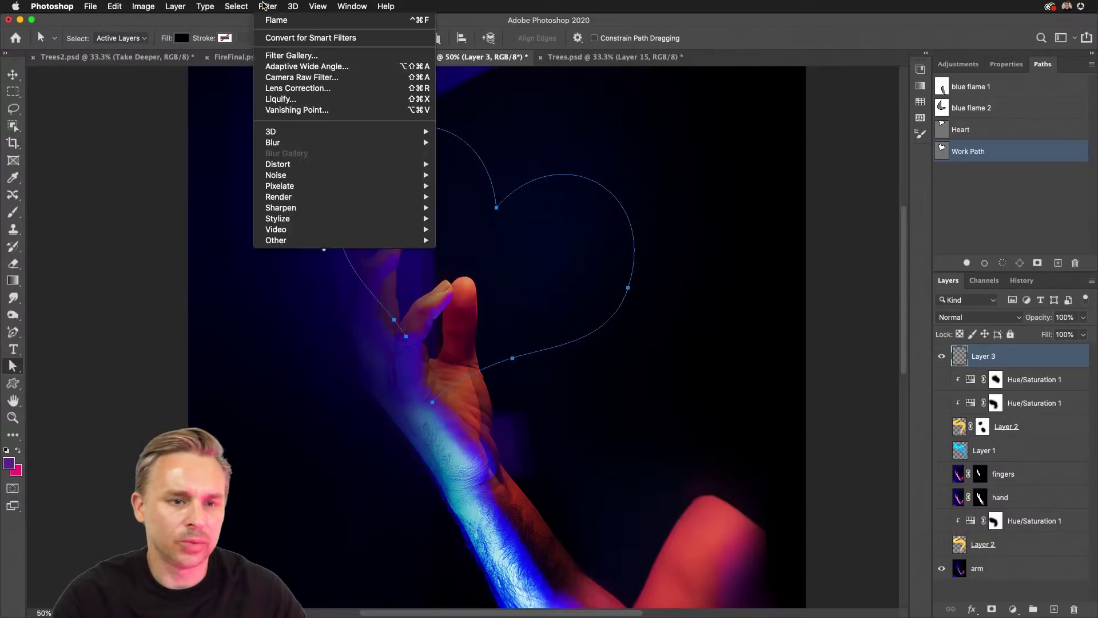
mouse_move(314, 197)
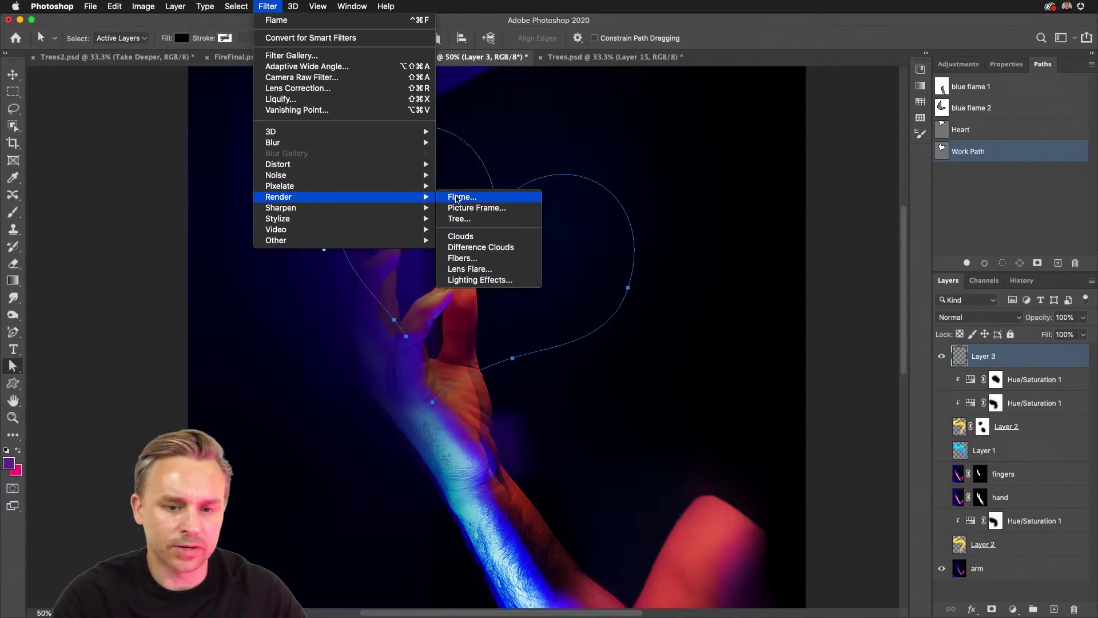
click(452, 198)
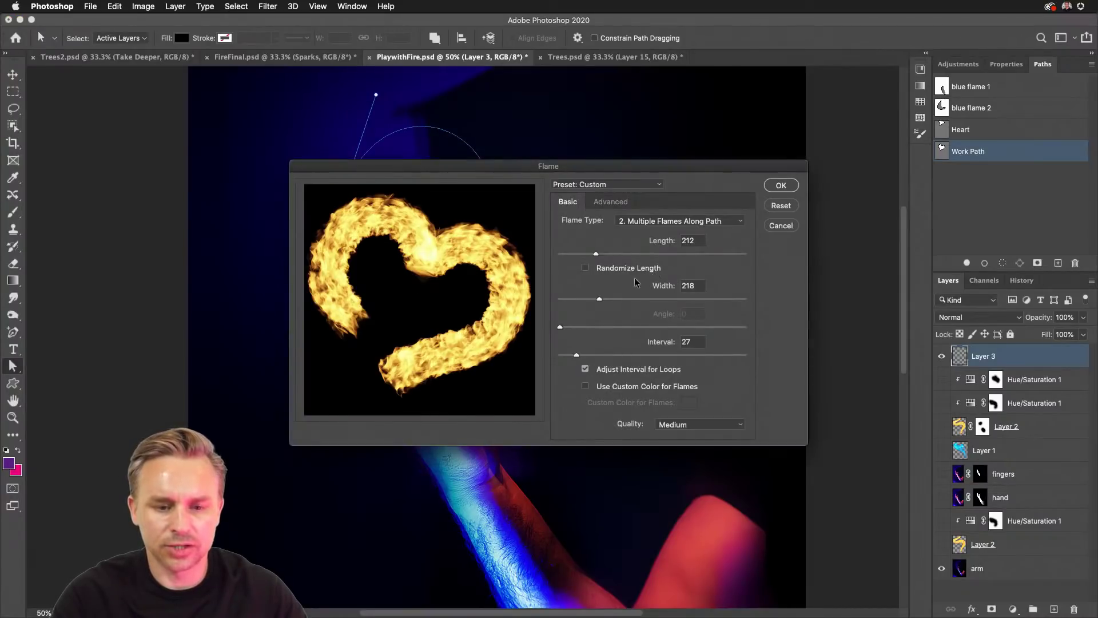
Step: Preview the Multiple Flames One Direction and Multiple Flames Path Directed types, and return to Multiple Flames Along Path
click(648, 222)
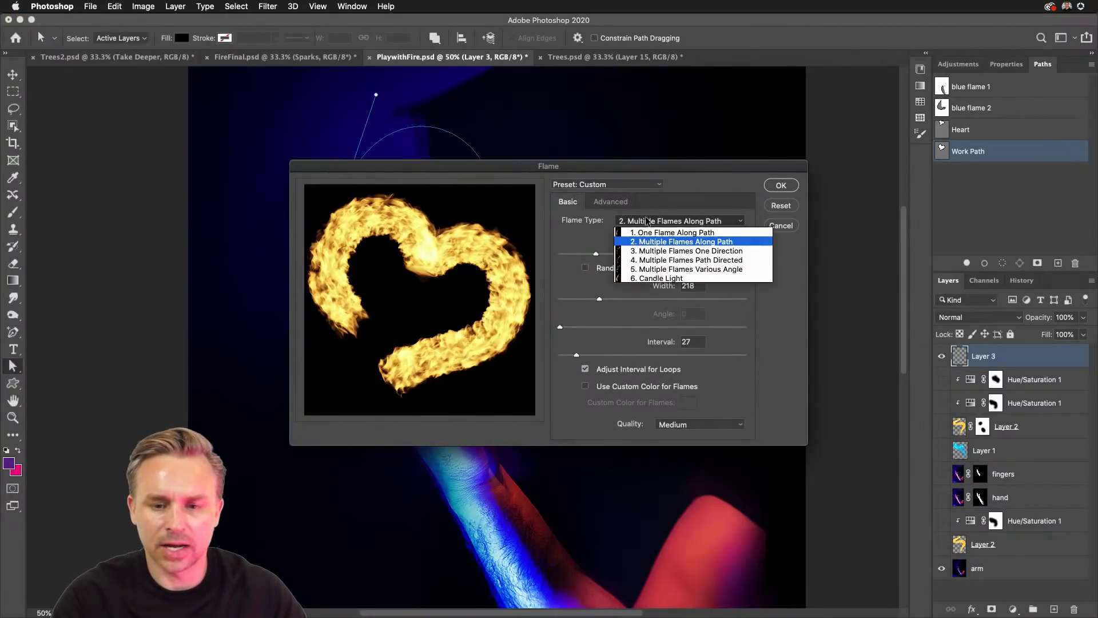
click(662, 250)
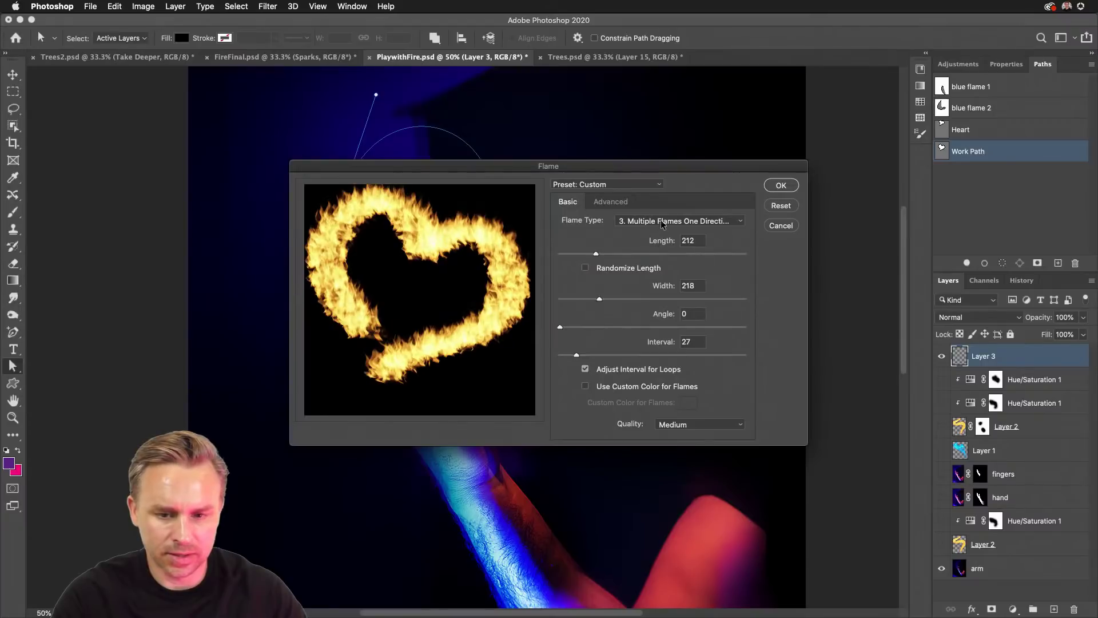
click(664, 222)
click(656, 260)
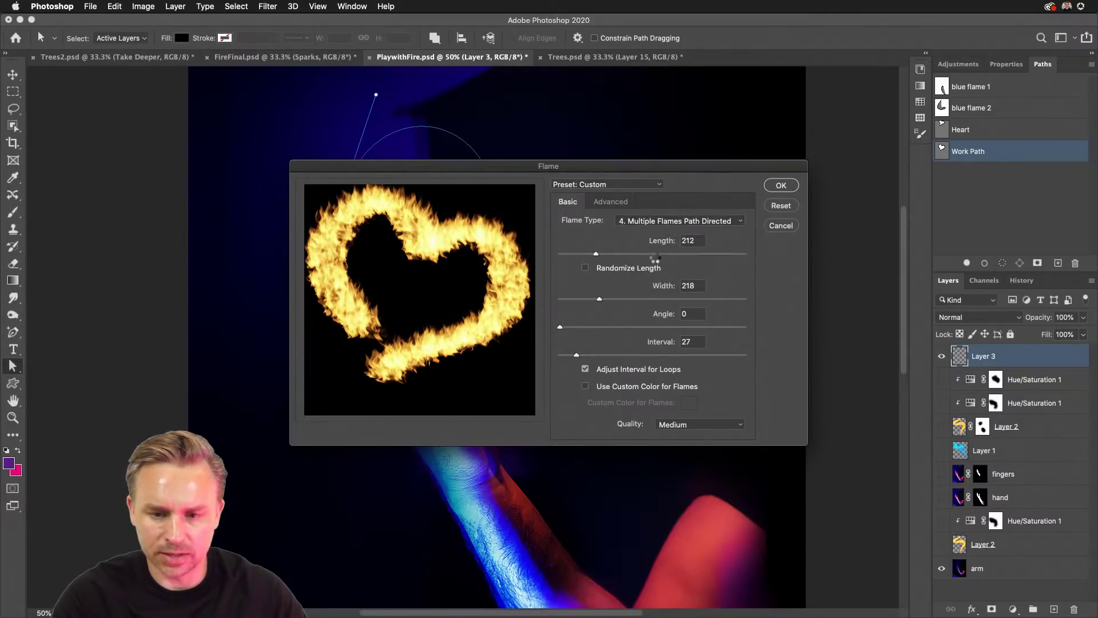
click(655, 224)
click(657, 241)
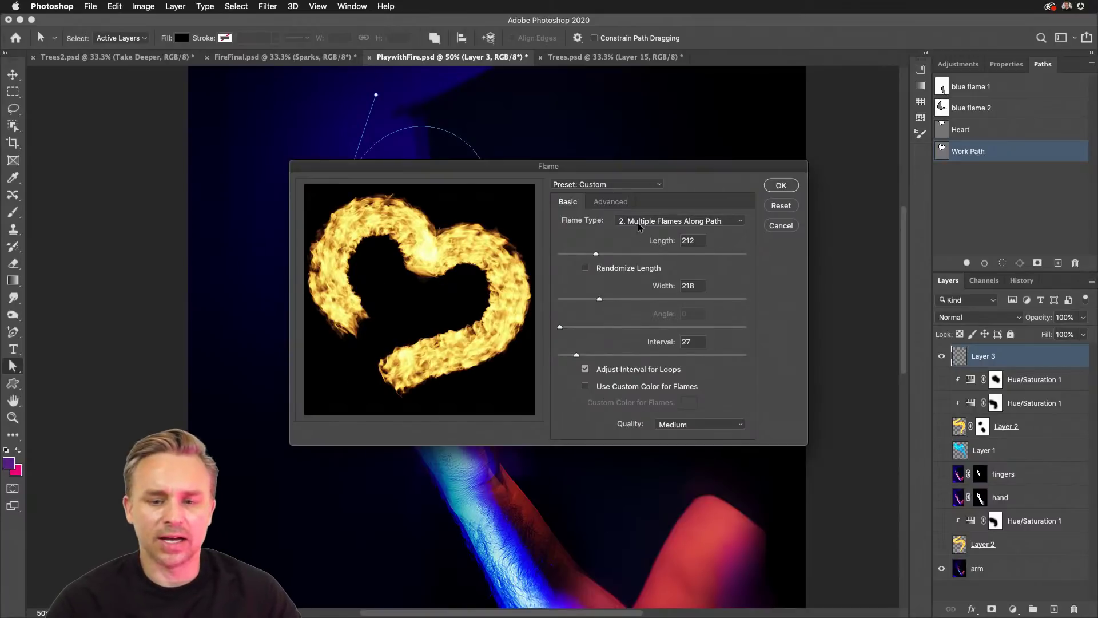
Step: Set the flame length to 294, width to 206 and interval to 58, and render the heart flame on Layer 3
click(573, 254)
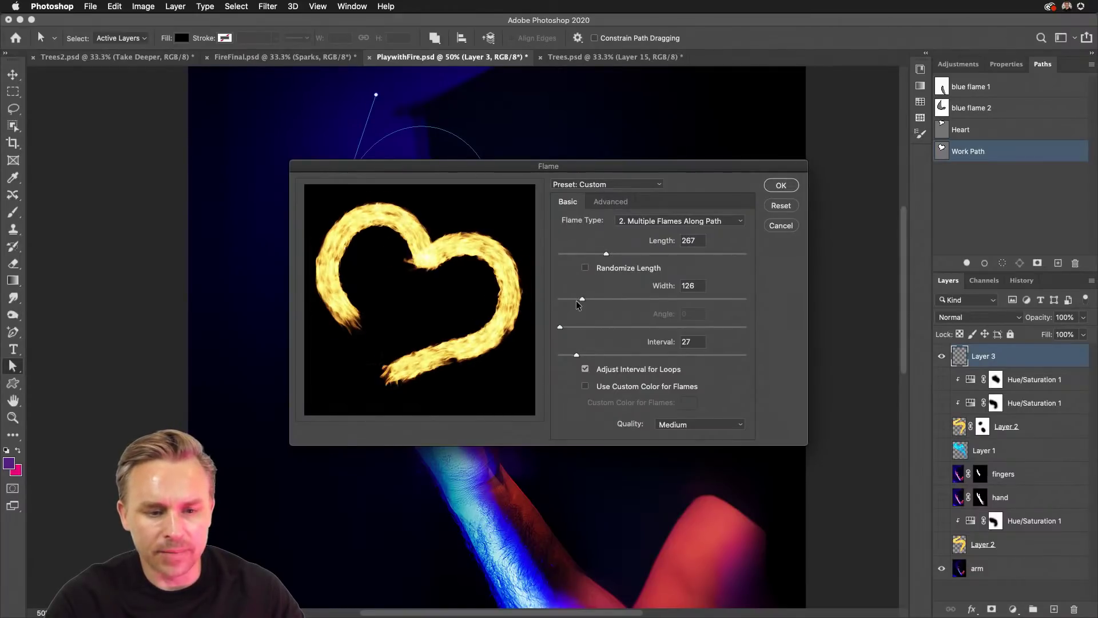
drag(577, 355, 571, 355)
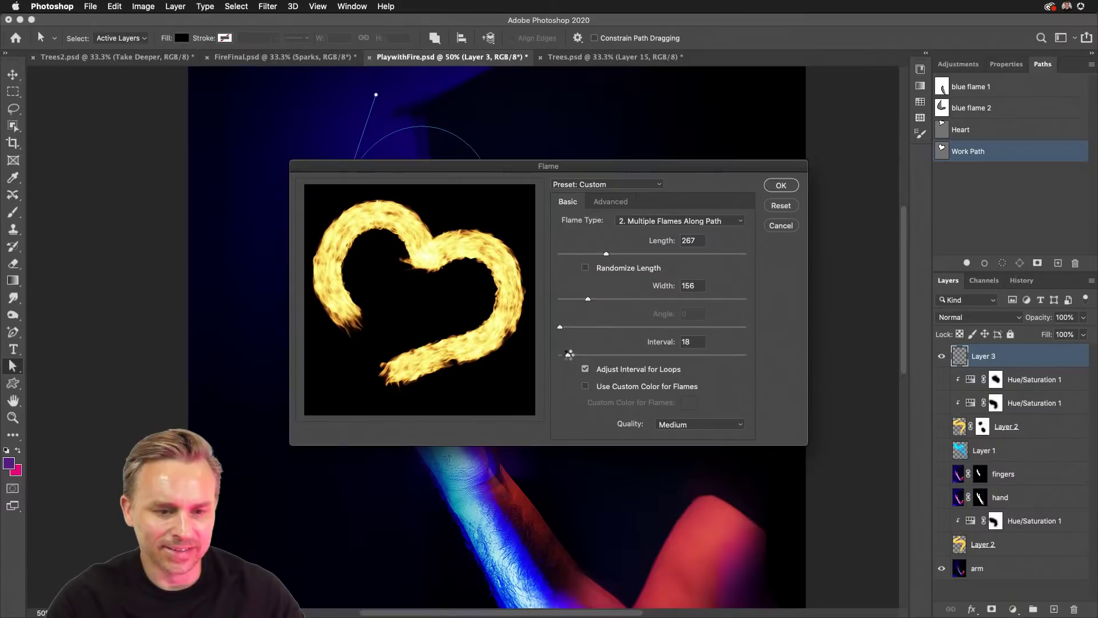
drag(569, 355, 599, 359)
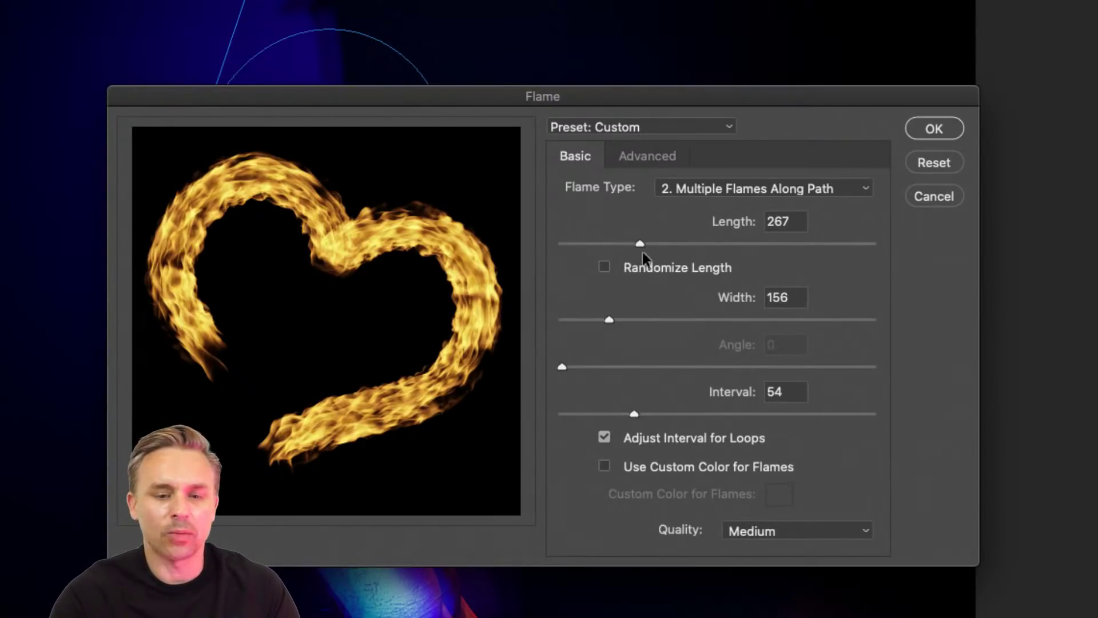
click(623, 319)
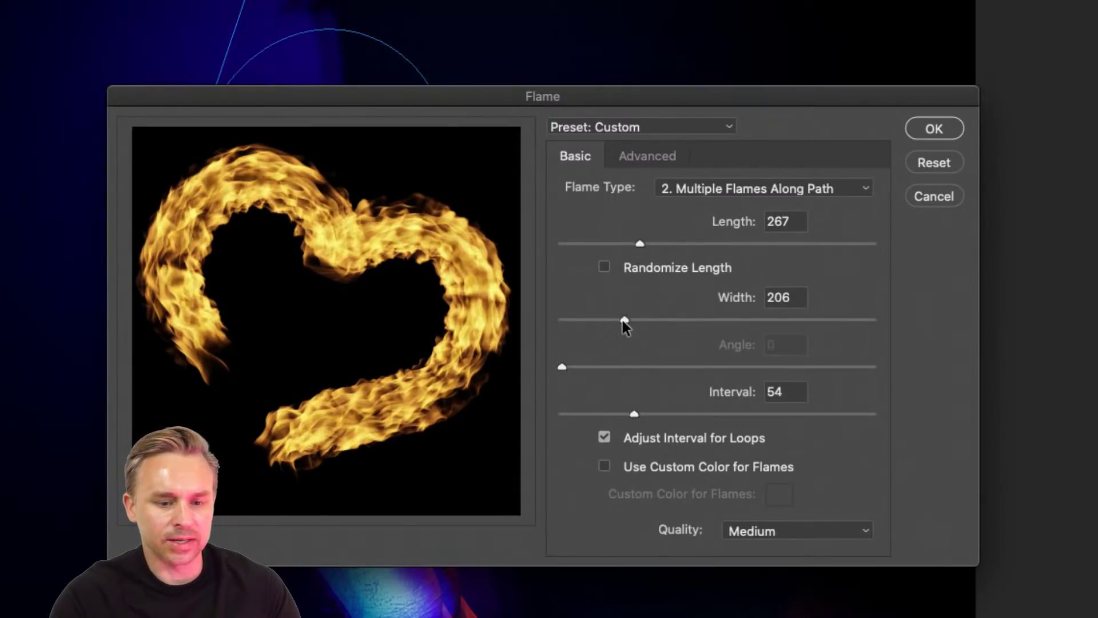
click(640, 412)
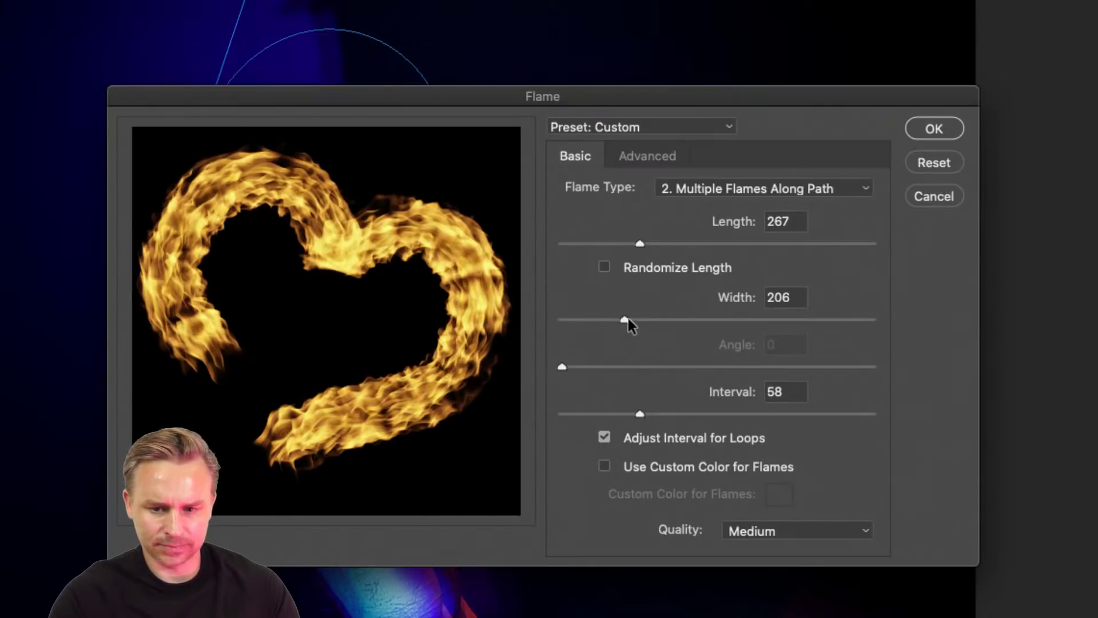
click(647, 243)
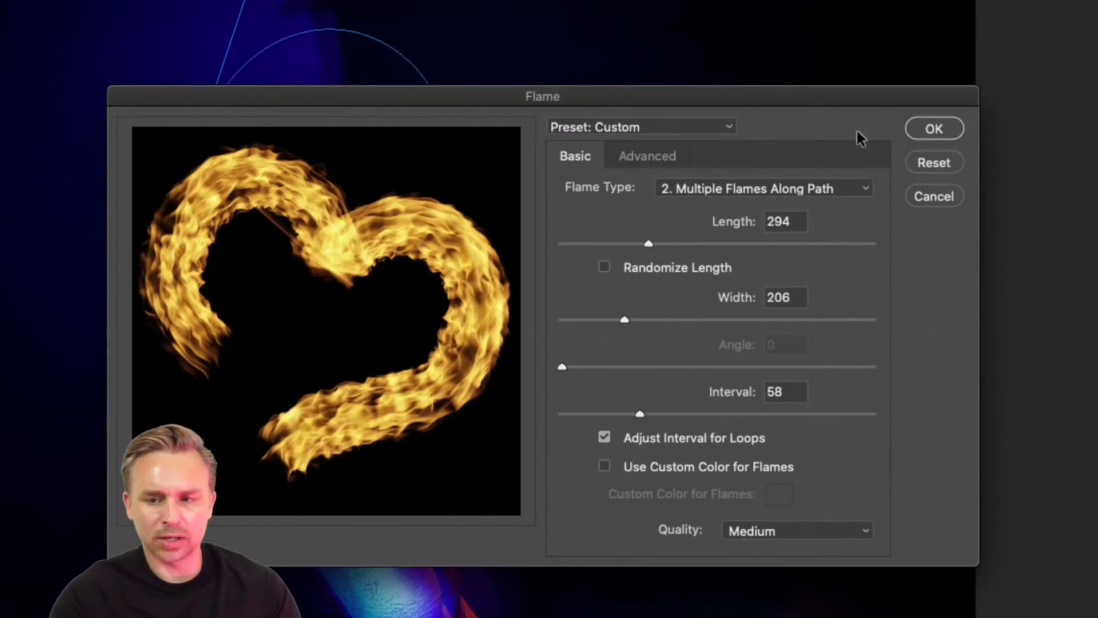
click(934, 129)
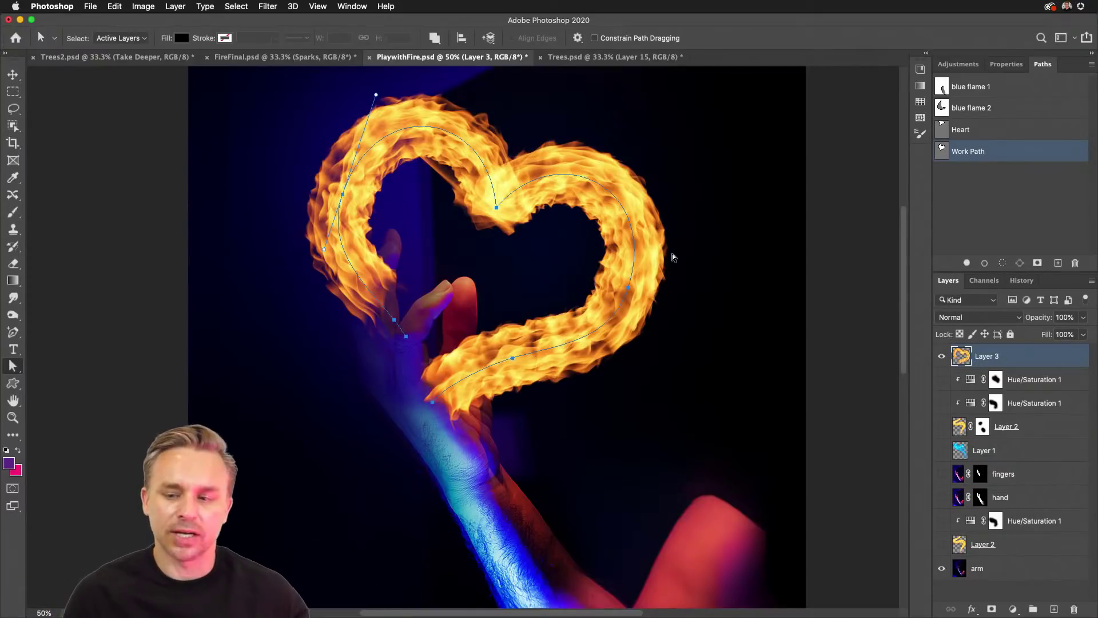
Step: Deselect the work path and show the fingers and hand layers beneath the heart flame
click(998, 226)
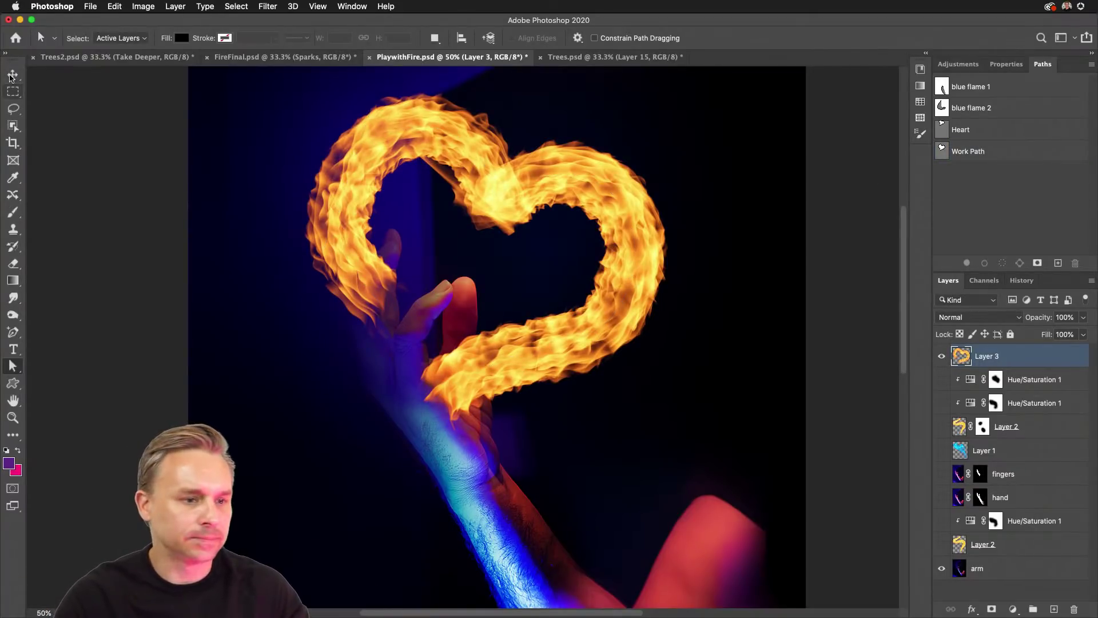
click(12, 75)
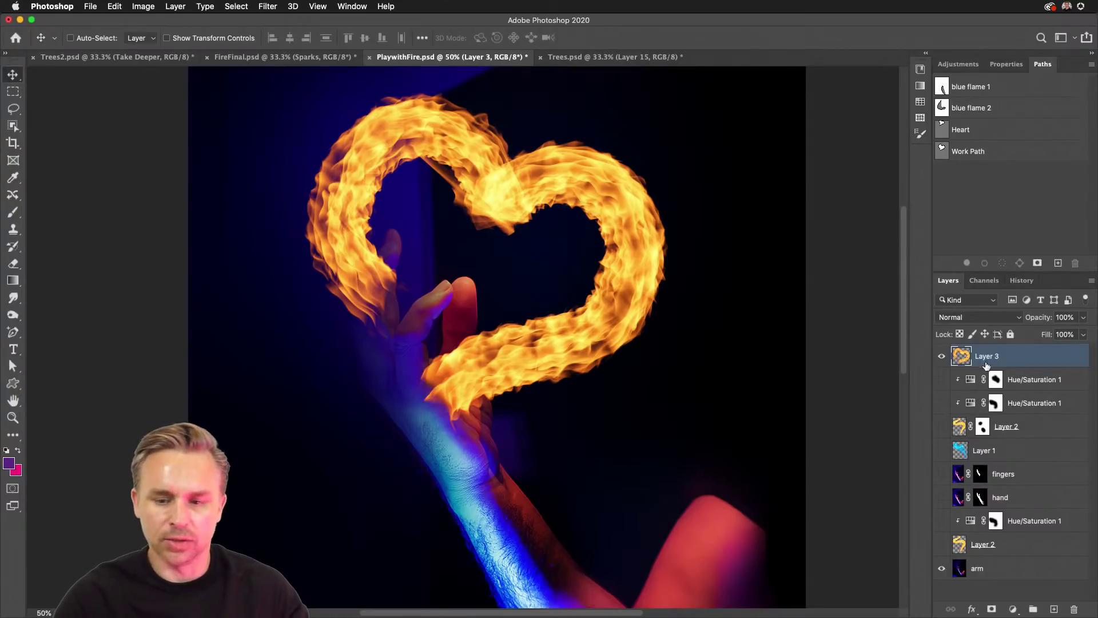
click(942, 483)
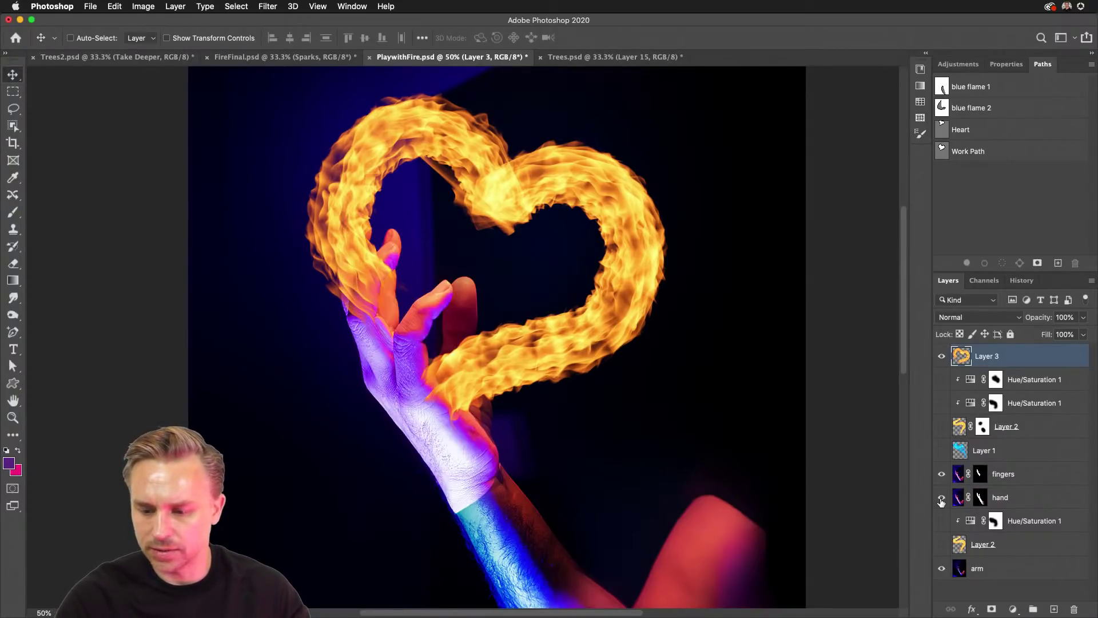
click(942, 497)
key(ctrl+Up)
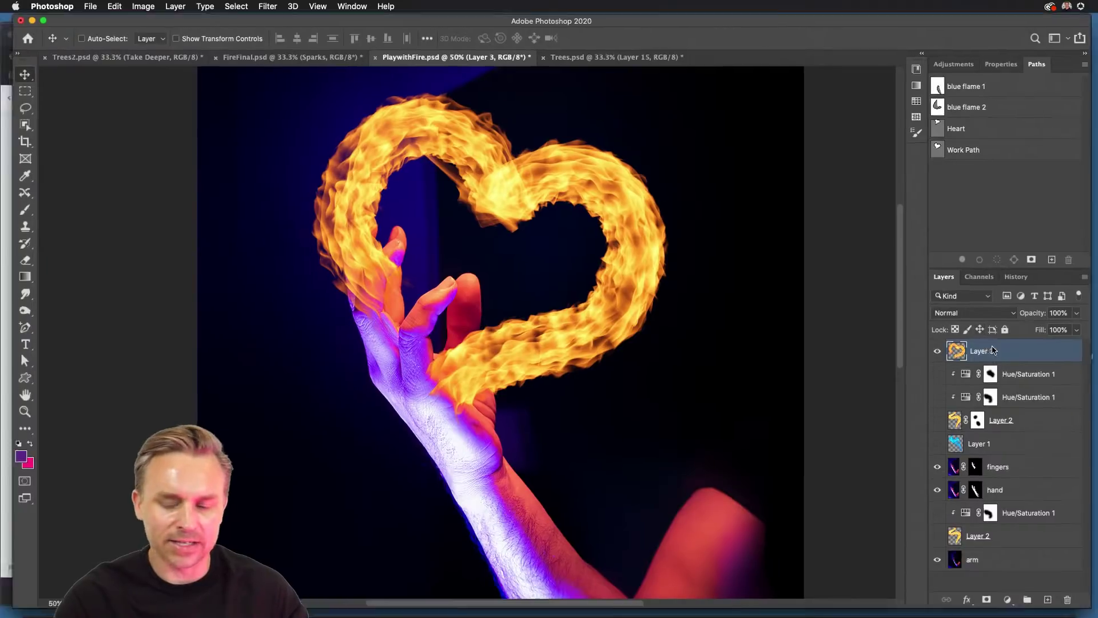
click(630, 240)
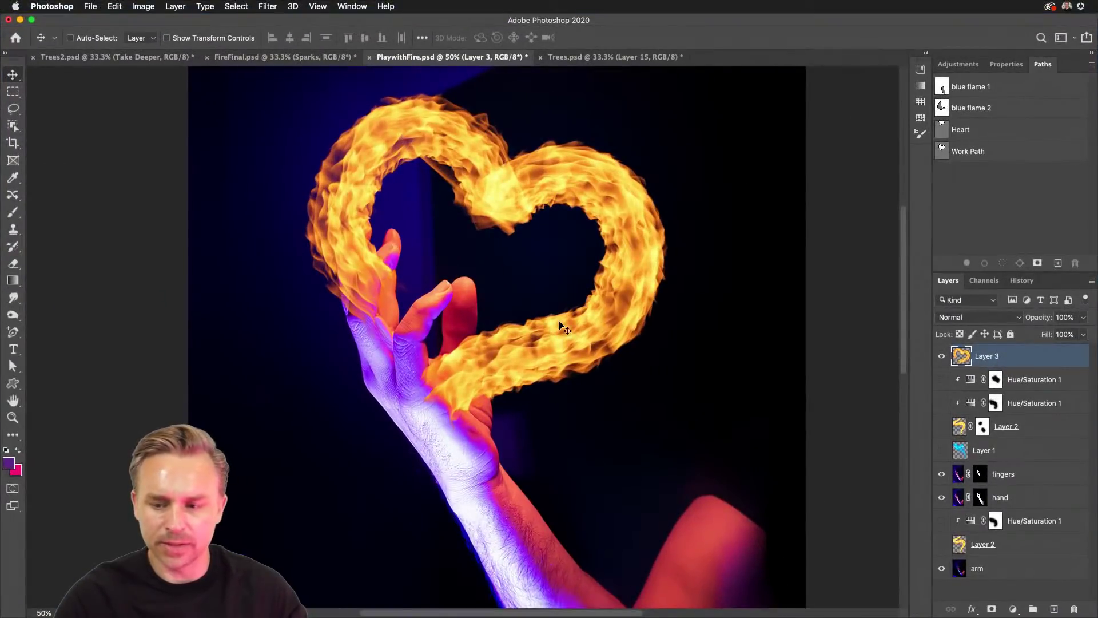
Step: Start Puppet Warp on Layer 3, pin both lobes and the centre dip, and bend the heart's left end inward
click(114, 8)
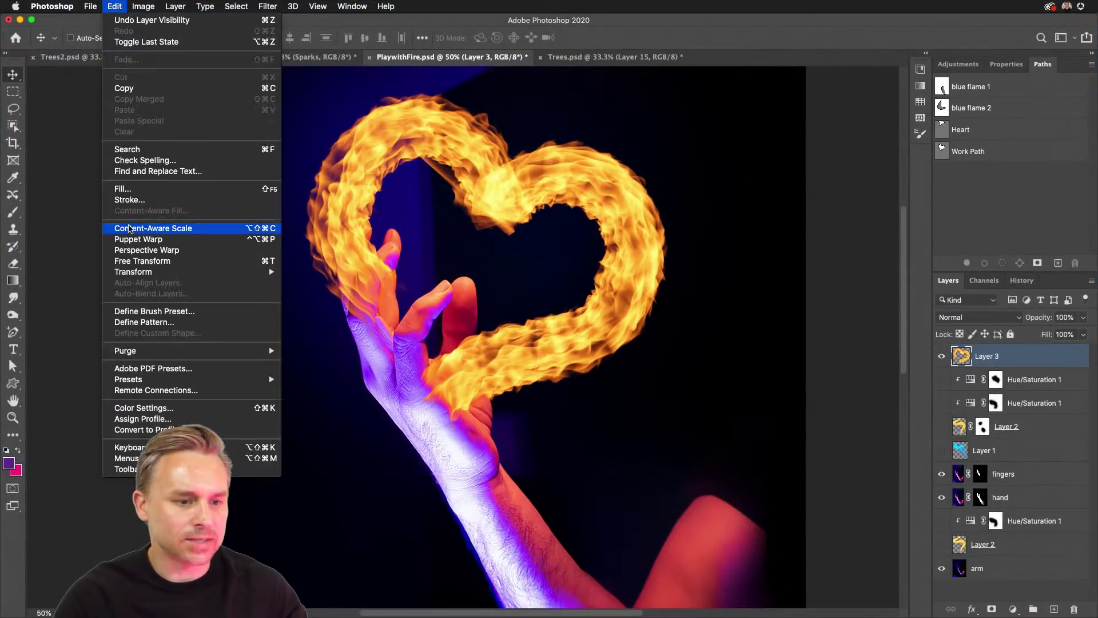
click(131, 239)
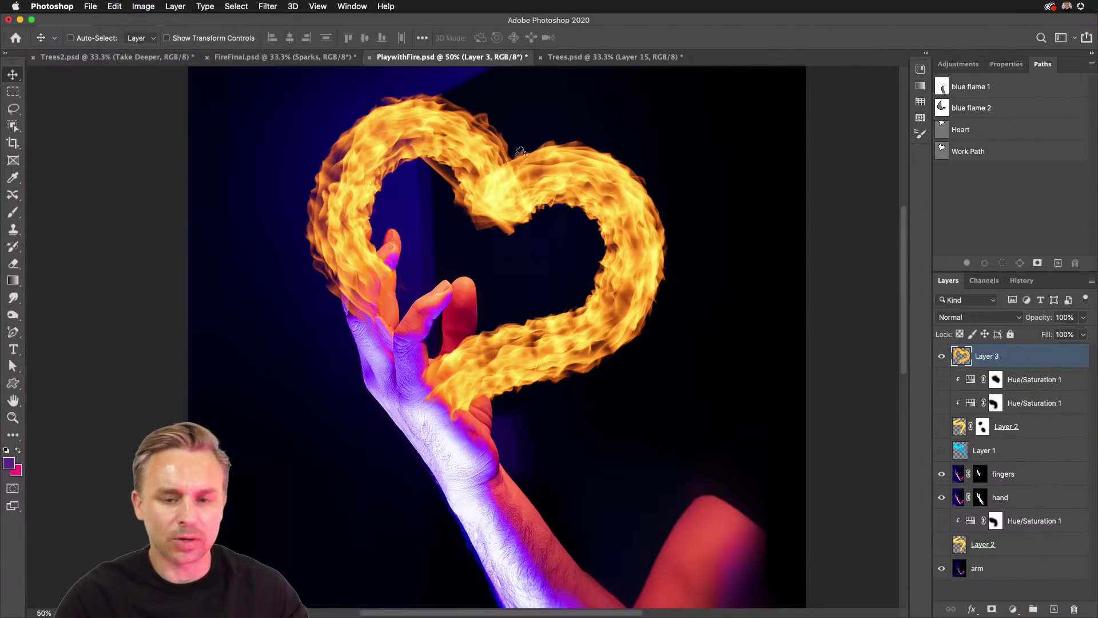
click(624, 198)
click(521, 187)
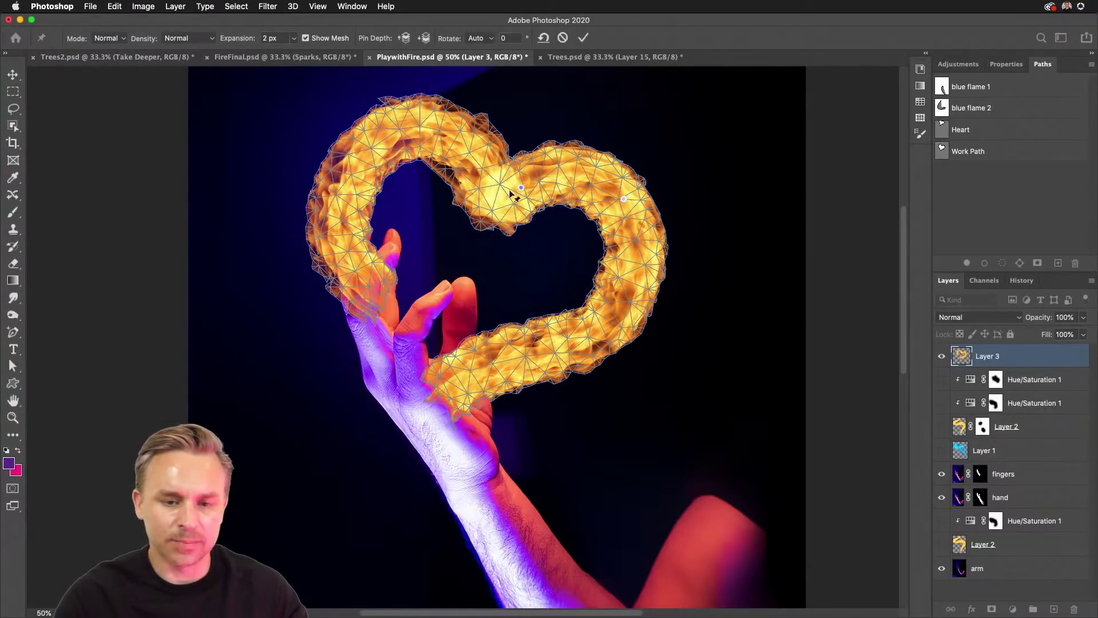
click(389, 135)
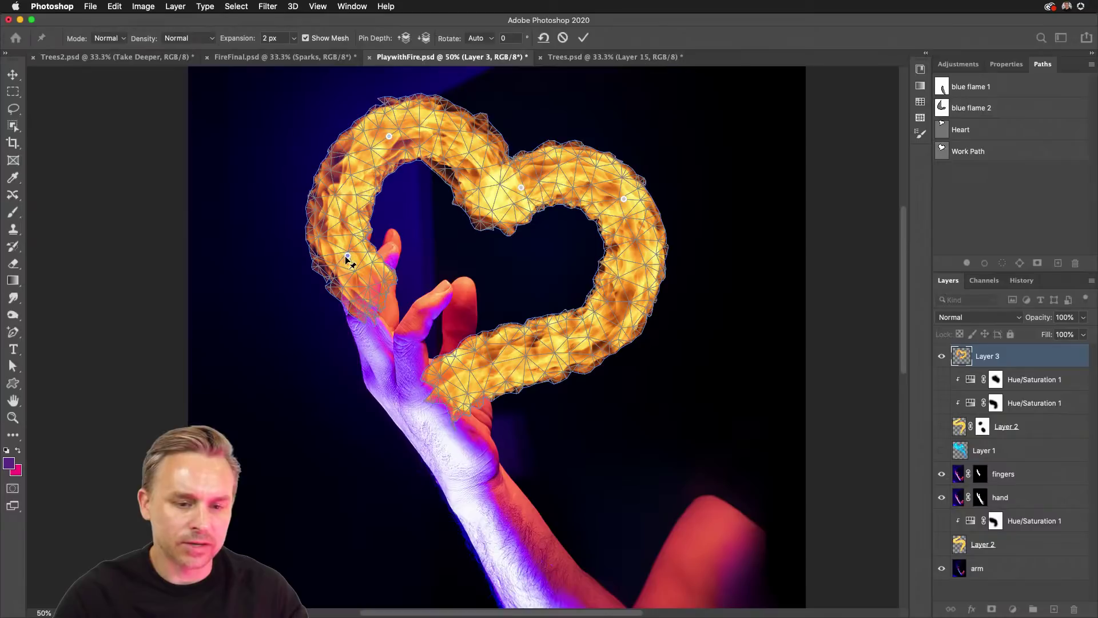
drag(350, 255, 372, 242)
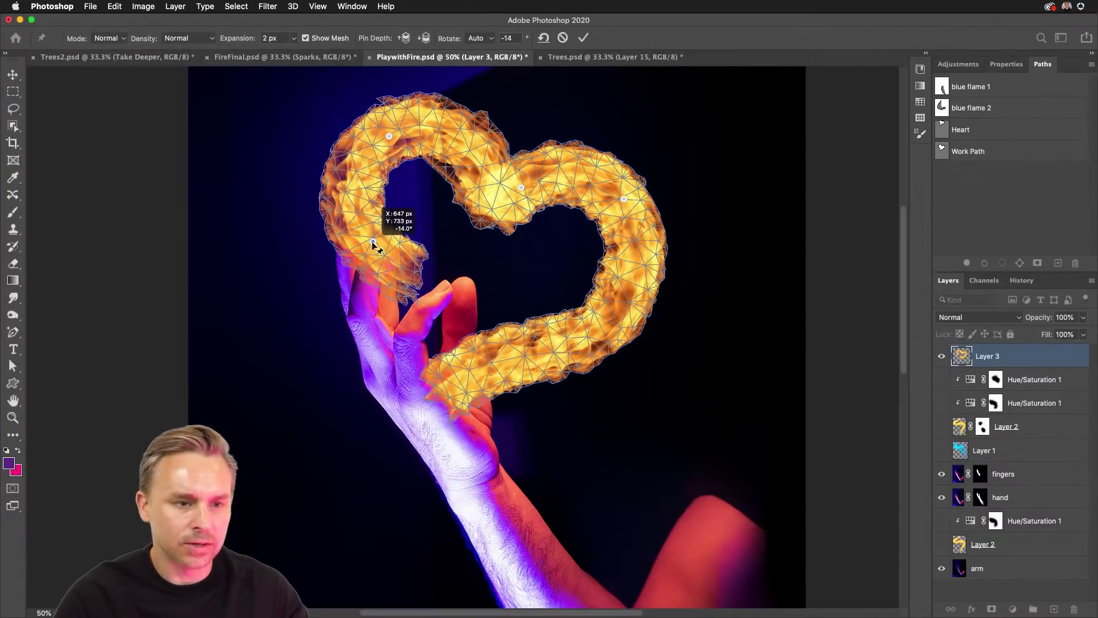
Step: Set the Puppet Warp mode to Distort, pull the left end pin toward the fingers and raise the left lobe's pin
click(107, 38)
click(107, 47)
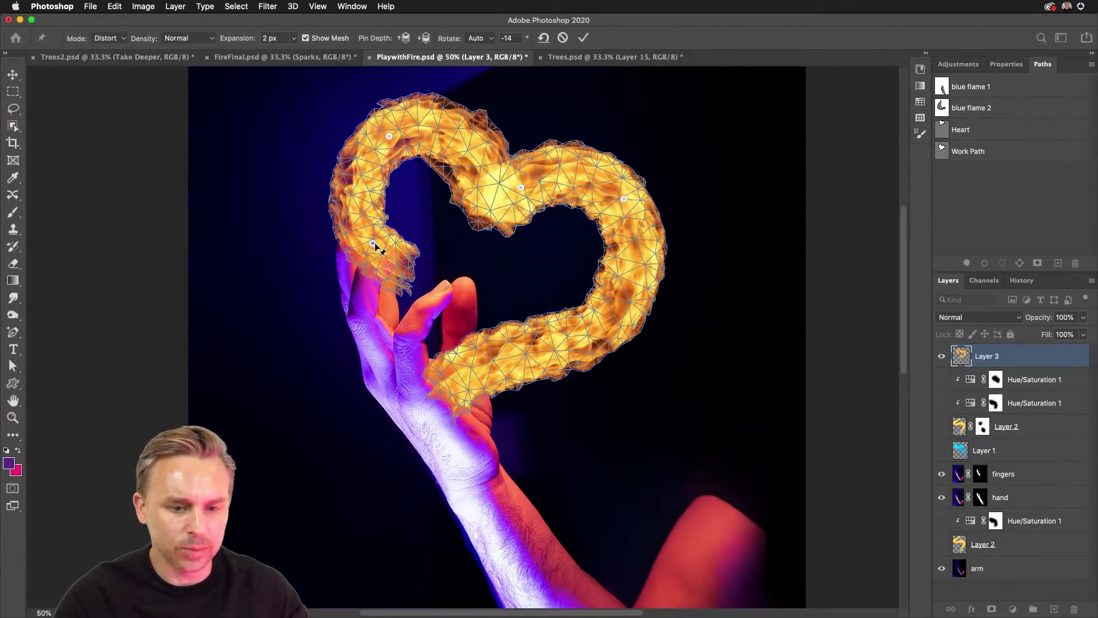
drag(373, 244, 400, 268)
drag(388, 137, 385, 125)
Step: Pin the heart's lower arm, pull the right lobe up and outward, and taper both flame ends with additional pins
click(560, 332)
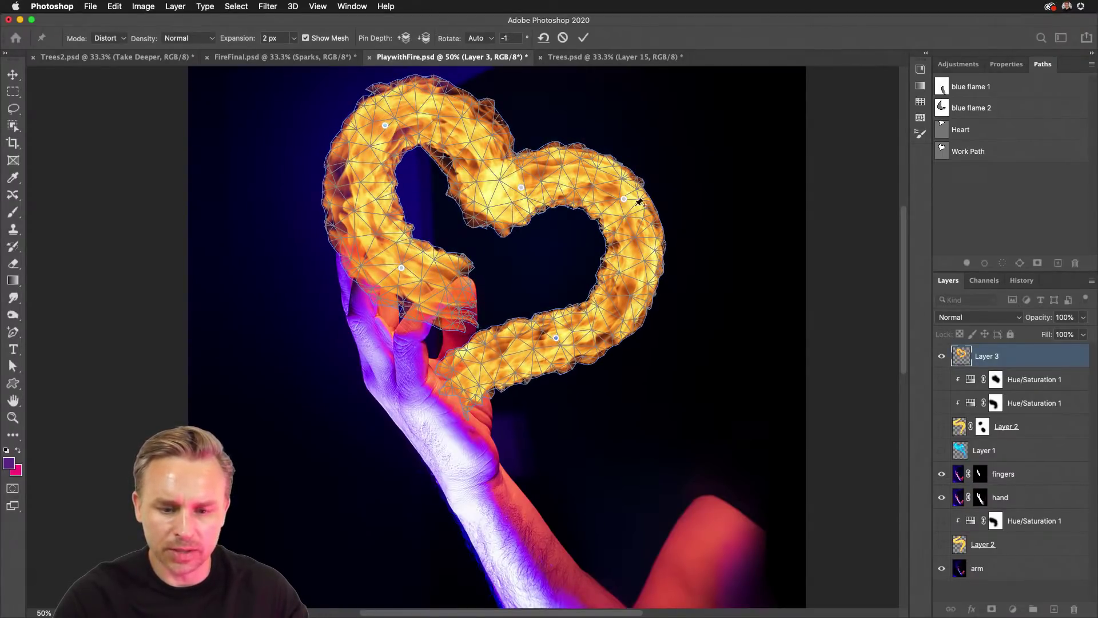
drag(624, 199, 651, 181)
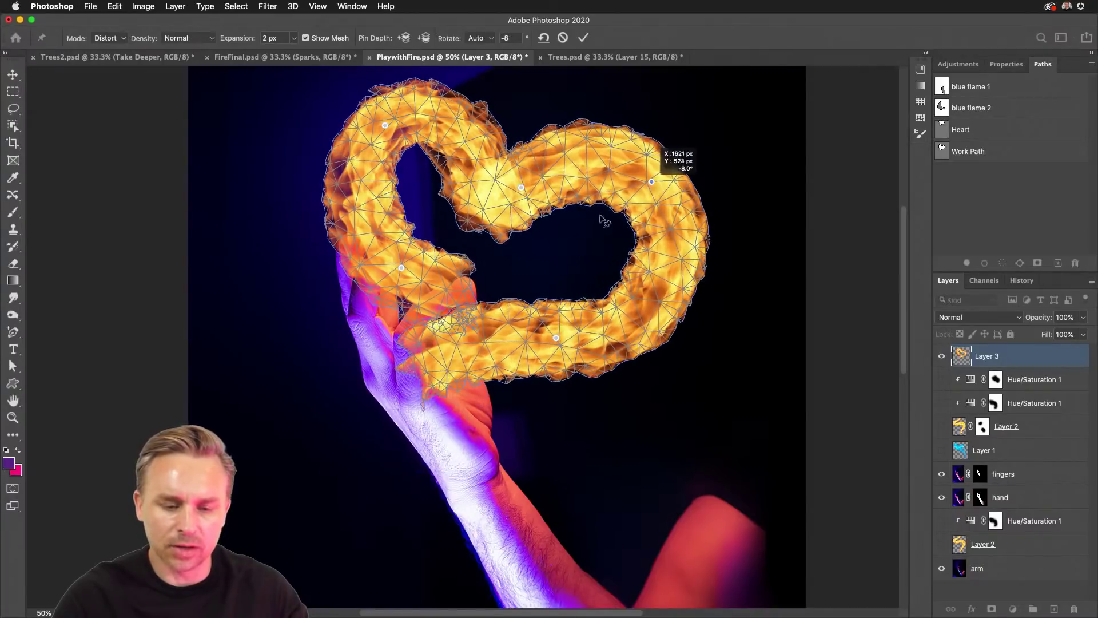
drag(448, 350, 492, 359)
drag(450, 282, 429, 276)
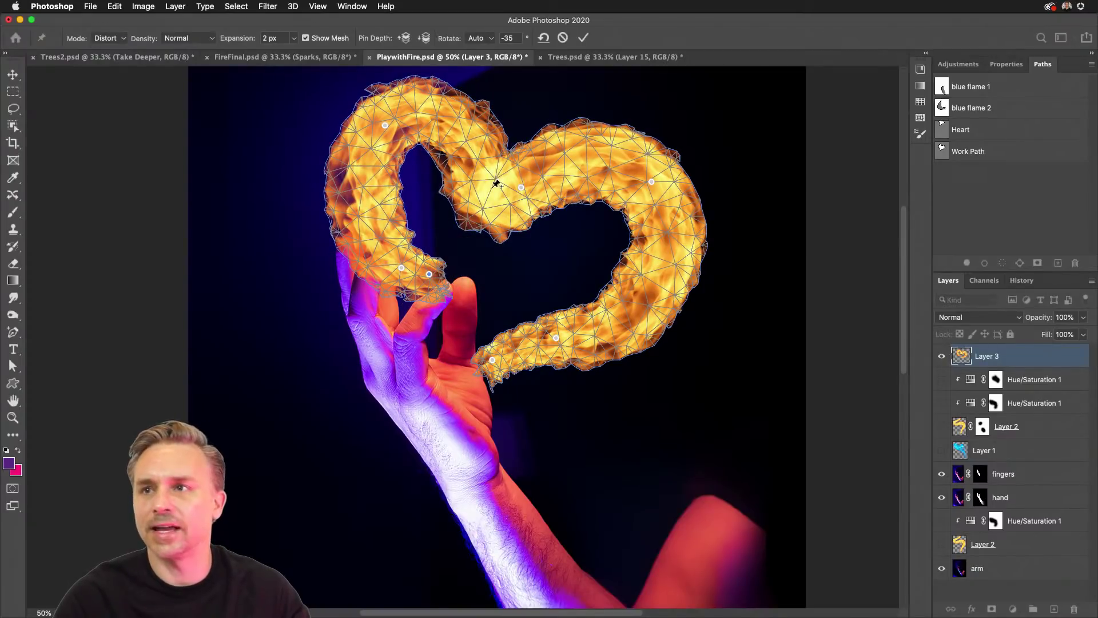
Step: Add a pin beside the centre dip and shift it right, and lower the two lower-arm pins toward the palm
click(467, 184)
drag(466, 185, 482, 184)
drag(492, 360, 480, 373)
drag(556, 338, 547, 346)
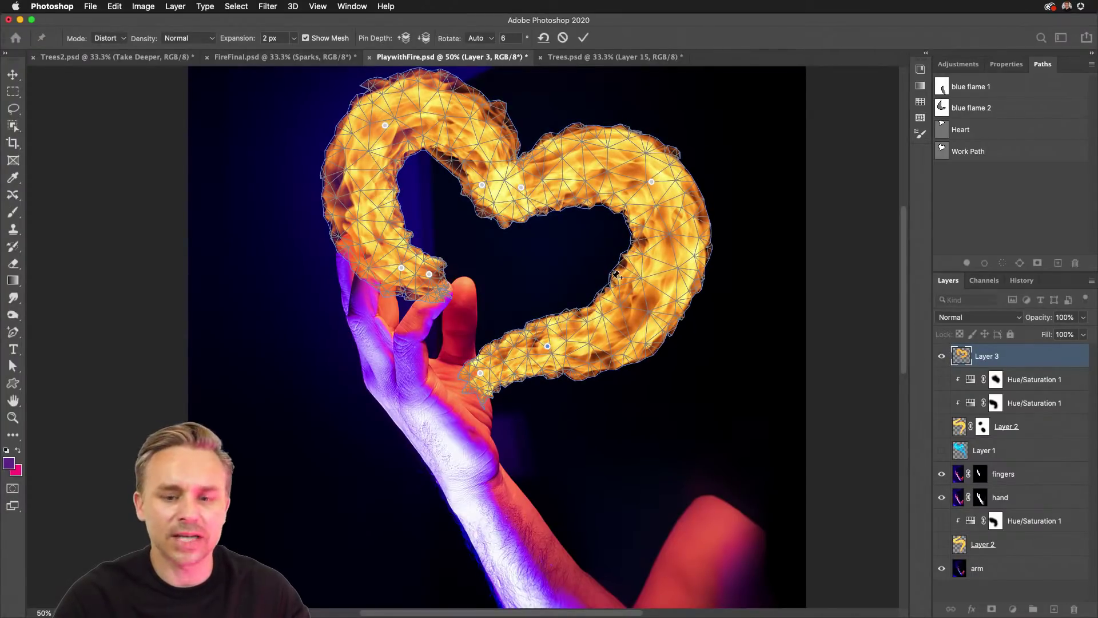
click(661, 286)
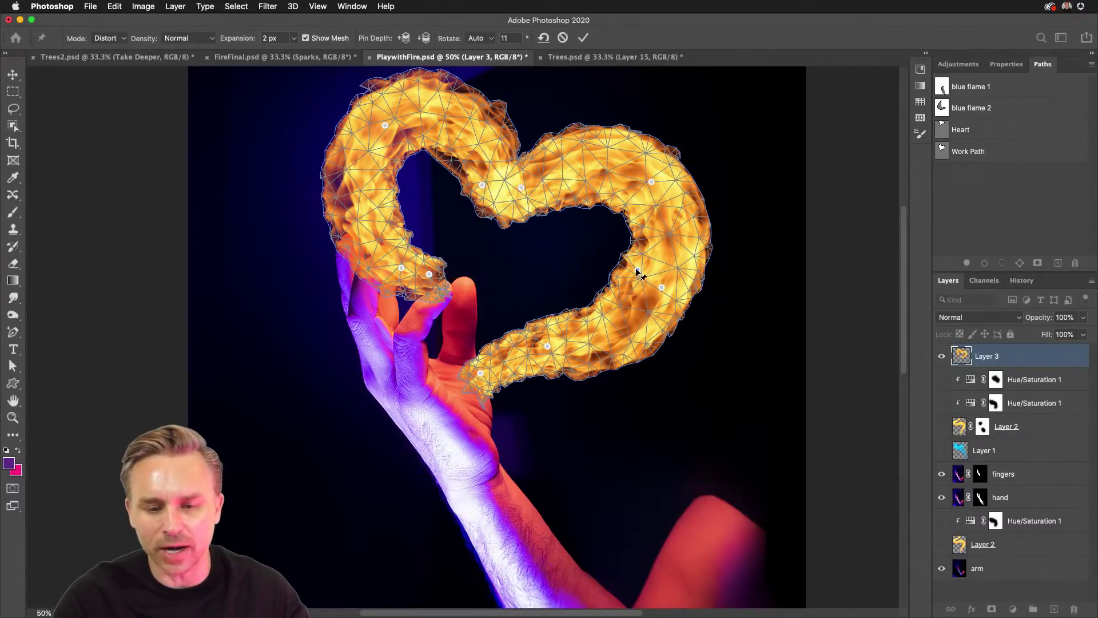
drag(637, 271, 638, 276)
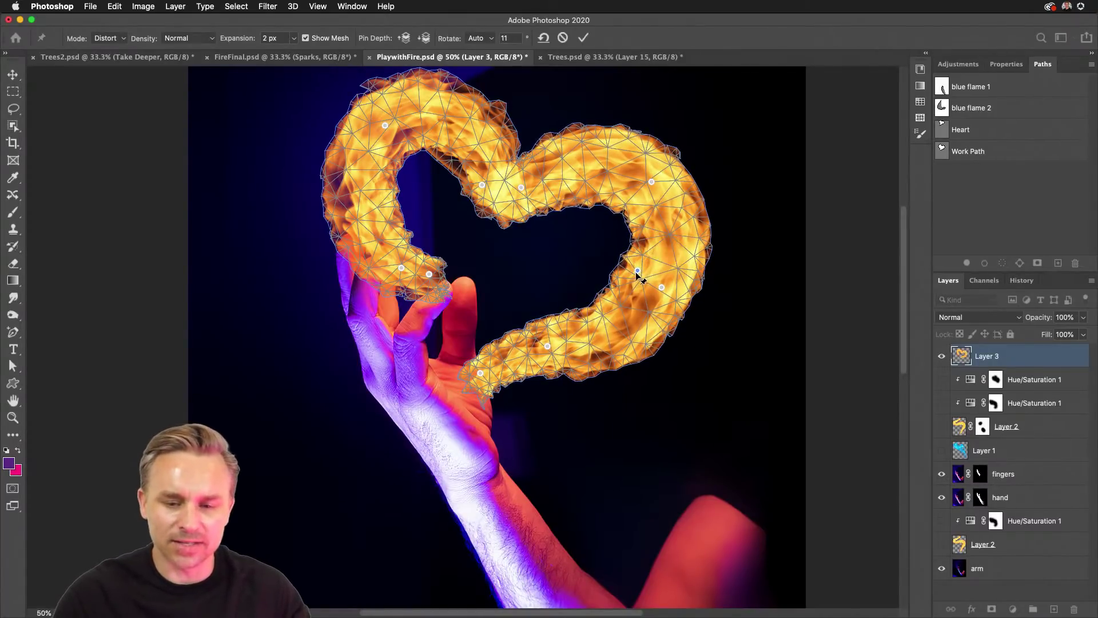
alt+click(637, 270)
alt+click(662, 286)
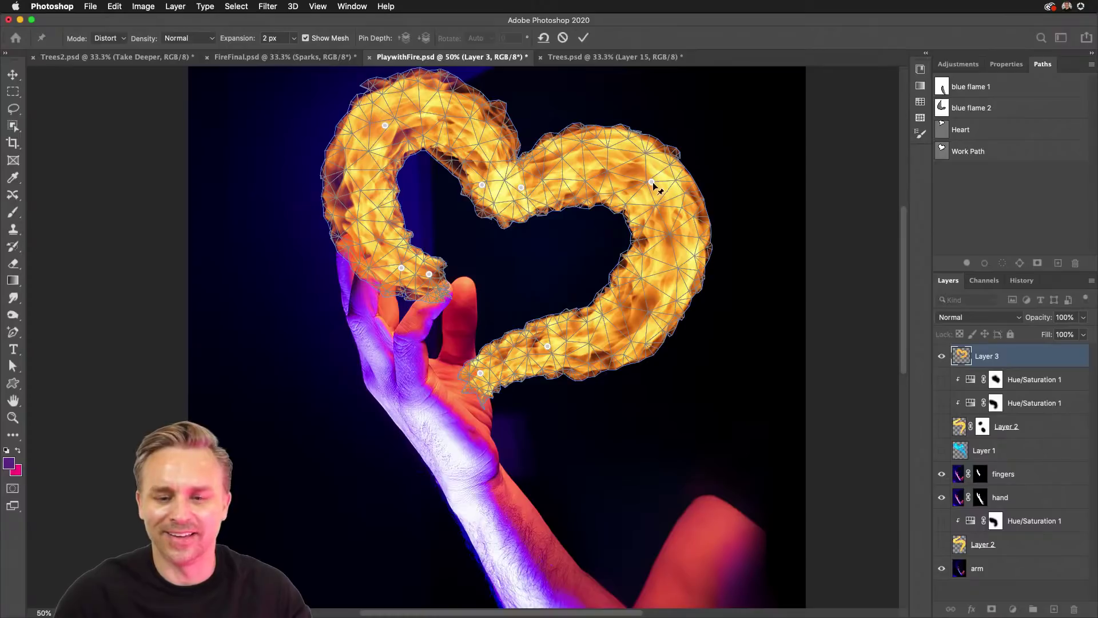
Step: Pull the right lobe farther outward, fine-tune the two lower-arm pins, and apply the Puppet Warp
drag(652, 182, 671, 176)
drag(548, 347, 549, 343)
drag(480, 375, 486, 380)
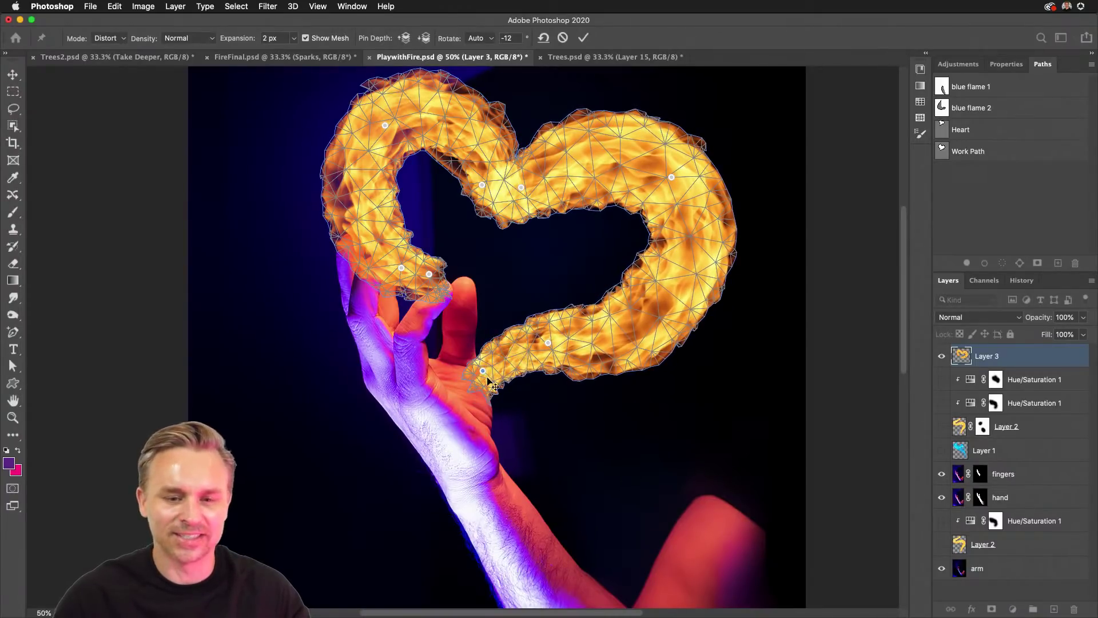
key(Return)
Step: Narrow the heart flame from its right side with Free Transform and move it slightly up and right above the hand
key(super+t)
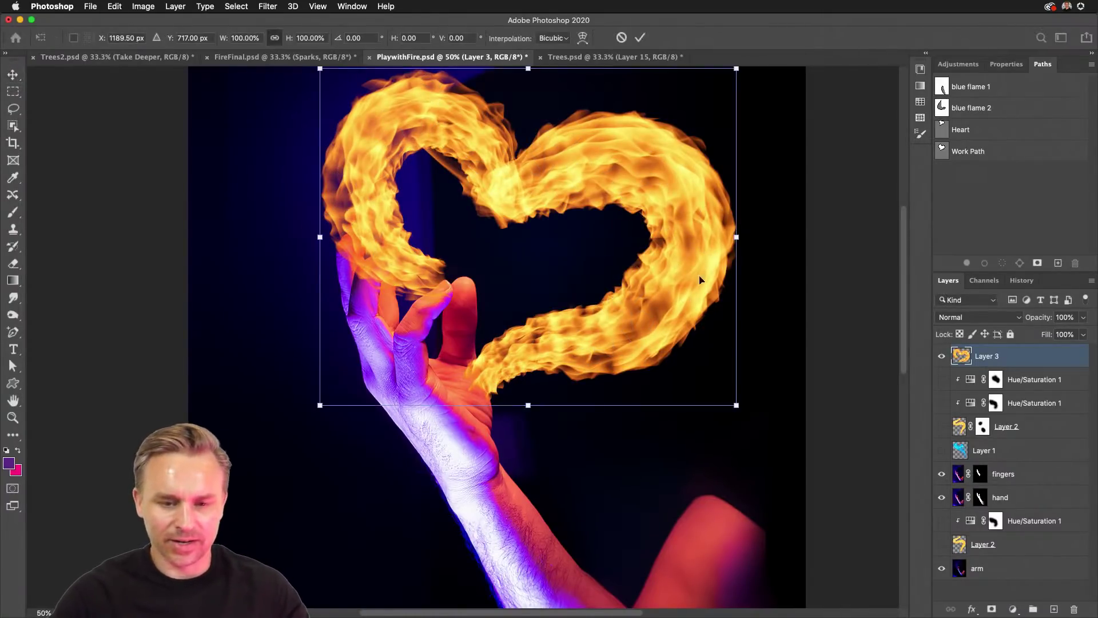
drag(734, 237, 680, 237)
key(Return)
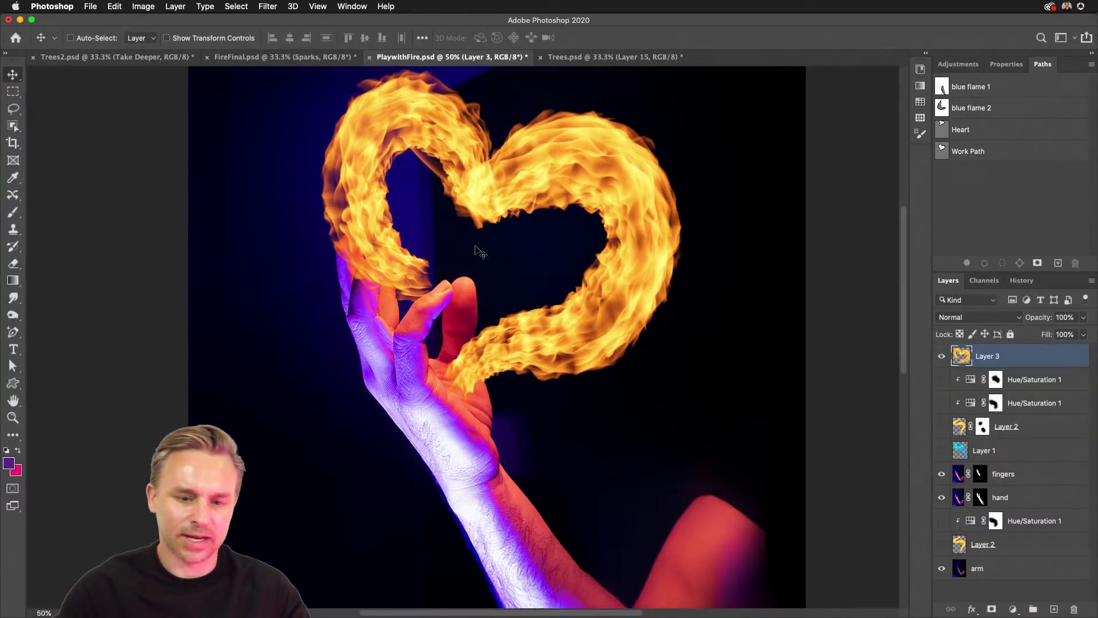
key(super+minus)
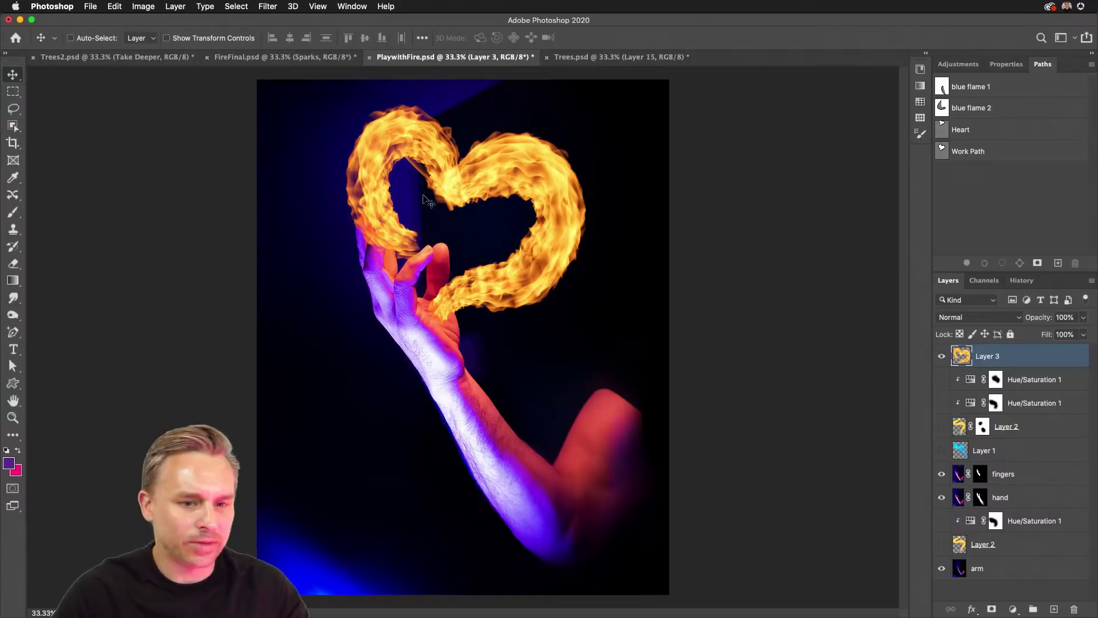
drag(427, 199, 436, 187)
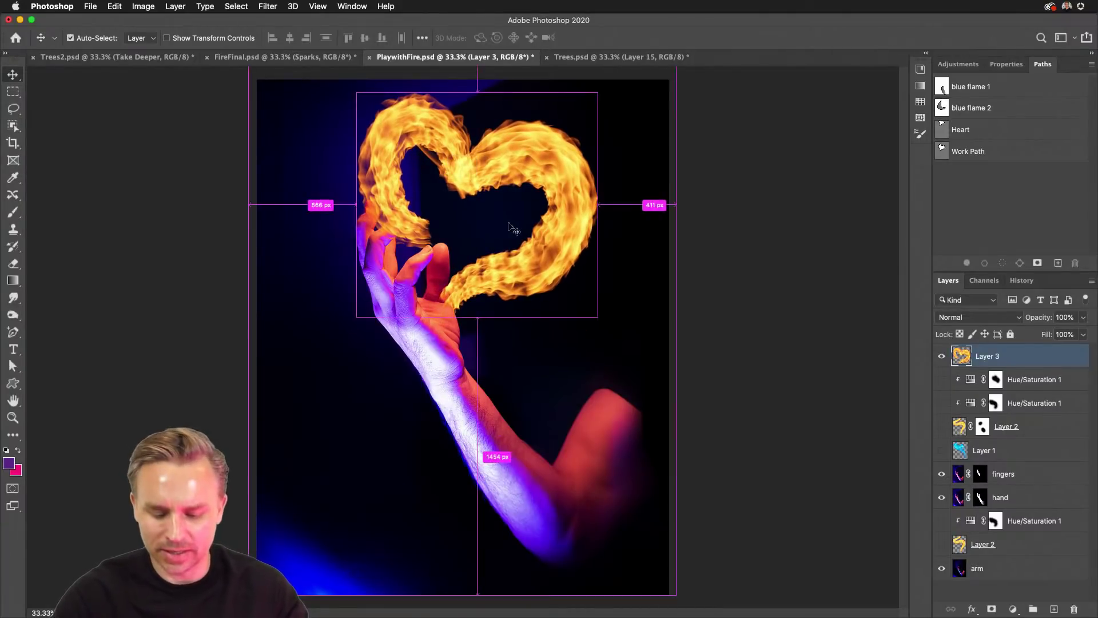
Step: Recolour the heart flame red by applying Hue/Saturation to Layer 3 with a hue of -26
key(super+u)
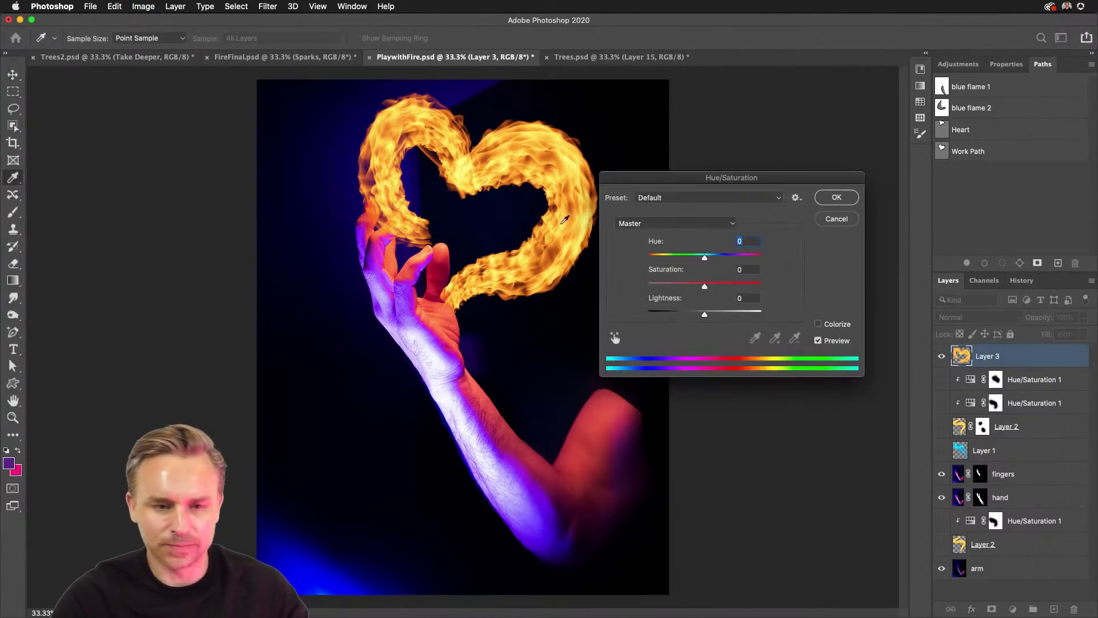
mouse_move(708, 260)
mouse_down()
mouse_move(717, 260)
mouse_move(691, 261)
mouse_up()
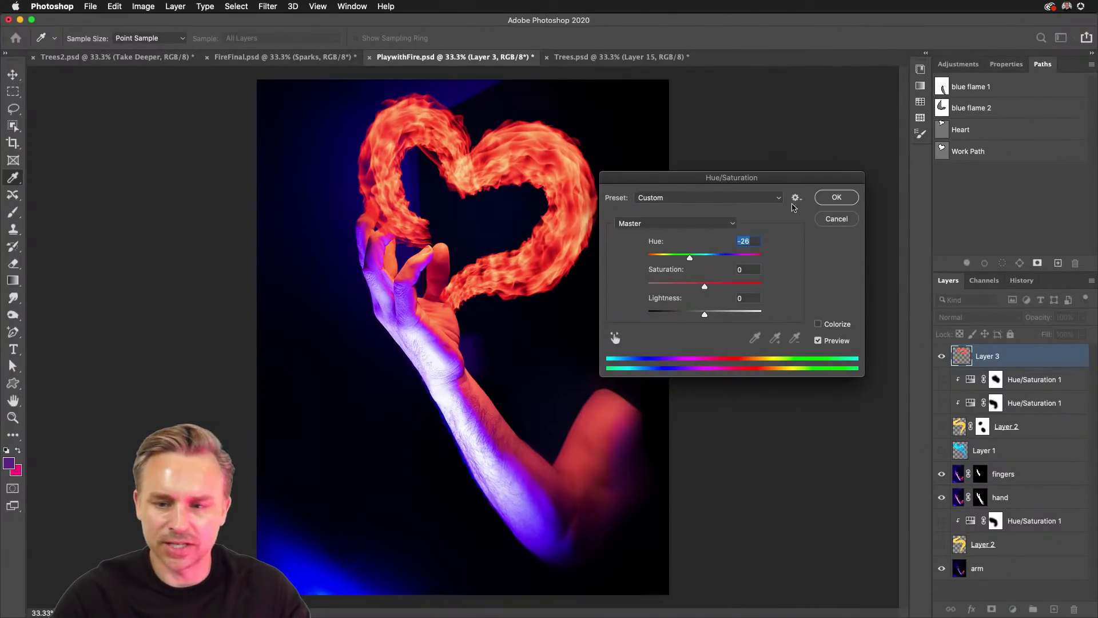
click(836, 197)
Step: Show both Layer 2 flame layers and all their clipped Hue/Saturation adjustments, leaving Layer 1 hidden
click(940, 426)
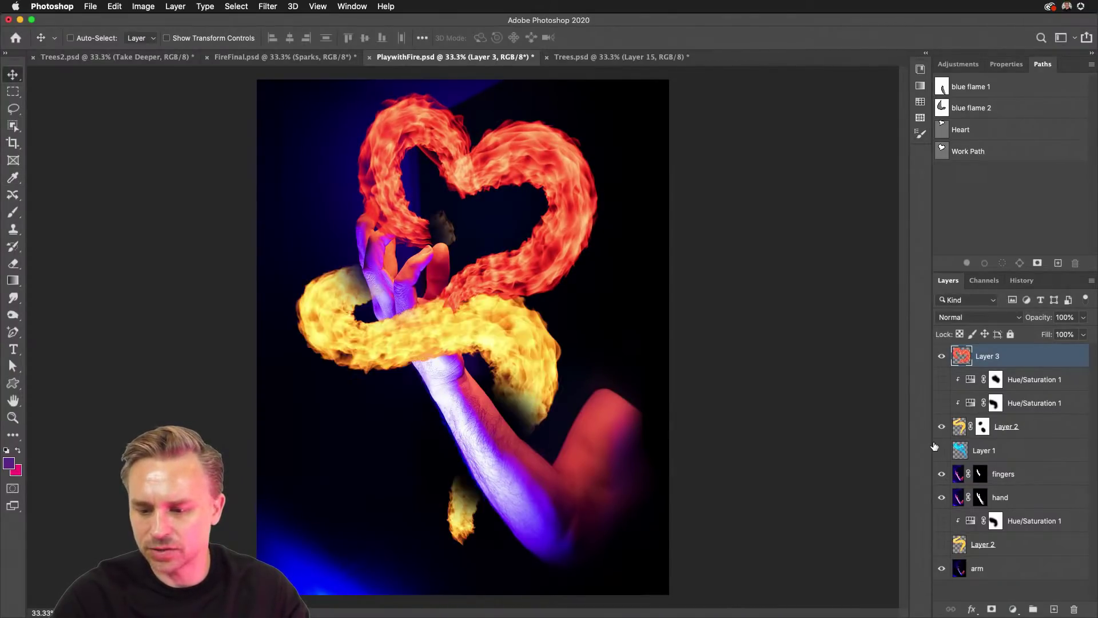
drag(941, 405, 941, 379)
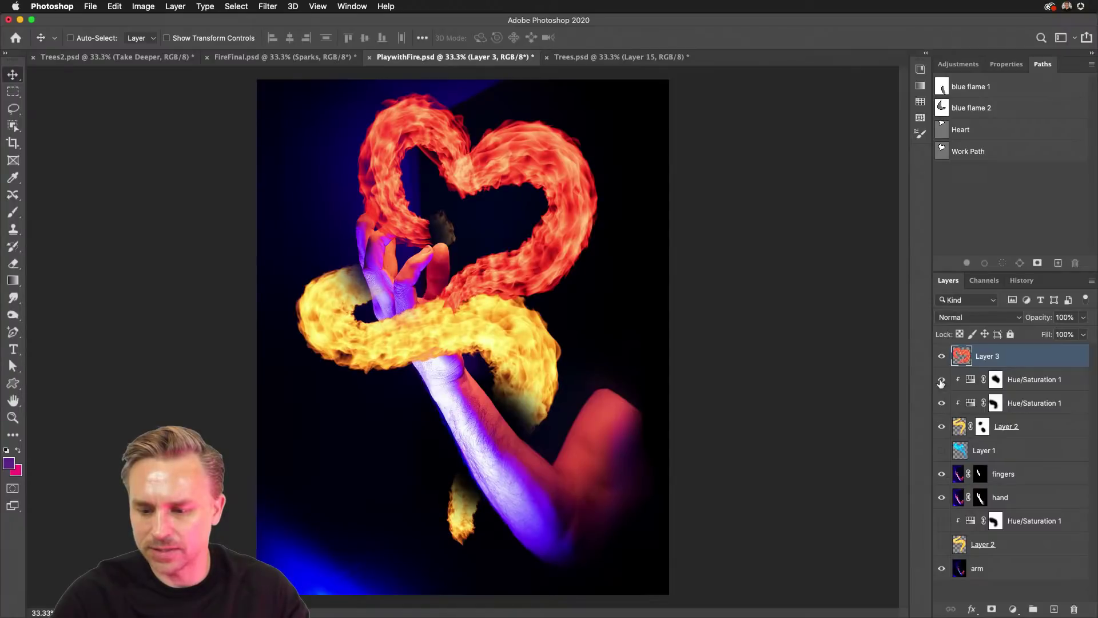
click(941, 543)
click(942, 520)
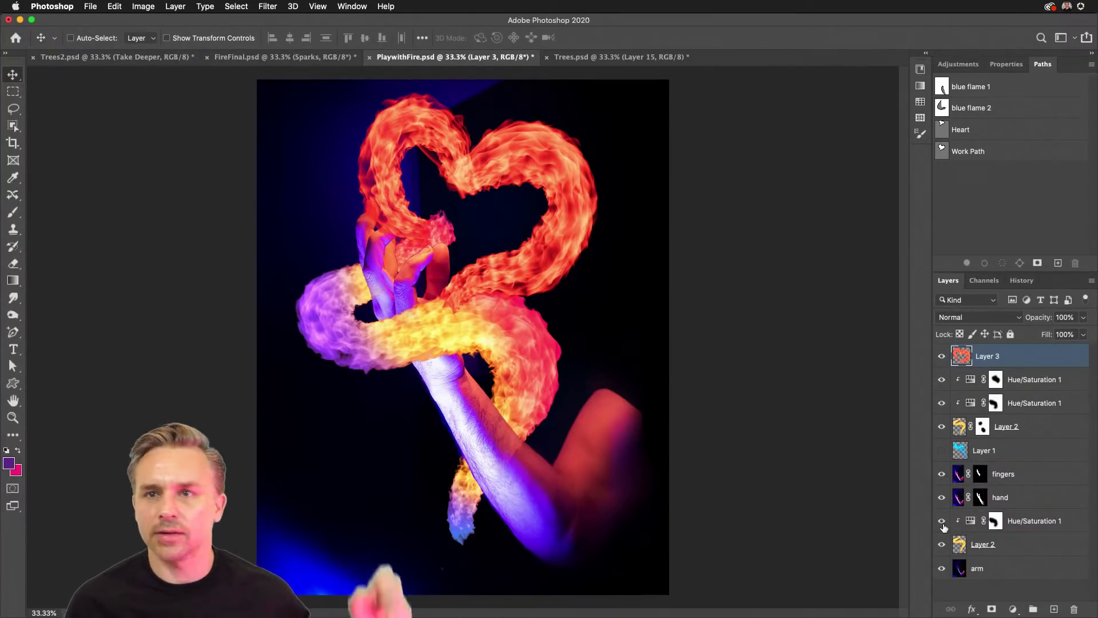
Step: Switch to FireFinal.psd and examine the finished composition in full-screen mode, fitted to the screen
click(218, 60)
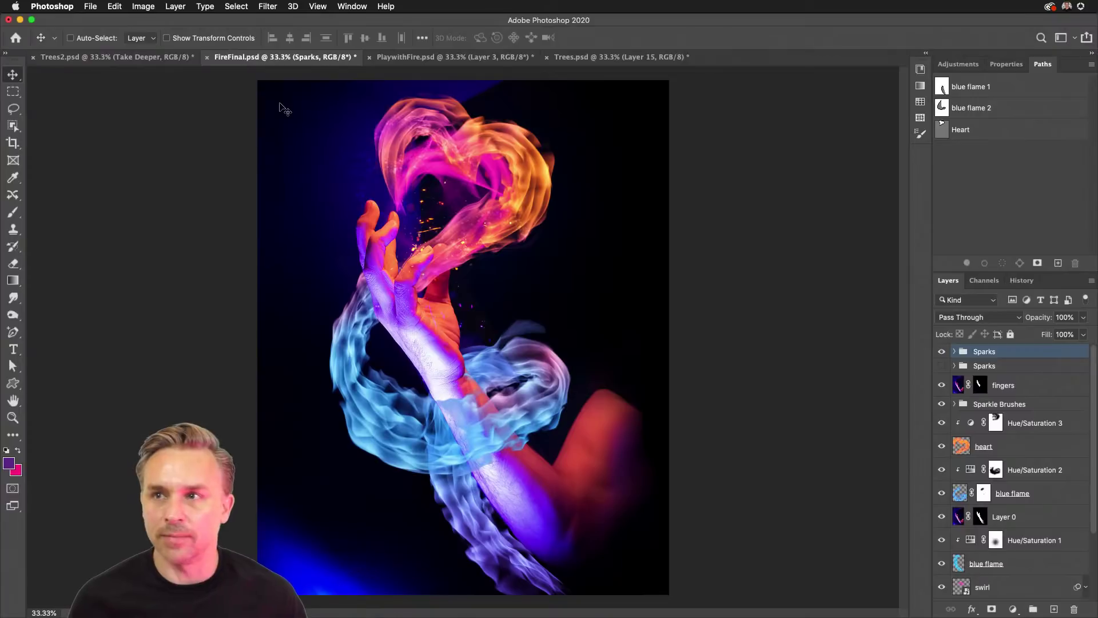
key(f)
key(f)
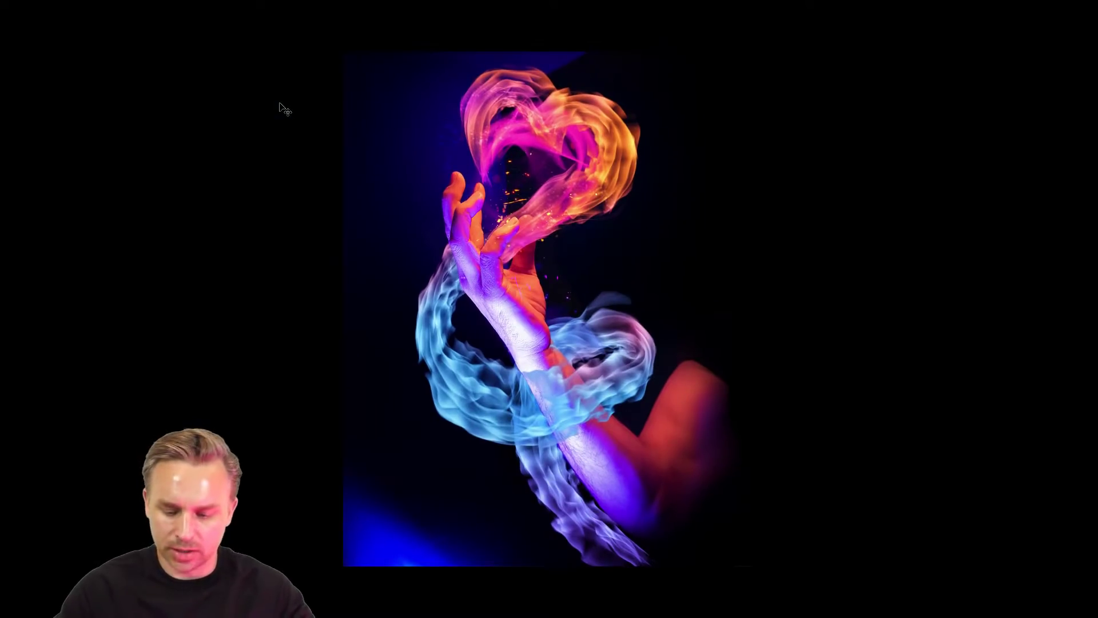
key(ctrl+0)
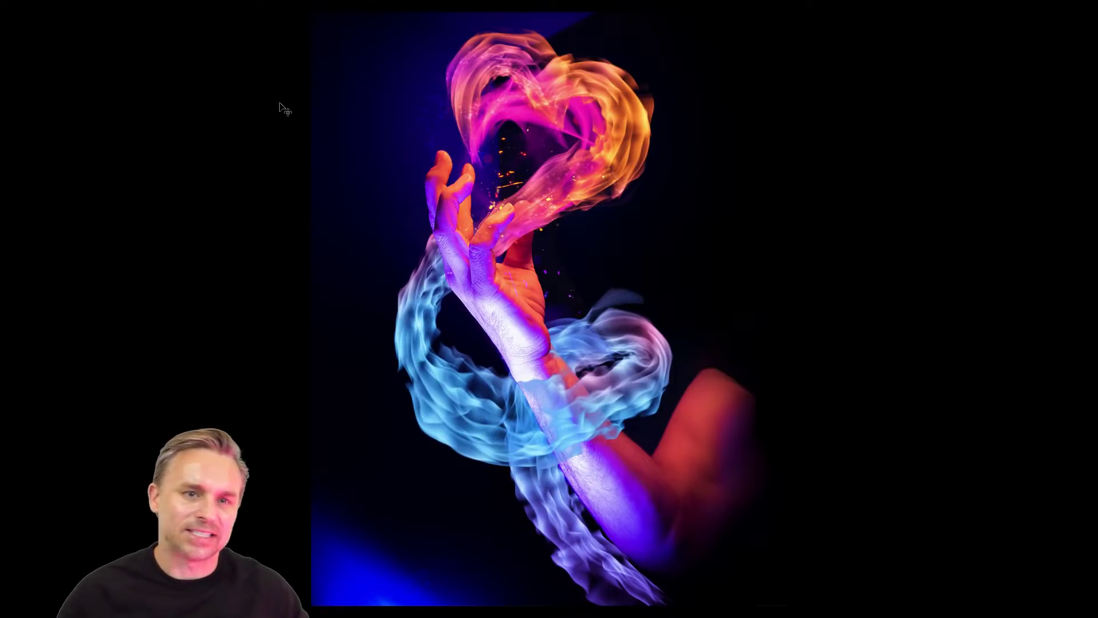
key(f)
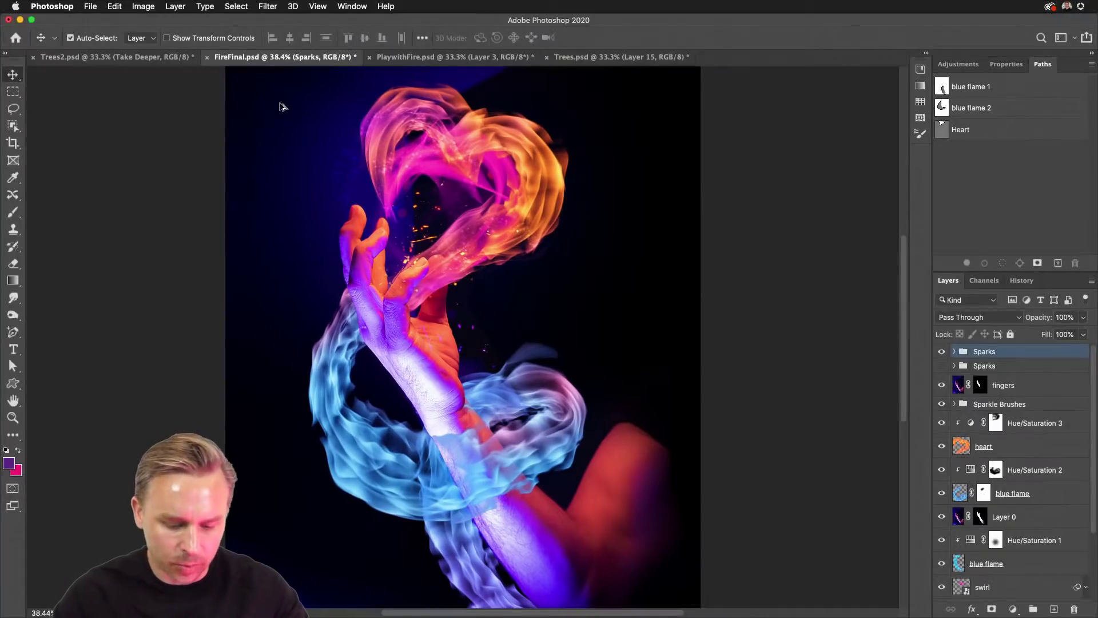
Step: Export FireFinal.psd with Save for Web as a high-quality JPEG named FireFinal.jpg on the Desktop
key(super+s)
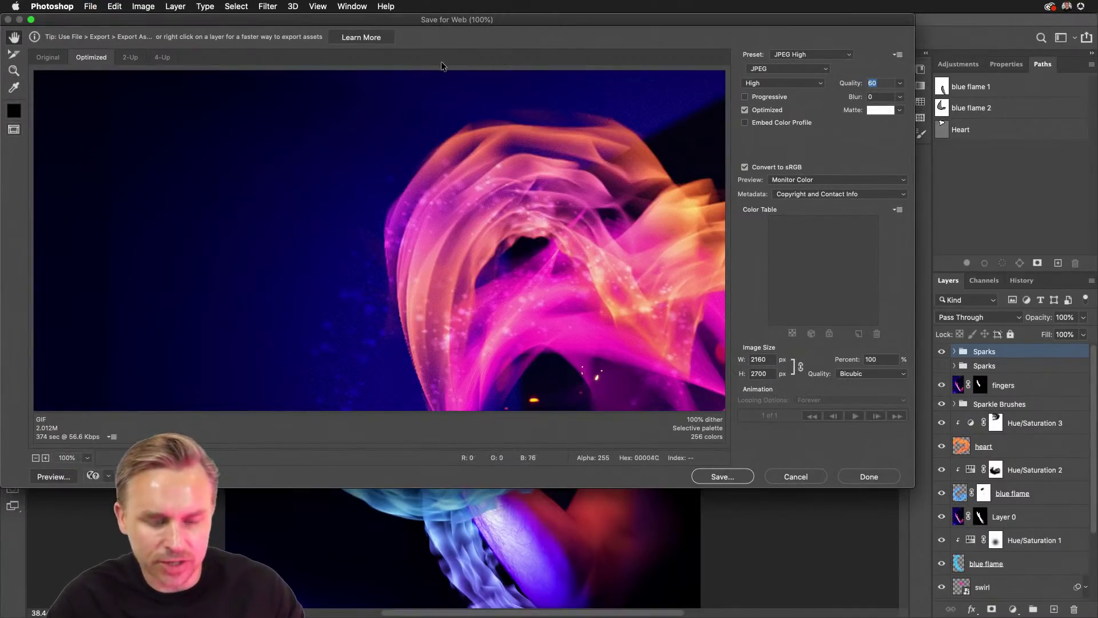
click(724, 478)
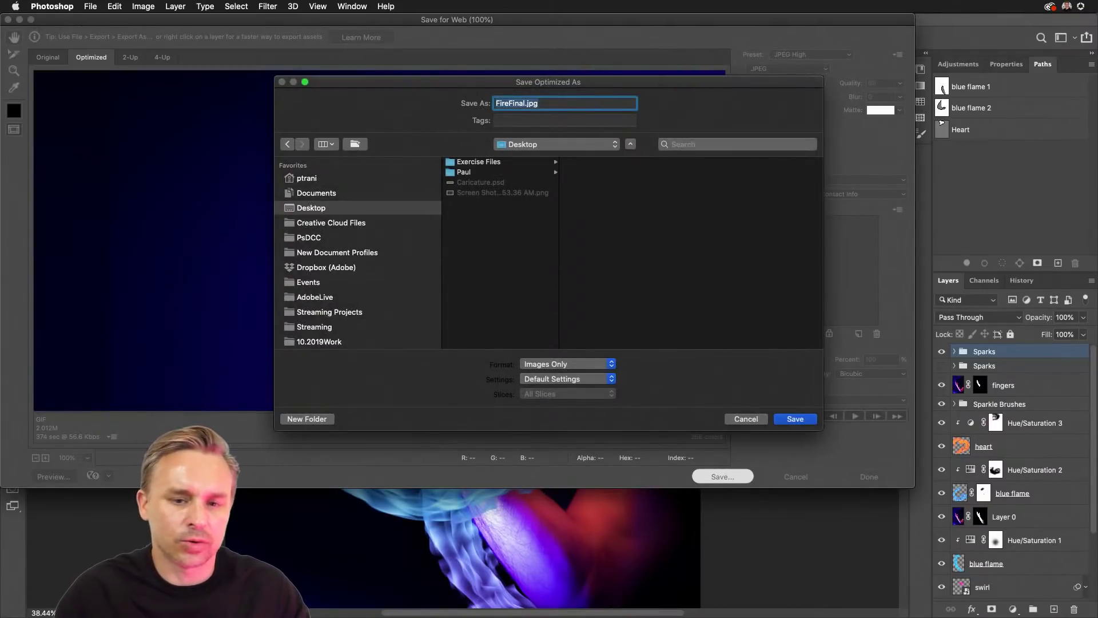
key(Return)
Step: Switch to Behance in Chrome, create a new project, and upload FireFinal.jpg from the Desktop
click(20, 20)
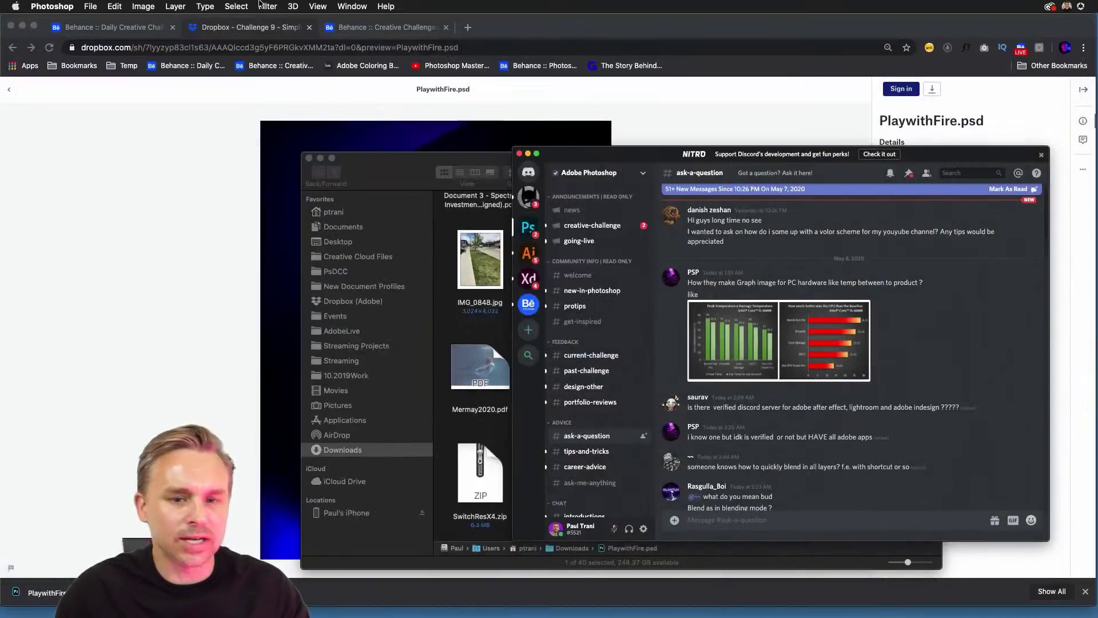
click(197, 144)
click(382, 28)
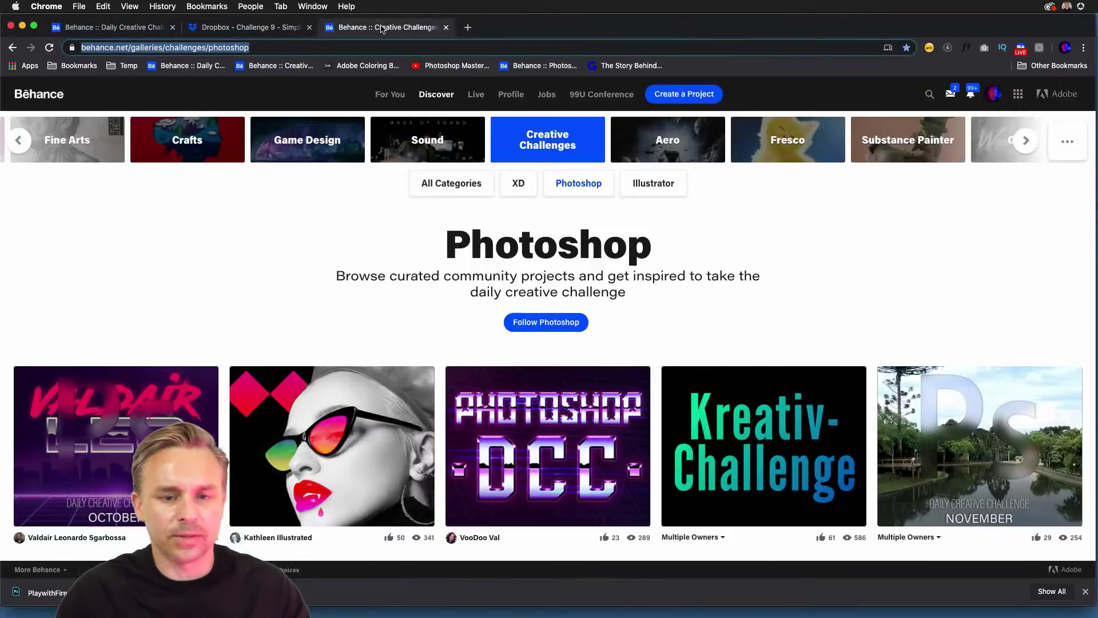
click(658, 94)
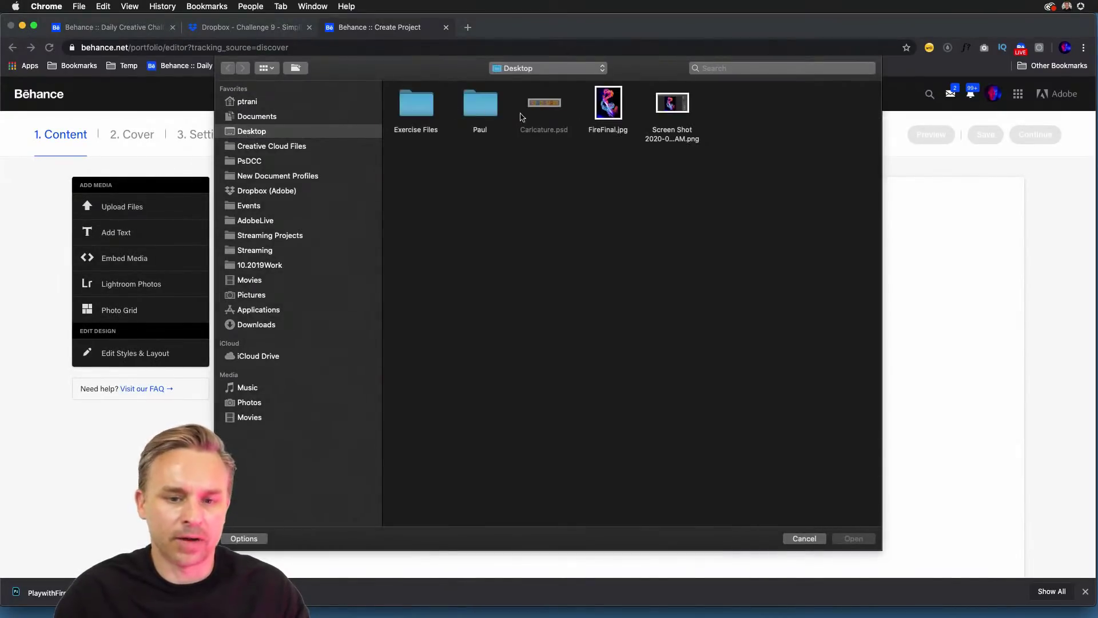
click(603, 110)
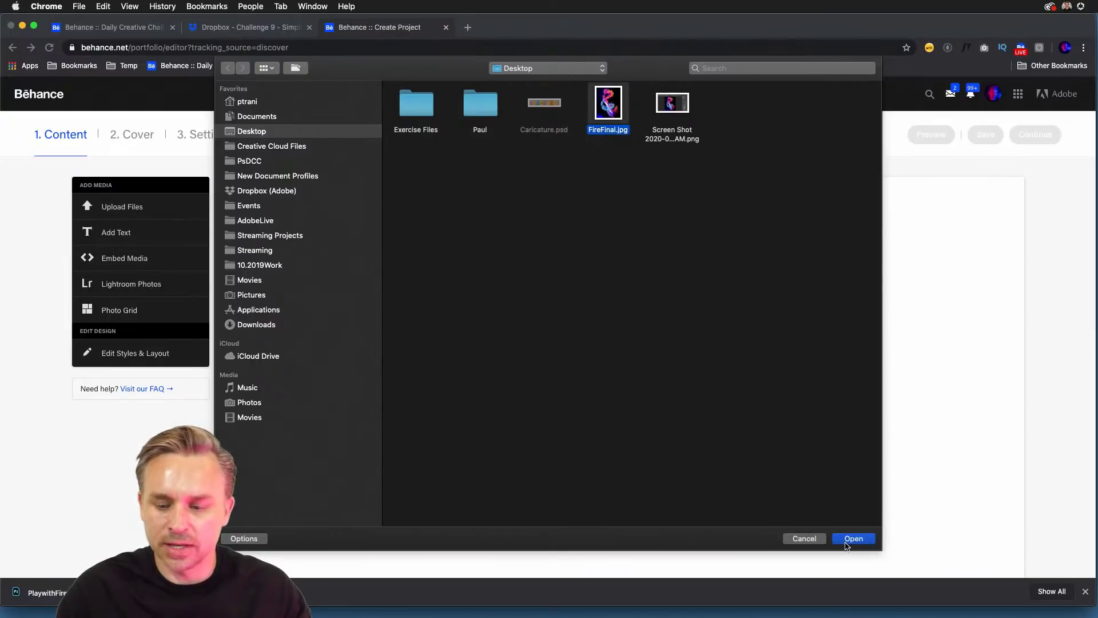
key(Return)
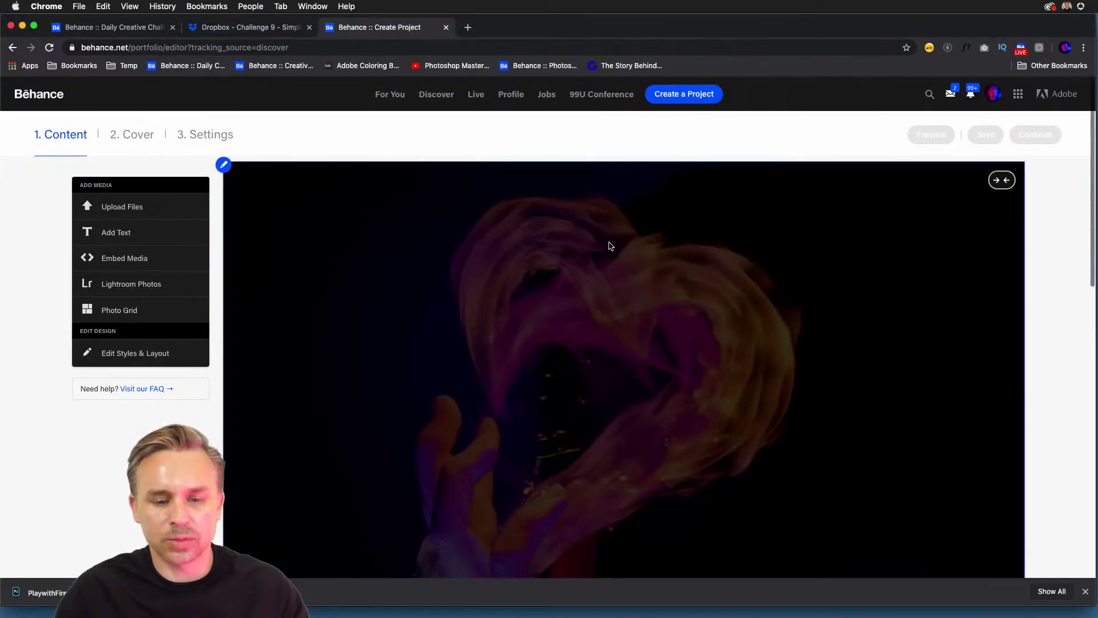
Step: Add a photo grid below the flame image and upload SelfieFinal.jpg from the PsDCC Files folder into it
scroll(504, 303, down, 8)
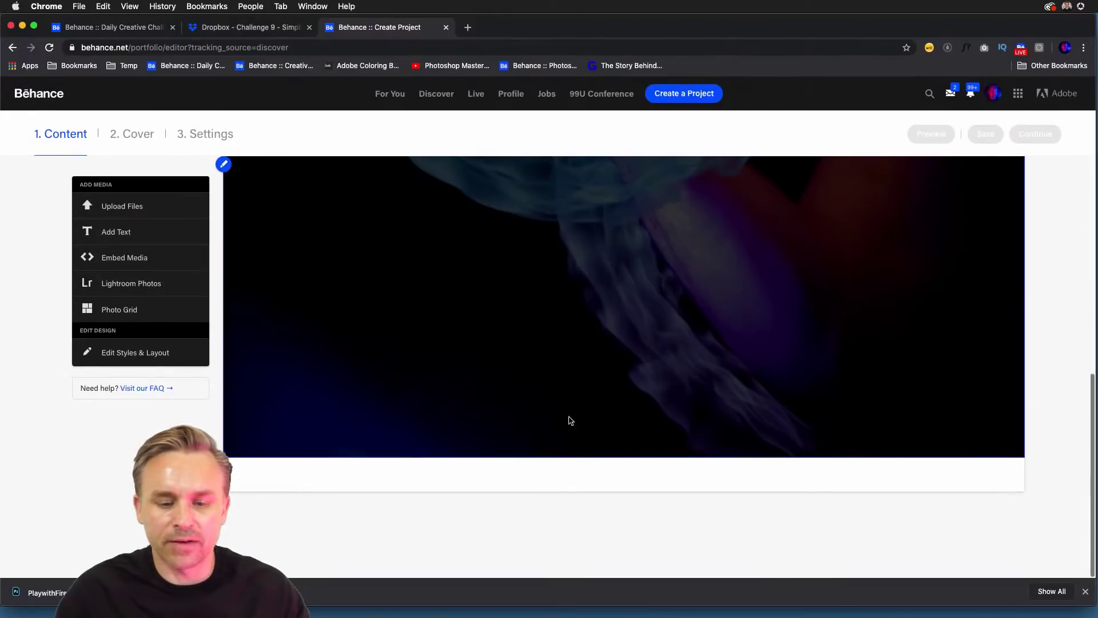
mouse_move(578, 482)
click(699, 477)
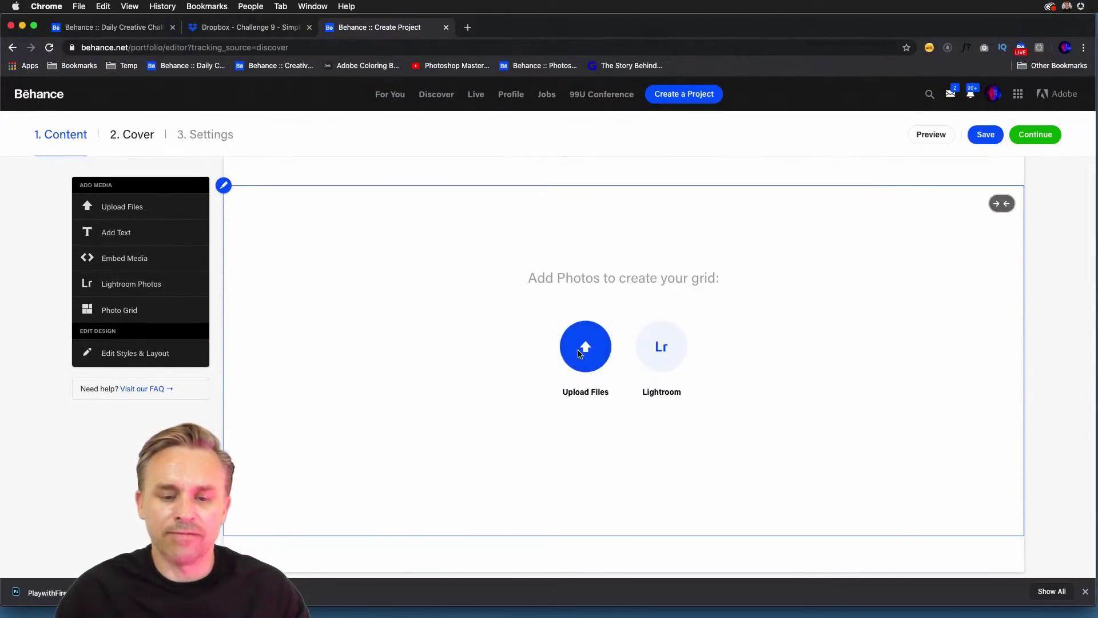
click(583, 350)
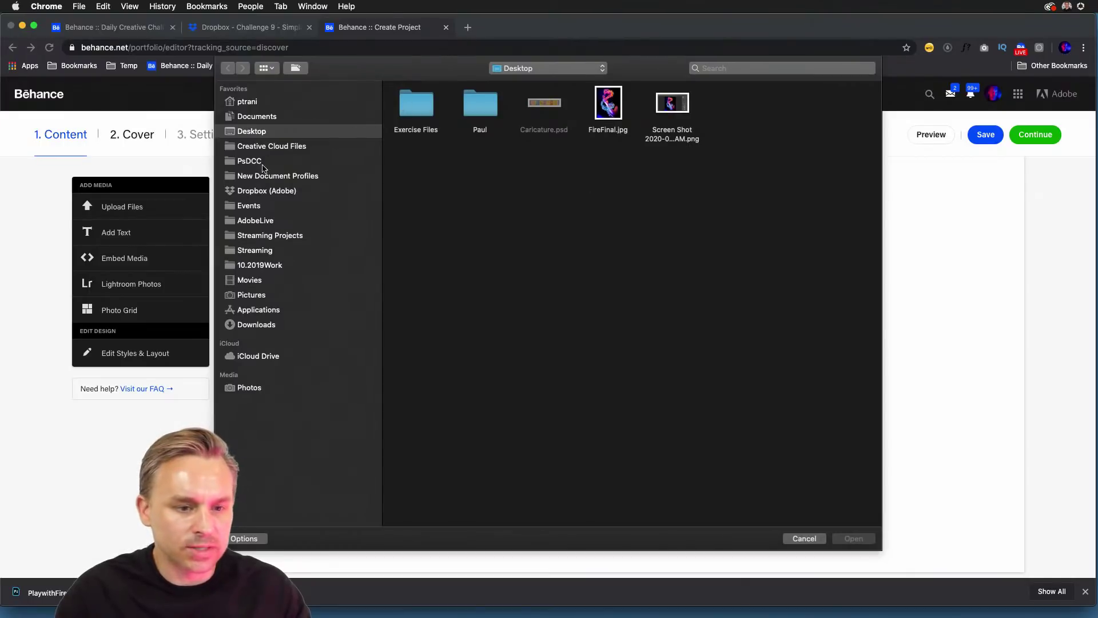
click(246, 161)
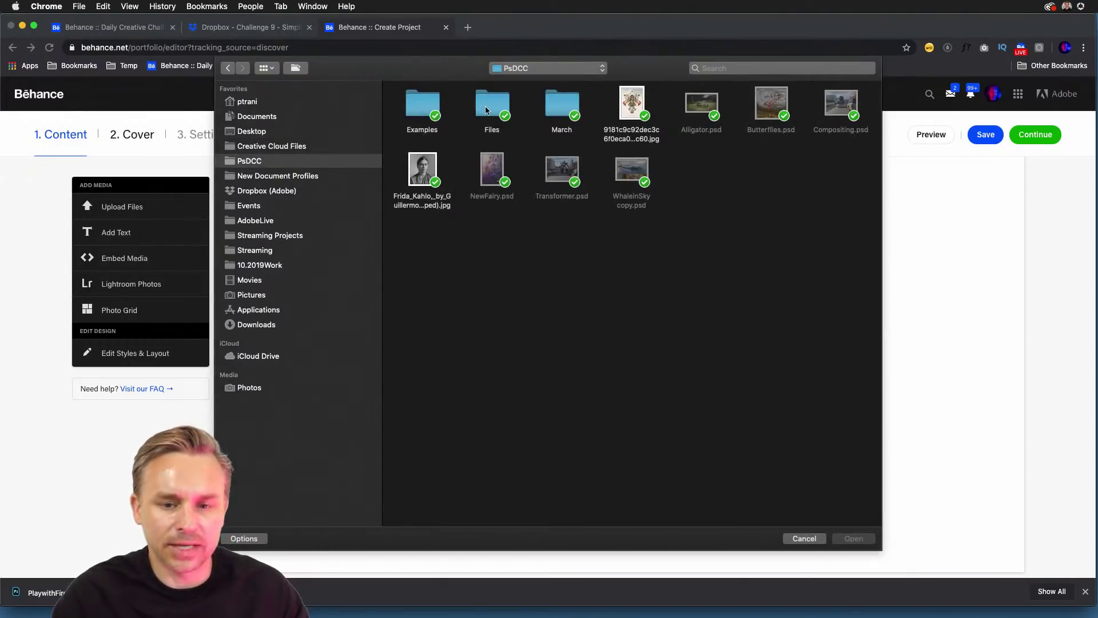
click(478, 109)
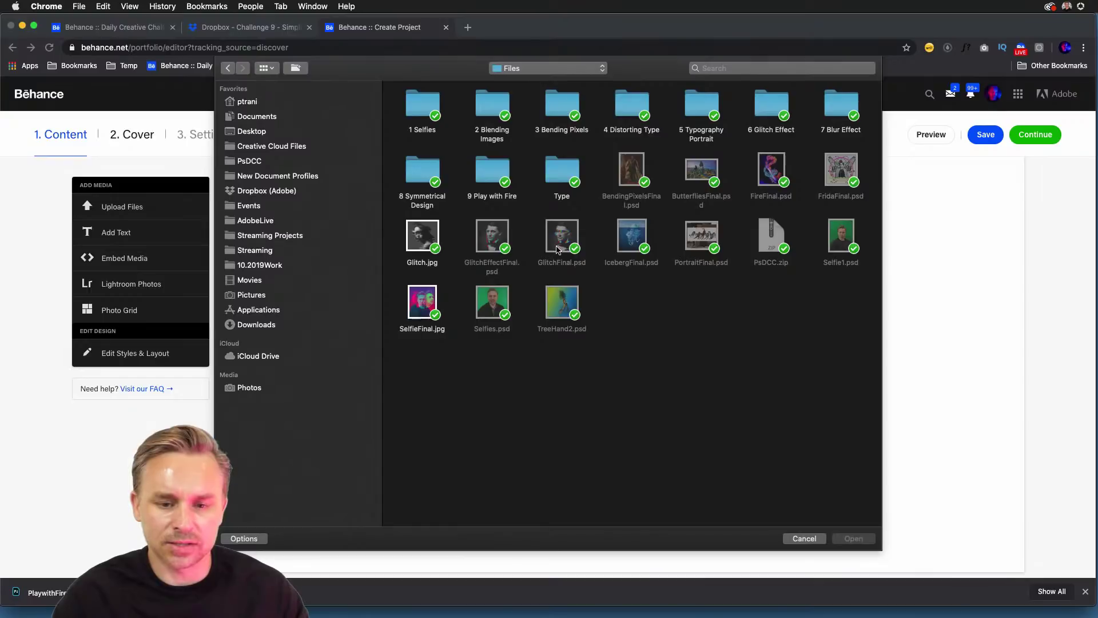
click(433, 293)
click(447, 238)
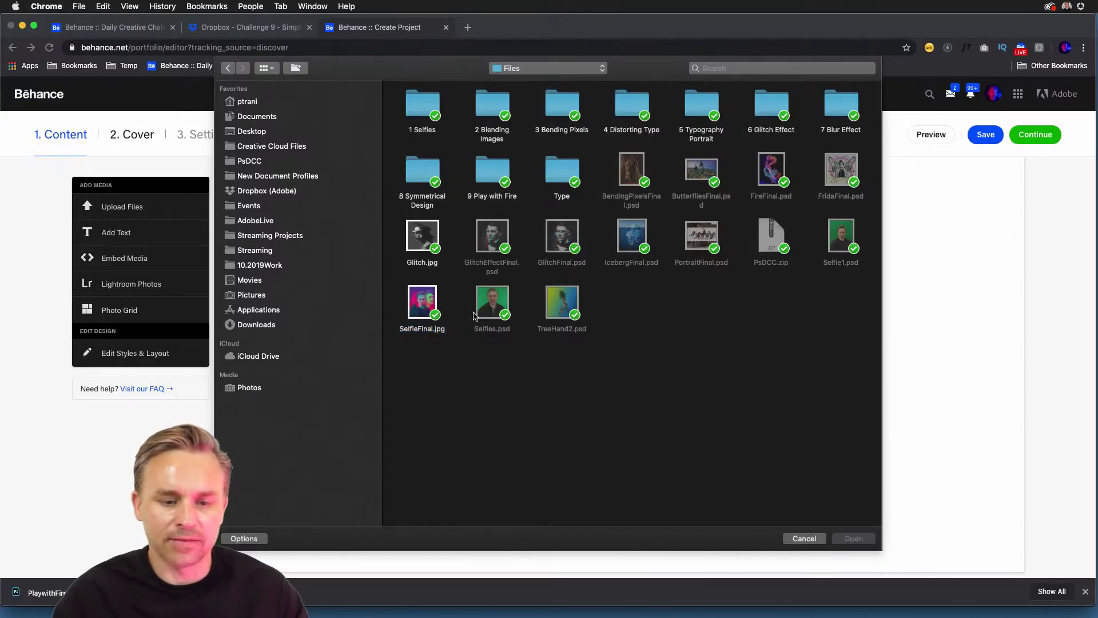
click(421, 310)
key(space)
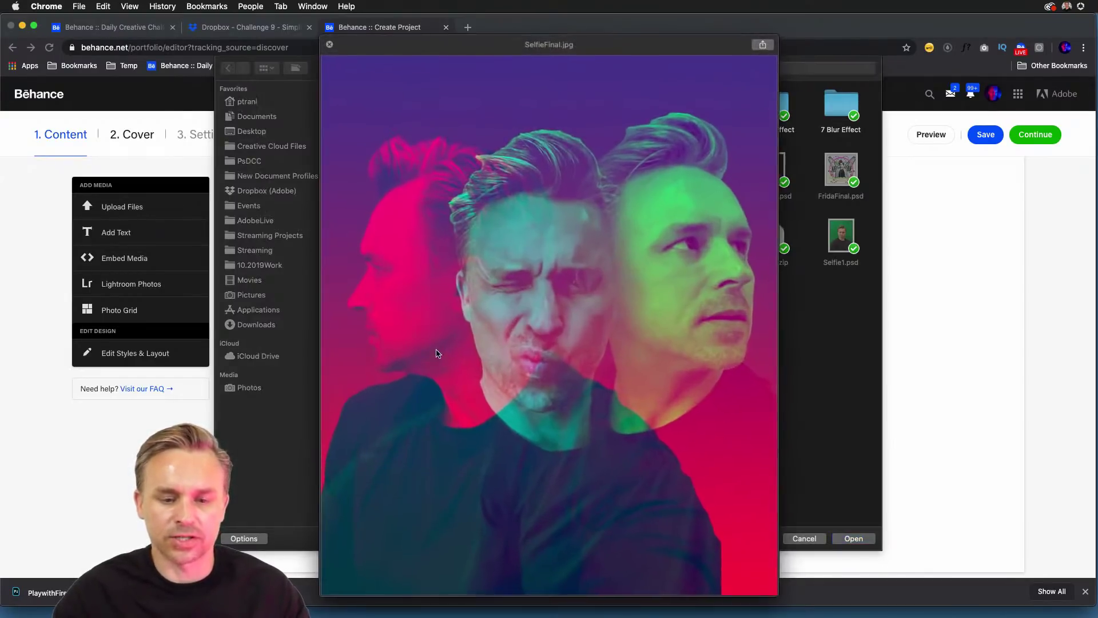
key(space)
click(848, 538)
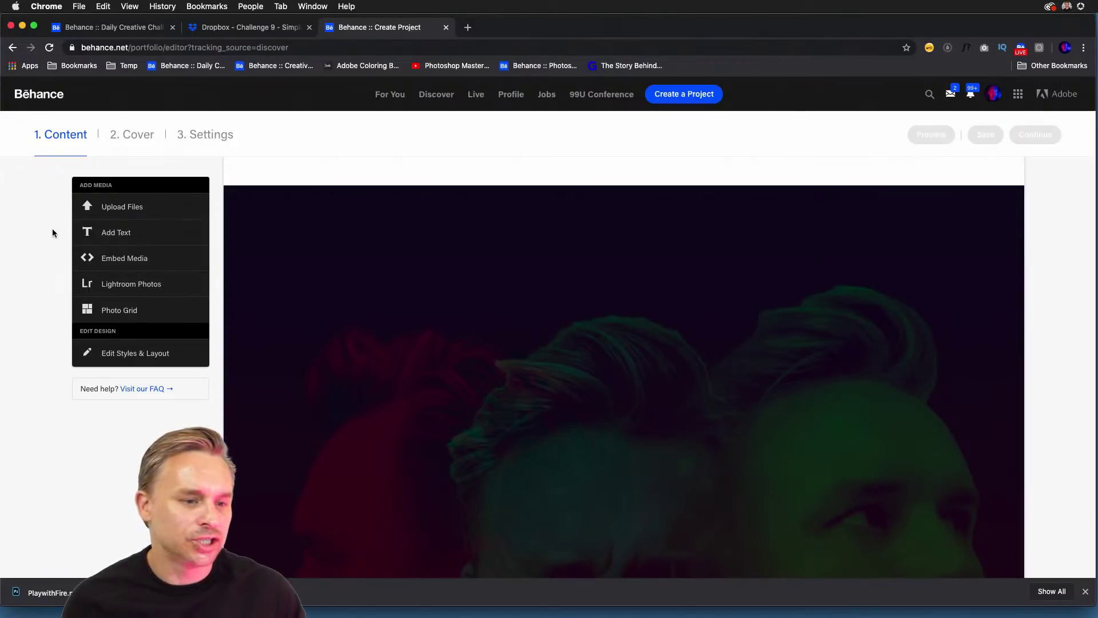
Step: Open the project's cover image and title settings, and close them without entering a title
scroll(500, 317, down, 2)
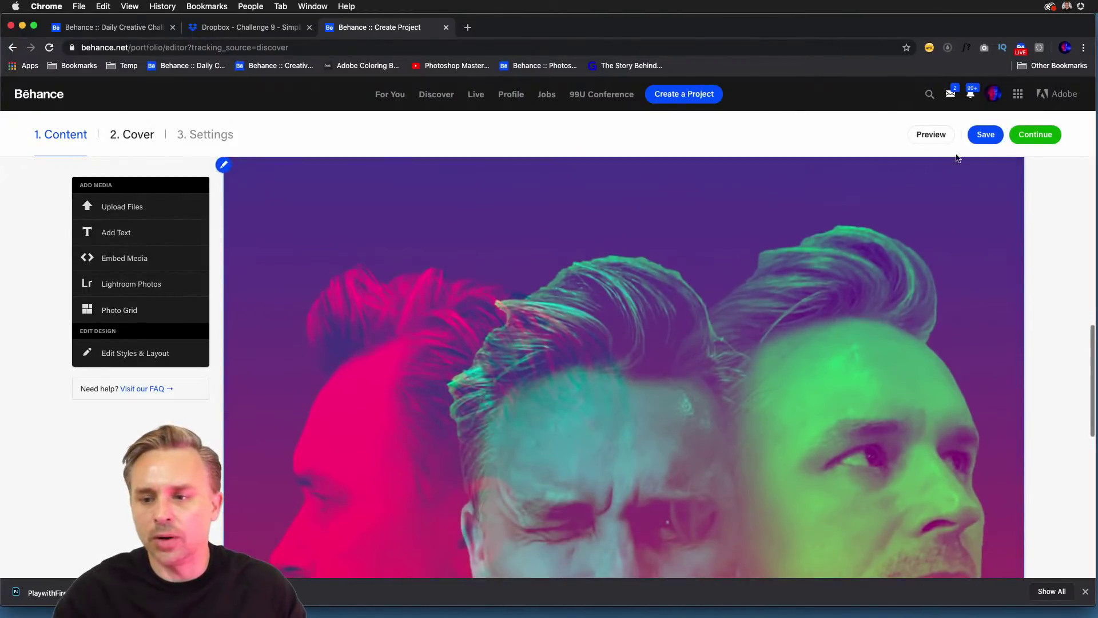
click(1035, 134)
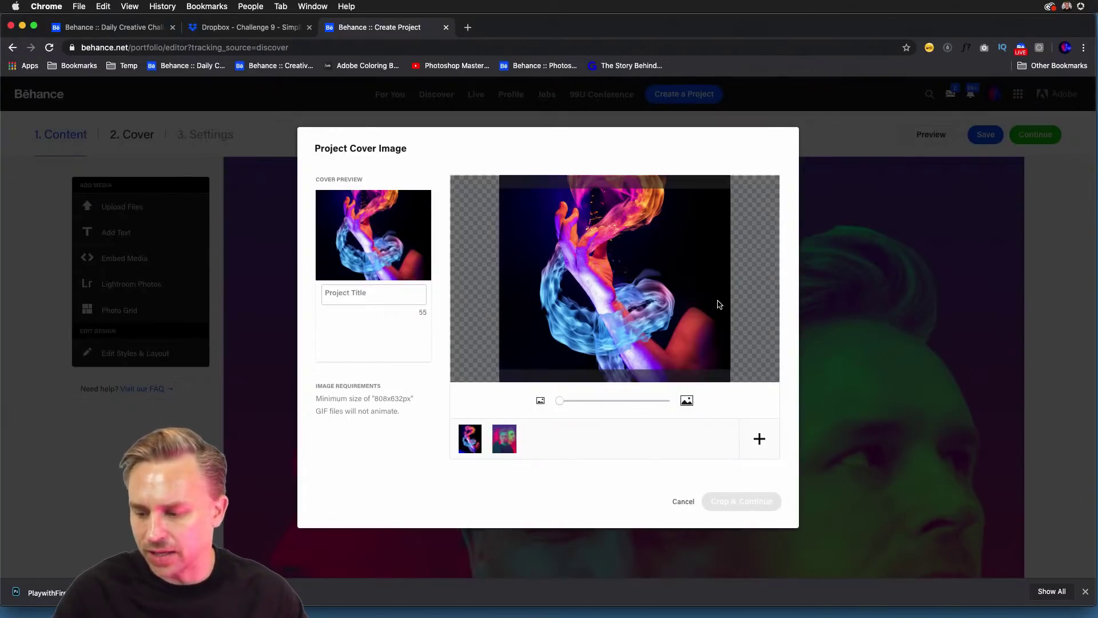
click(342, 299)
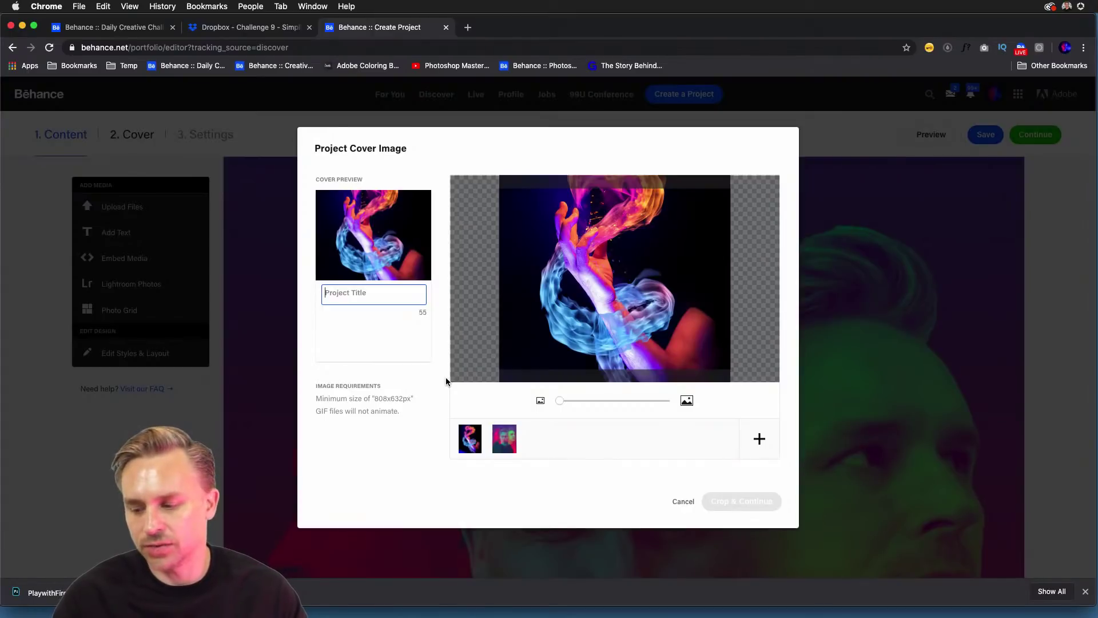
click(902, 227)
Step: Leave the unsaved Behance project and browse the Creative Challenges gallery
click(271, 30)
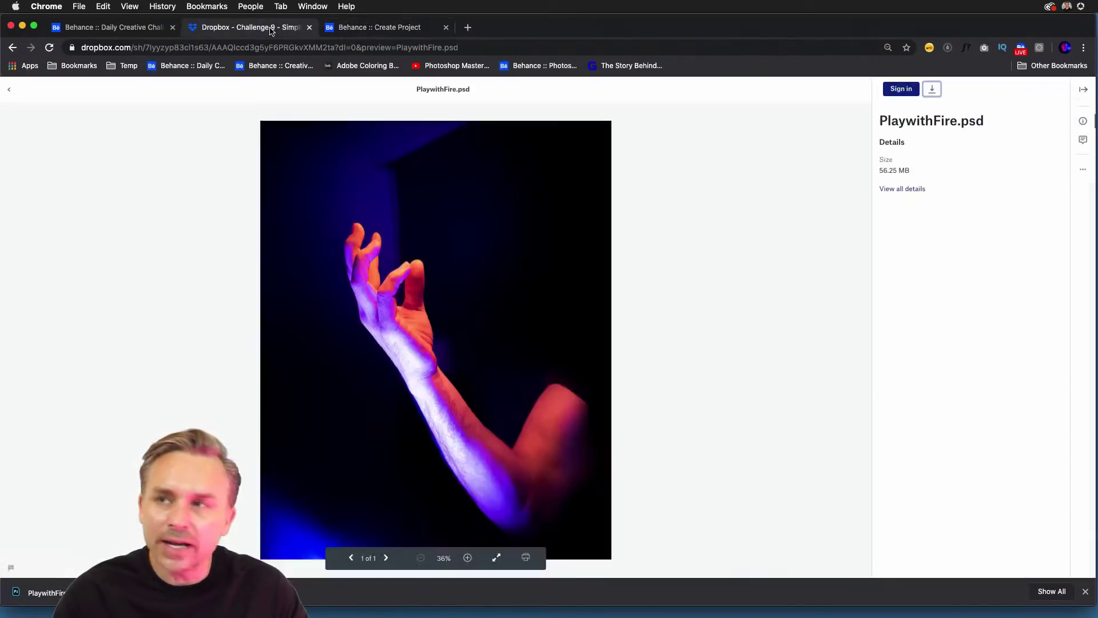
click(374, 27)
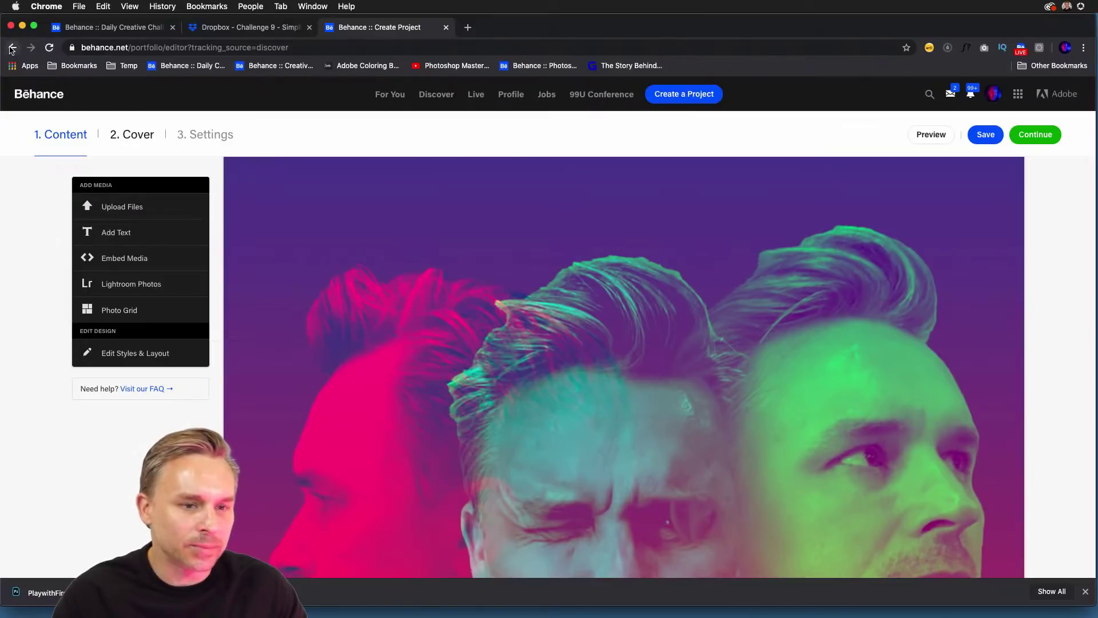
click(255, 66)
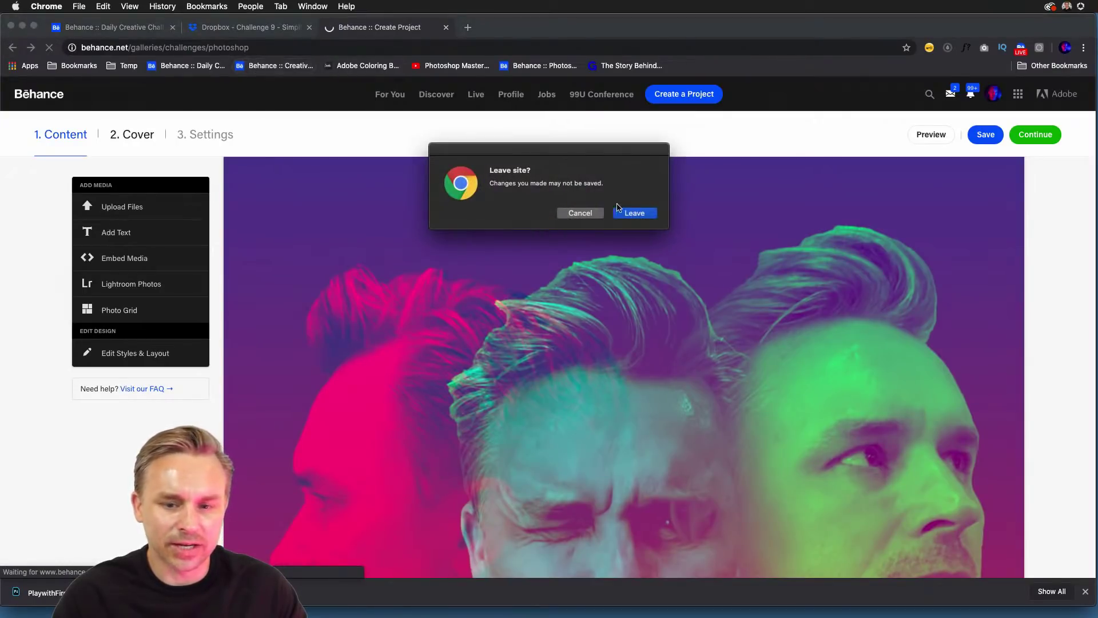
click(632, 215)
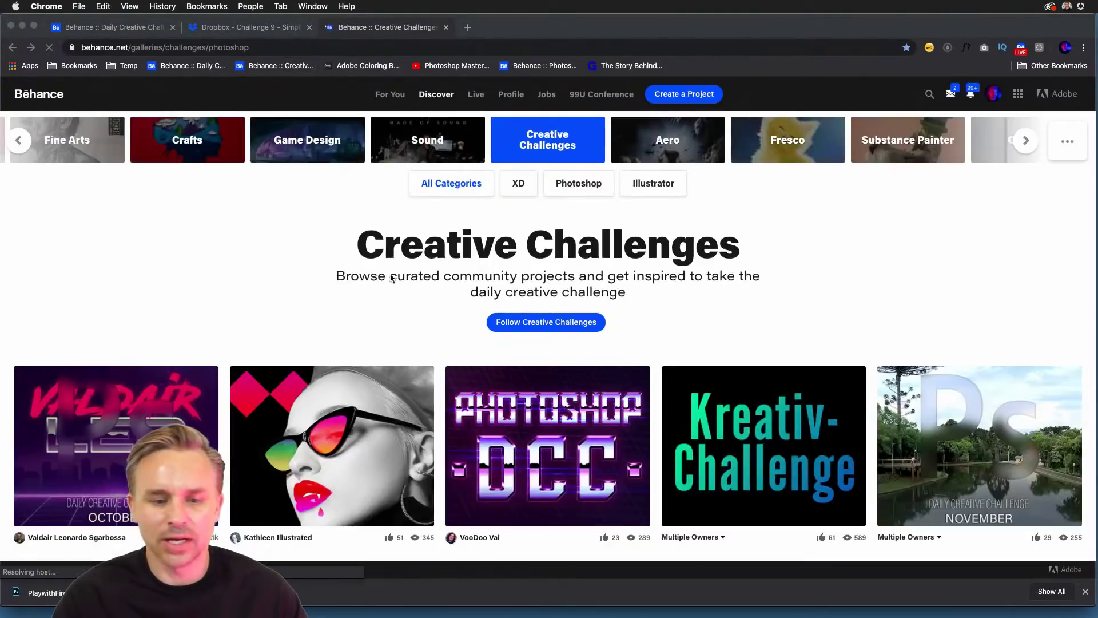
scroll(351, 274, down, 3)
scroll(352, 273, down, 1)
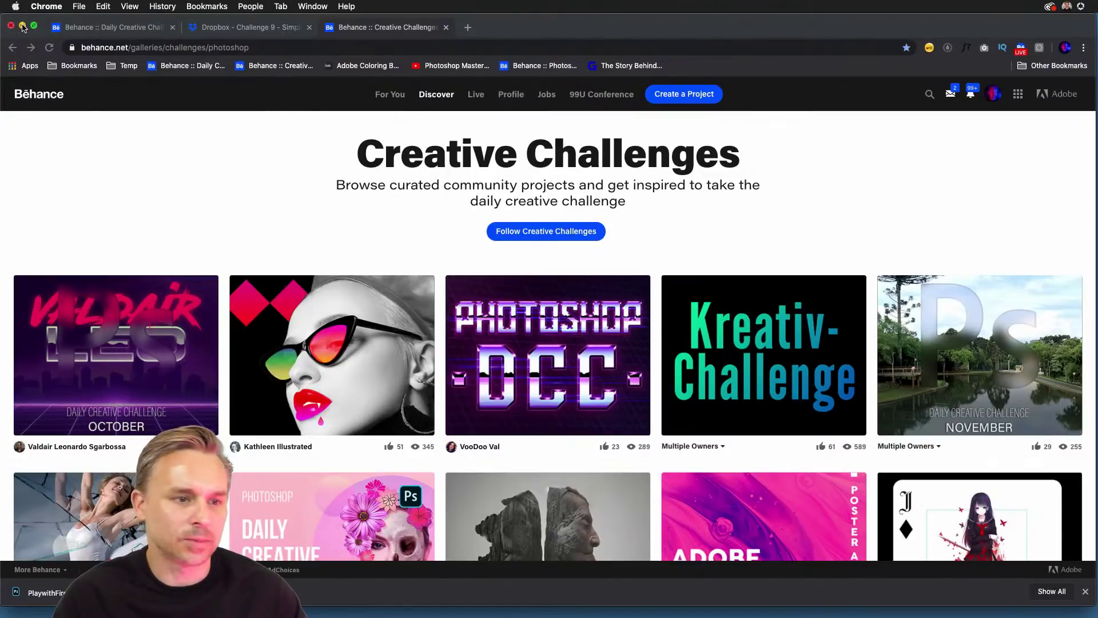
Step: Clear the Chrome and Finder windows from the desktop and switch back to Photoshop with FireFinal.psd
click(22, 27)
click(309, 158)
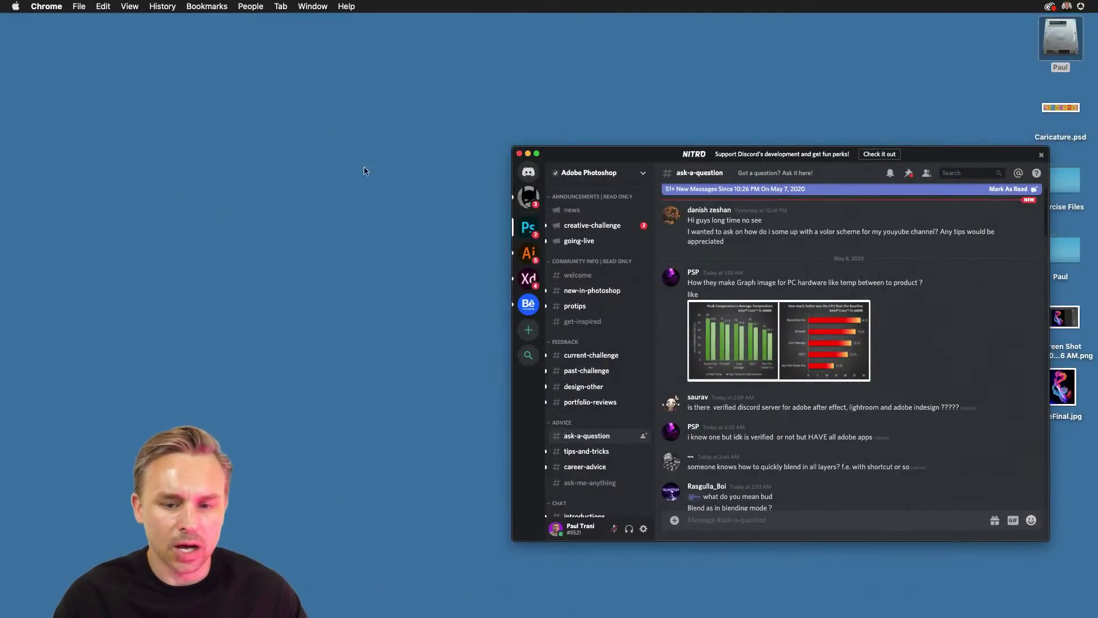
click(522, 160)
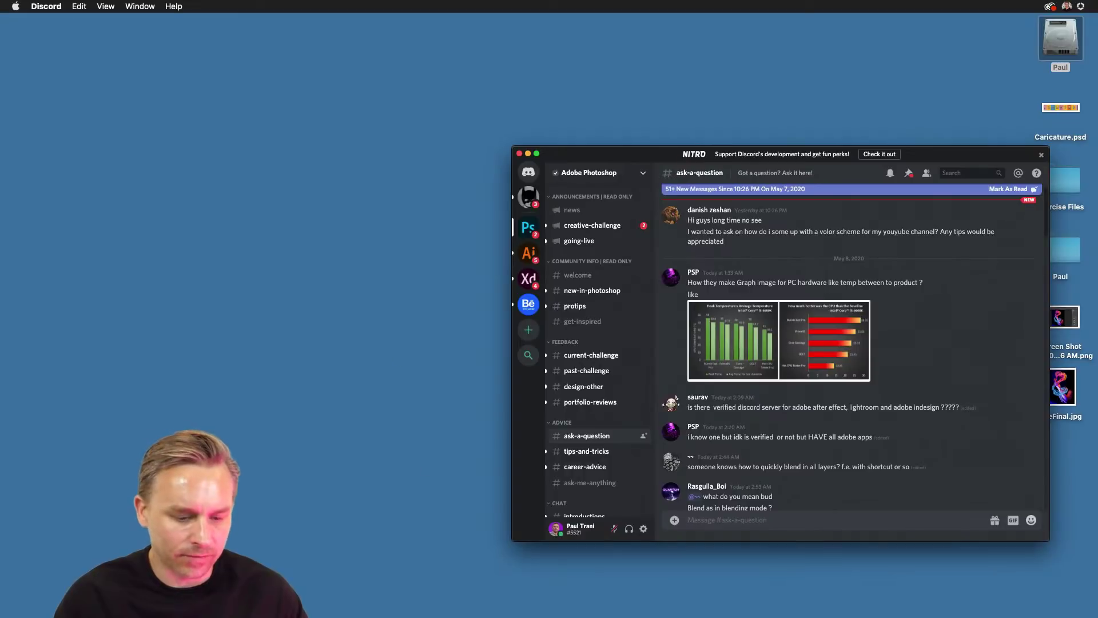
mouse_move(171, 614)
click(62, 601)
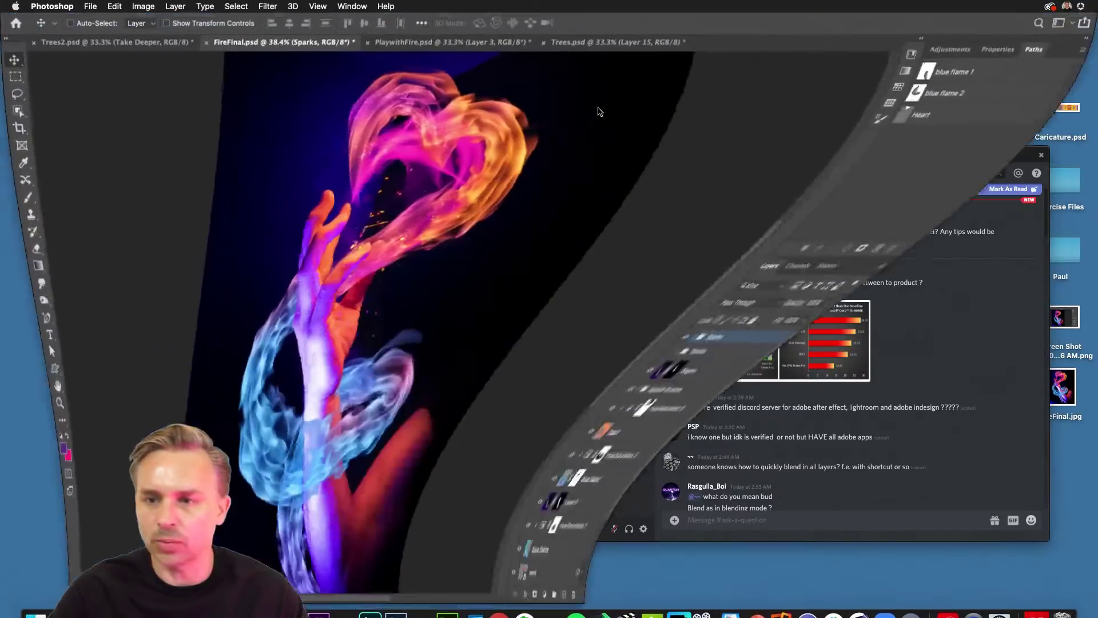
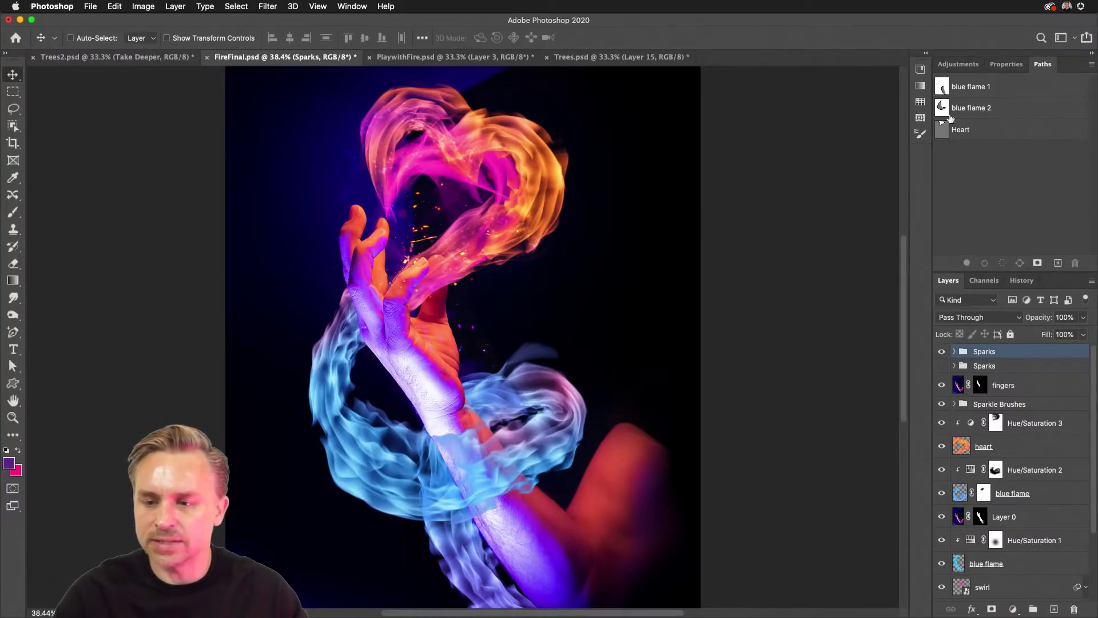
Step: Collapse the Paths area to expose the whole layer stack and preview the hidden Sparks group, leaving it hidden
double_click(1067, 64)
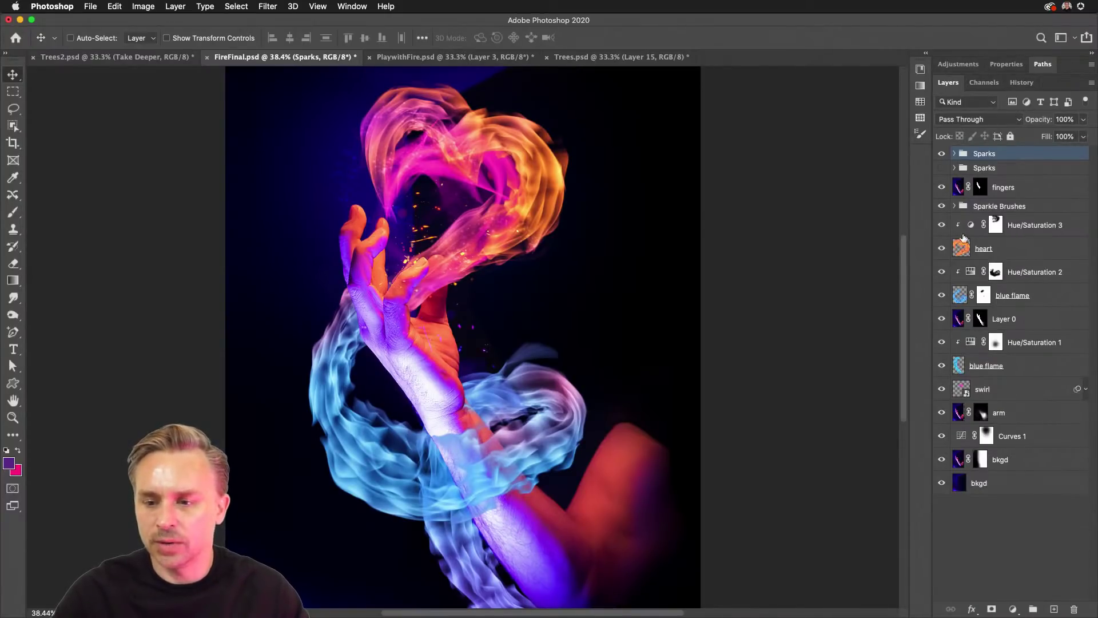
click(941, 168)
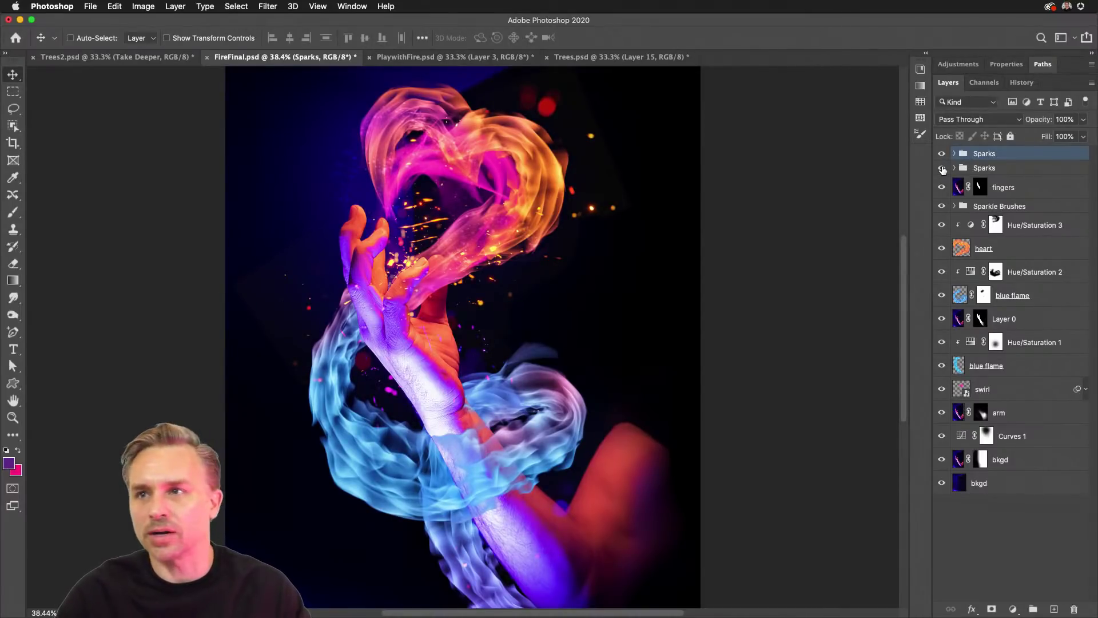
click(942, 168)
Step: Add a new layer and create the white text "P" in Adobe Clean Bold on the dark area beside the hand
click(1054, 610)
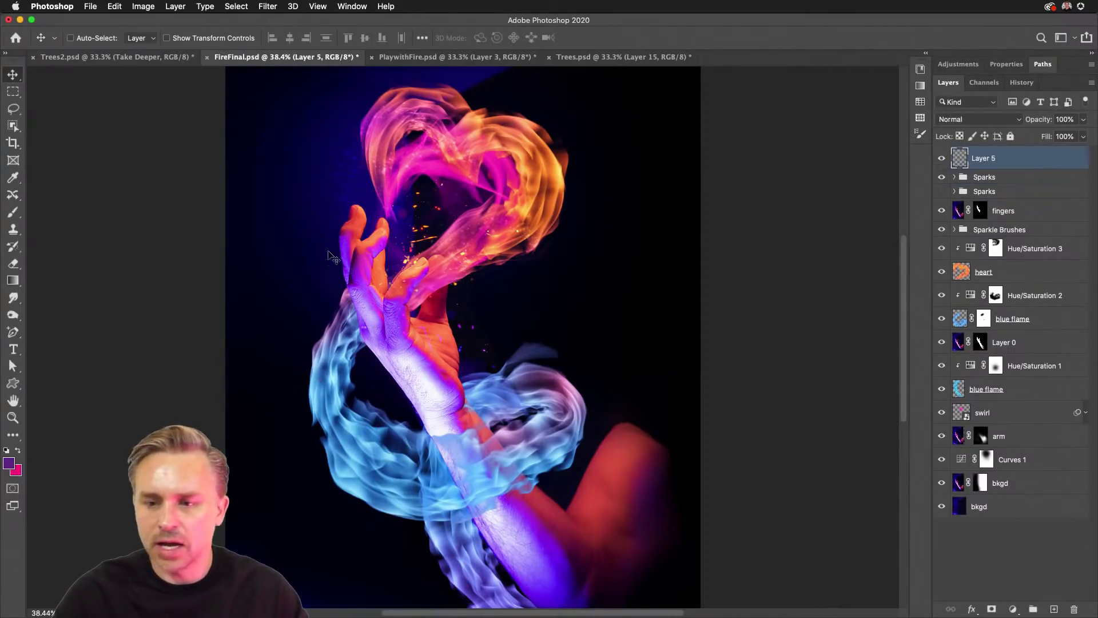
click(13, 349)
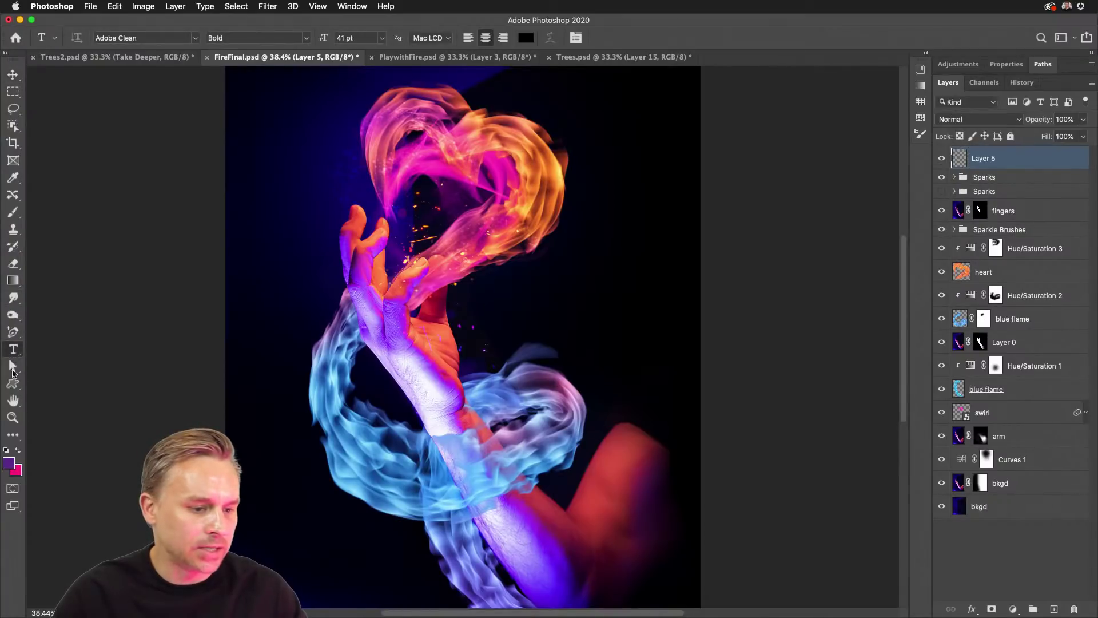
click(6, 451)
click(18, 451)
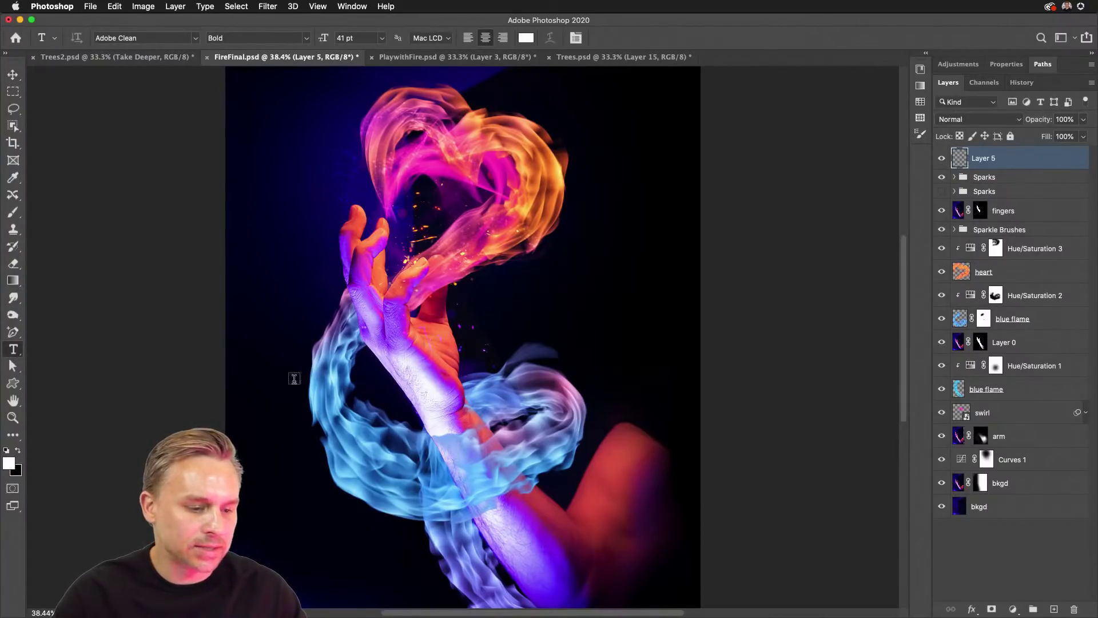
click(561, 289)
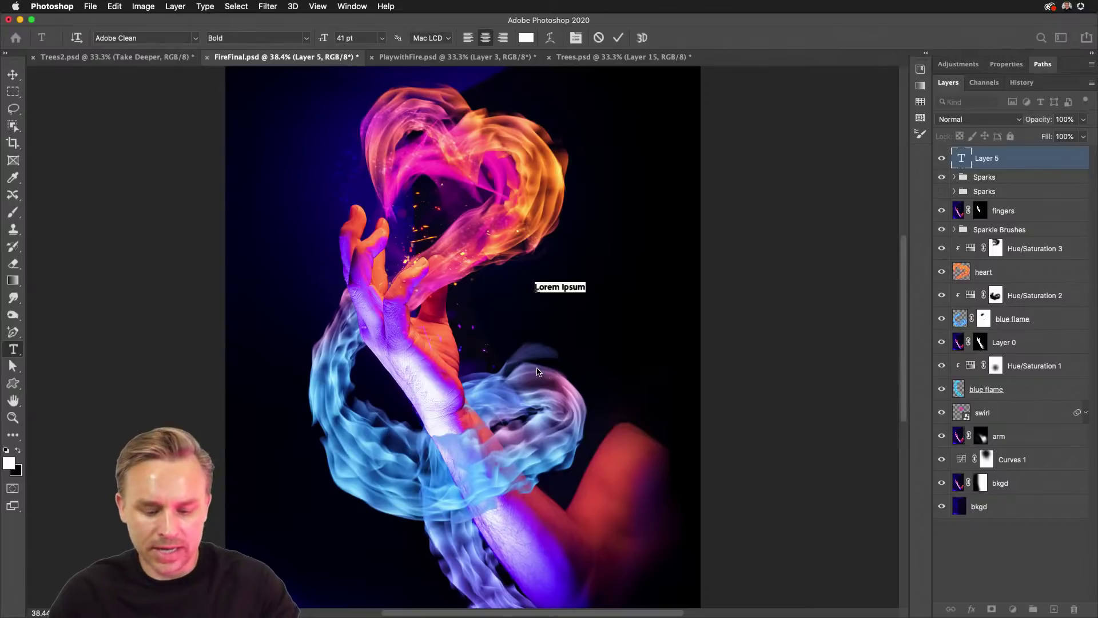
key(BackSpace)
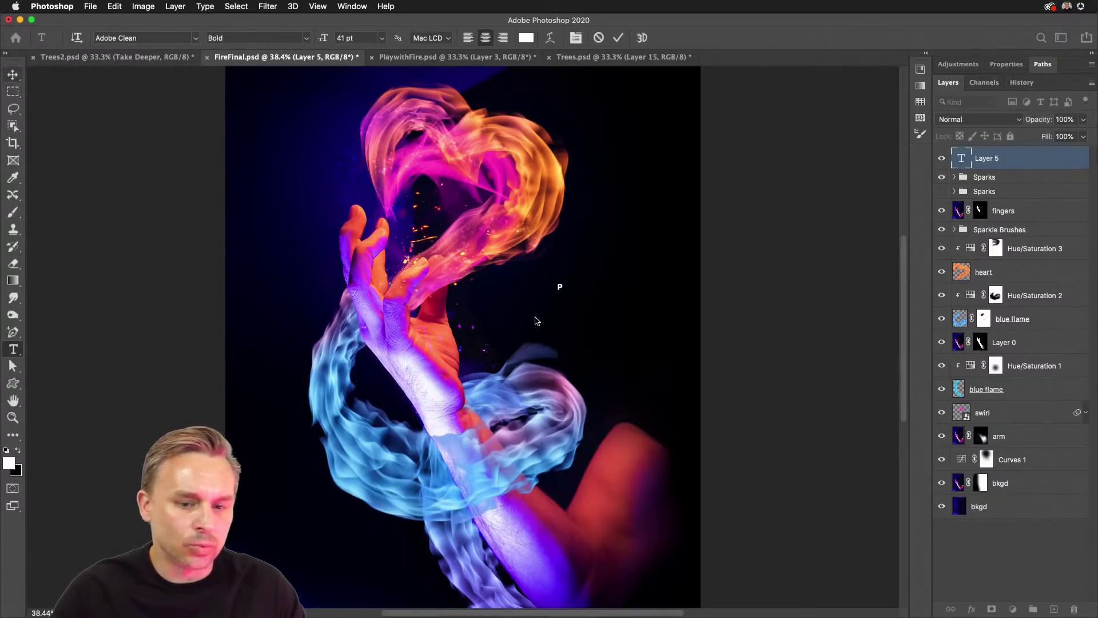
Step: Scale the letter P up to a large headline size and position it on the dark background beside the flaming heart
key(super+t)
drag(553, 276, 450, 199)
drag(504, 225, 595, 286)
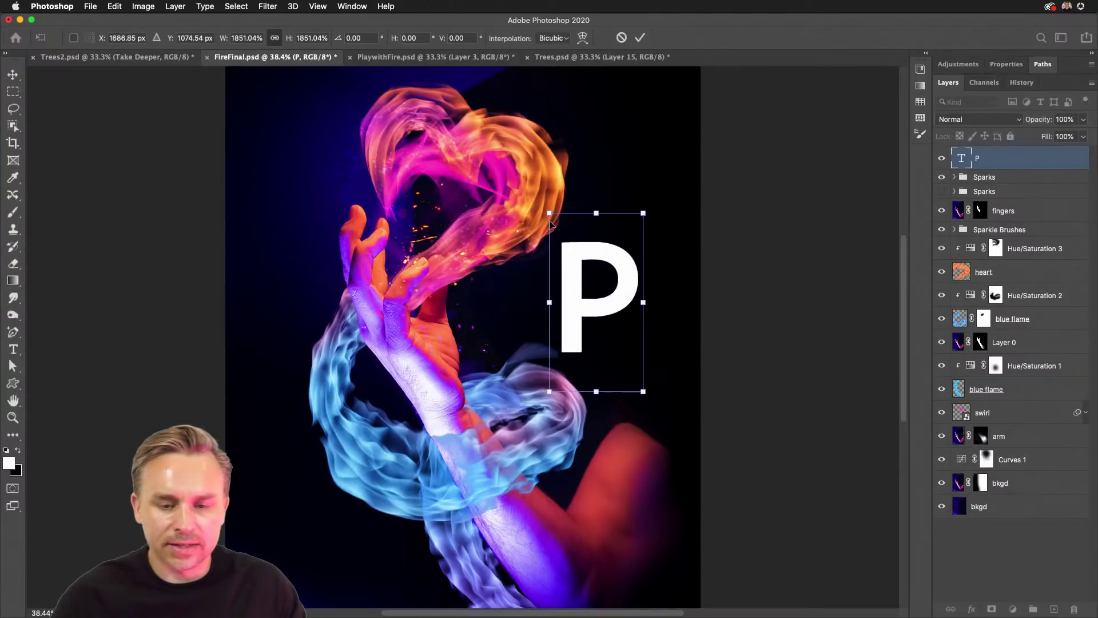
drag(534, 217, 501, 121)
key(Return)
drag(535, 262, 566, 306)
Step: Load the outline of the letter P as a selection and convert it into a work path
super+click(961, 160)
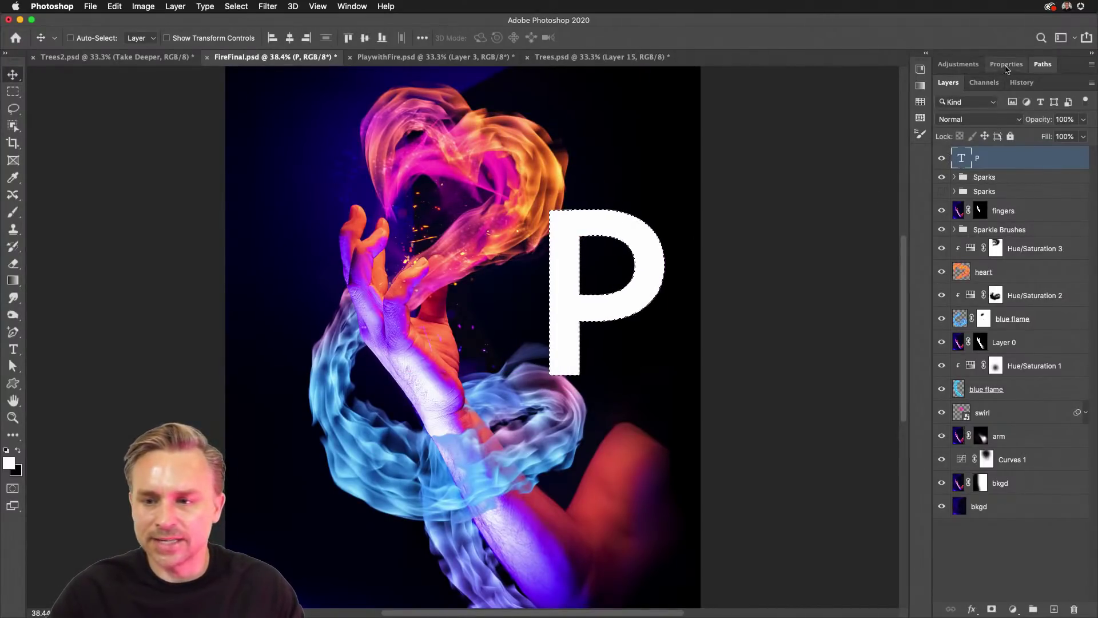
click(1042, 64)
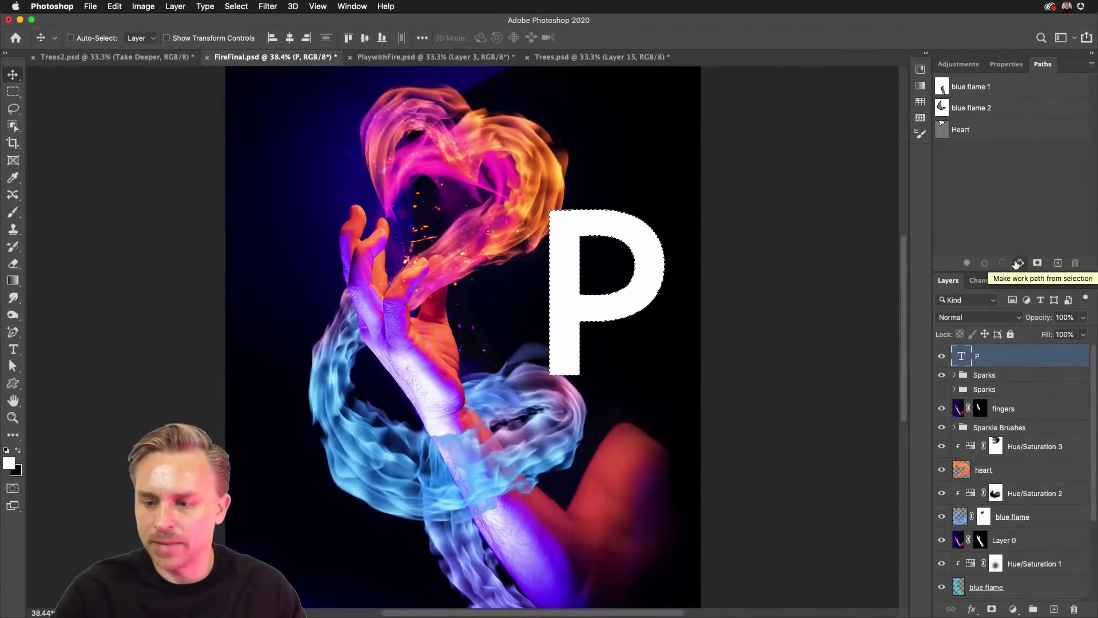
click(1018, 263)
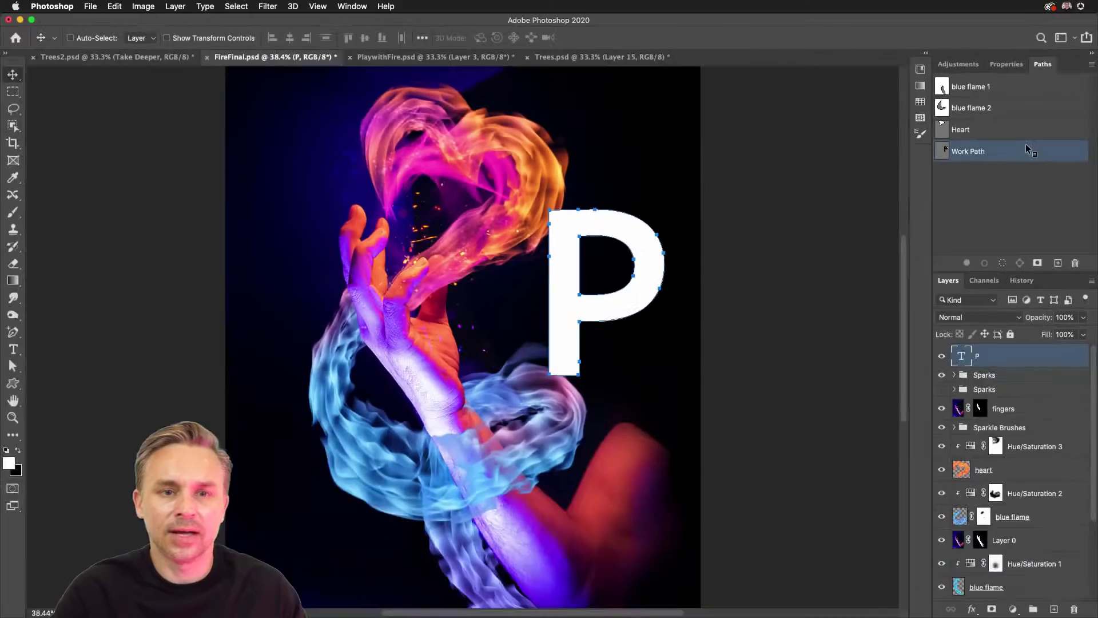
click(954, 375)
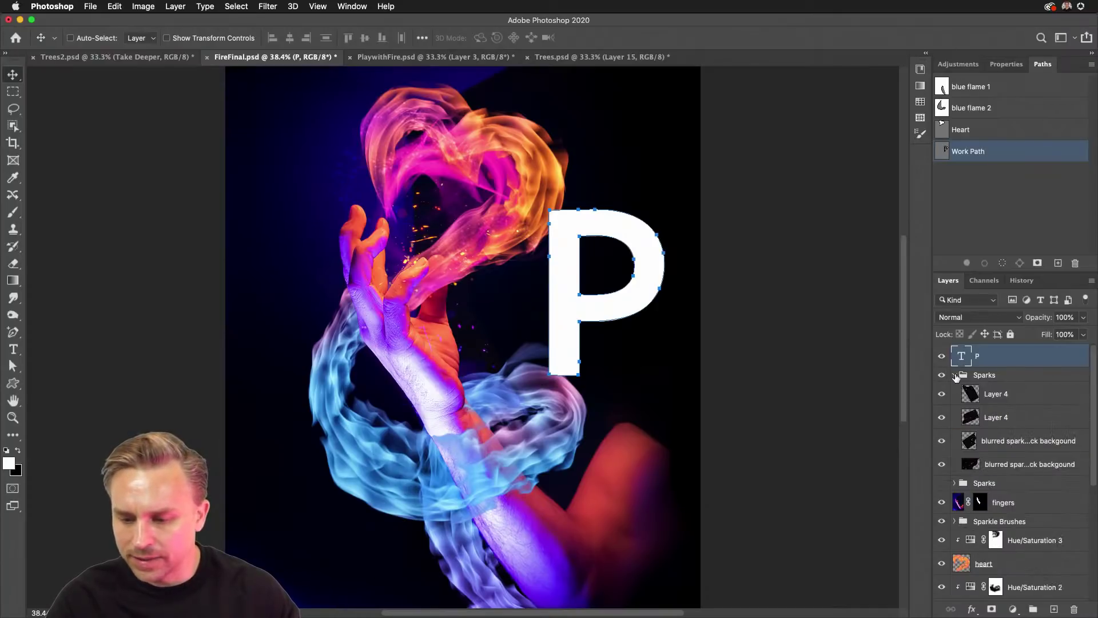
click(1000, 396)
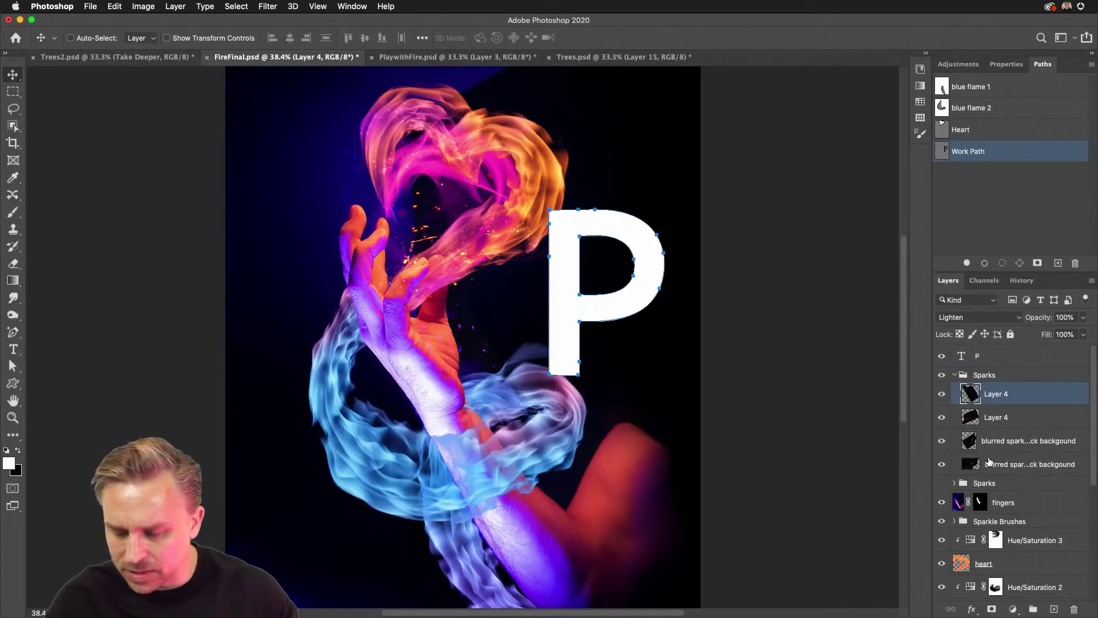
click(954, 375)
Step: Render a Flame with the Multiple Flames Along Path type along the P work path on a new layer above the text, and deselect the path
click(987, 357)
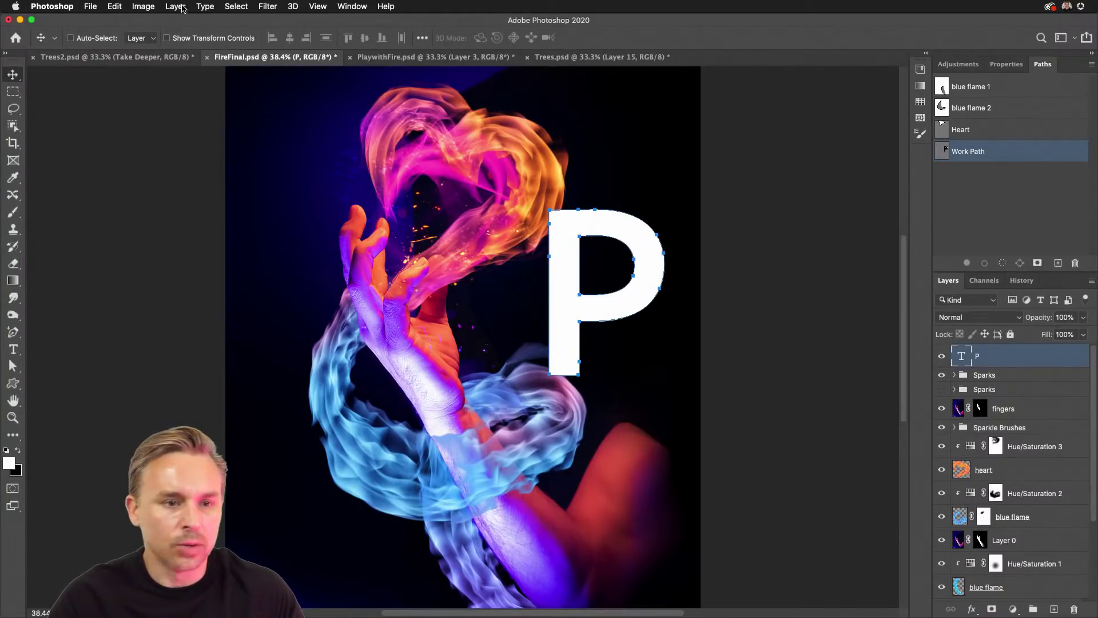
click(1054, 608)
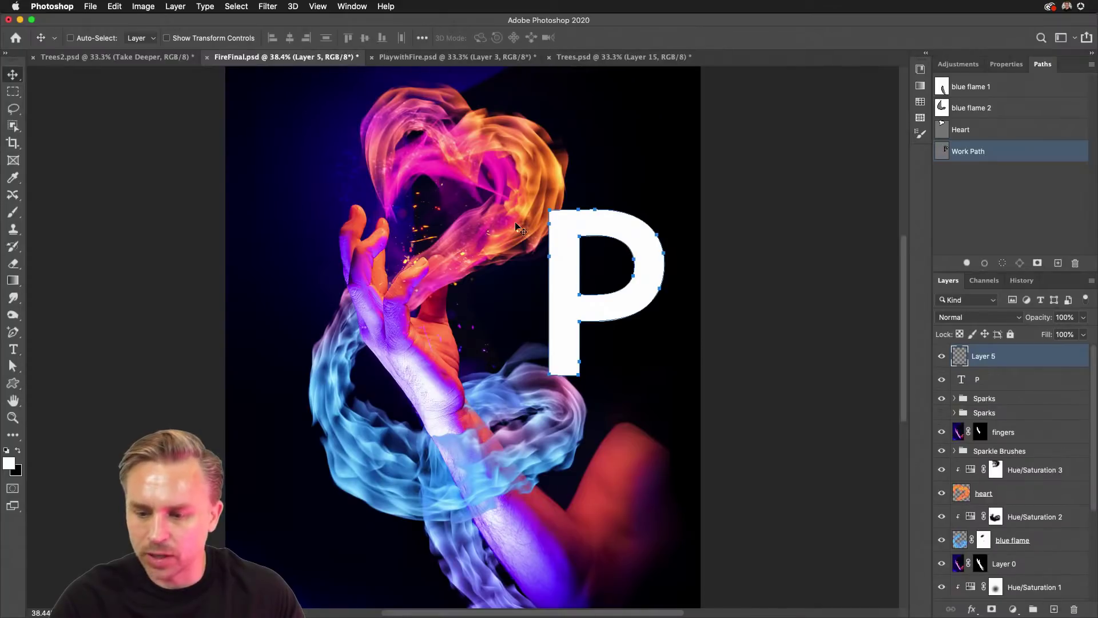
click(266, 6)
mouse_move(283, 200)
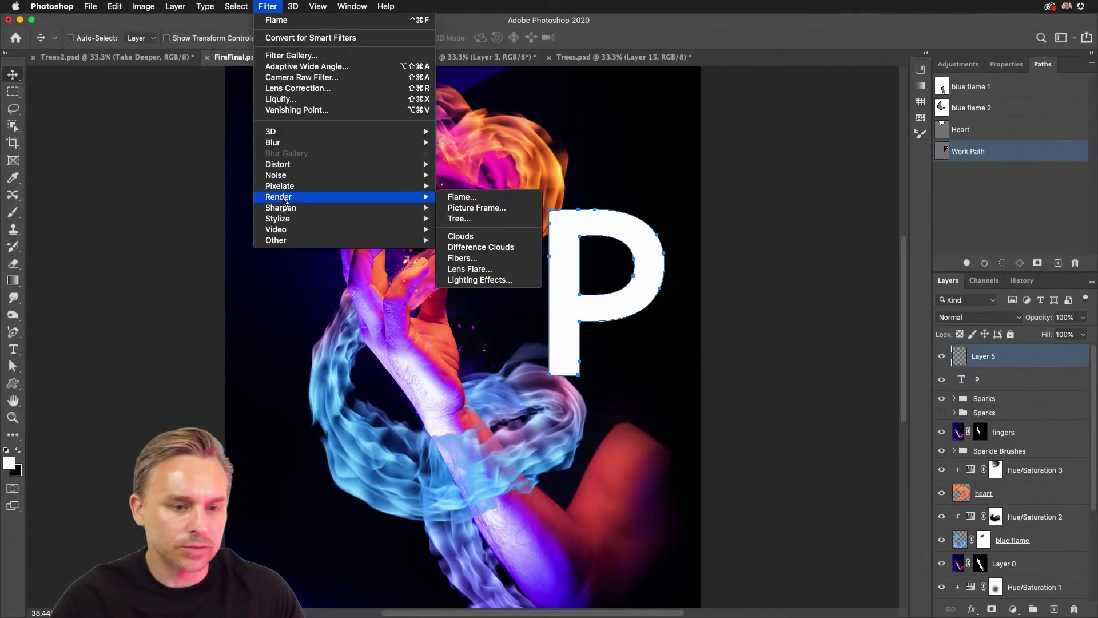
click(500, 198)
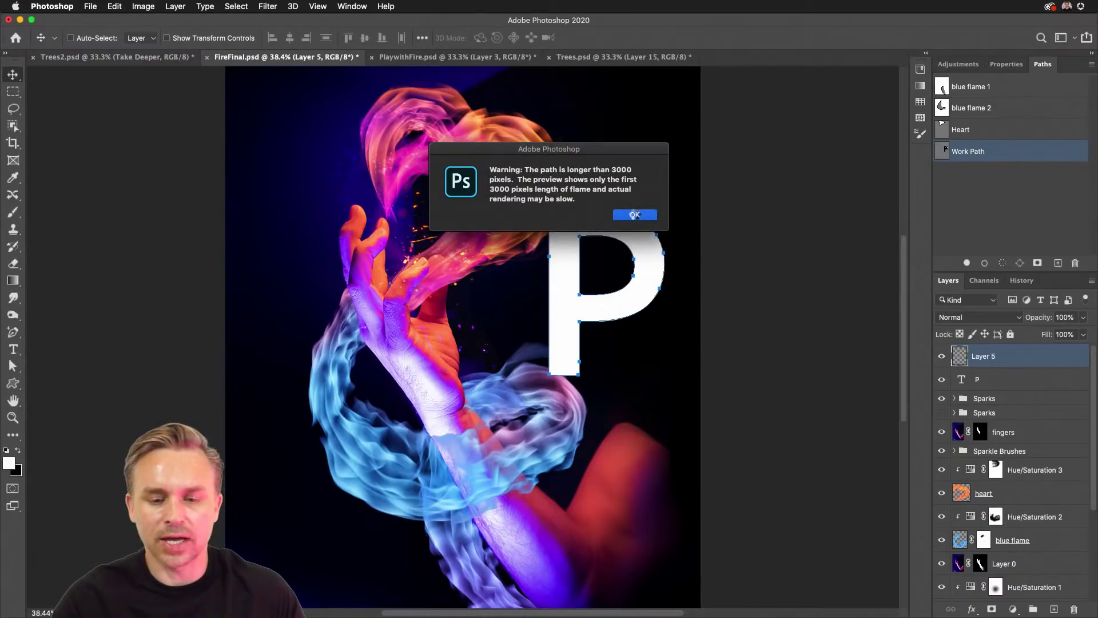
click(635, 215)
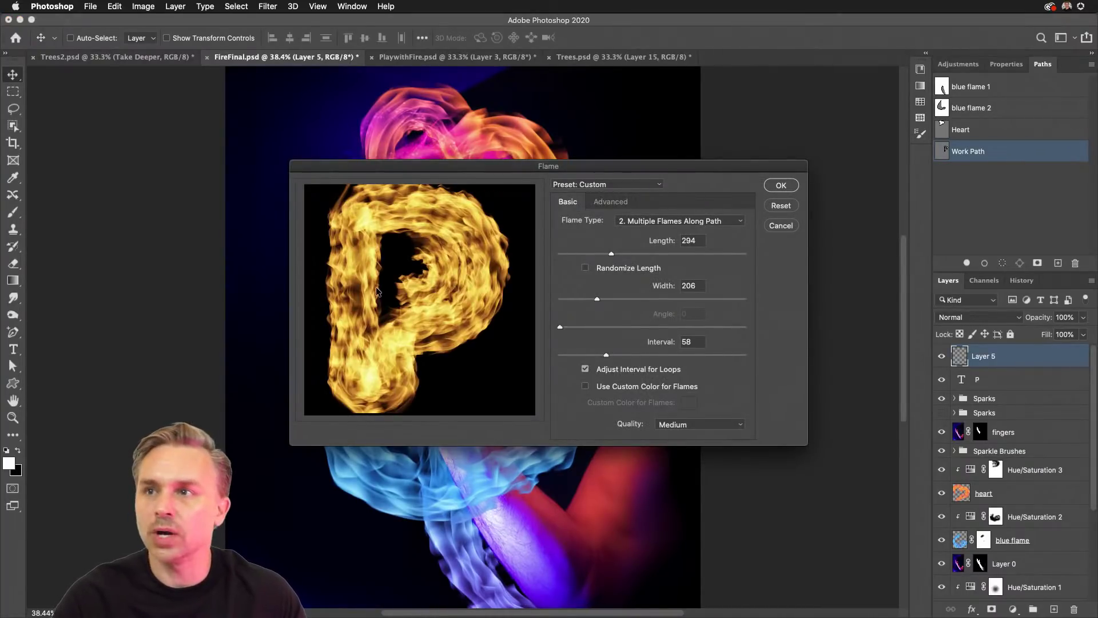
click(776, 185)
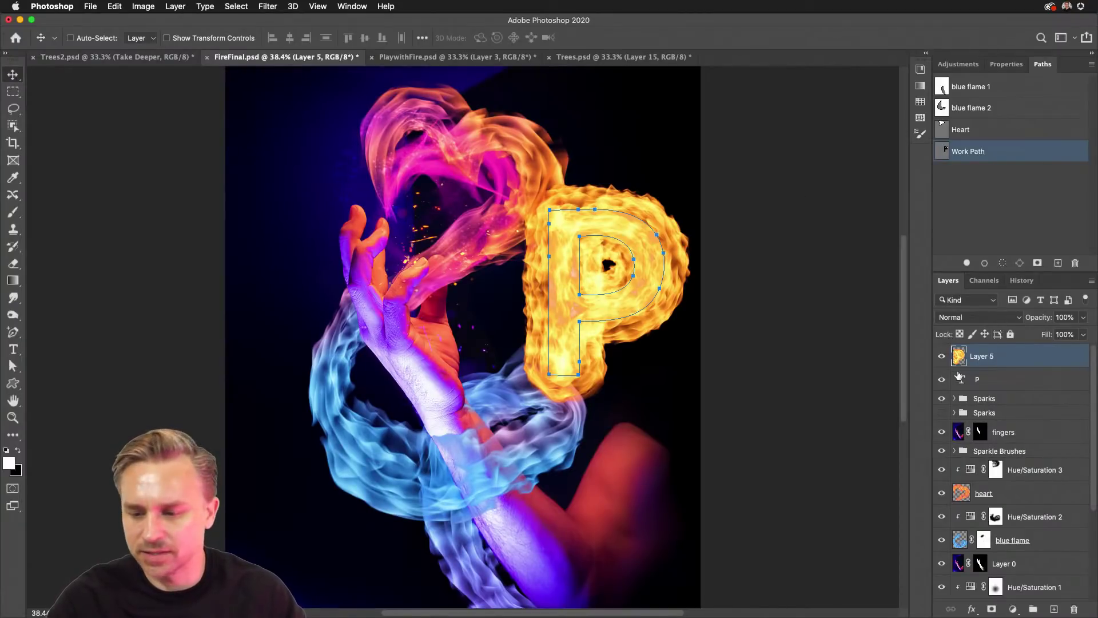
click(964, 229)
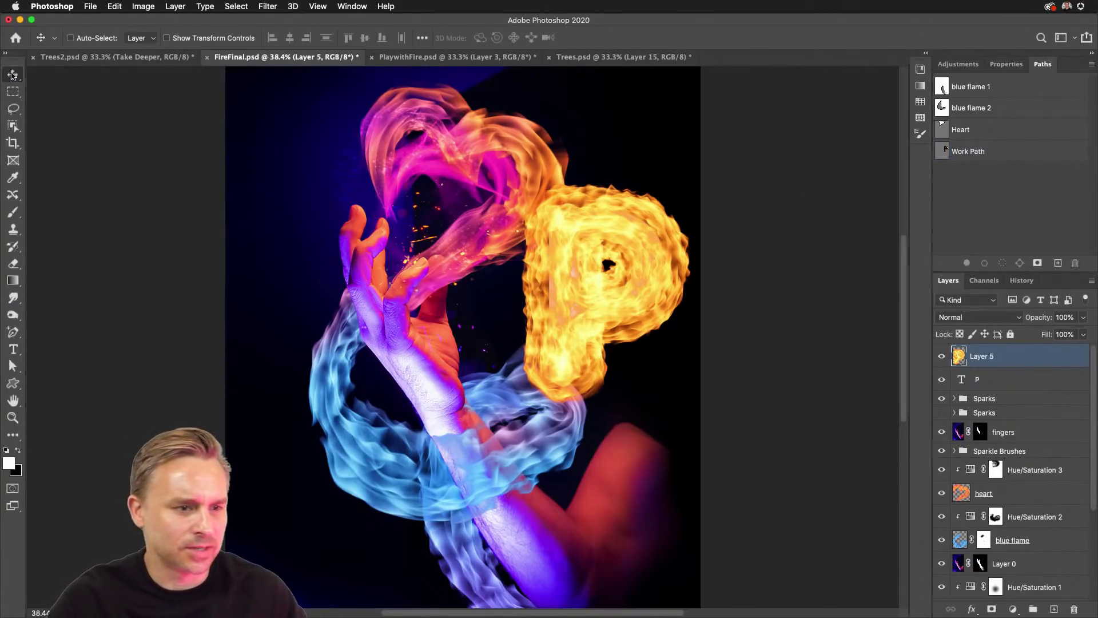
Step: Hide the P text layer, then rotate the flaming letter and place it over the hand below the heart
drag(522, 243, 421, 137)
click(941, 381)
key(ctrl+t)
drag(311, 95, 338, 117)
key(Return)
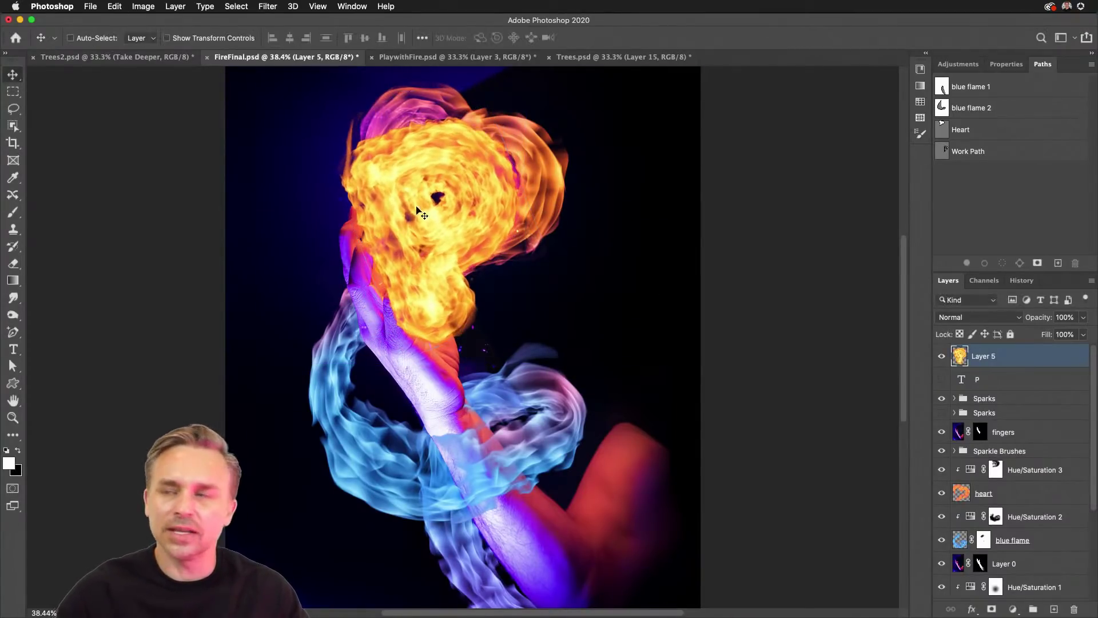
drag(415, 204, 426, 309)
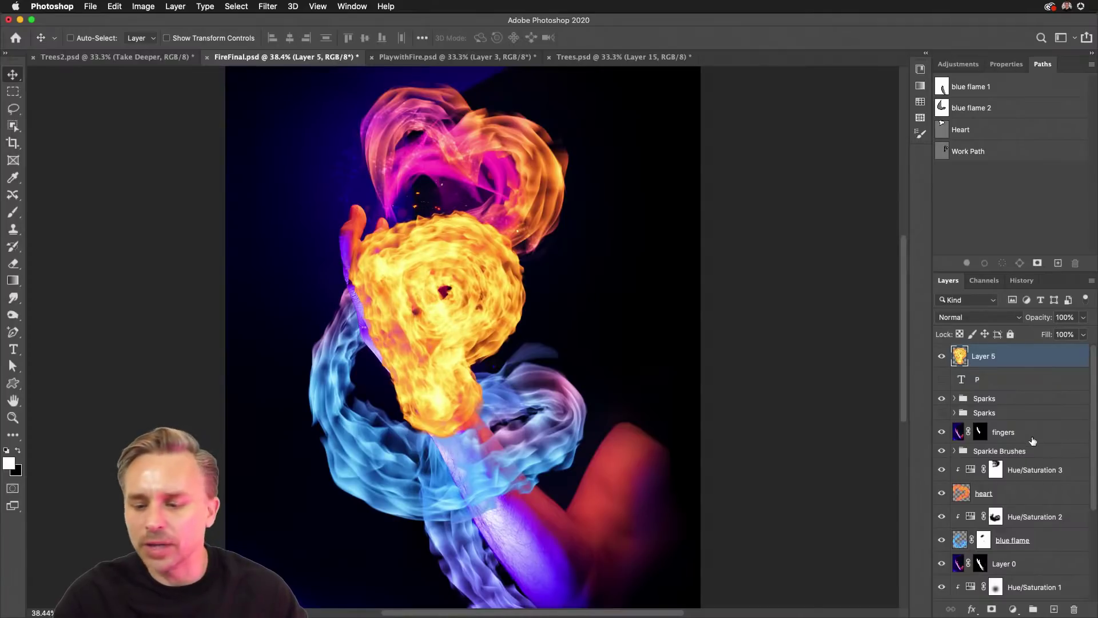
Step: Add a new empty layer between the flame letter layer and the P text layer
scroll(1011, 472, down, 5)
click(1011, 590)
scroll(1015, 400, up, 5)
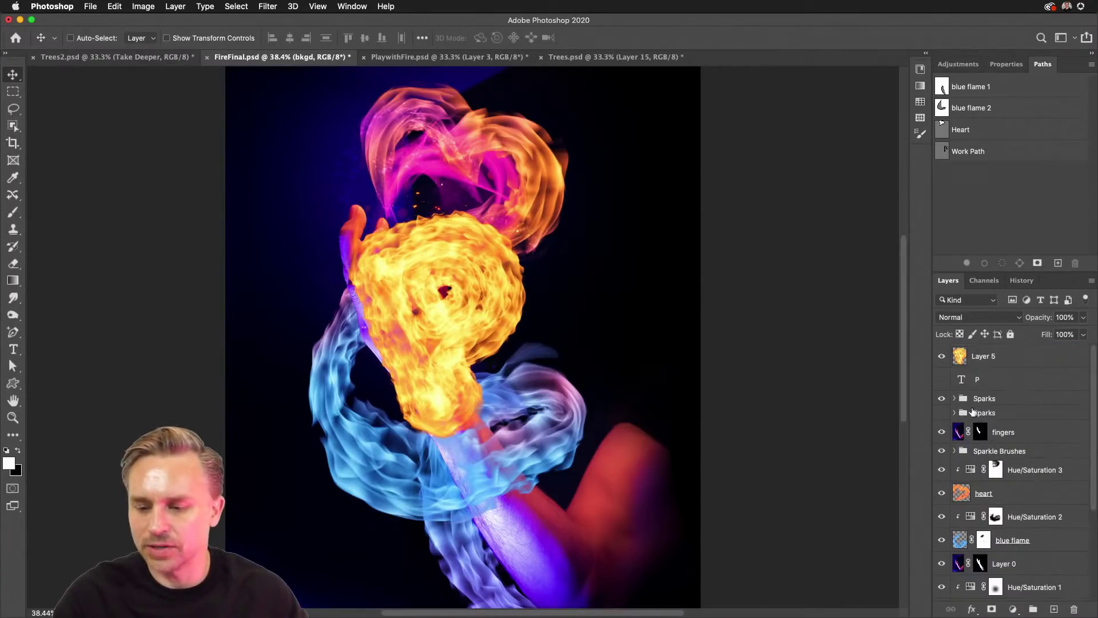
click(991, 378)
click(1054, 609)
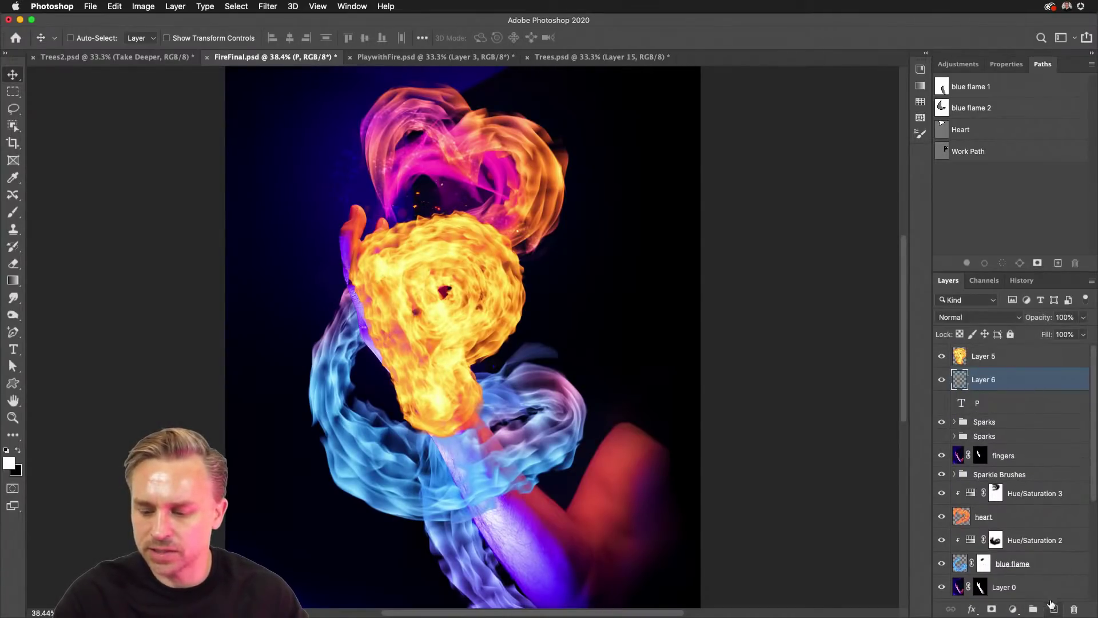
Step: Fill the new layer with gradient presets, trying blue-magenta and green-yellow ones before settling on the navy, pink and orange sunset gradient
click(926, 54)
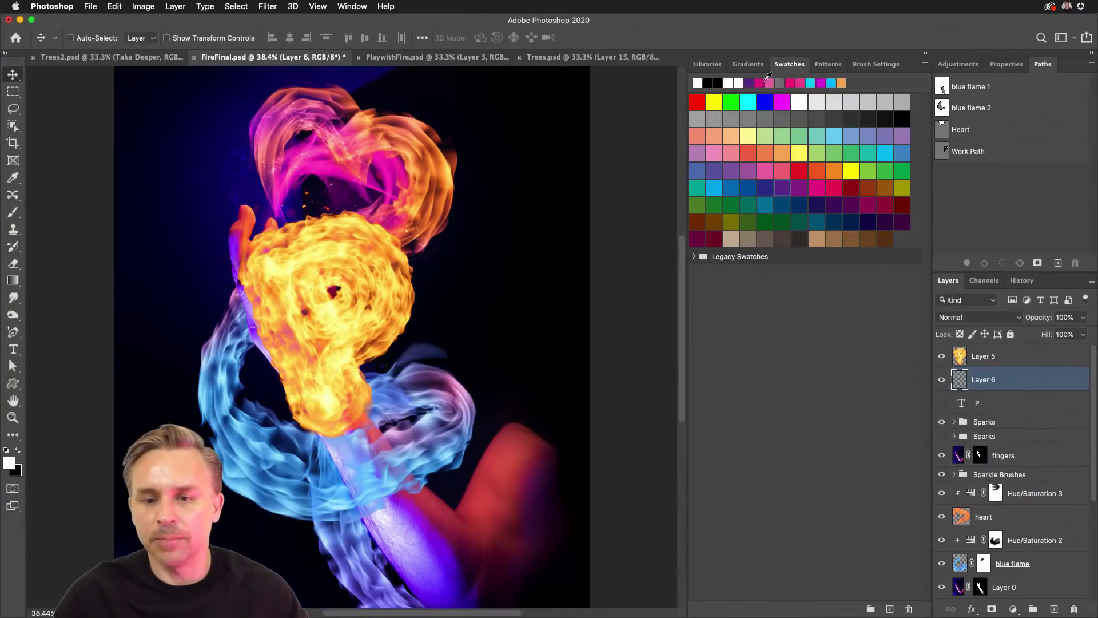
click(748, 63)
click(745, 180)
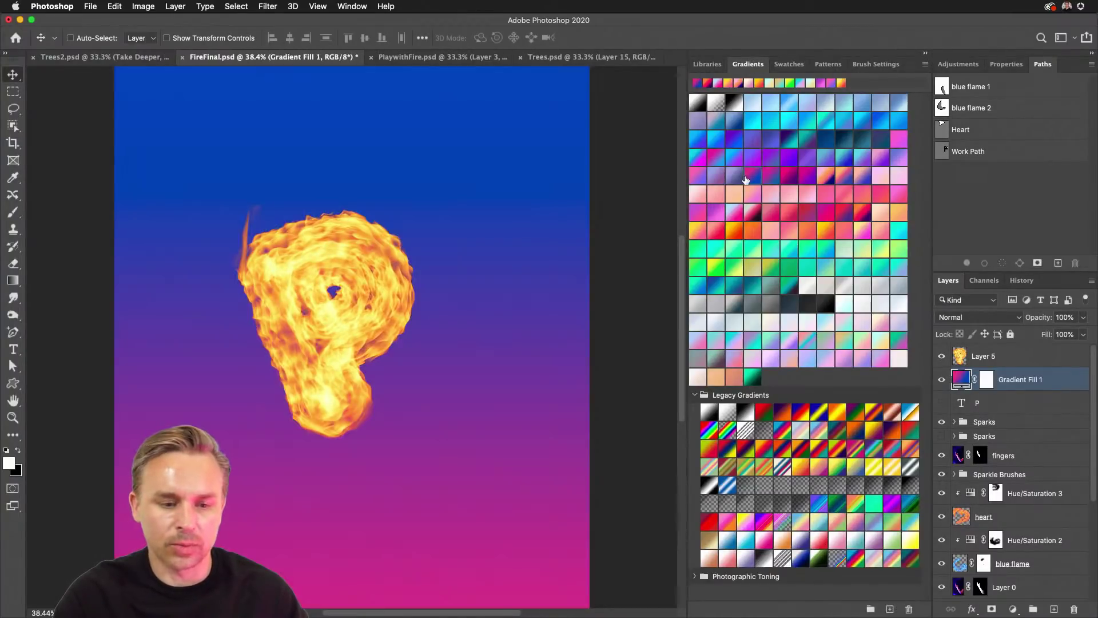
click(716, 267)
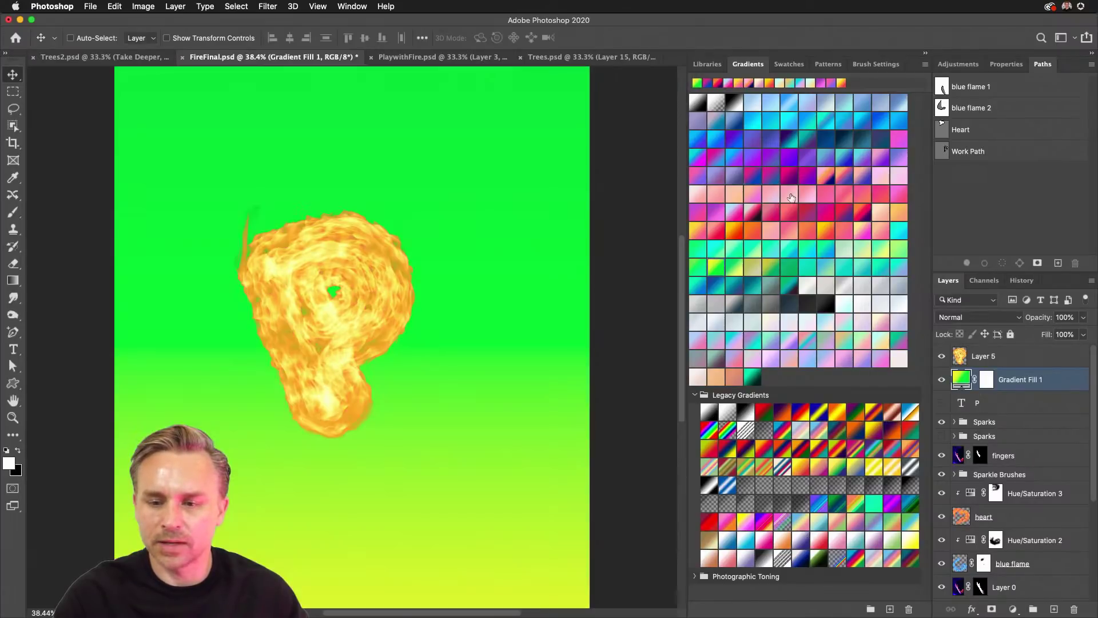
click(823, 172)
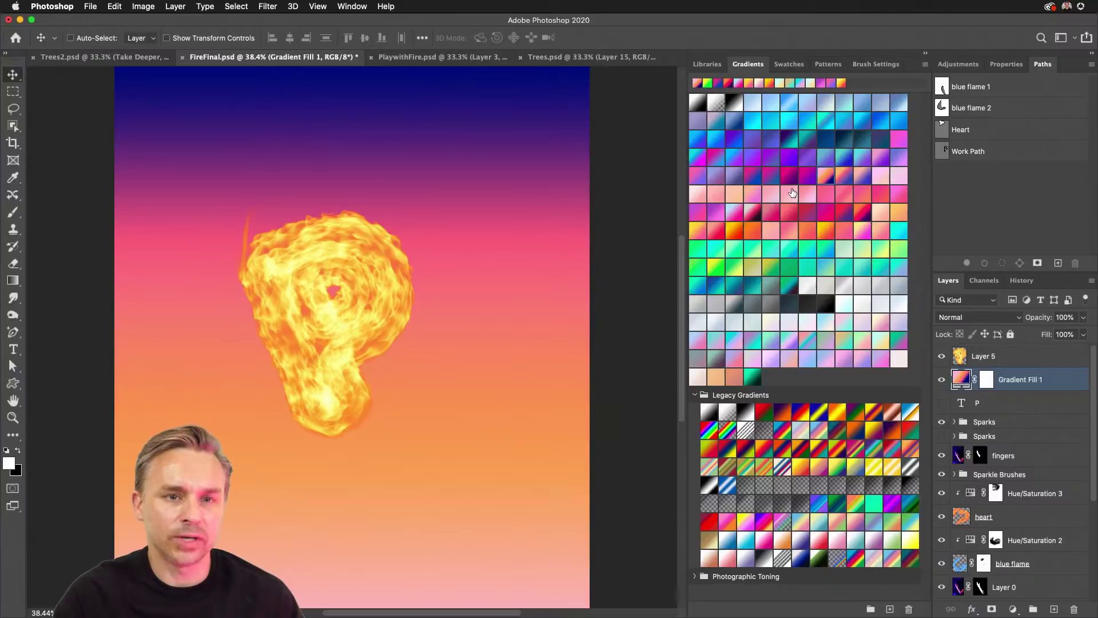
Step: Switch to Trees.psd, select the path of the letter T, and start the Tree render filter on Layer 15
click(553, 57)
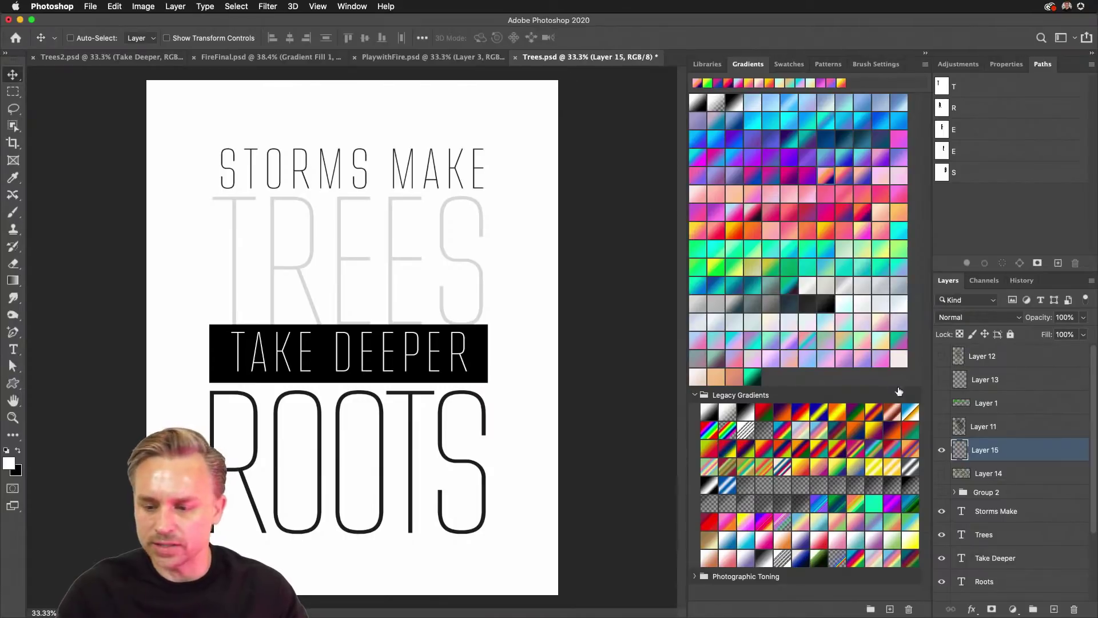
click(962, 88)
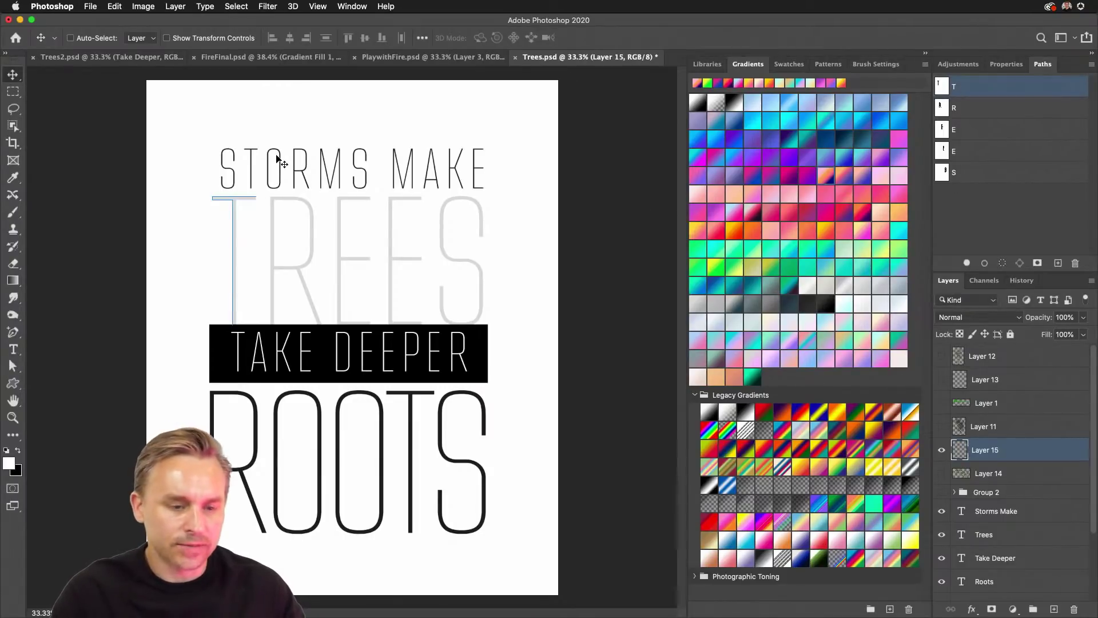
scroll(275, 158, up, 5)
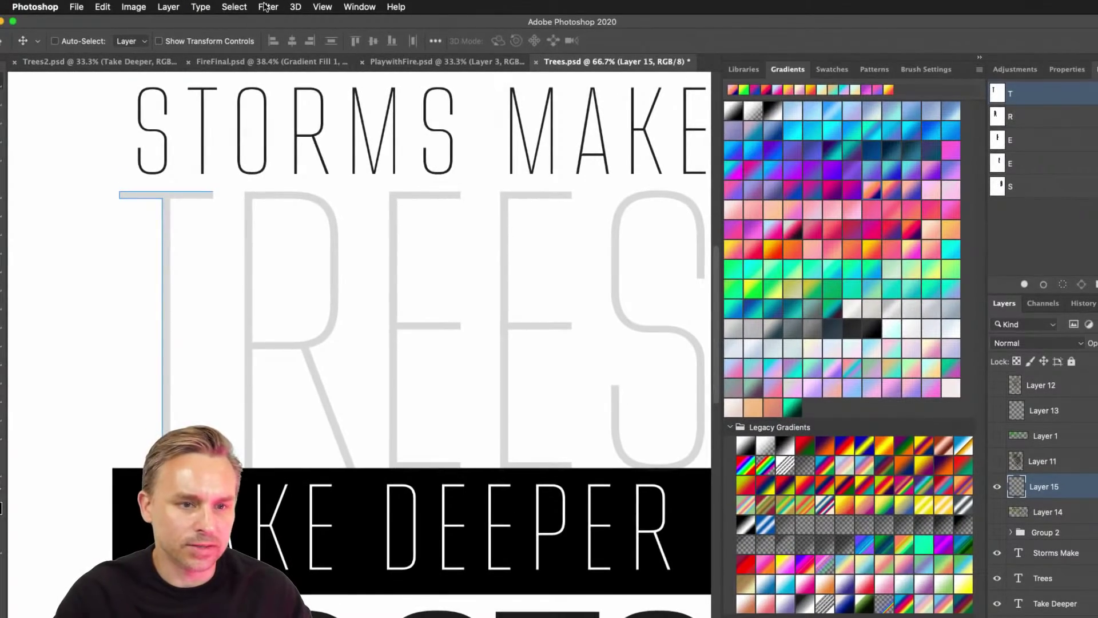
click(266, 7)
mouse_move(286, 227)
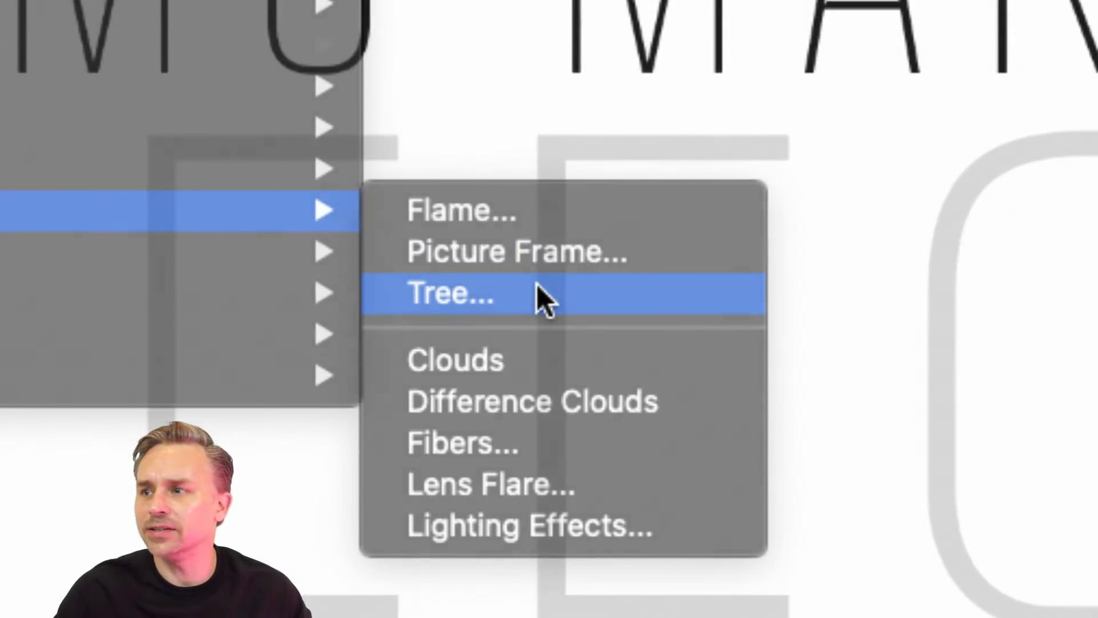
click(537, 292)
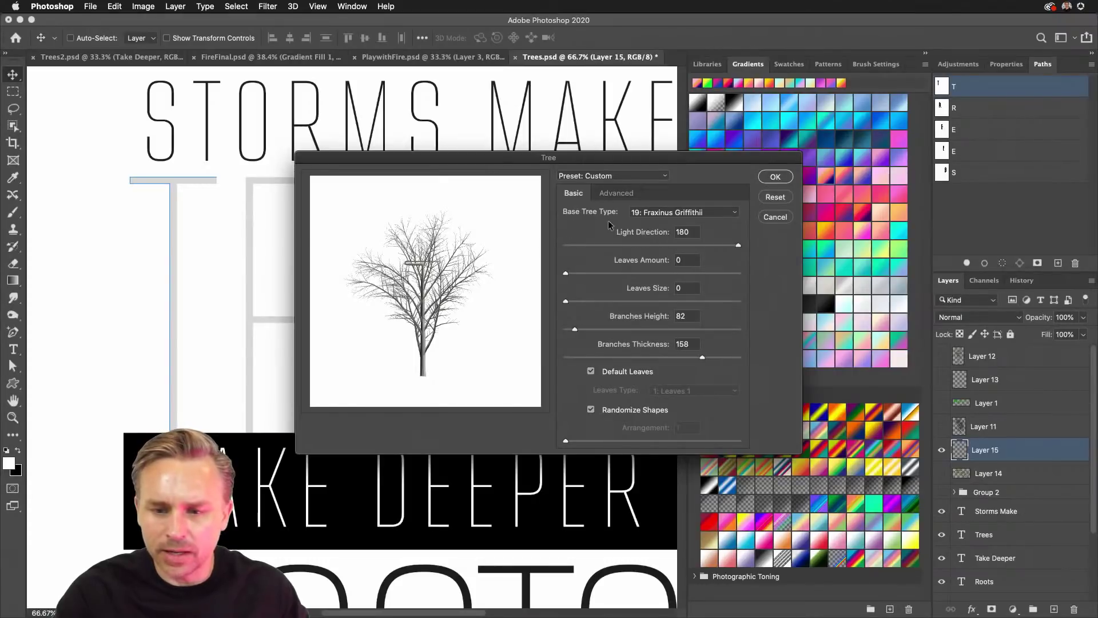
Step: Render the T as a Young Robinia tree with leaves amount 12, leaves size 25 and branches thickness 65
click(646, 213)
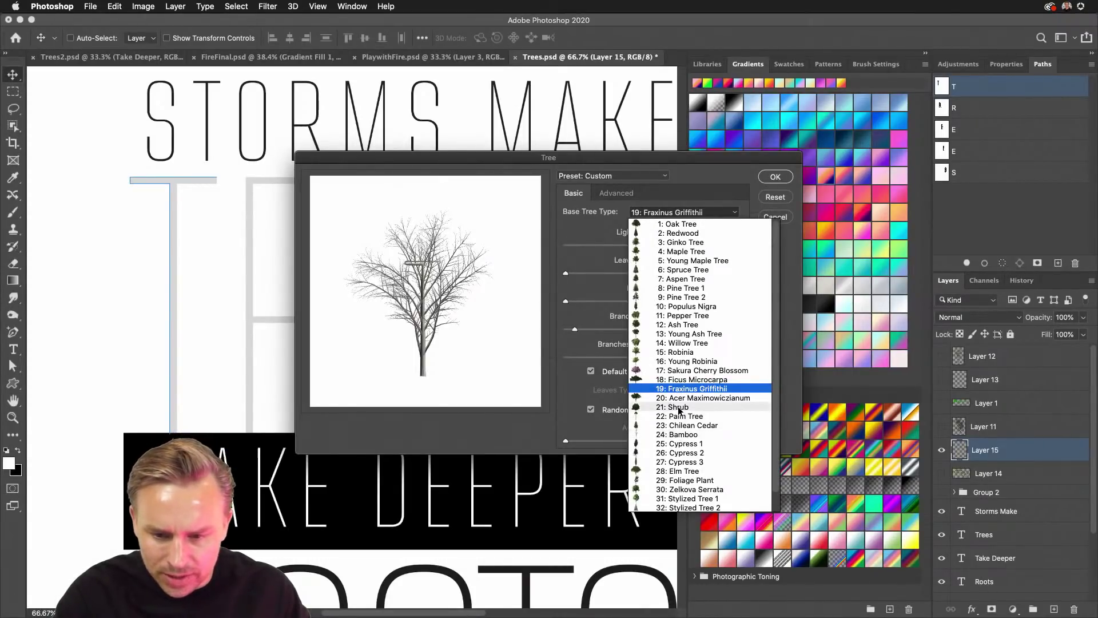
click(678, 362)
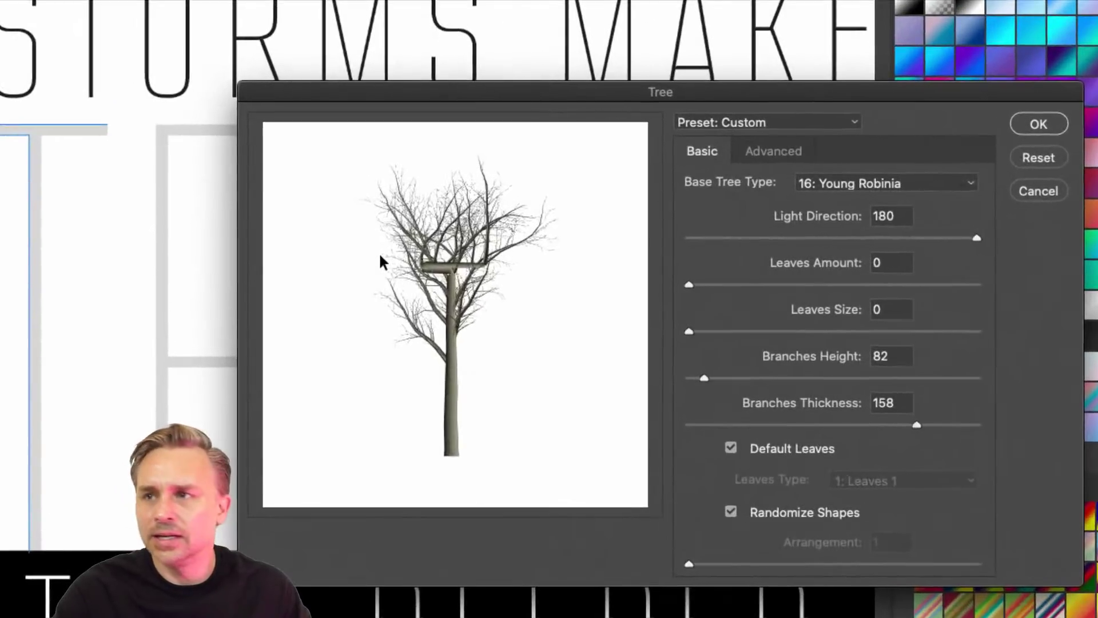
click(808, 425)
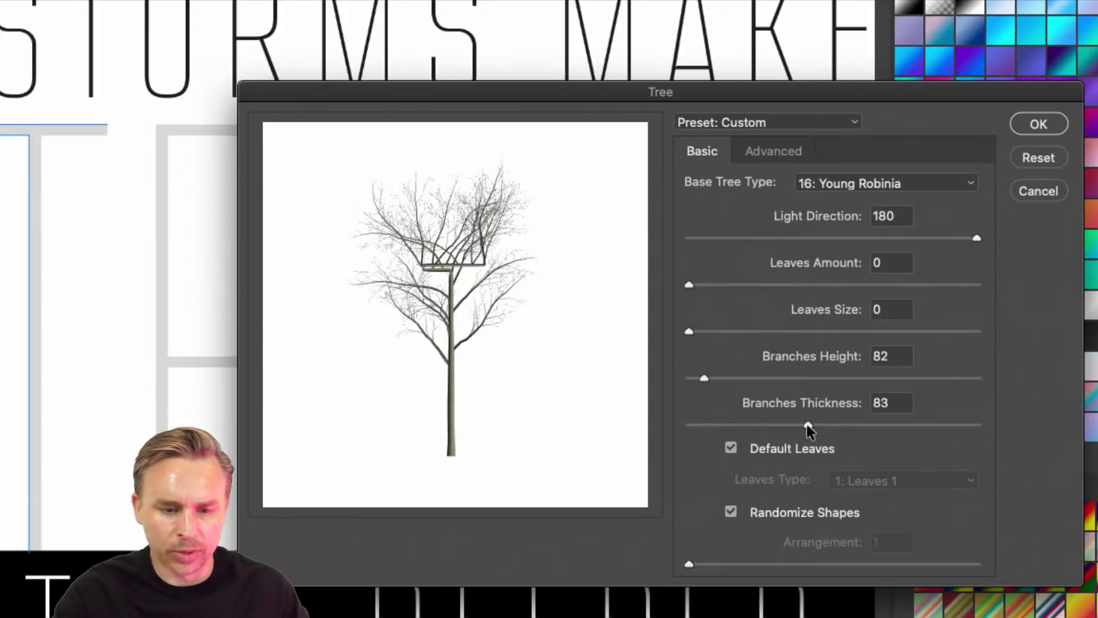
click(761, 425)
click(781, 424)
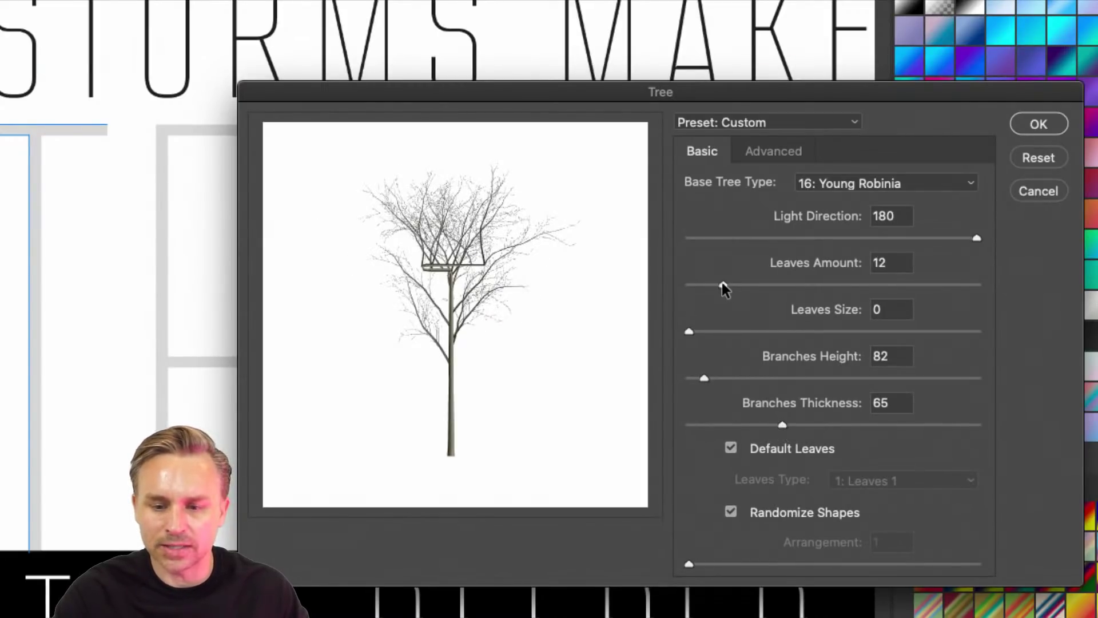
click(723, 331)
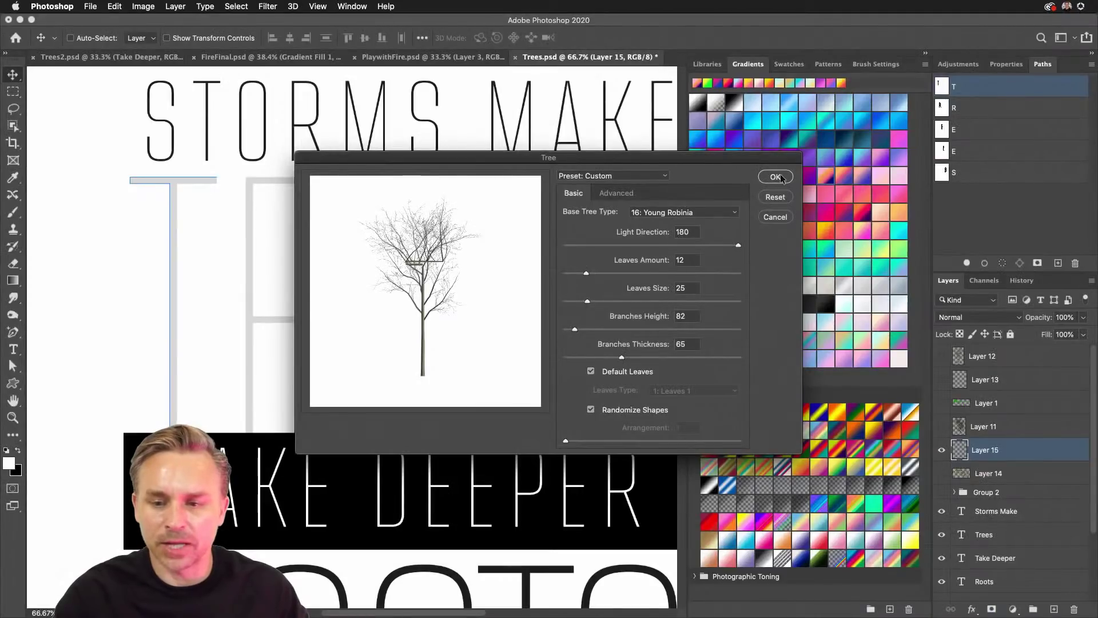
click(776, 178)
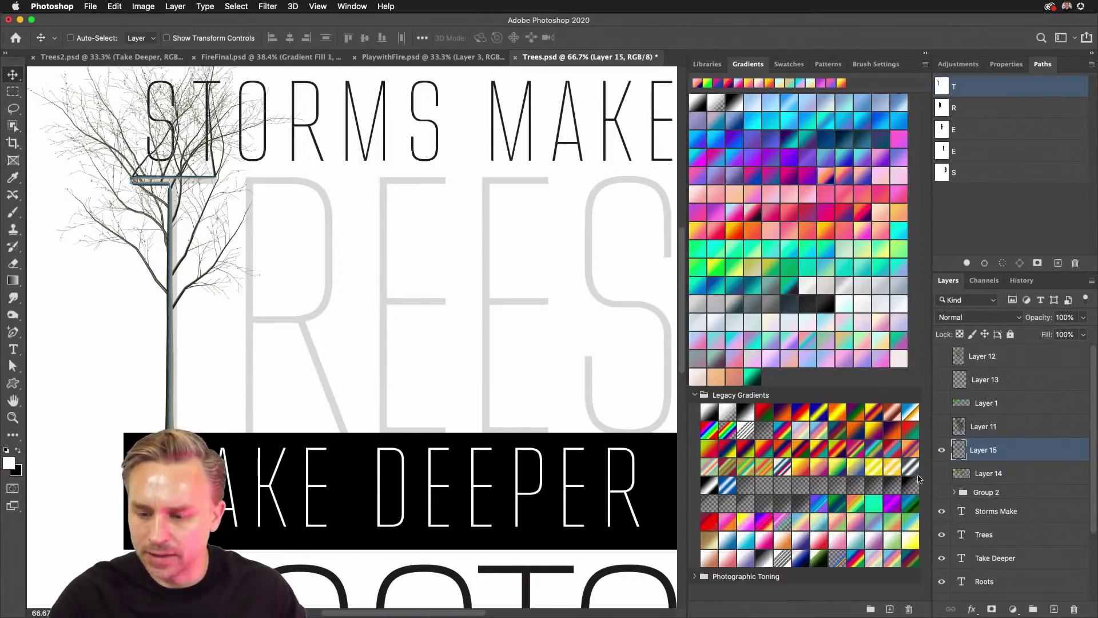
Step: Add a new layer above the T tree and render a tree along the R path with the last Tree filter settings
click(1054, 609)
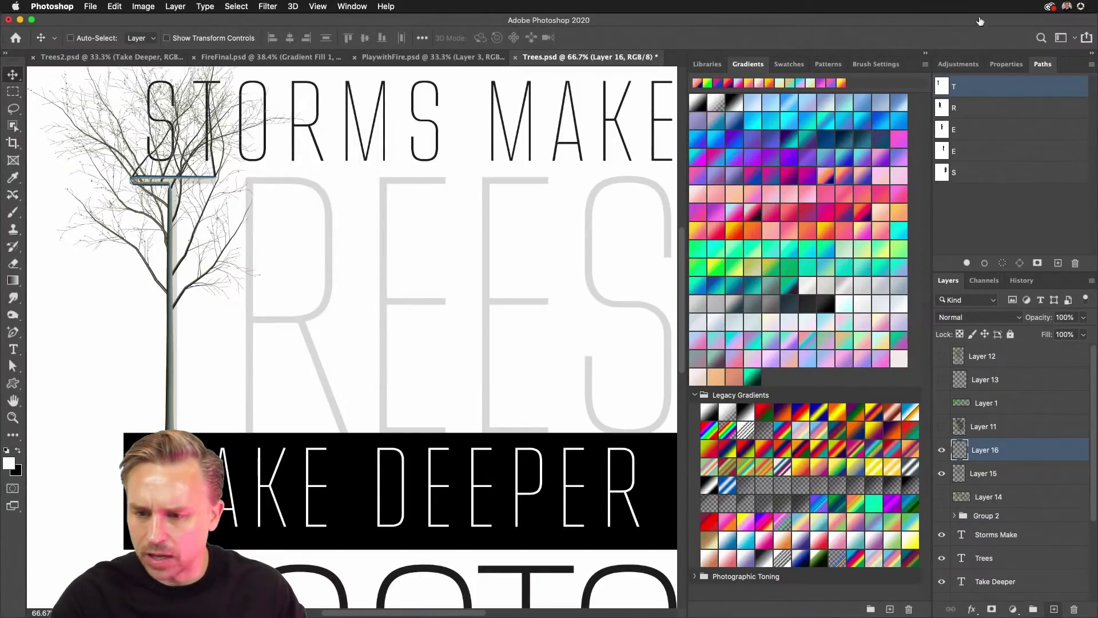
super+click(947, 108)
click(947, 108)
click(268, 6)
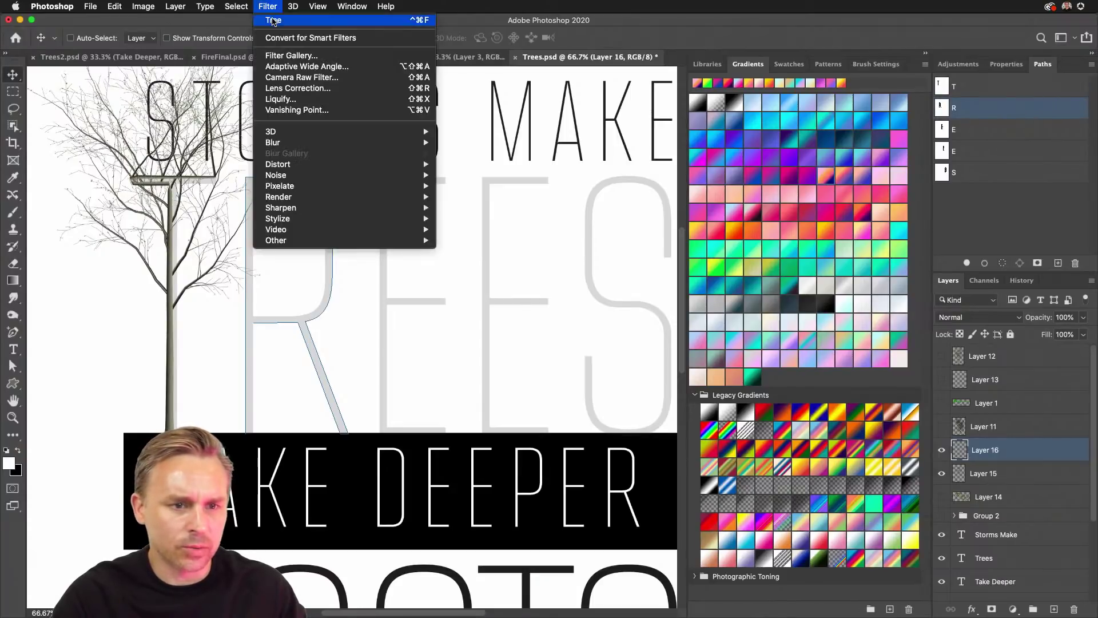
click(289, 19)
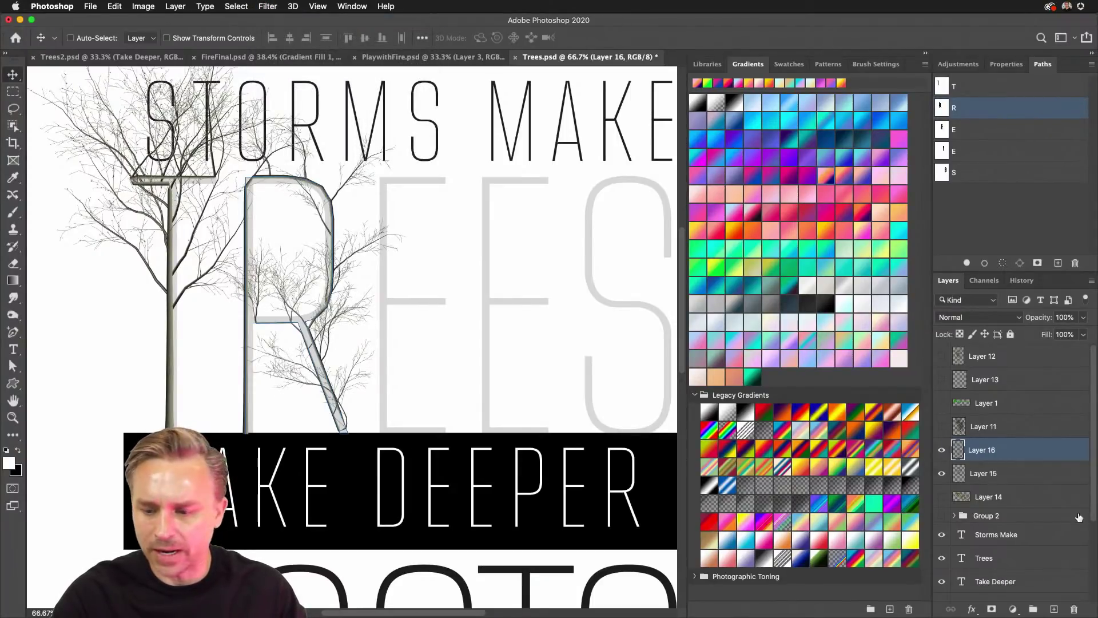
Step: Repeat the last Tree filter along both E paths on the same layer as the R
click(959, 133)
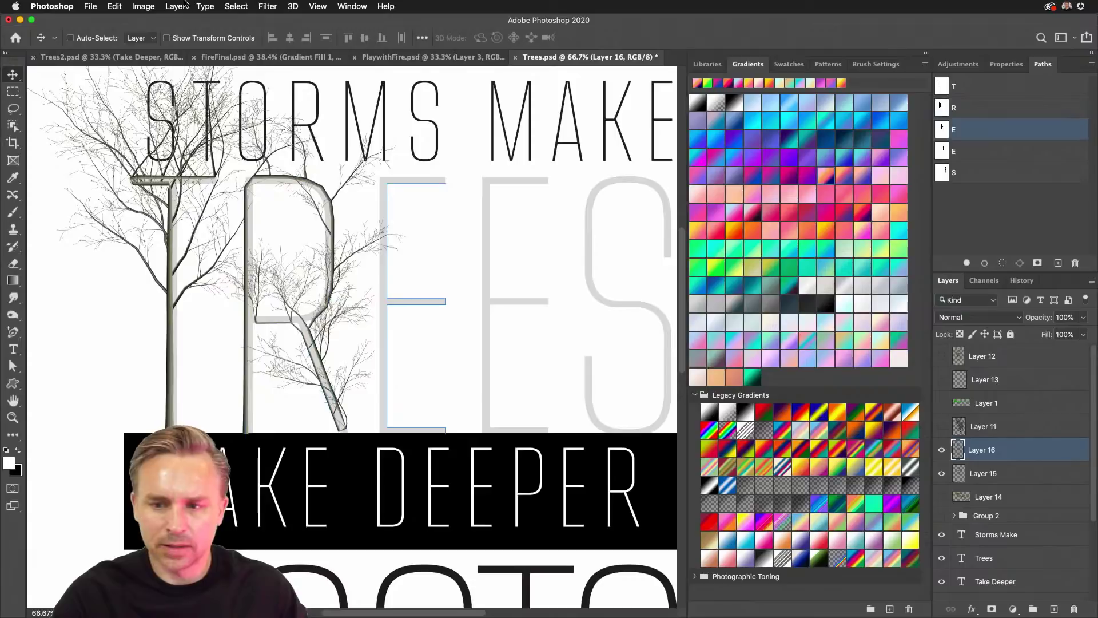
click(267, 7)
click(264, 19)
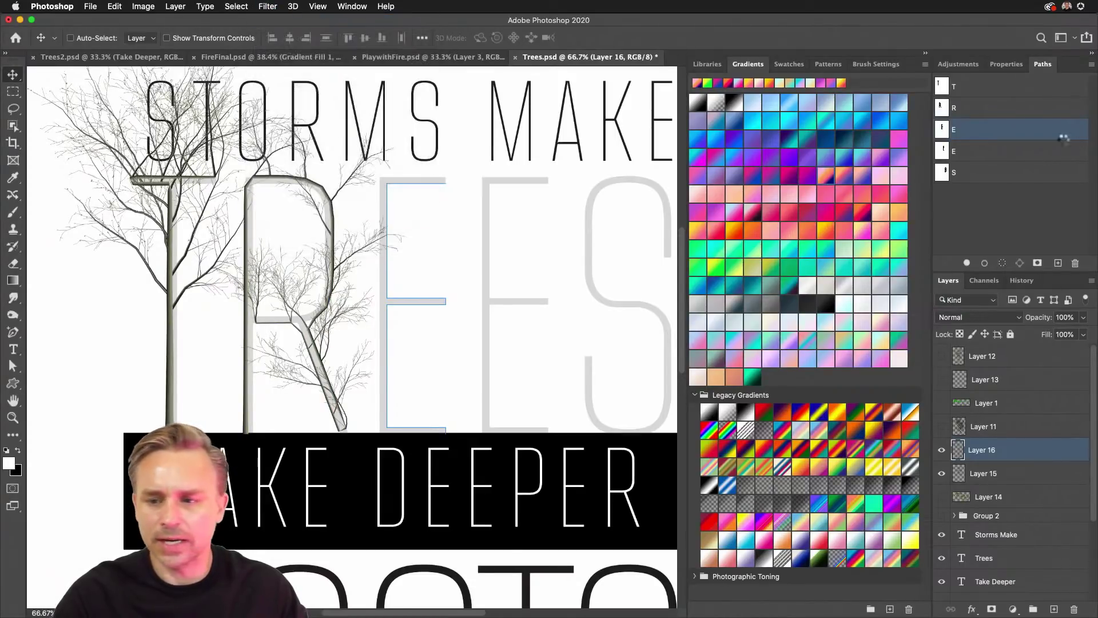
click(980, 153)
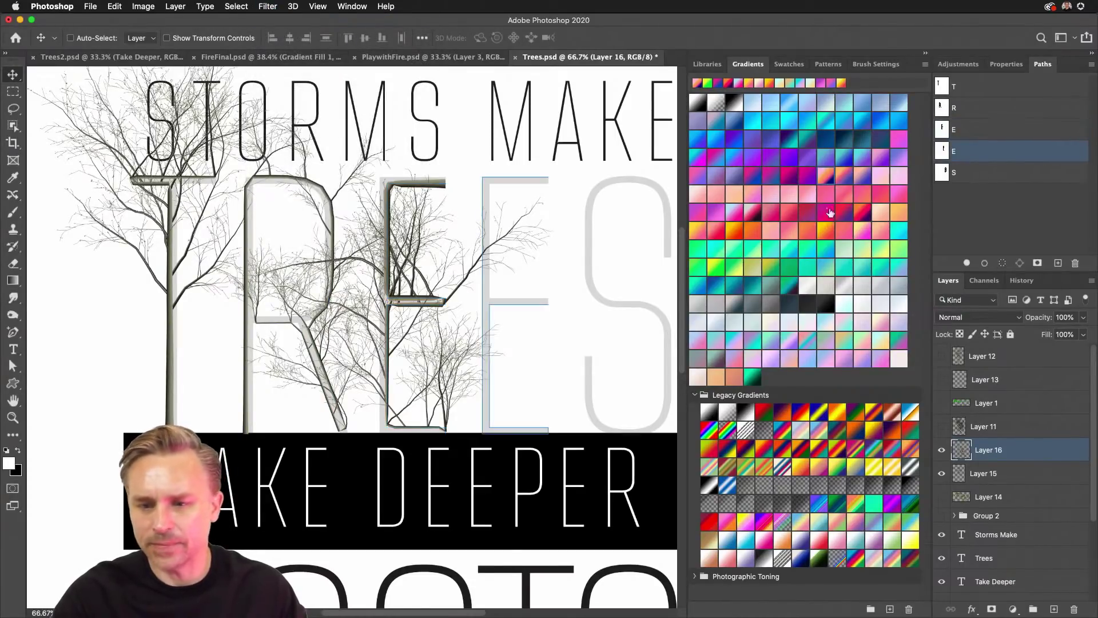
click(267, 6)
click(264, 18)
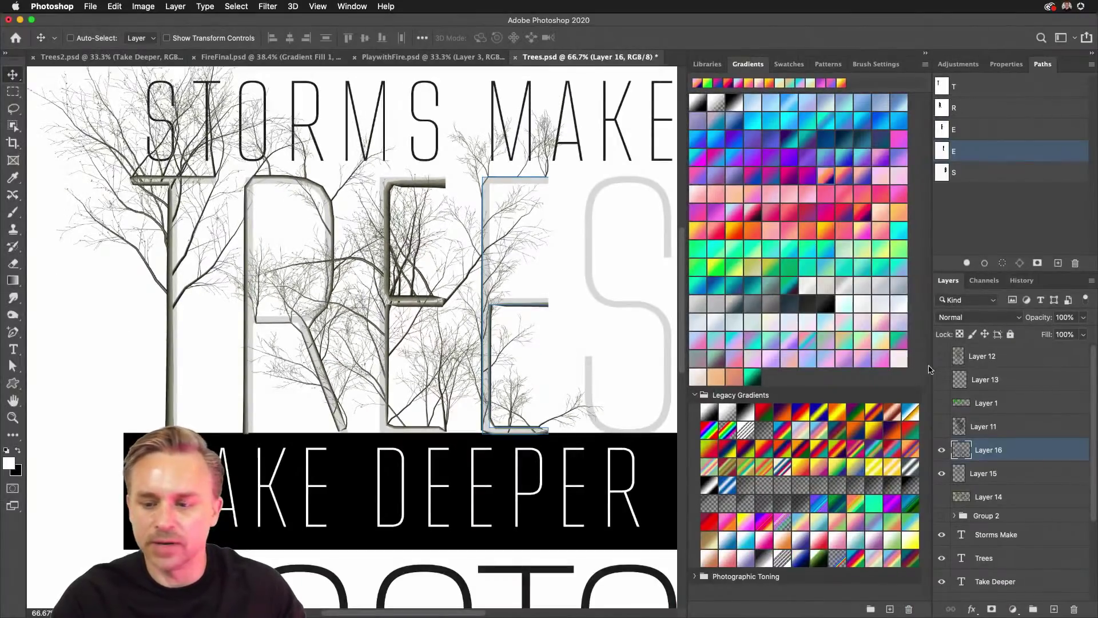
Step: Render the S path as a tree through the Tree filter dialog, keeping the Young Robinia settings
click(984, 173)
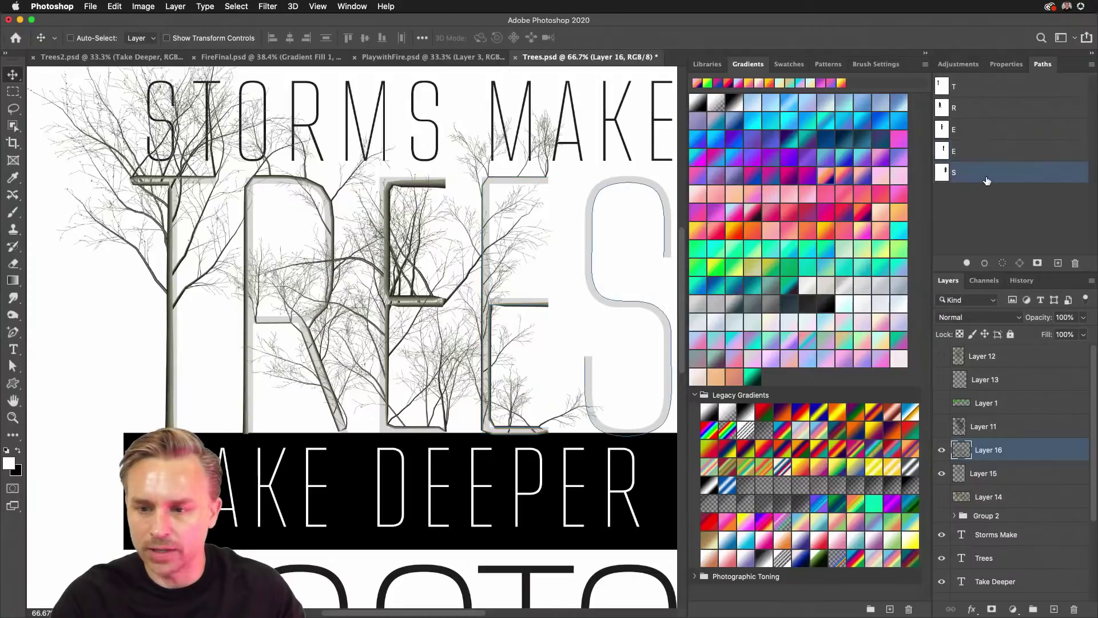
click(267, 7)
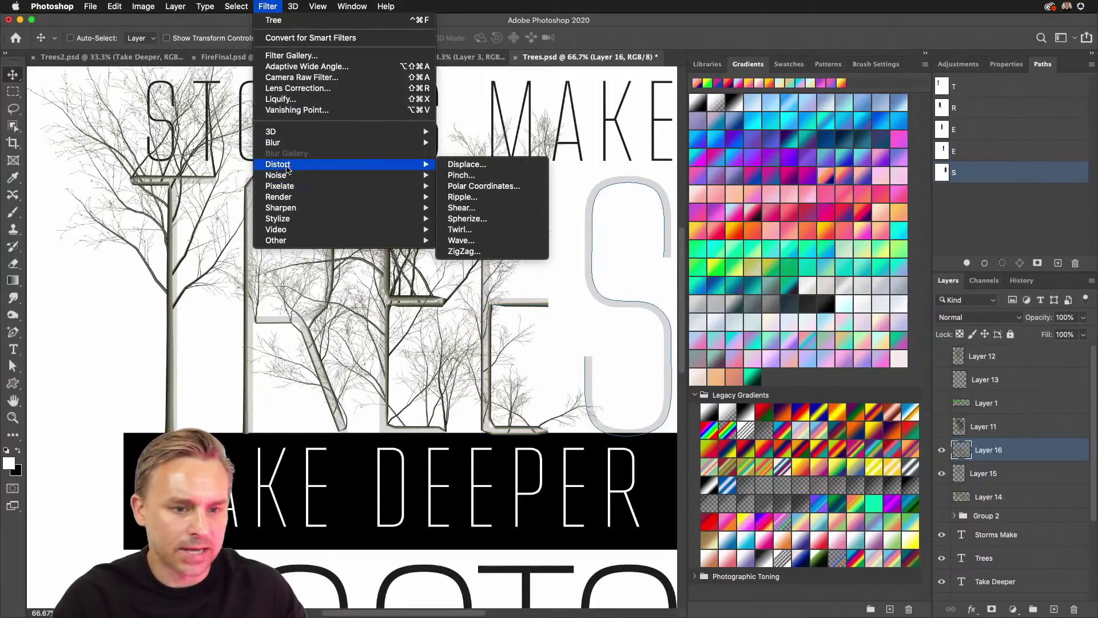
mouse_move(290, 198)
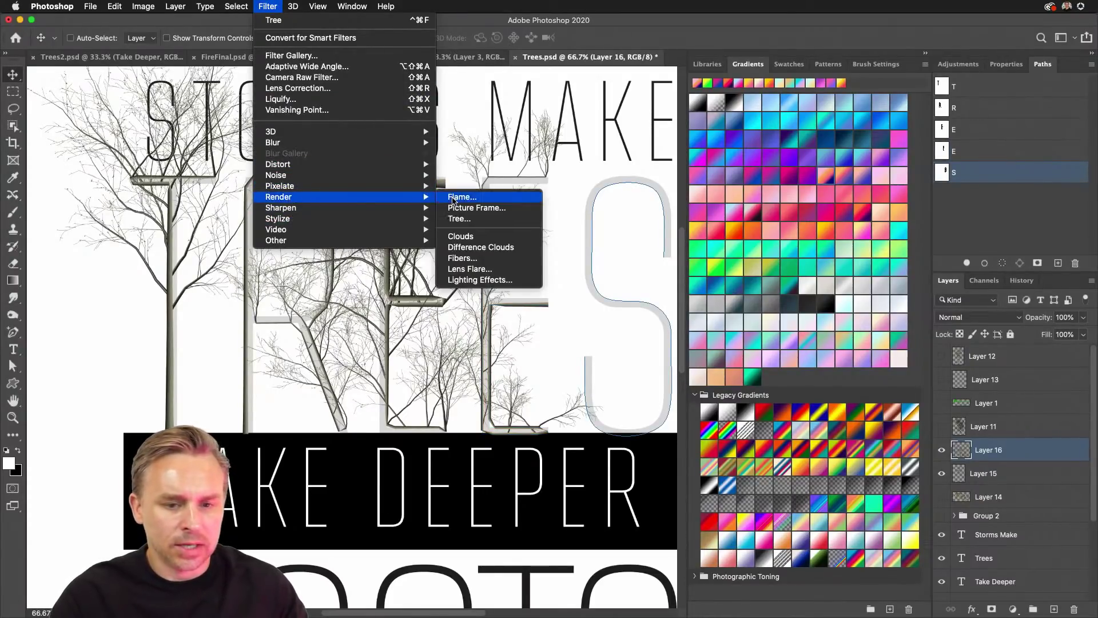
click(456, 218)
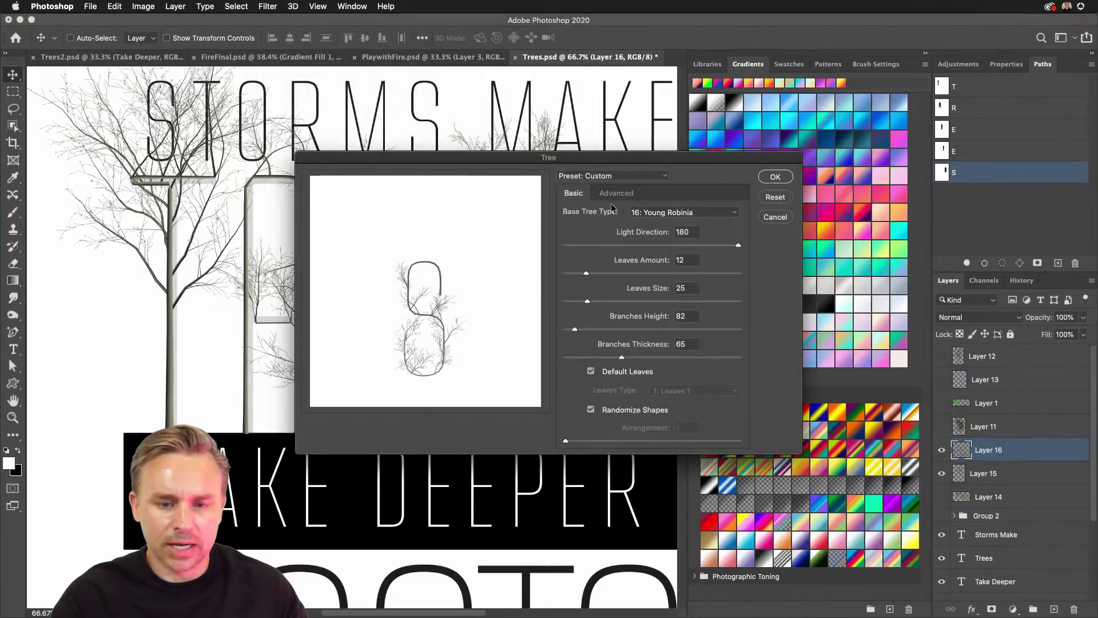
click(775, 177)
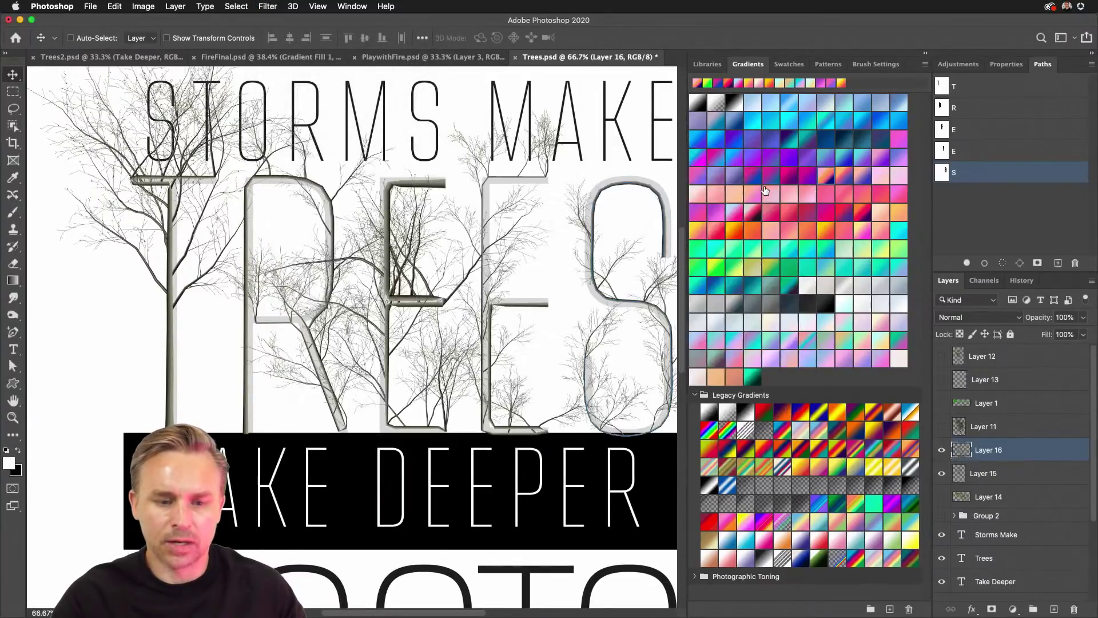
Step: Review the whole tree lettering poster, then switch to Trees2.psd and examine its leafy TREES and rooted ROOTS lettering
click(925, 54)
key(super+0)
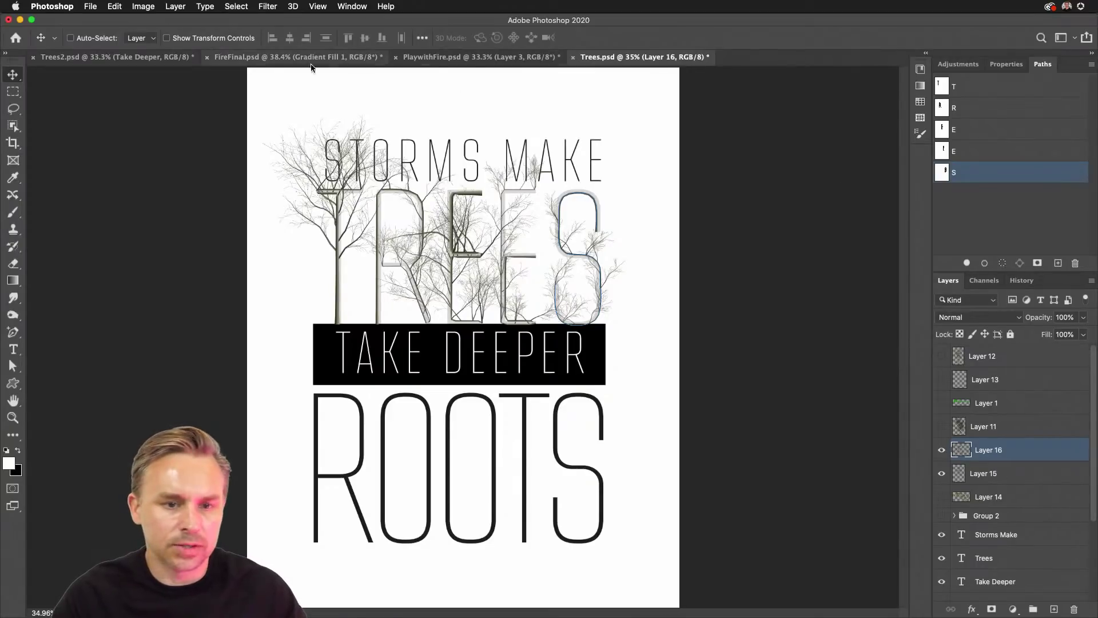
click(89, 59)
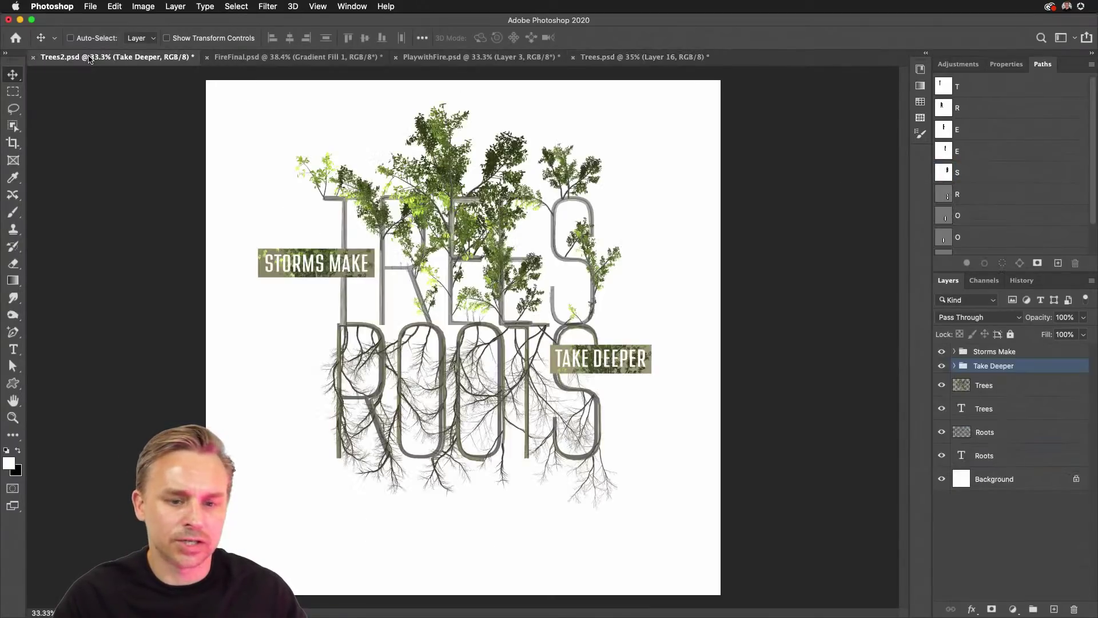
key(super+plus)
click(71, 38)
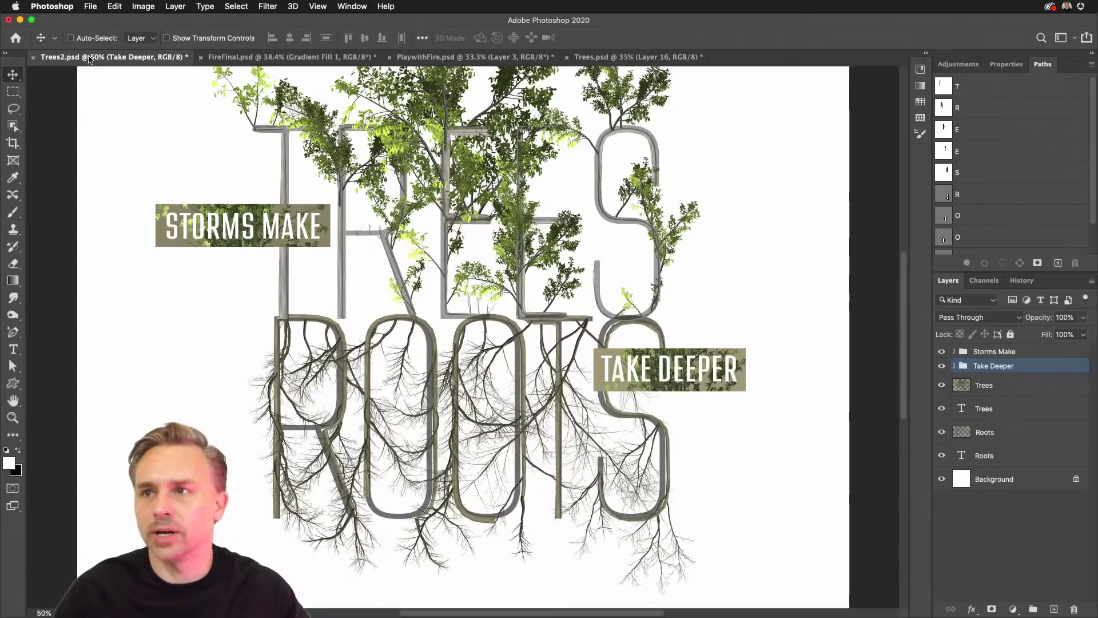
scroll(500, 378, up, 2)
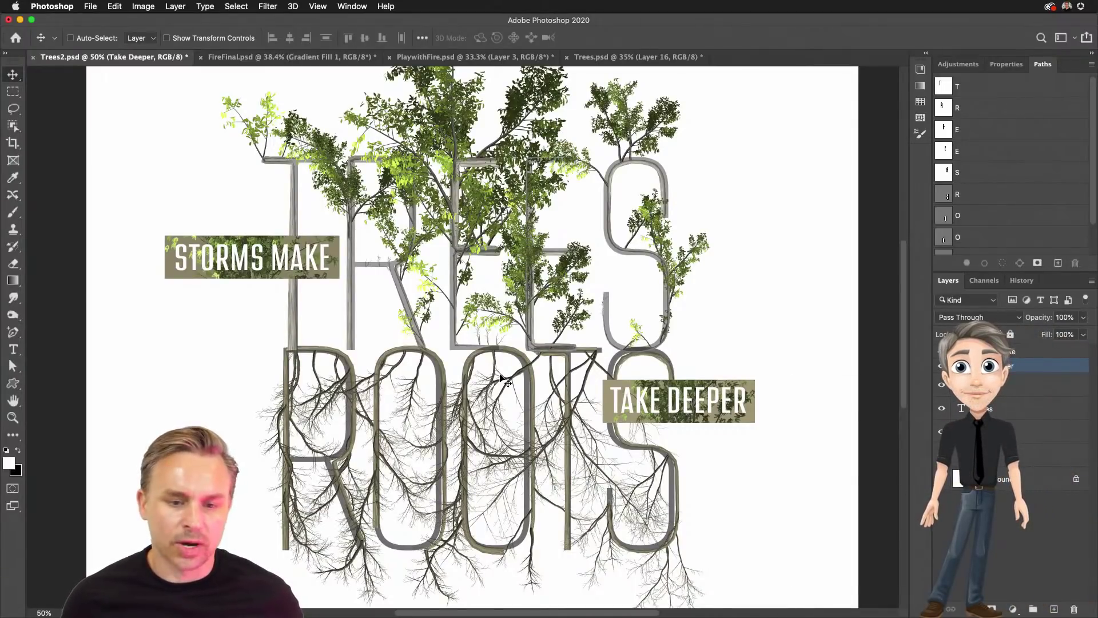
drag(391, 507, 403, 438)
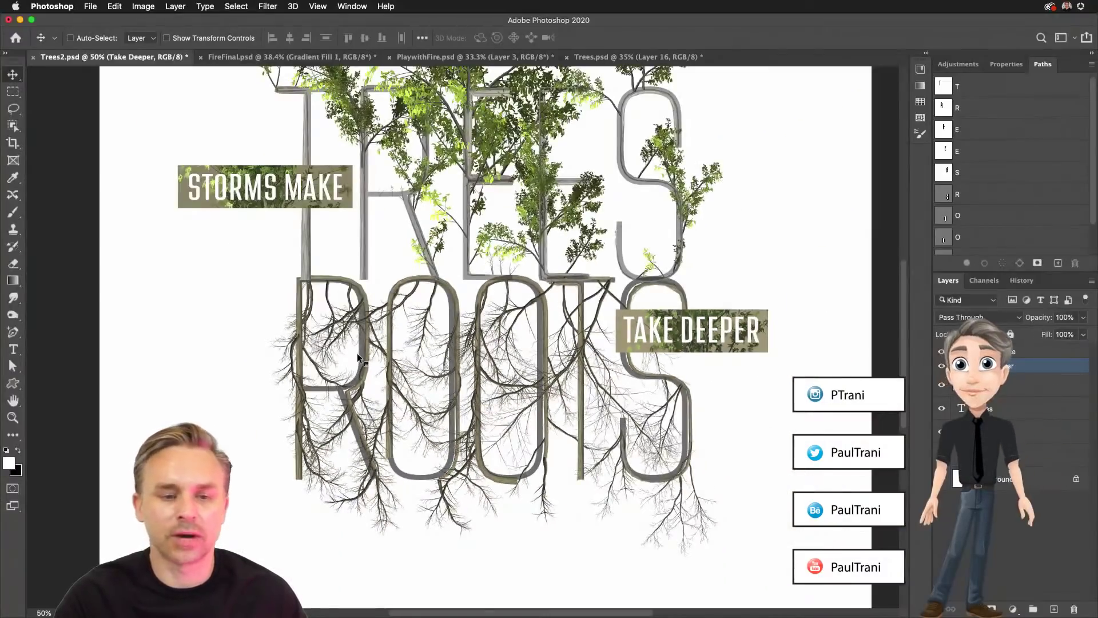
scroll(401, 366, up, 2)
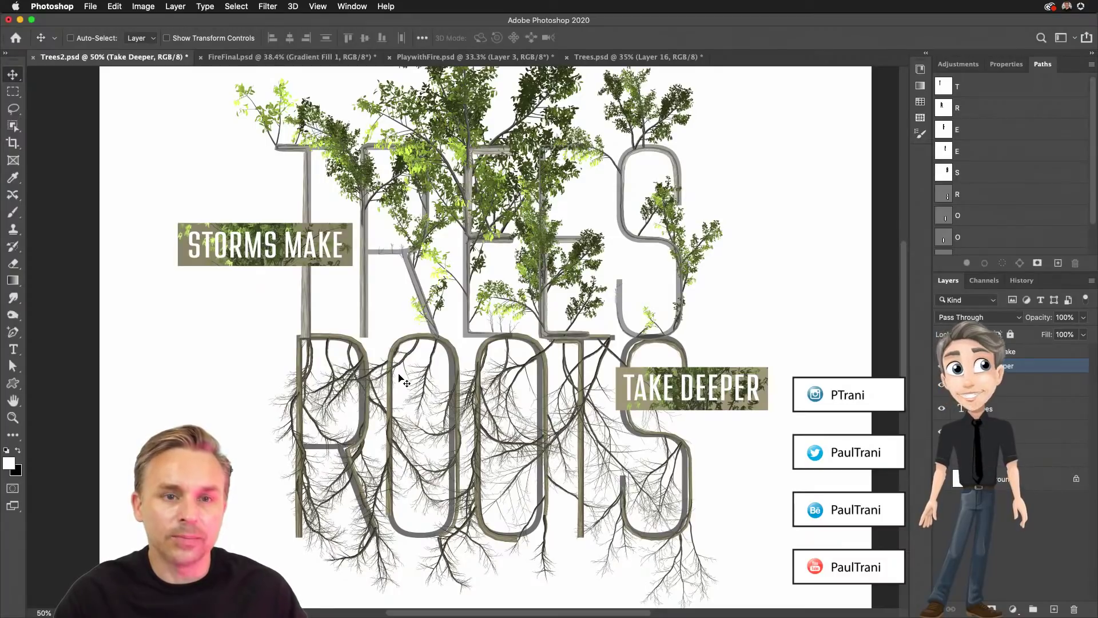
scroll(392, 319, up, 2)
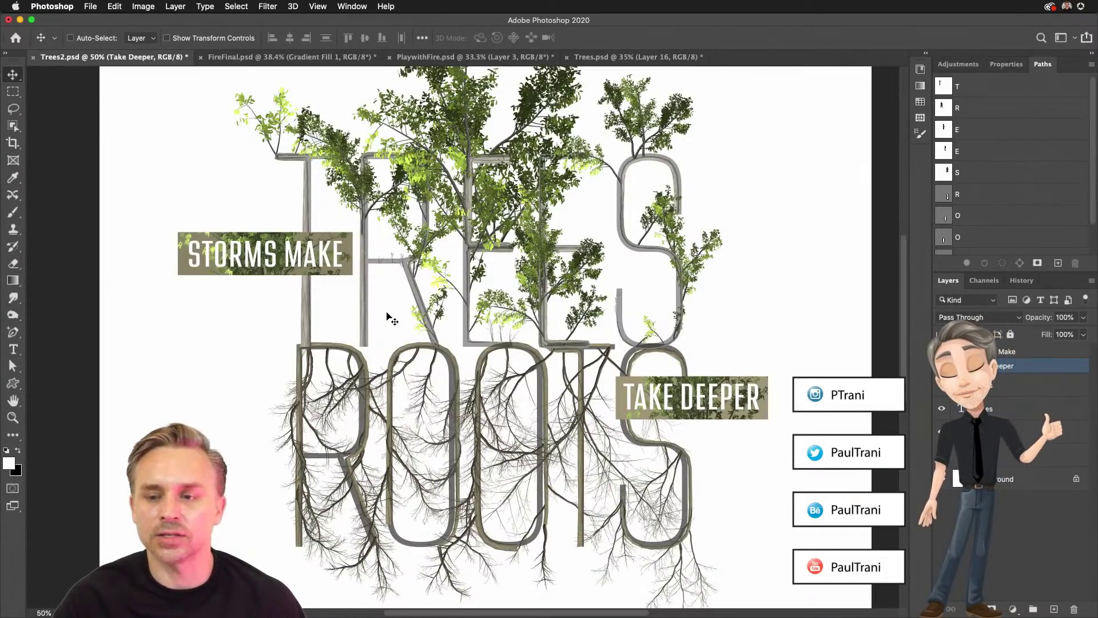
scroll(332, 189, up, 2)
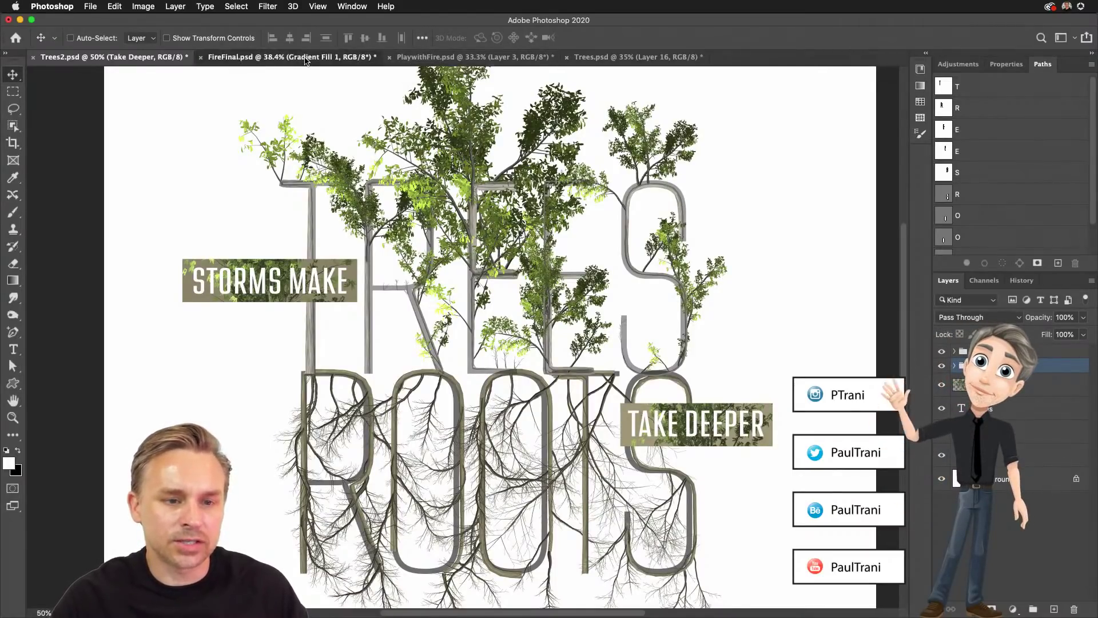
Step: Switch to FireFinal.psd, hide Layer 5, the gradient fill and the P text layer, and select the upper Sparks group
click(351, 57)
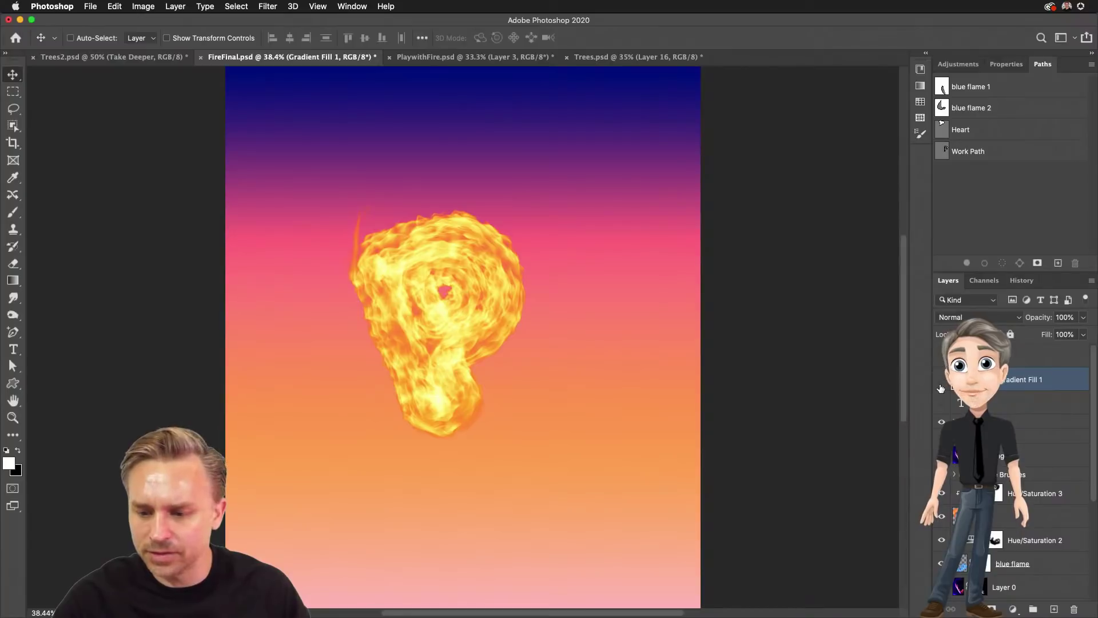
drag(941, 356, 941, 403)
click(1018, 422)
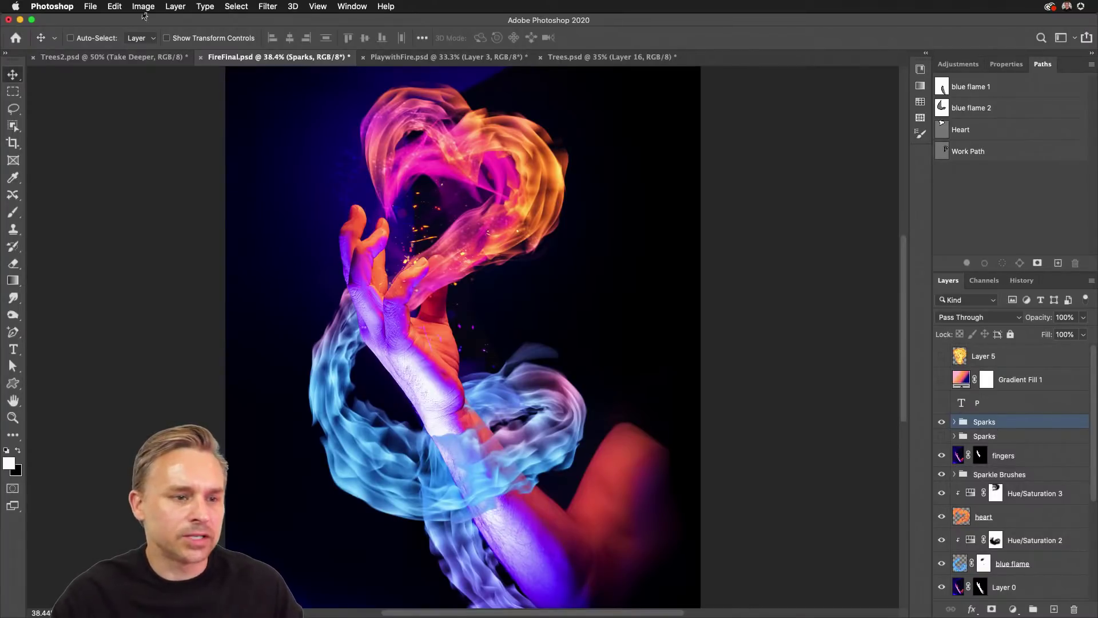
Step: Minimise the Photoshop window and switch to Chrome with the Behance Creative Challenges page
click(20, 20)
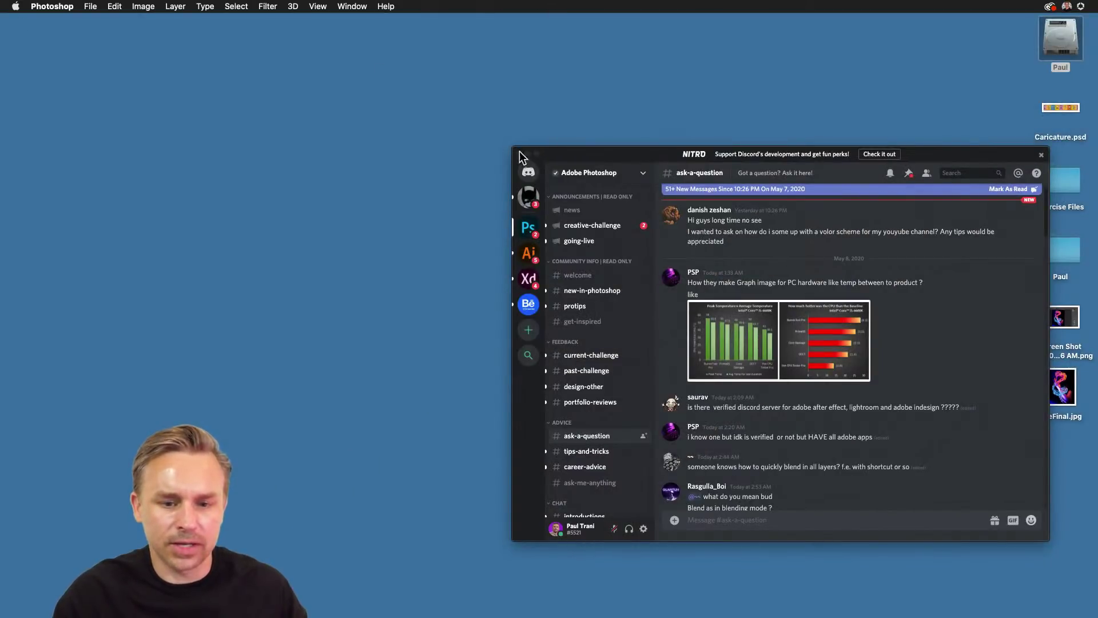
click(629, 159)
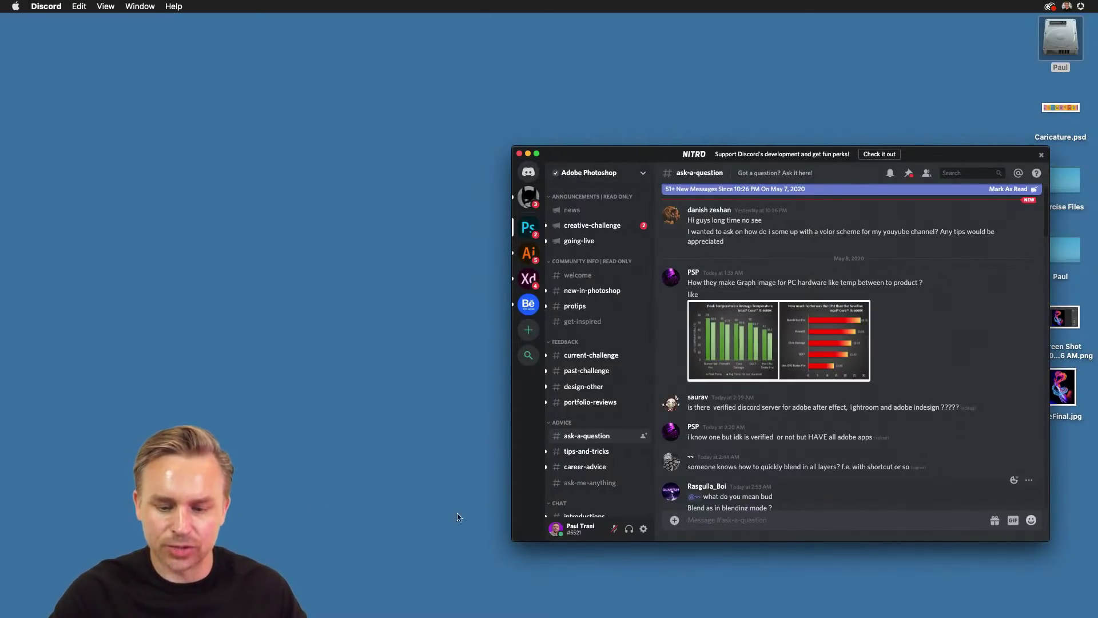
mouse_move(483, 612)
click(499, 601)
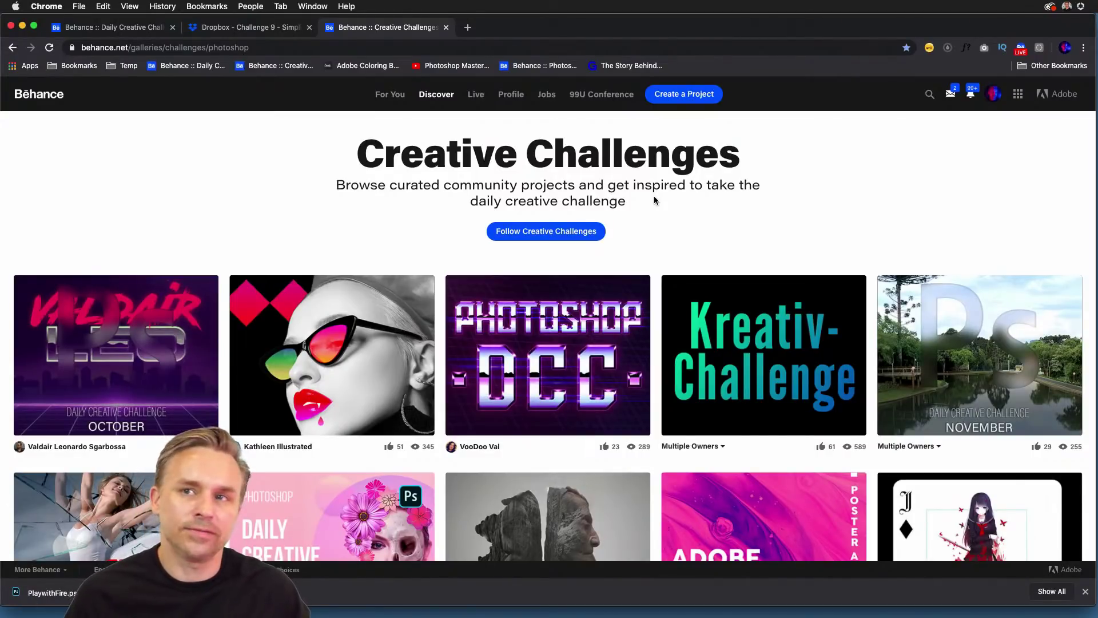
Step: Open the bookmarked Behance Photoshop daily creative challenge page and look through its list of challenges
click(186, 65)
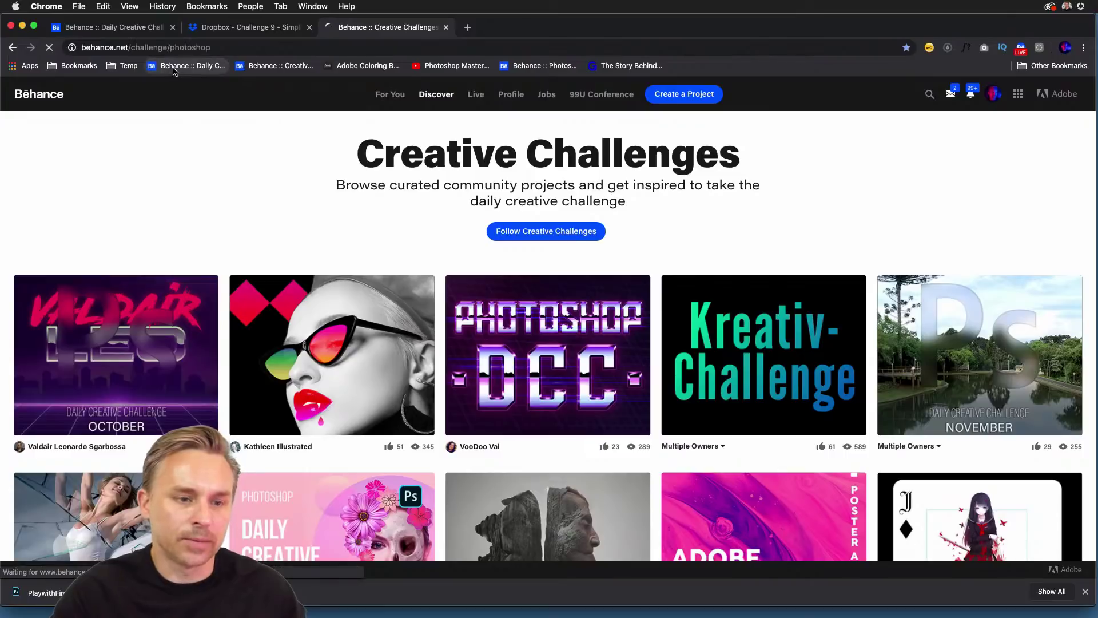
scroll(276, 378, down, 5)
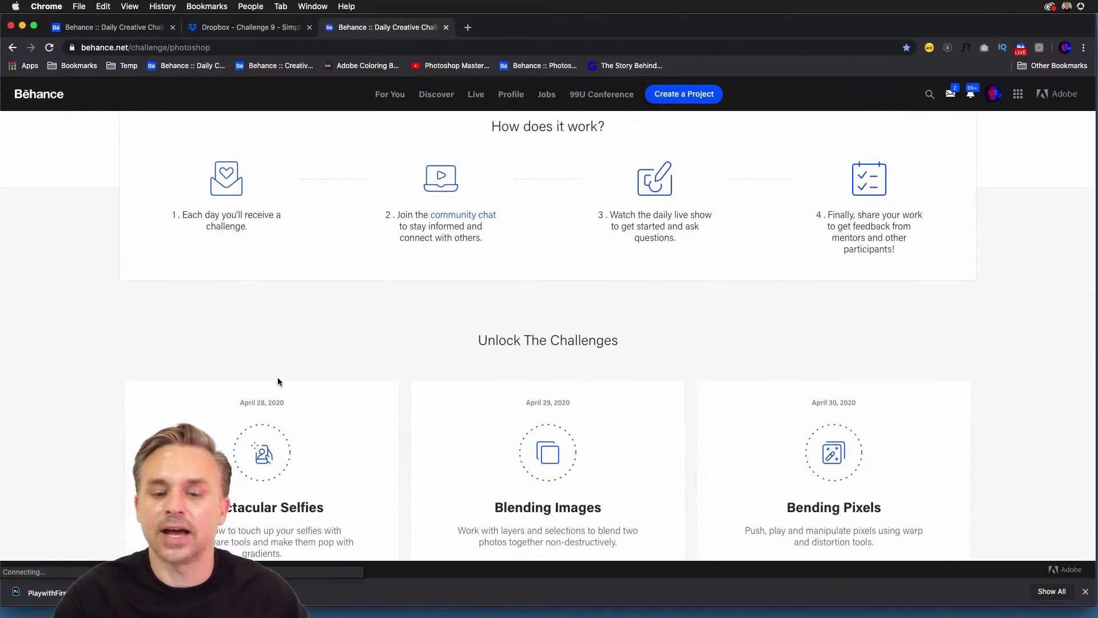
scroll(277, 378, down, 5)
scroll(288, 383, down, 3)
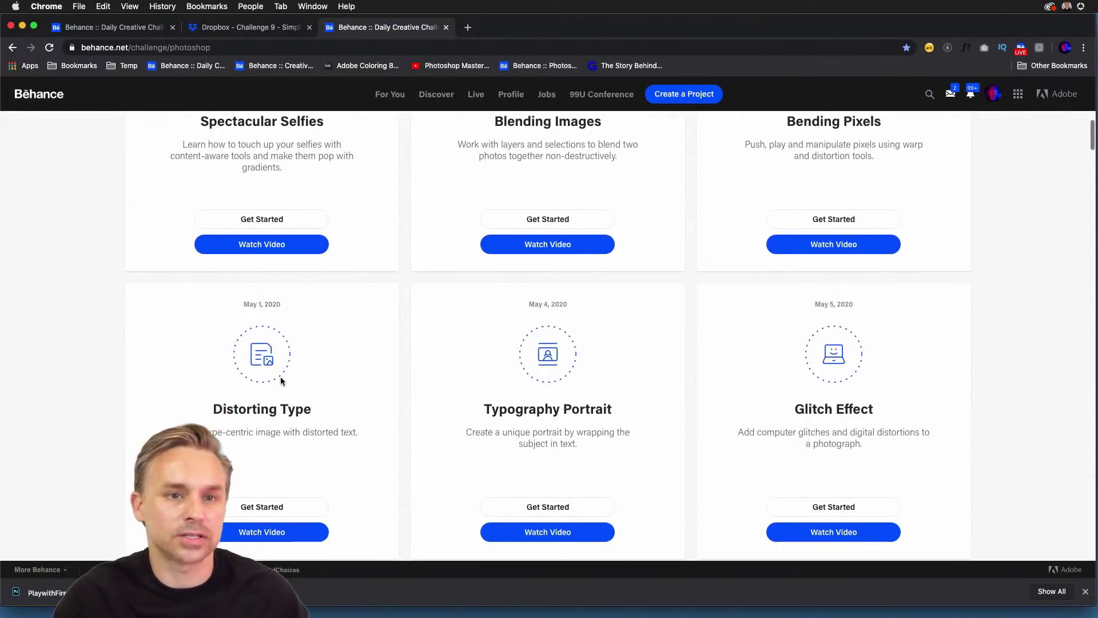
scroll(541, 245, up, 1)
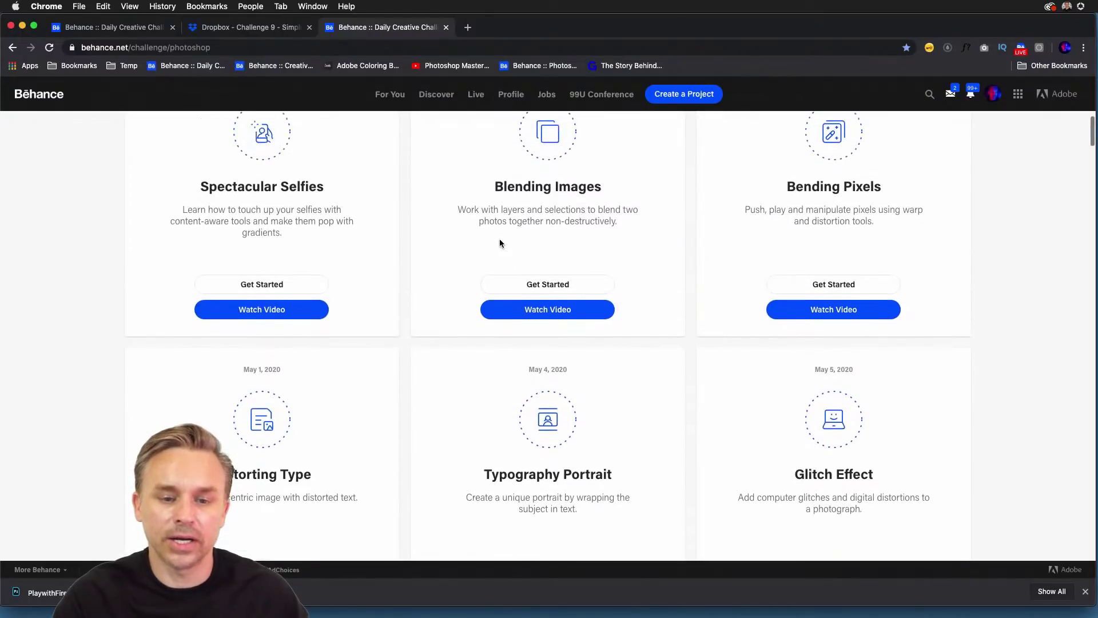
Step: Open the Blending Images challenge's starter files on Dropbox, view the folder, and minimise the Chrome window
click(547, 285)
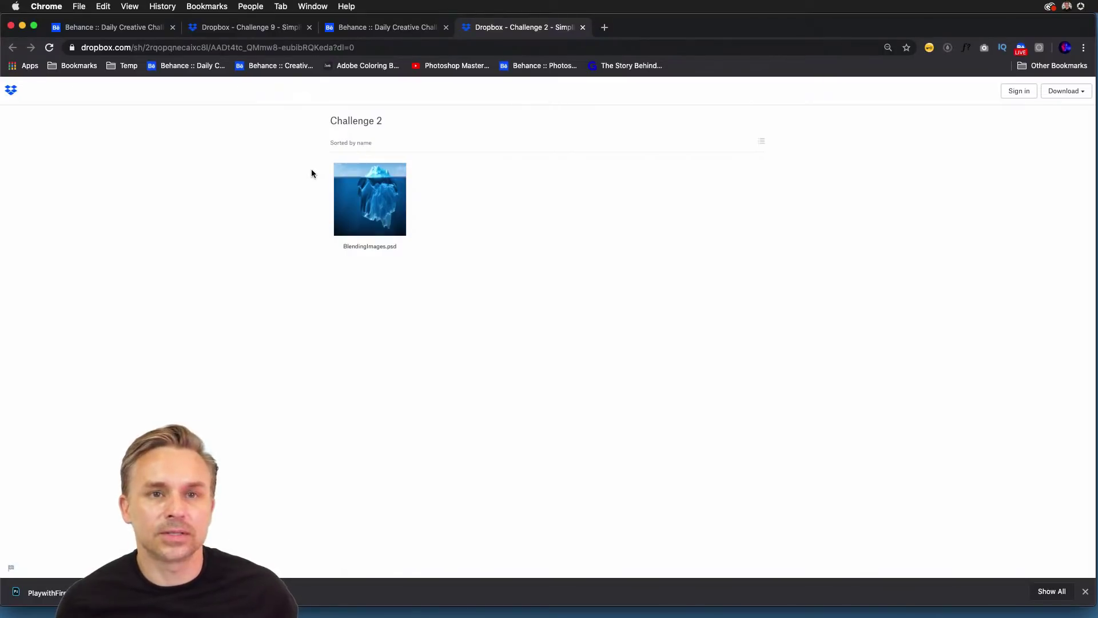
click(22, 27)
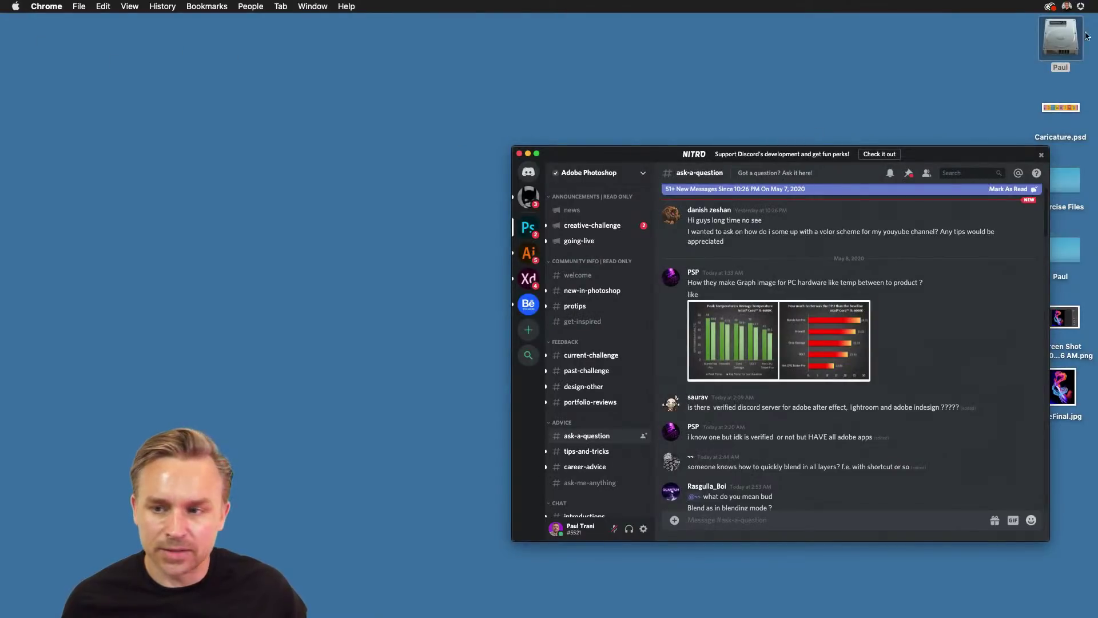
Step: Open the hard drive in Finder, go to the Files folder inside PsDCC, and select BendingPixelsFinal.psd
double_click(1067, 44)
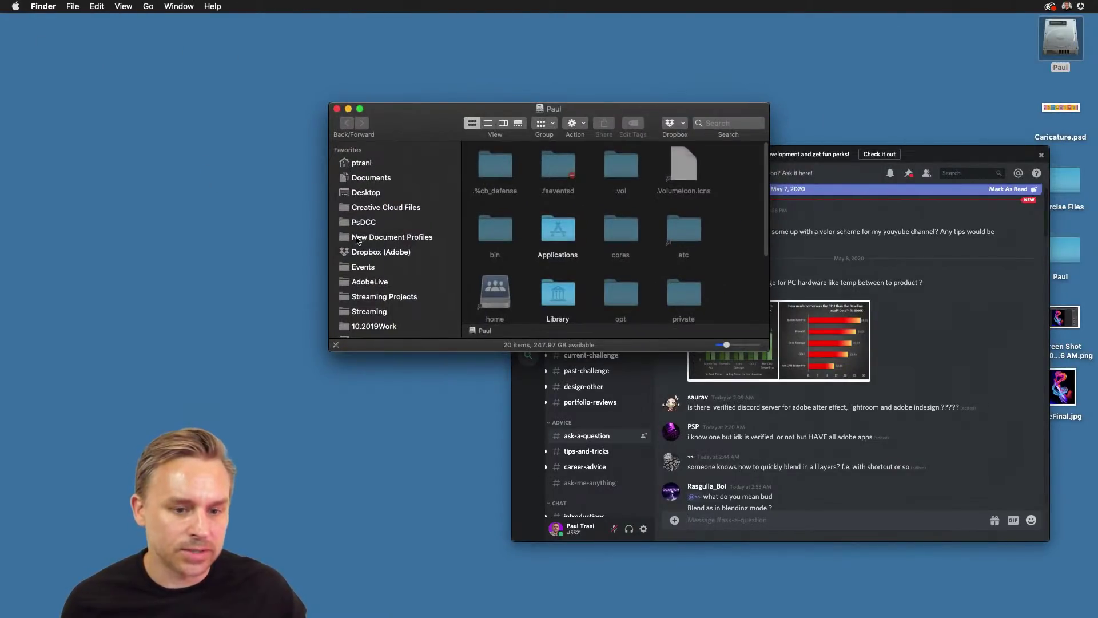
click(355, 227)
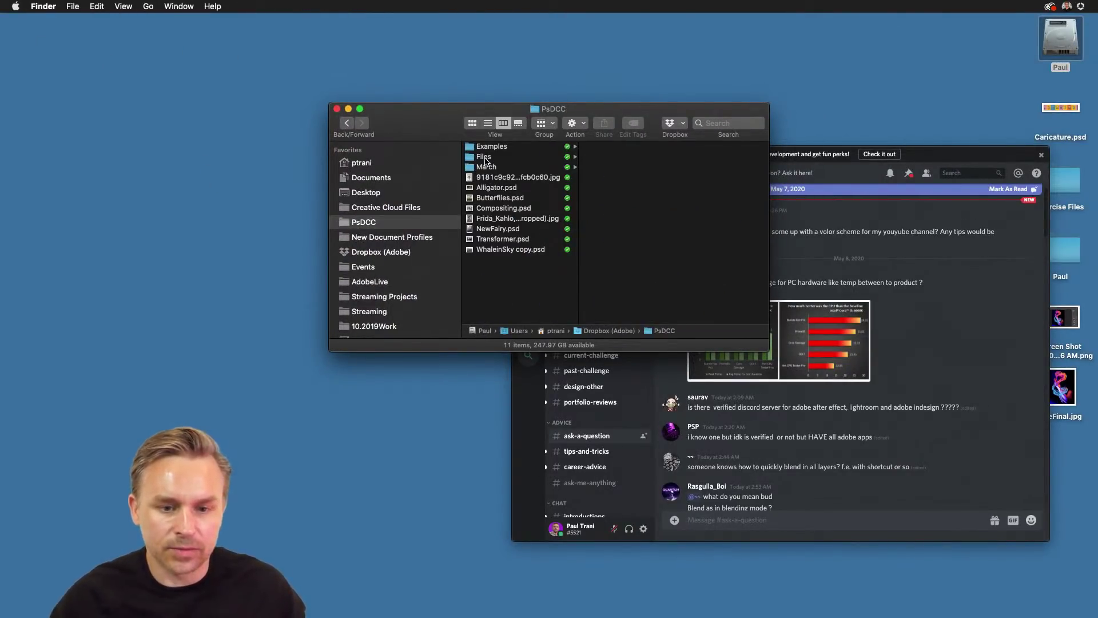
click(486, 158)
click(636, 250)
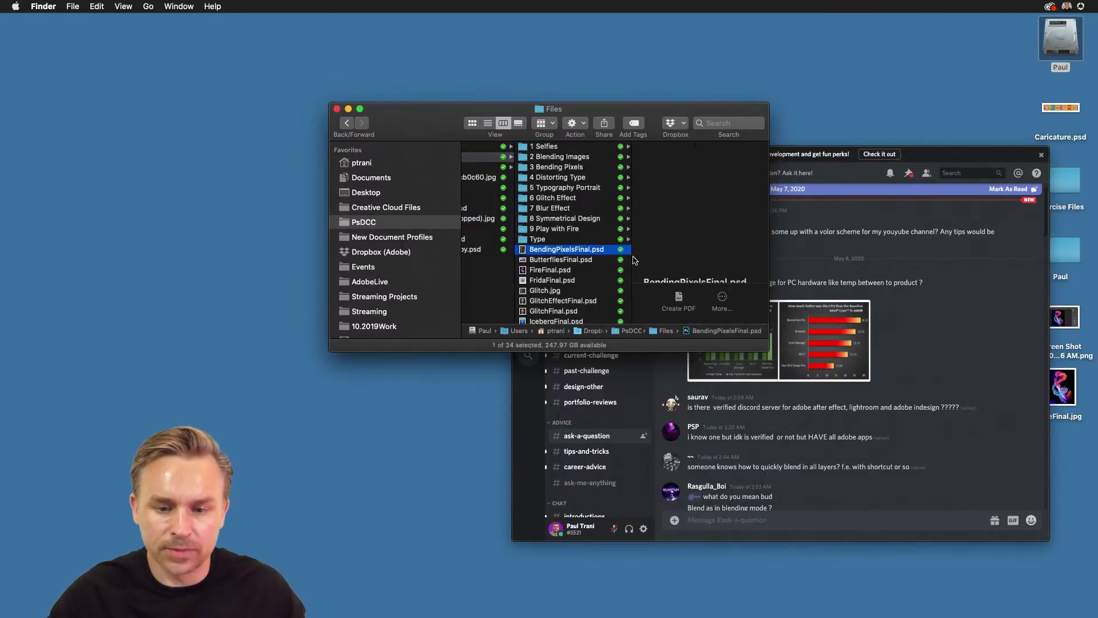
Step: Preview the finished challenge artworks in Quick Look one after another, from BendingPixelsFinal.psd through to PortraitFinal.psd
key(space)
key(Down)
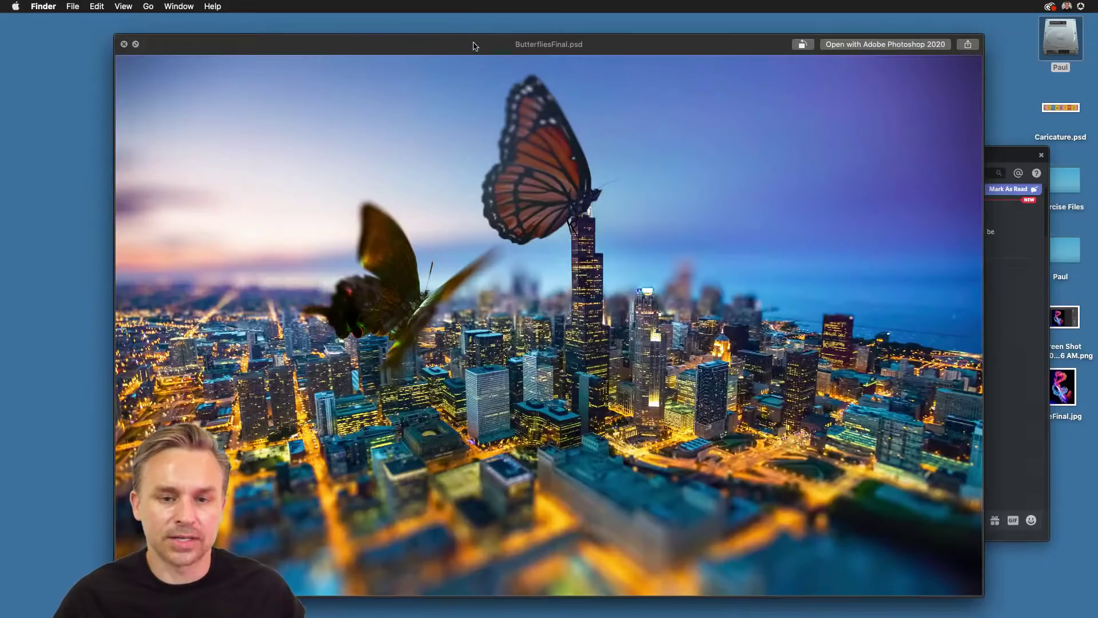
key(Down)
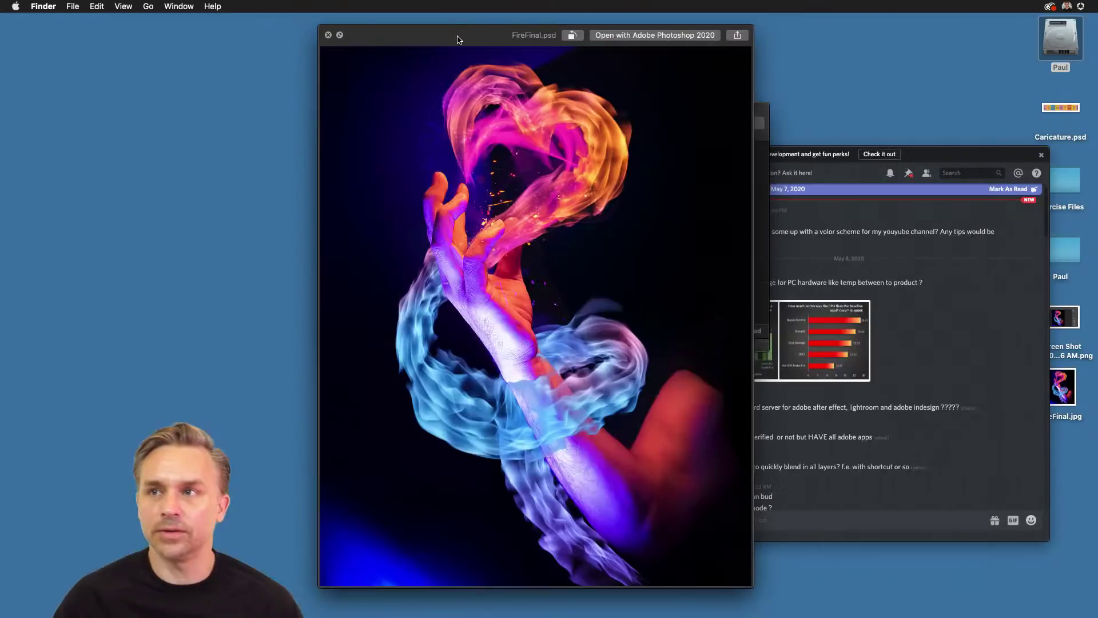
key(Down)
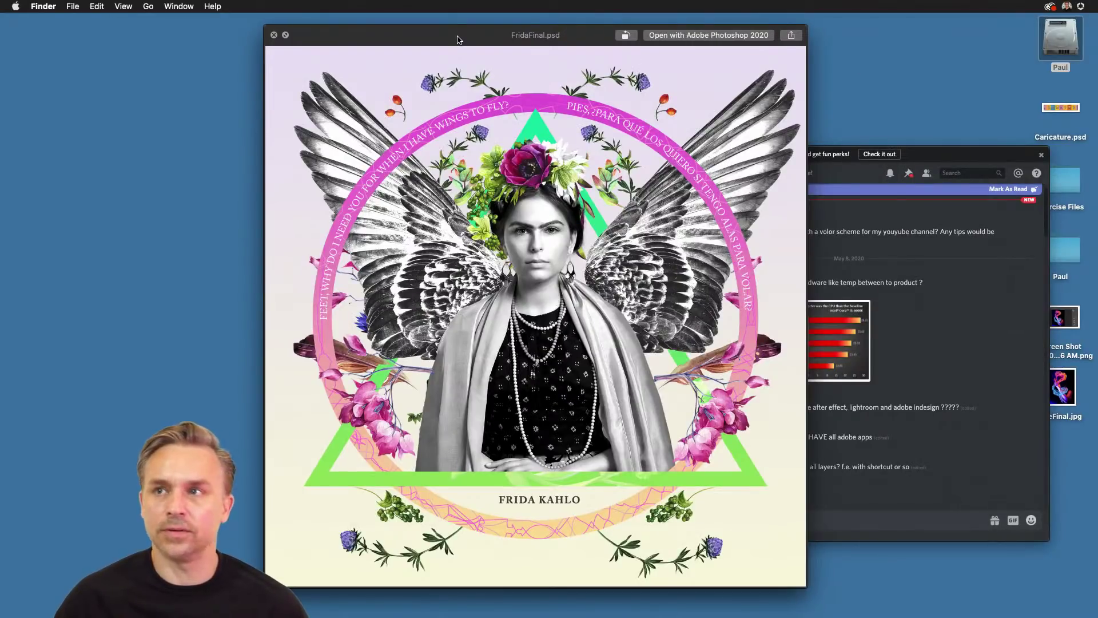
key(Down)
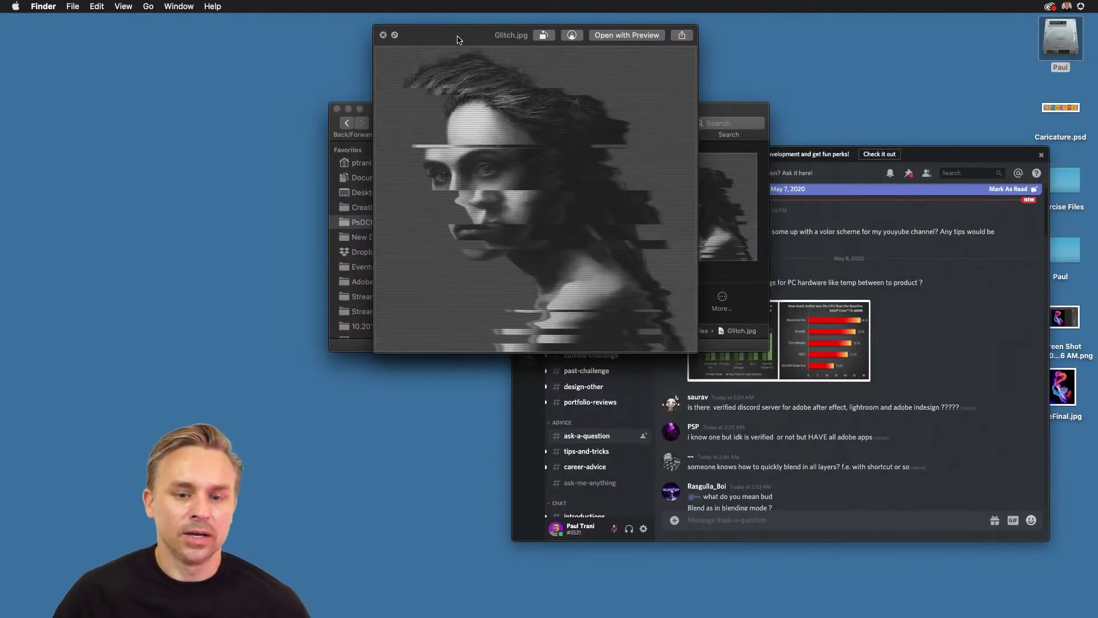
key(Down)
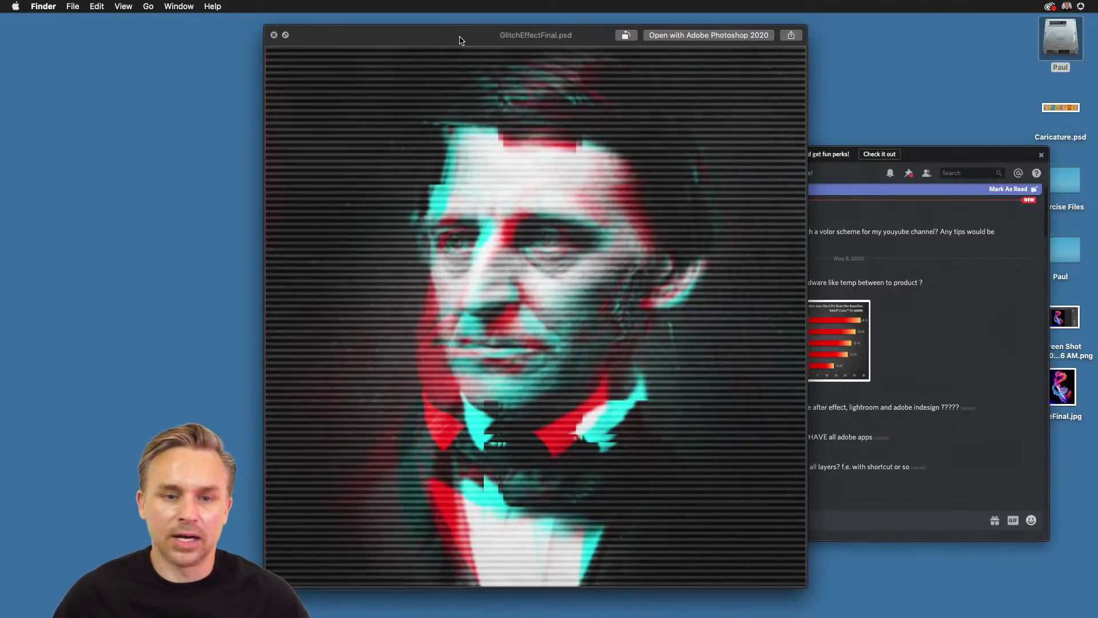
key(Down)
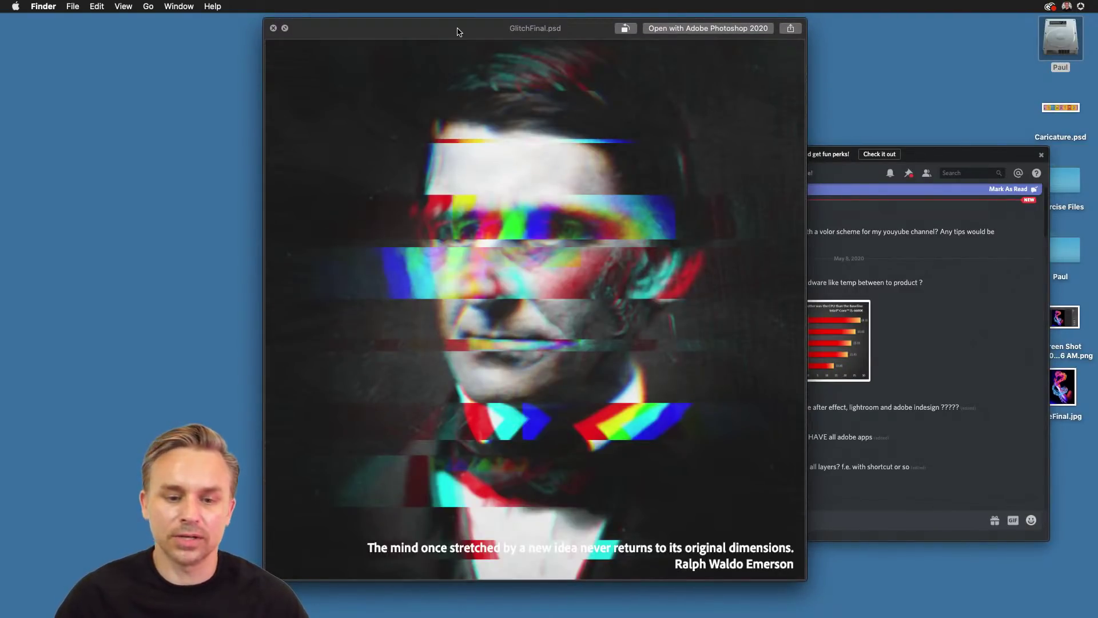
key(Down)
key(Down)
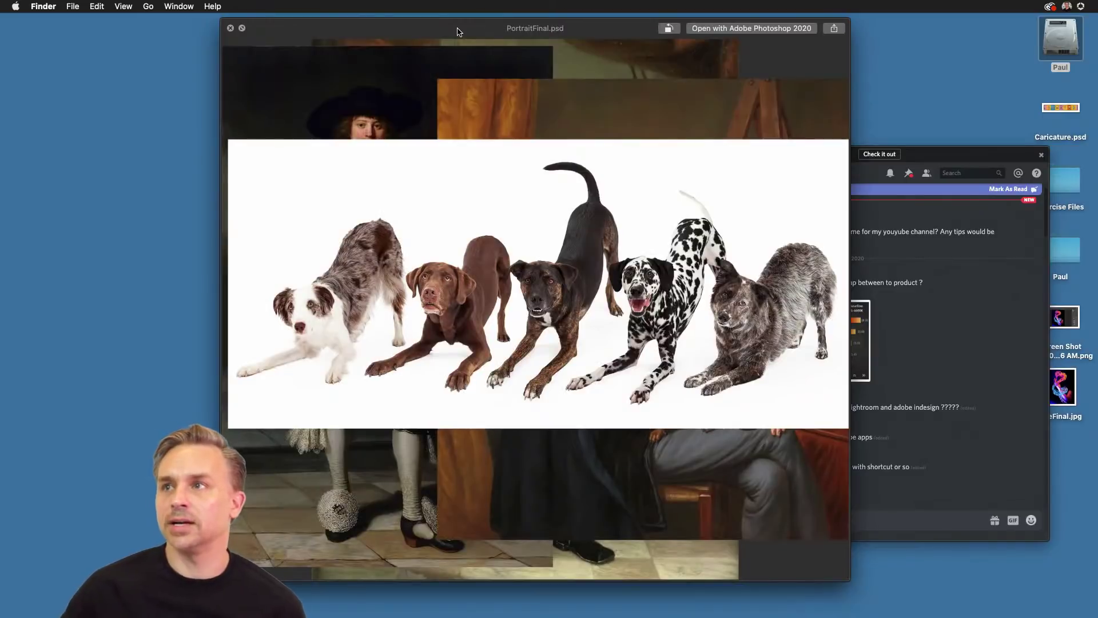